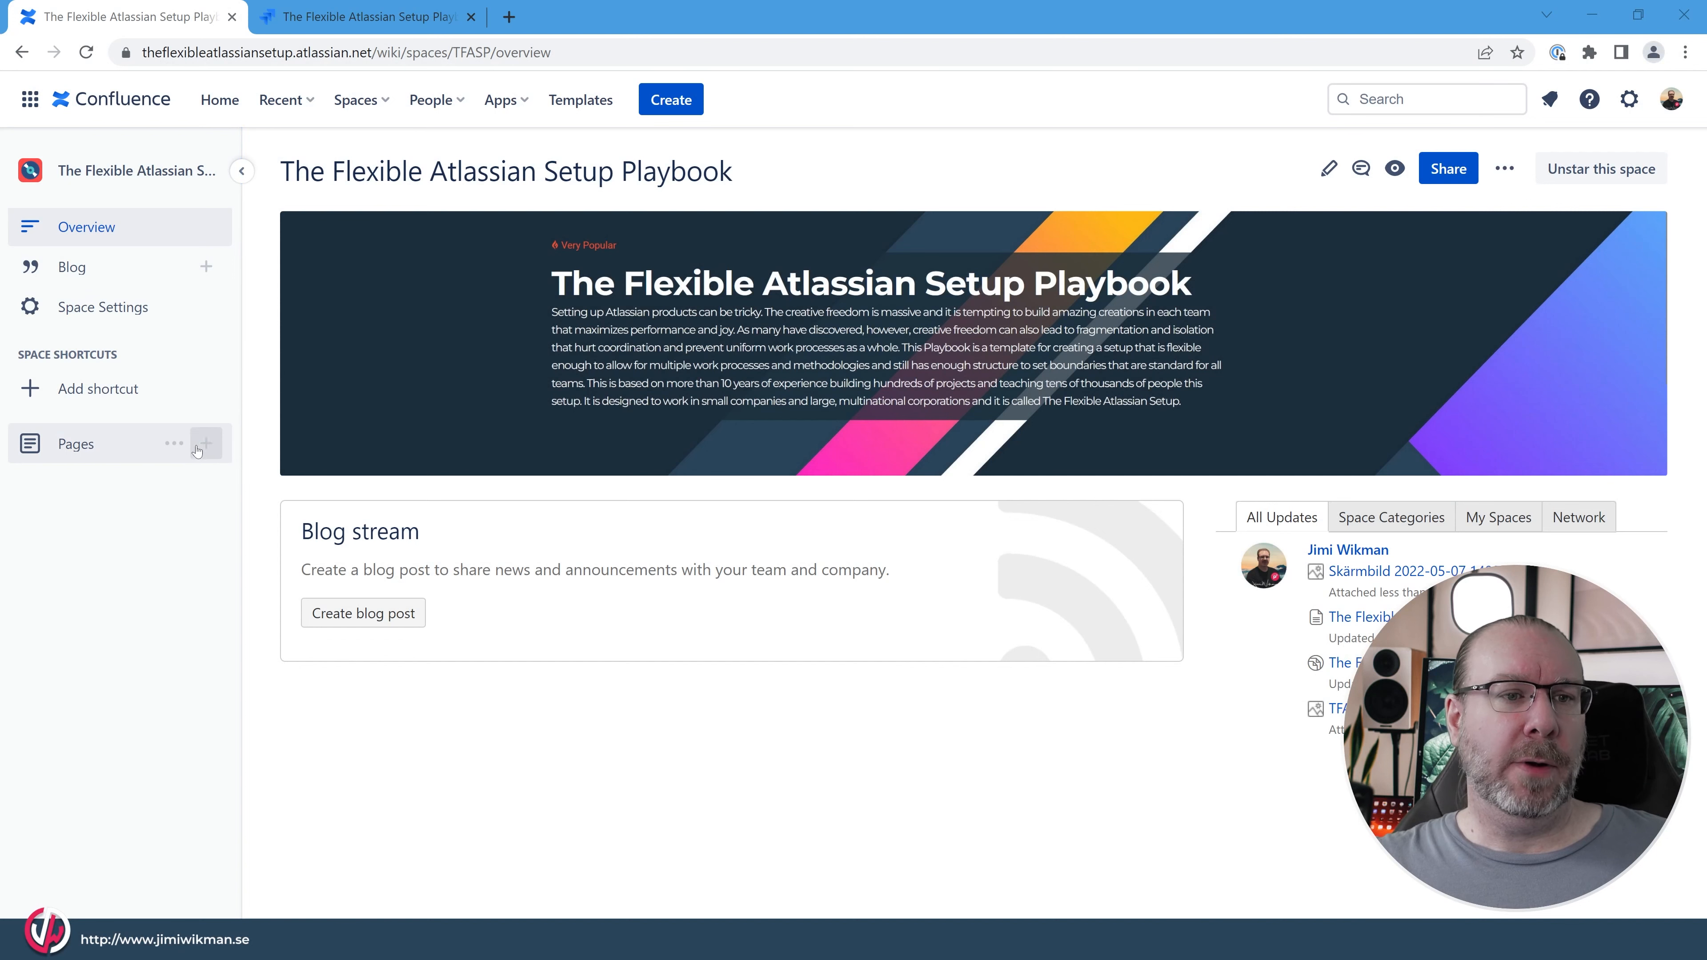
Create a new page in the space and title it "Page properties".
{"action": "left_click", "coordinate": [206, 443]}
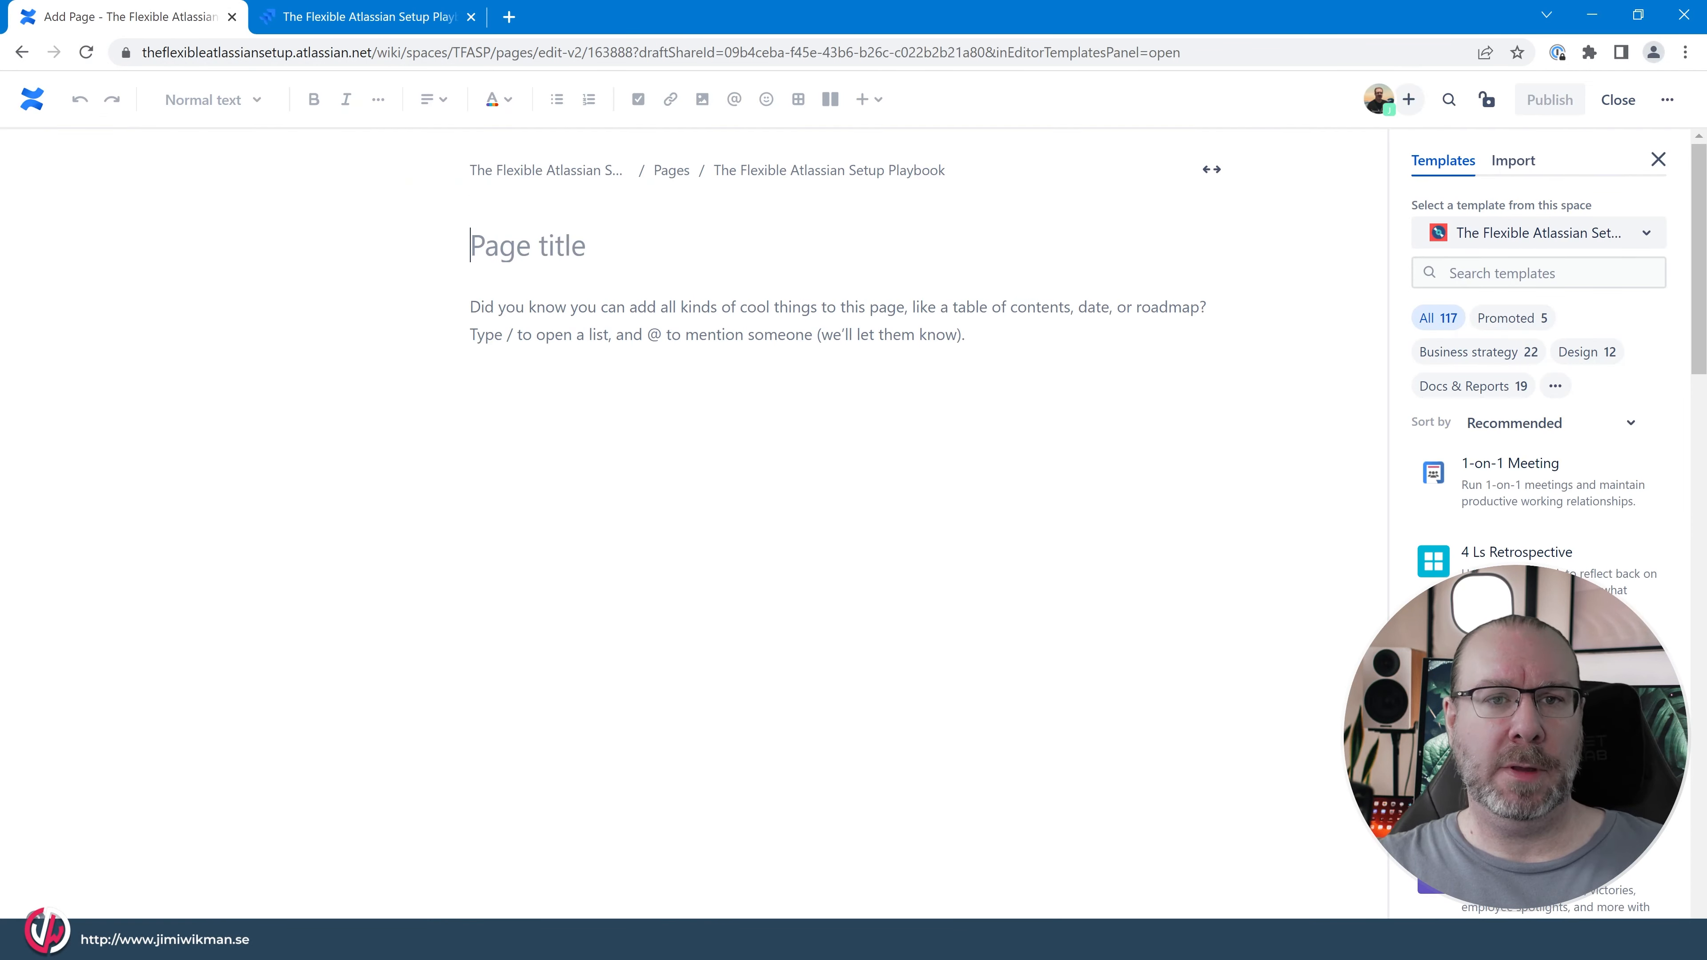
{"action": "type", "text": "Page prop"}
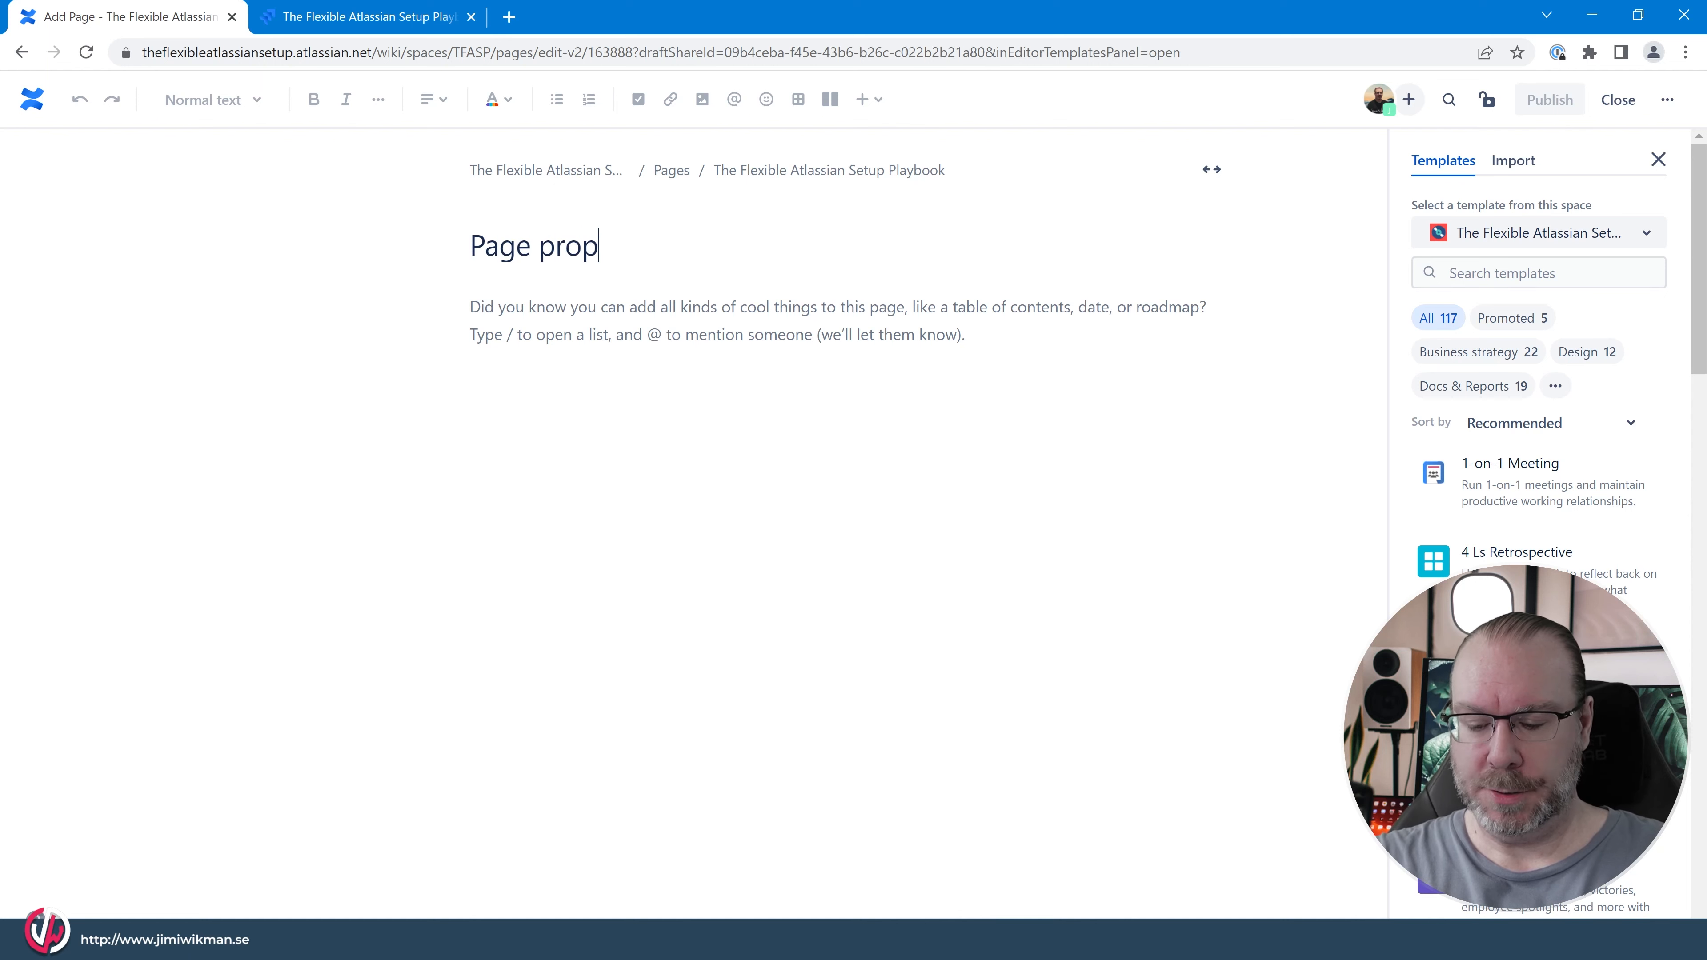
{"action": "type", "text": "erties"}
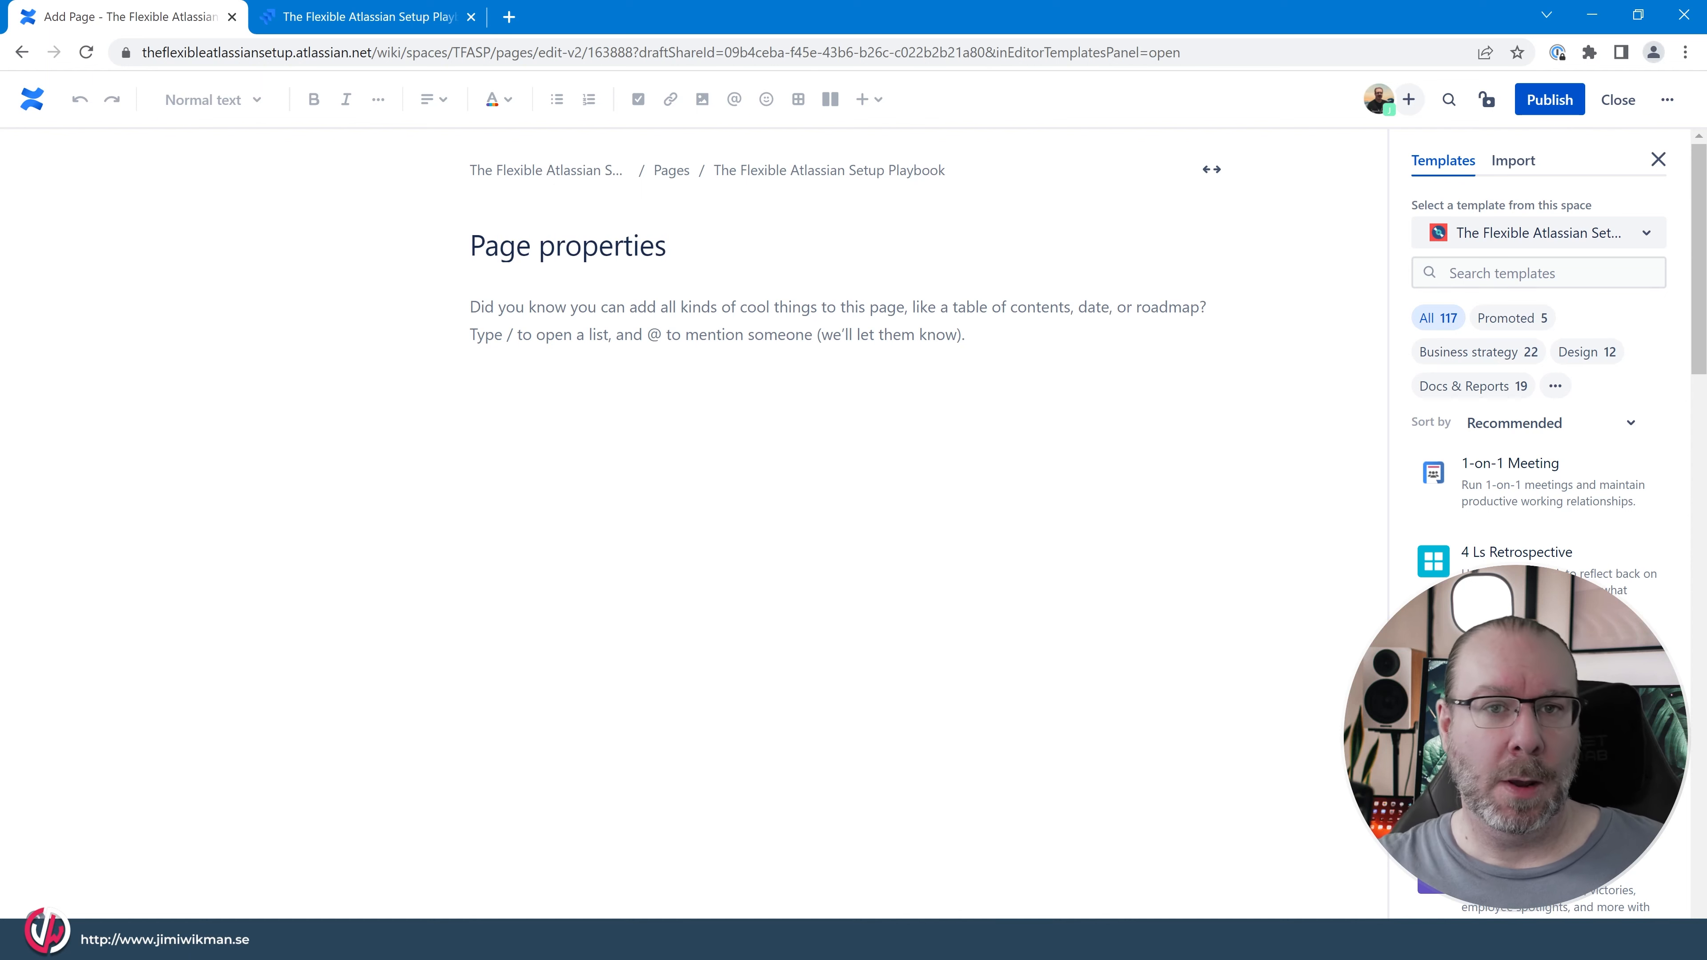
{"action": "key", "text": "Return"}
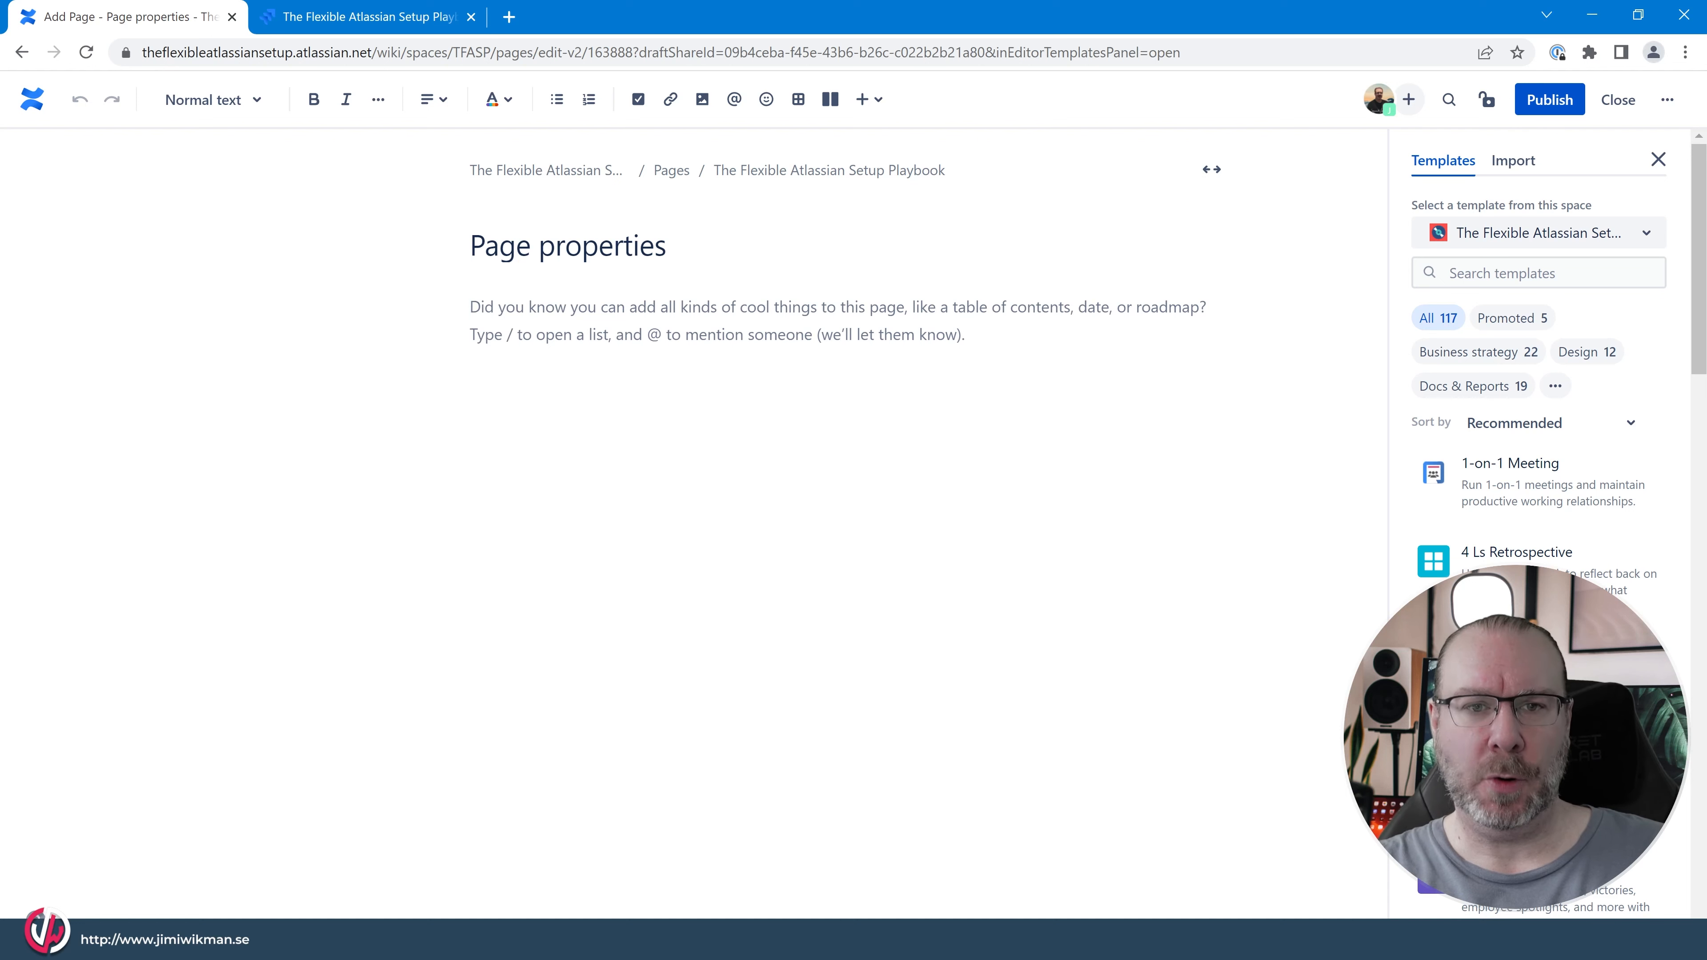
Insert a Page Properties macro in the body of the new page.
{"action": "type", "text": "/"}
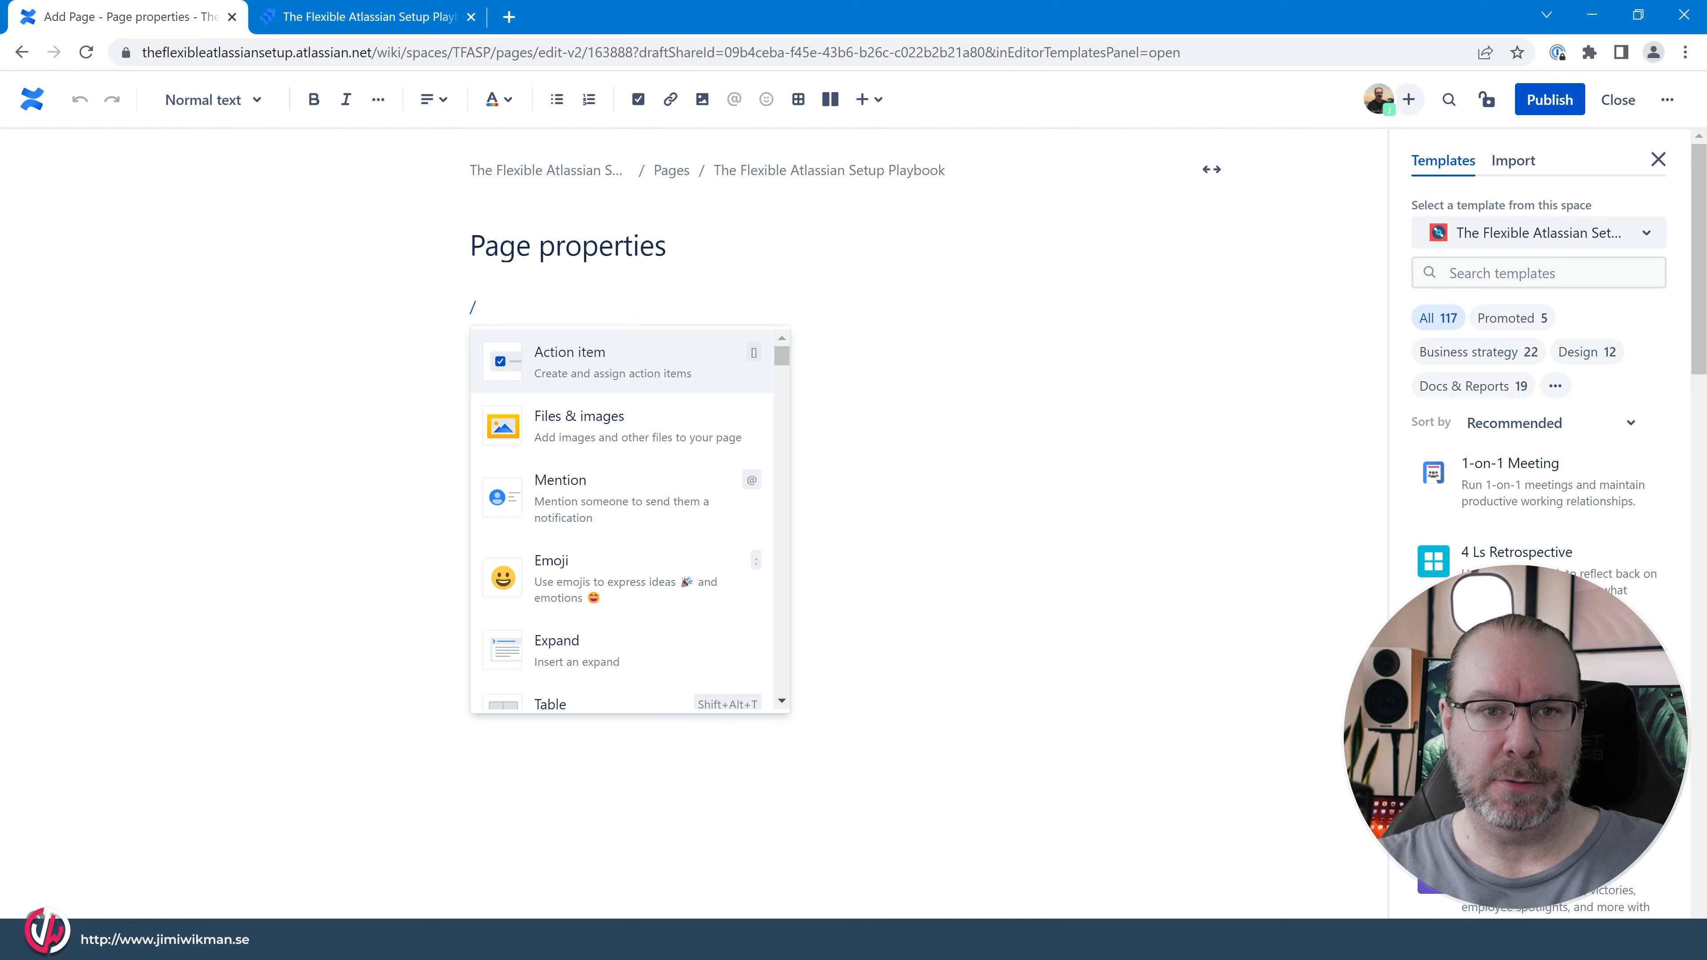
{"action": "type", "text": "page å"}
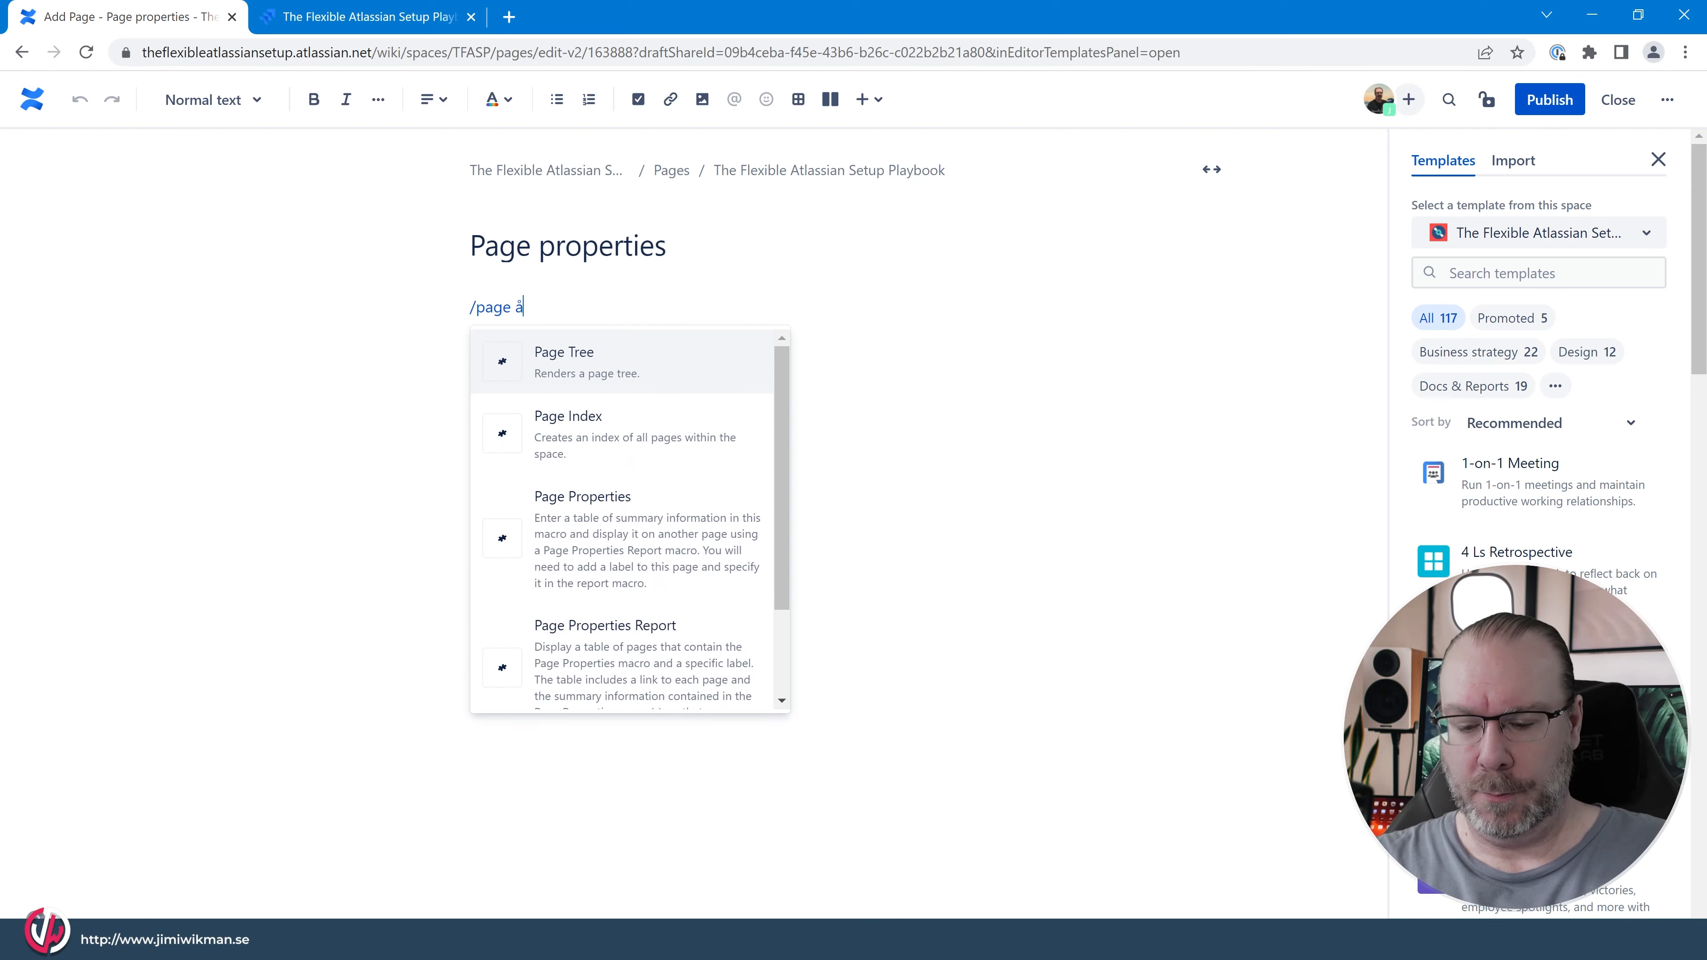
{"action": "key", "text": "BackSpace"}
{"action": "type", "text": "pr"}
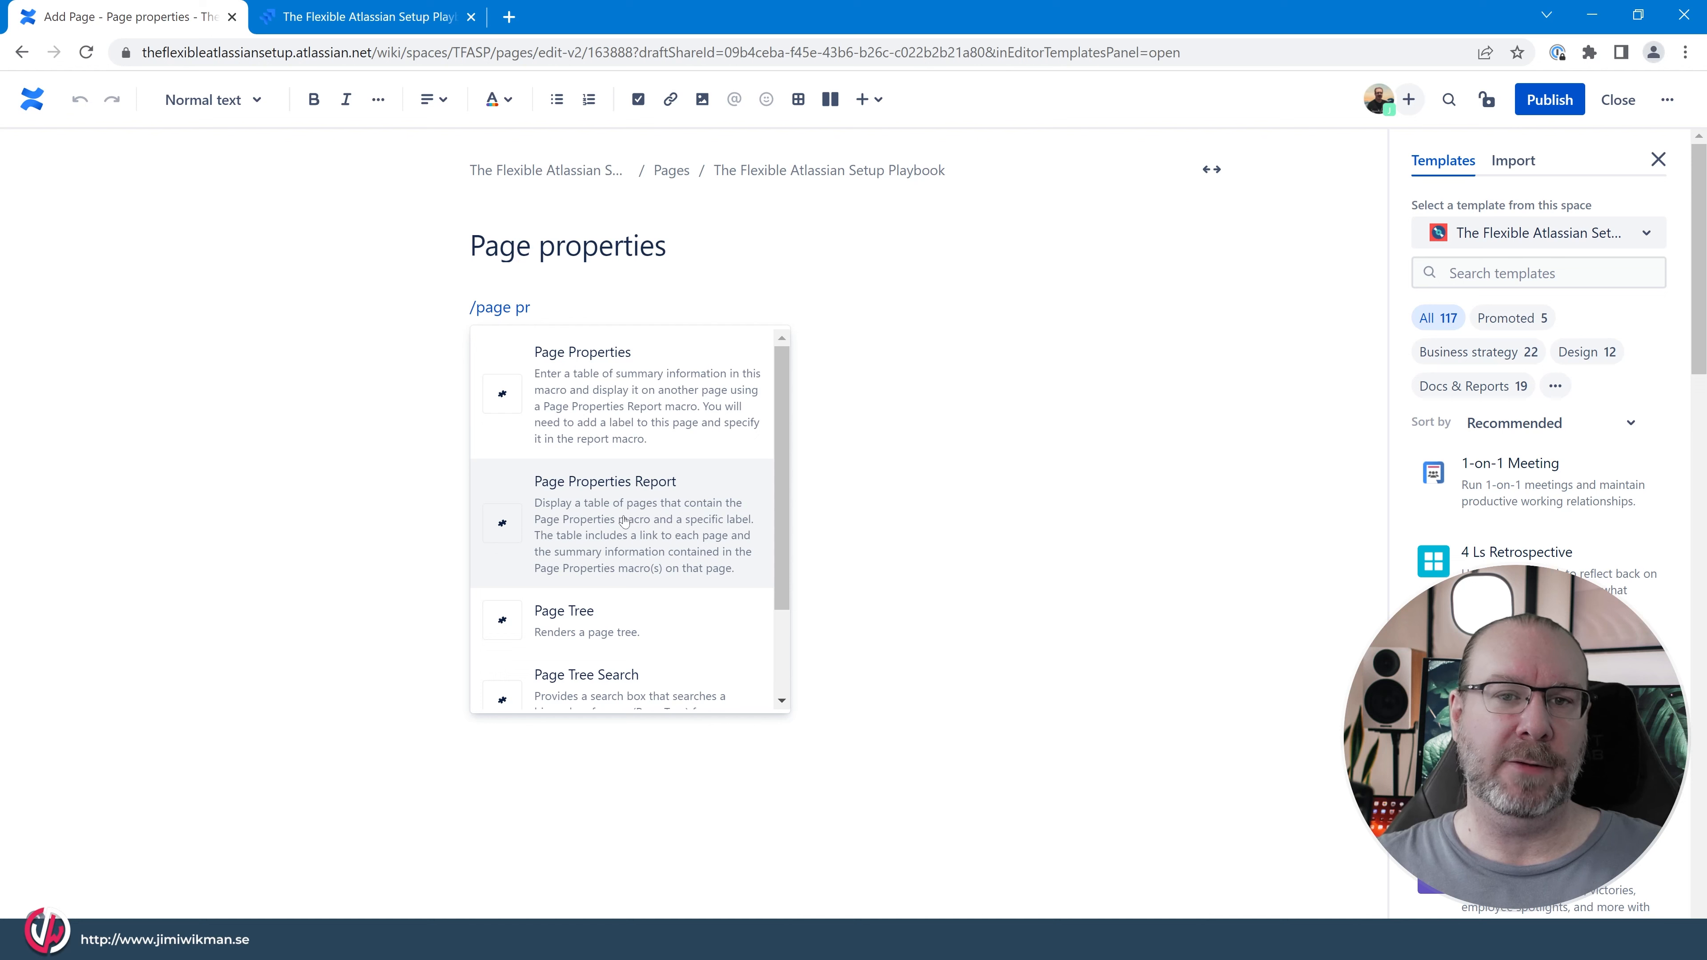
{"action": "left_click", "coordinate": [603, 385]}
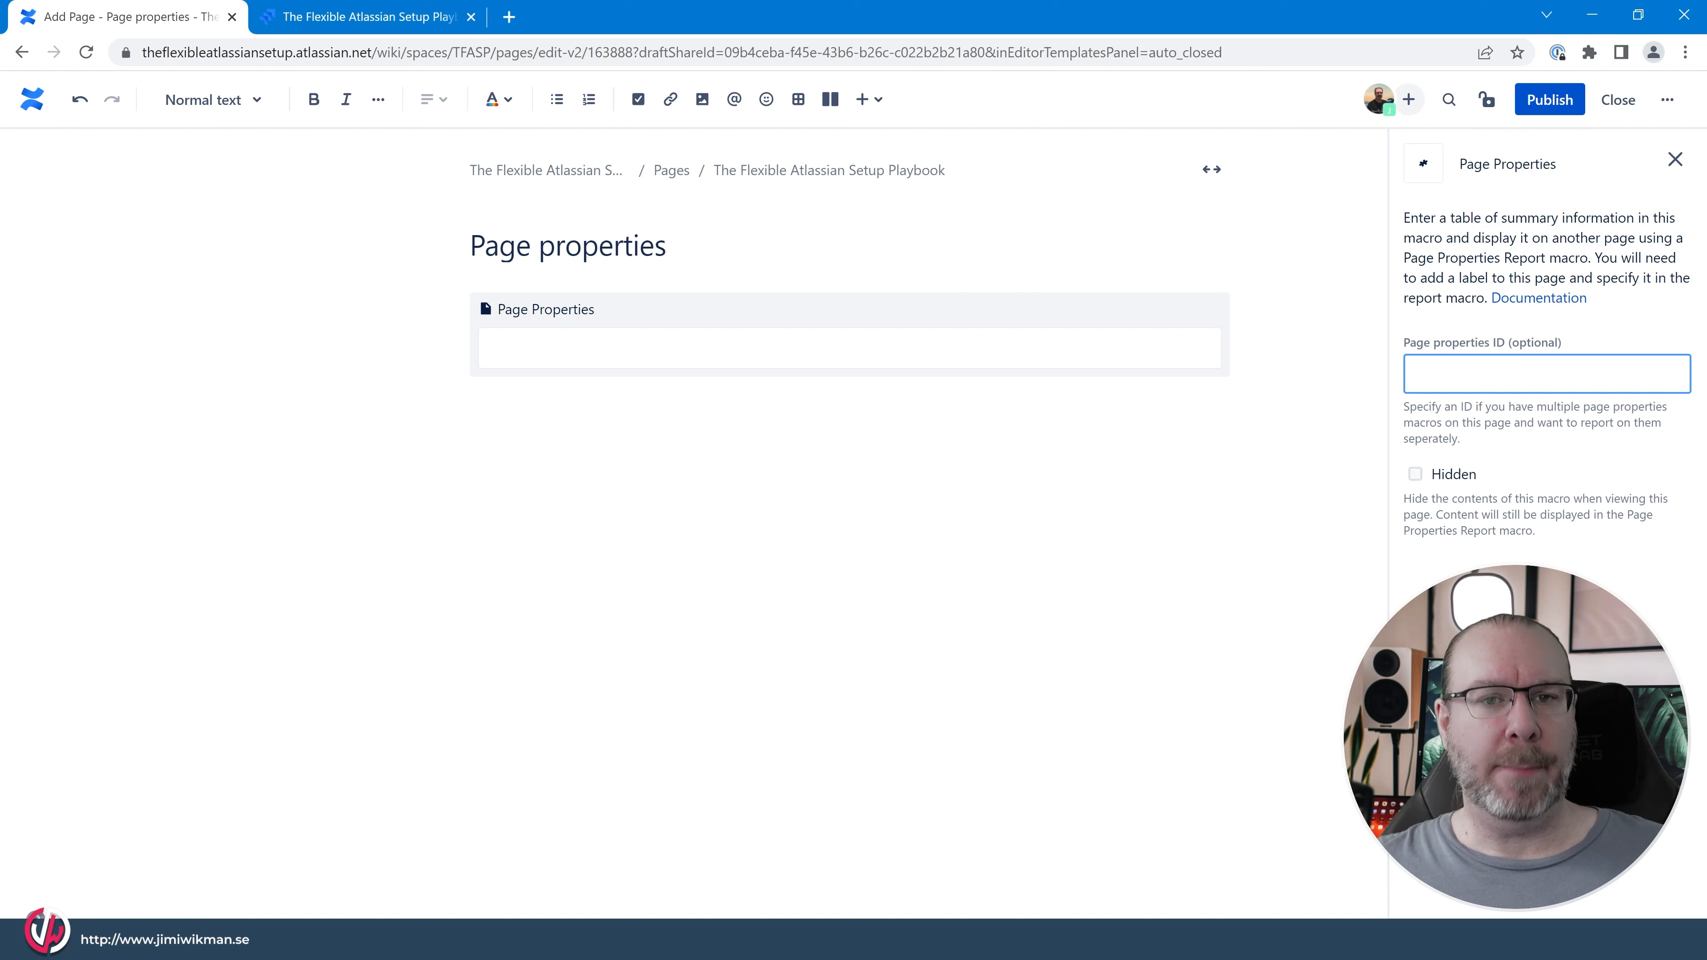
Insert a table inside the Page Properties macro and delete its third column, leaving two columns.
{"action": "left_click", "coordinate": [552, 347]}
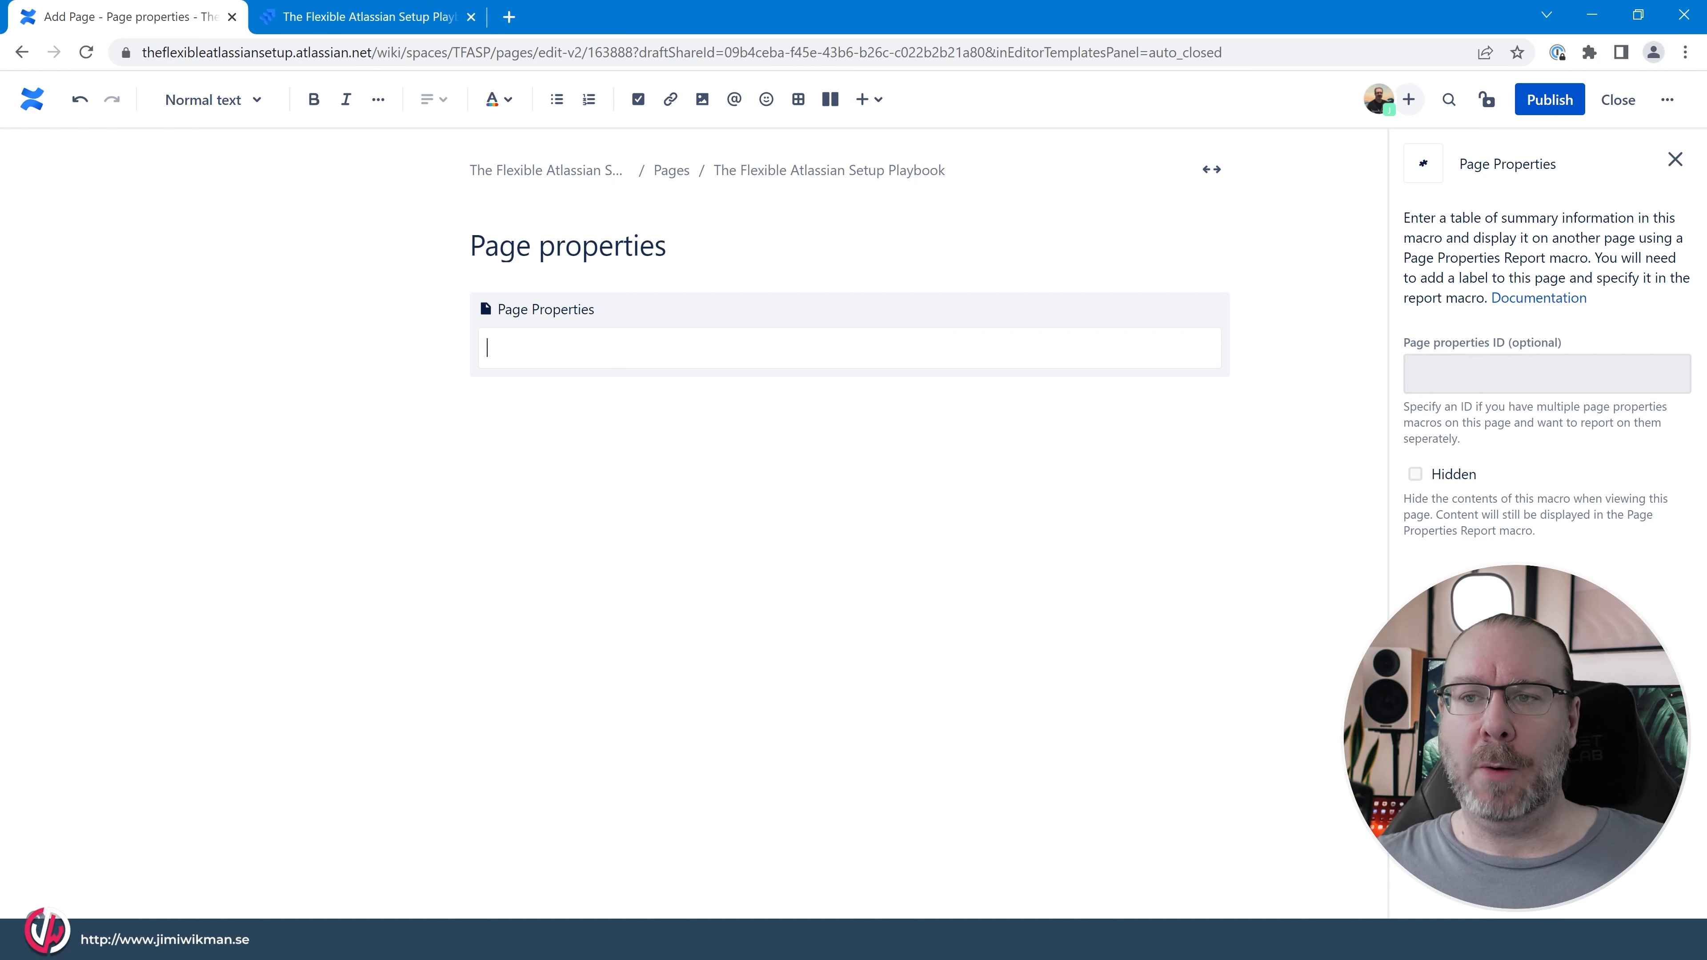
{"action": "left_click", "coordinate": [1411, 374]}
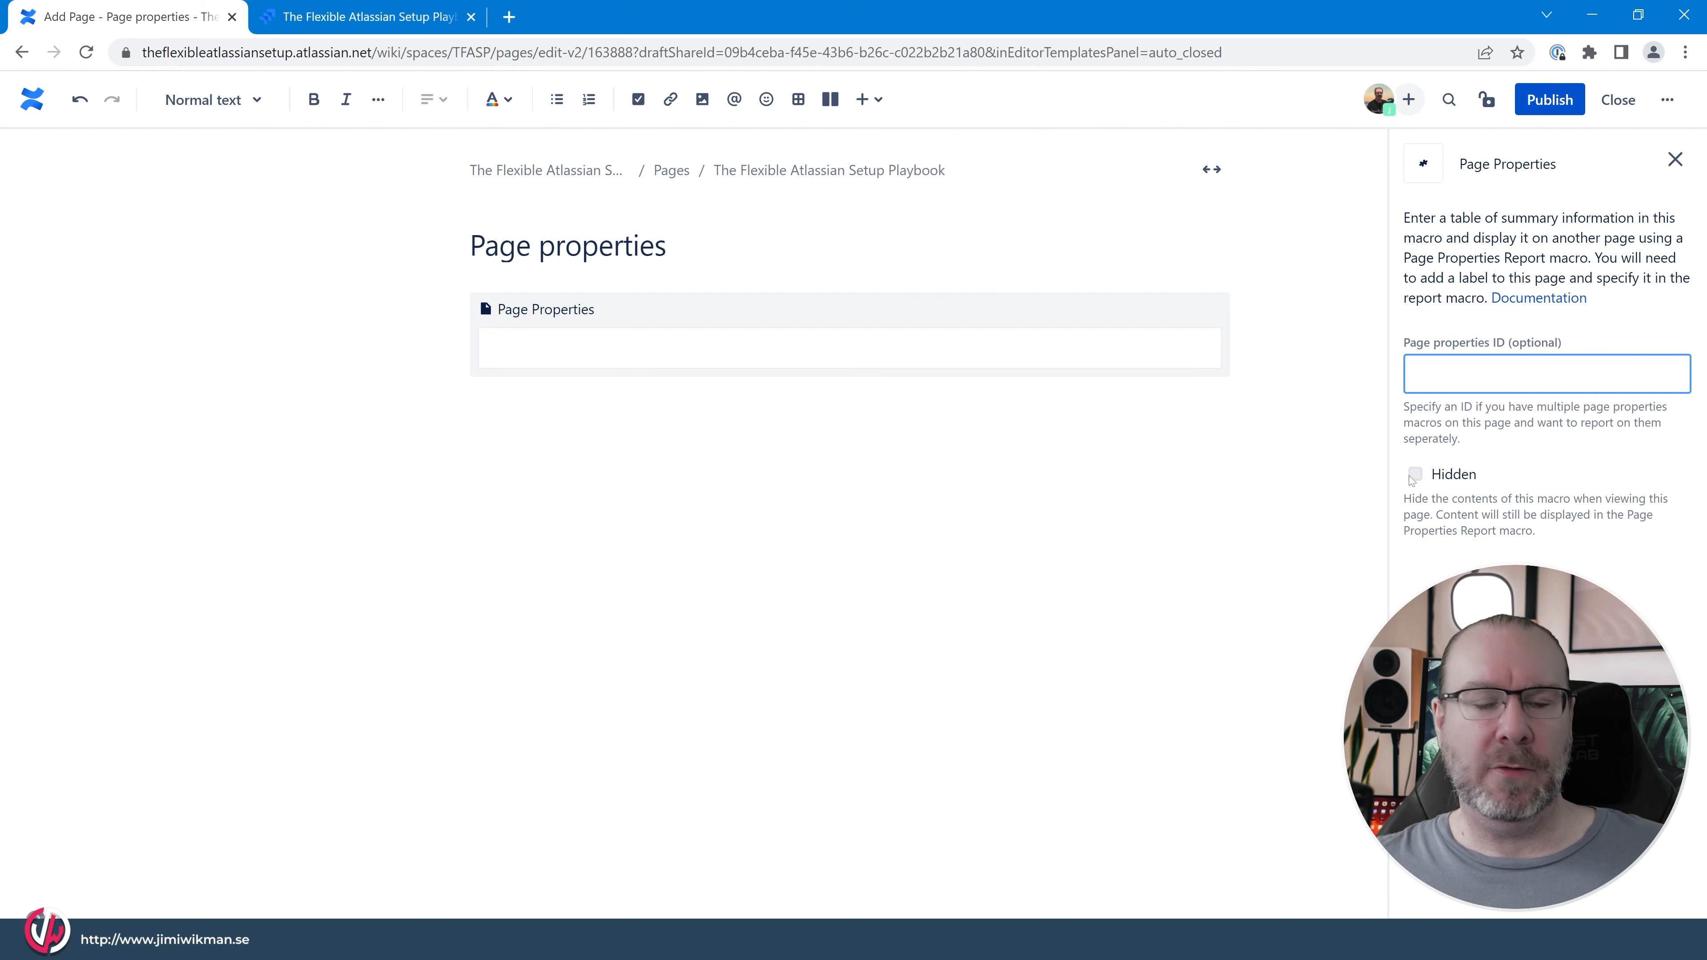
{"action": "left_click", "coordinate": [815, 323]}
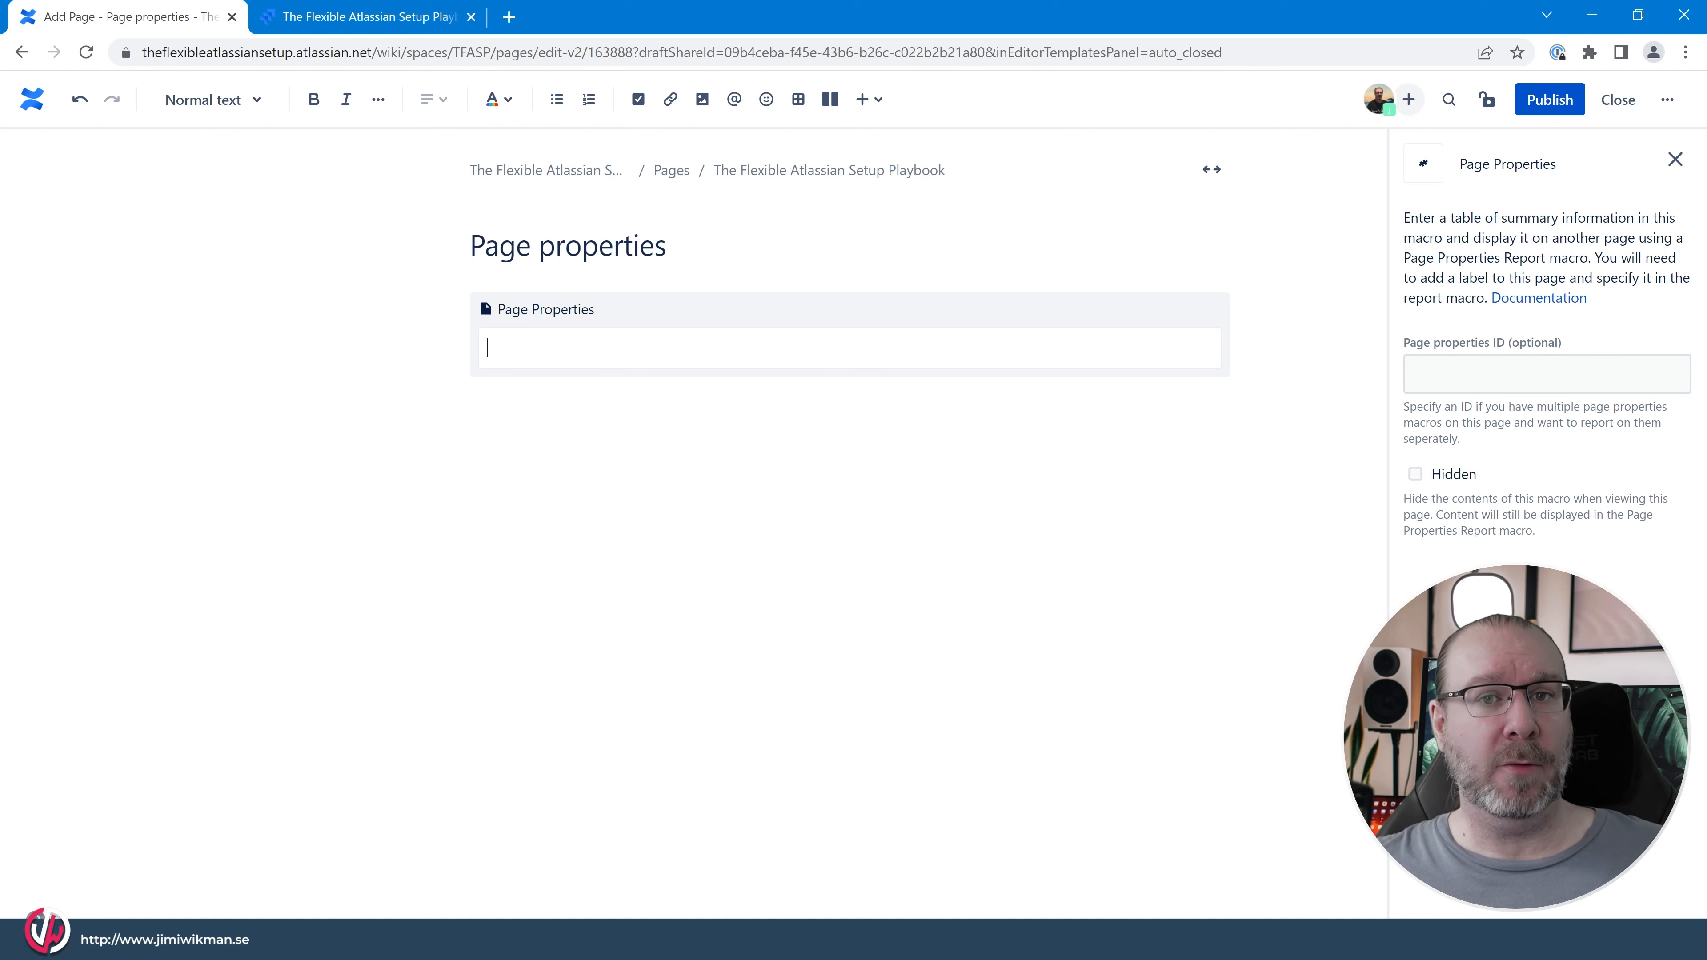
{"action": "left_click", "coordinate": [798, 102]}
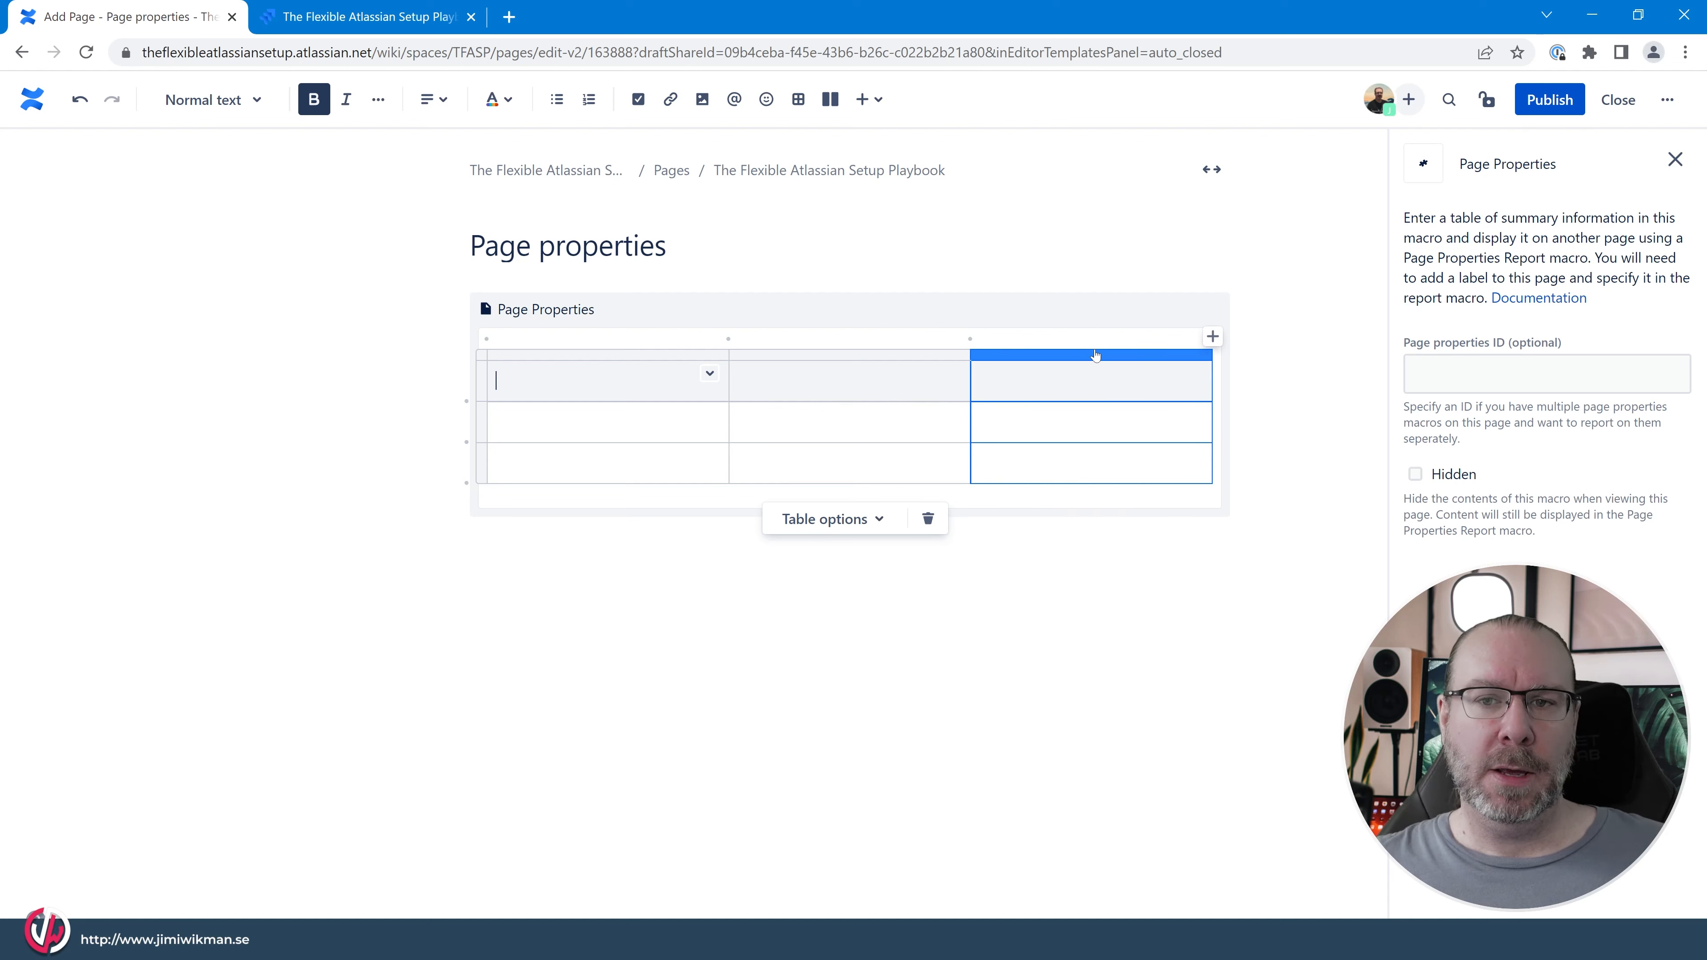
{"action": "left_click", "coordinate": [1065, 356]}
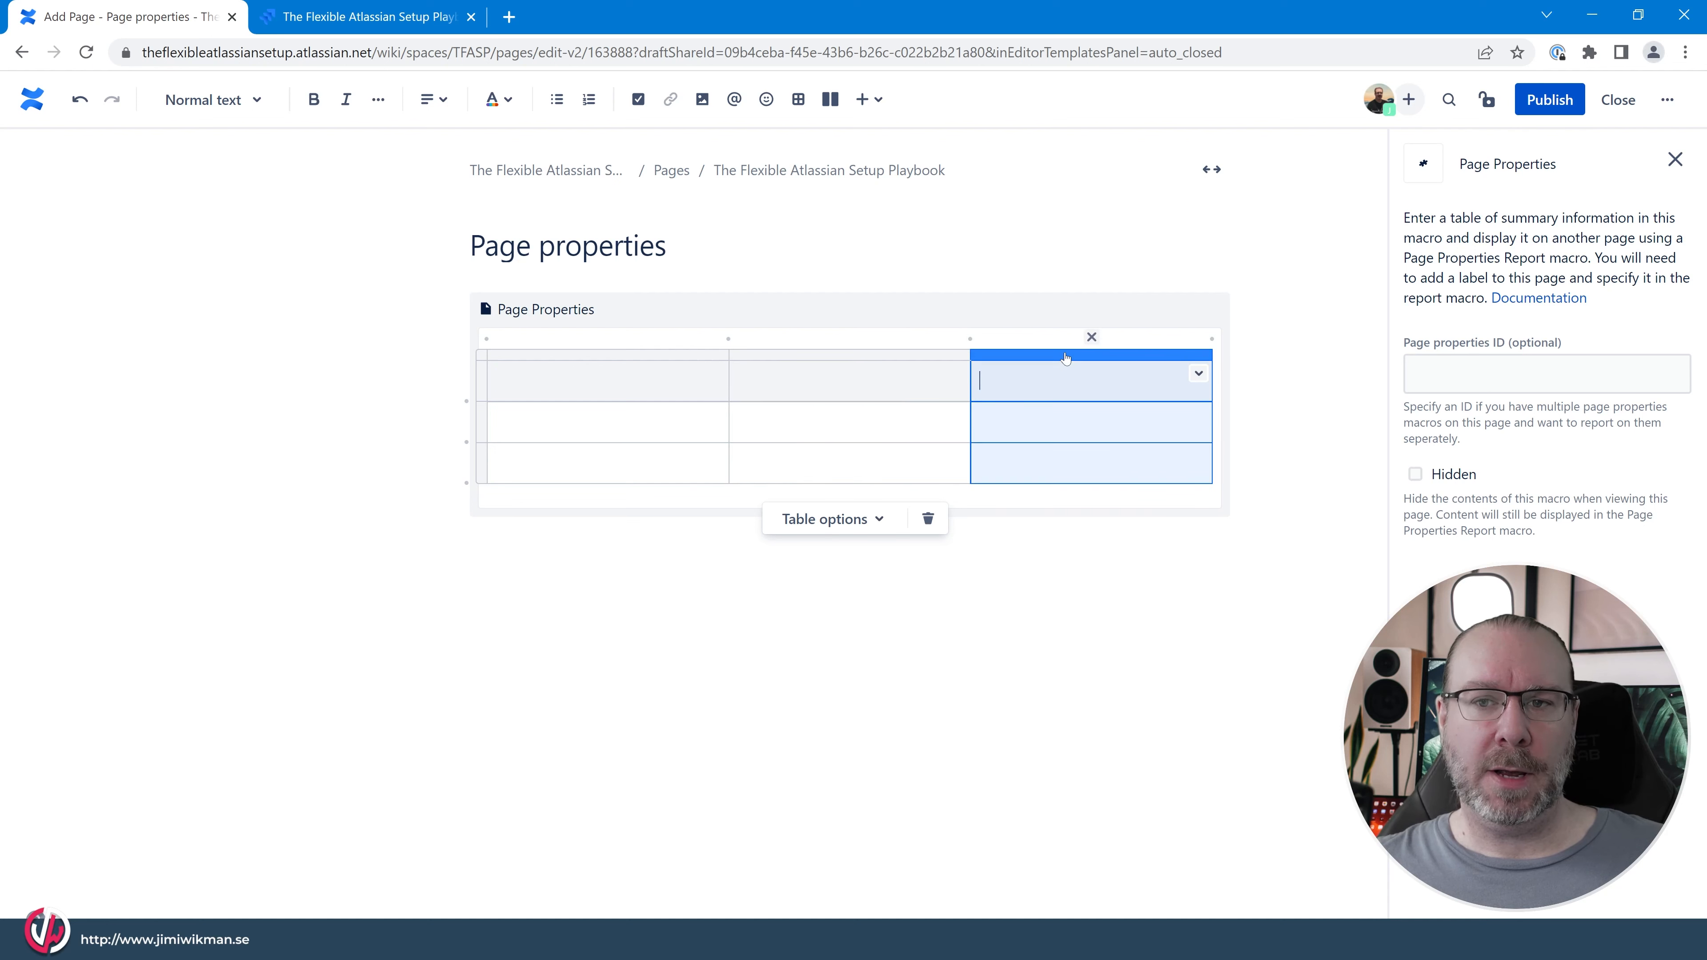
{"action": "left_click", "coordinate": [1093, 343]}
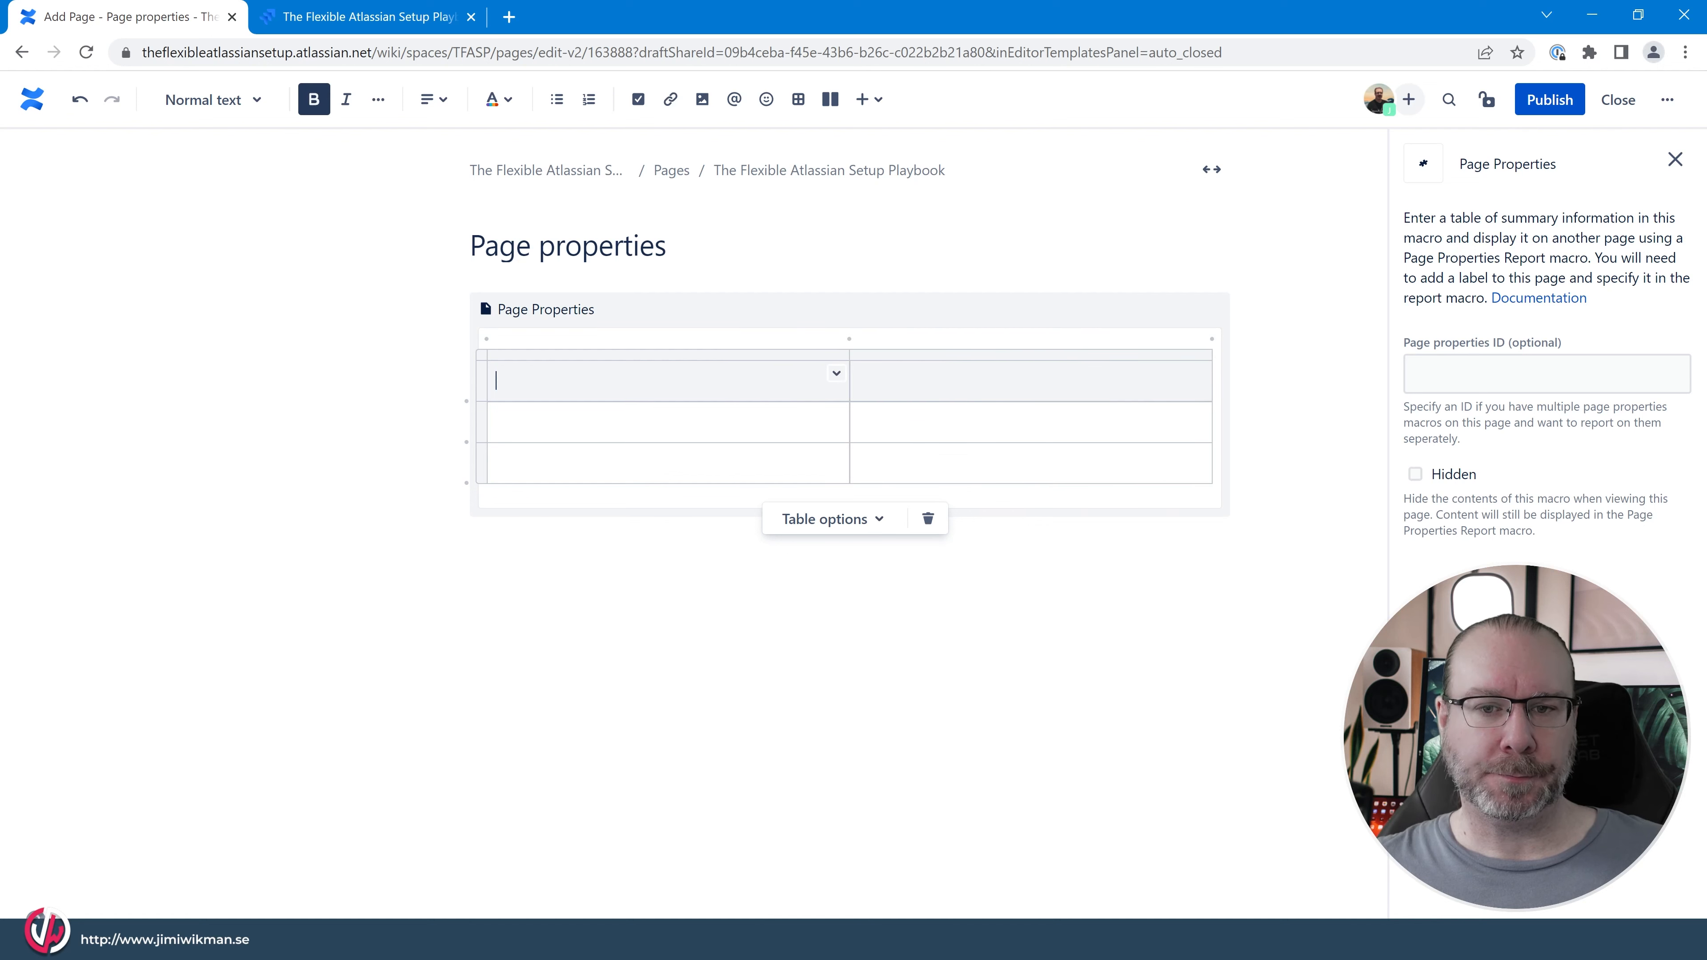
Turn off the table's header row and turn on its header column.
{"action": "left_click", "coordinate": [834, 524]}
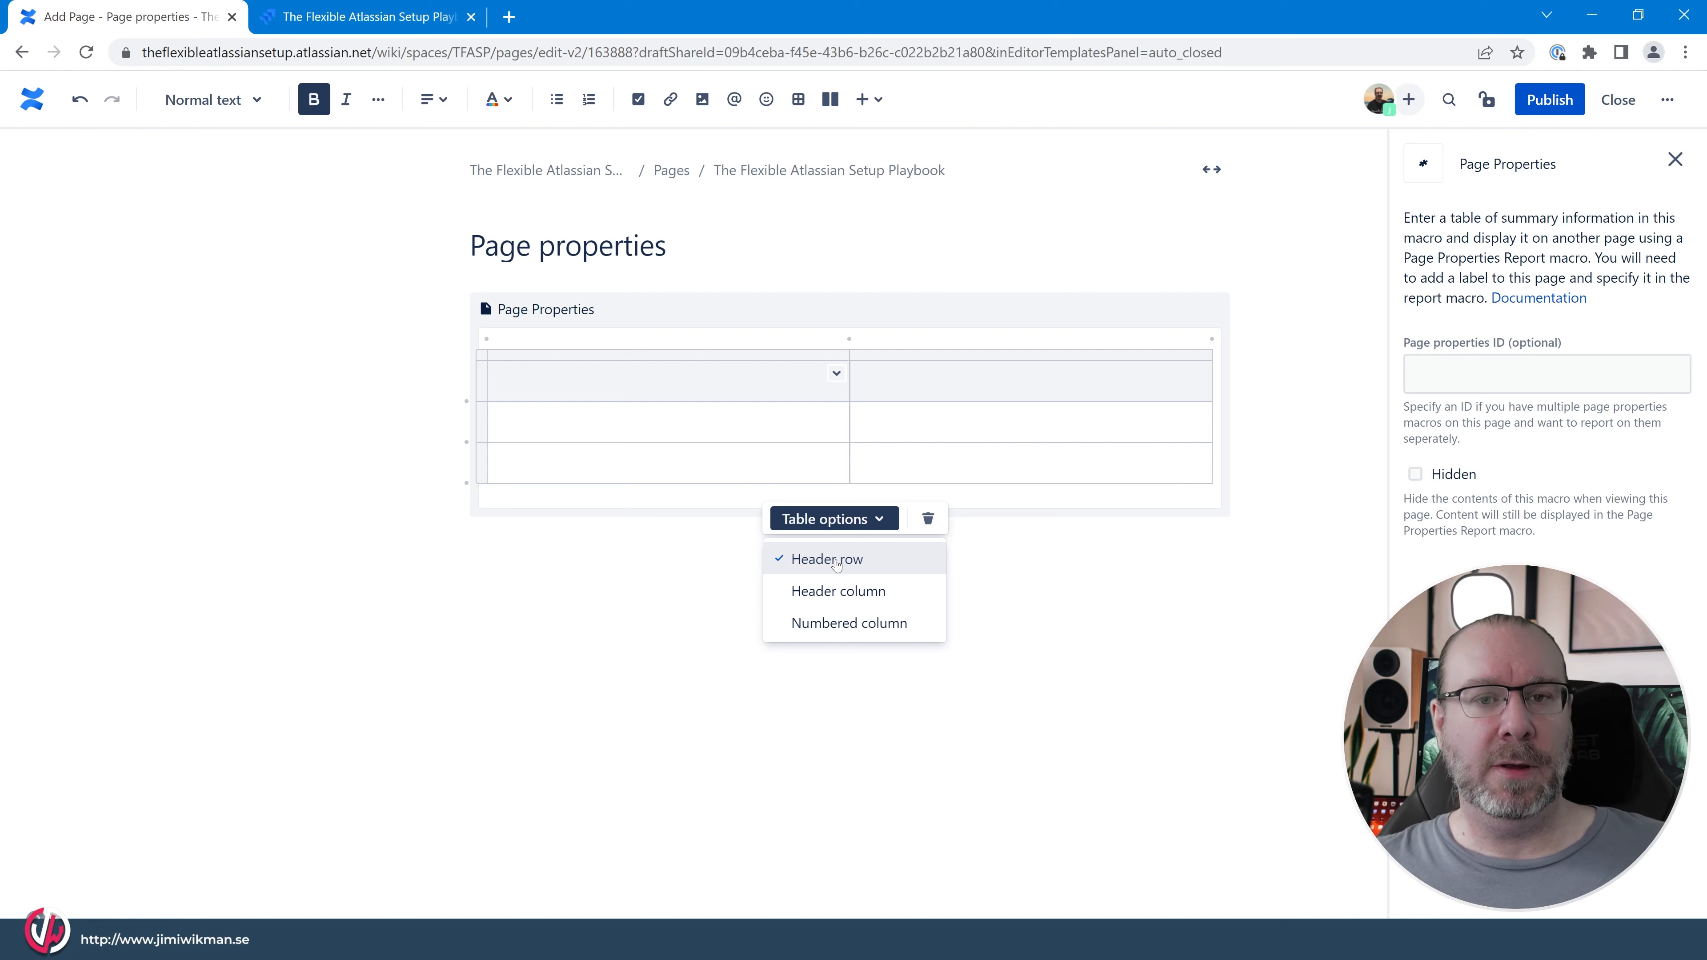
{"action": "left_click", "coordinate": [813, 561]}
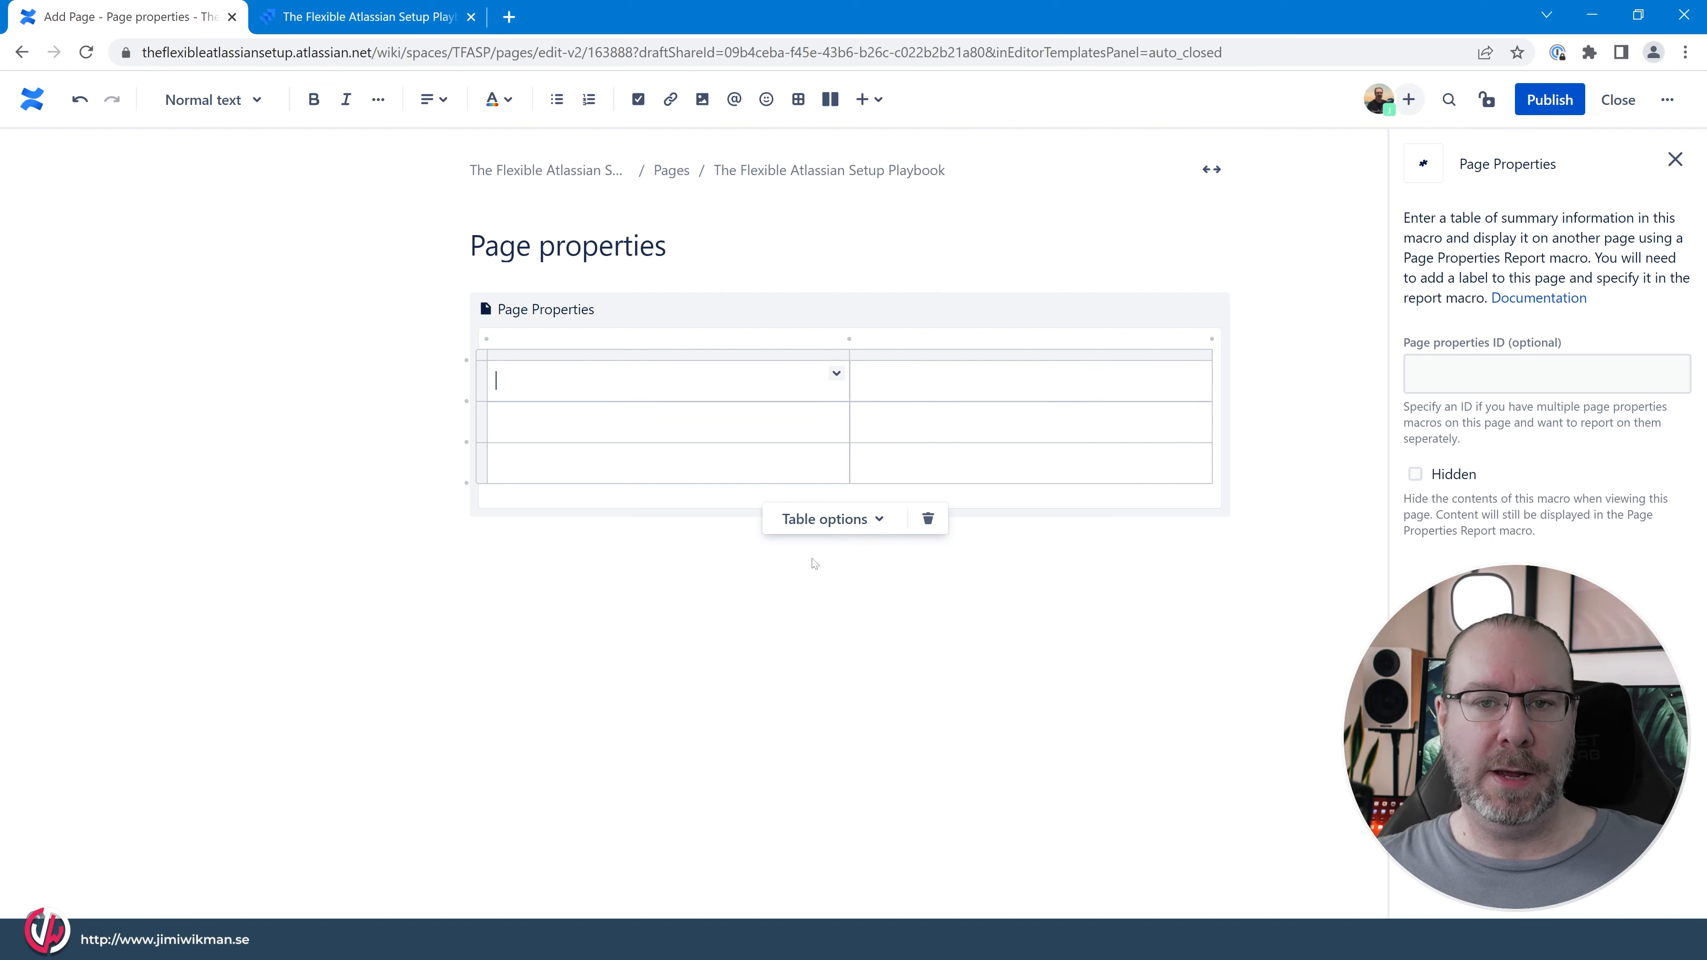
{"action": "left_click", "coordinate": [830, 518]}
{"action": "left_click", "coordinate": [837, 592]}
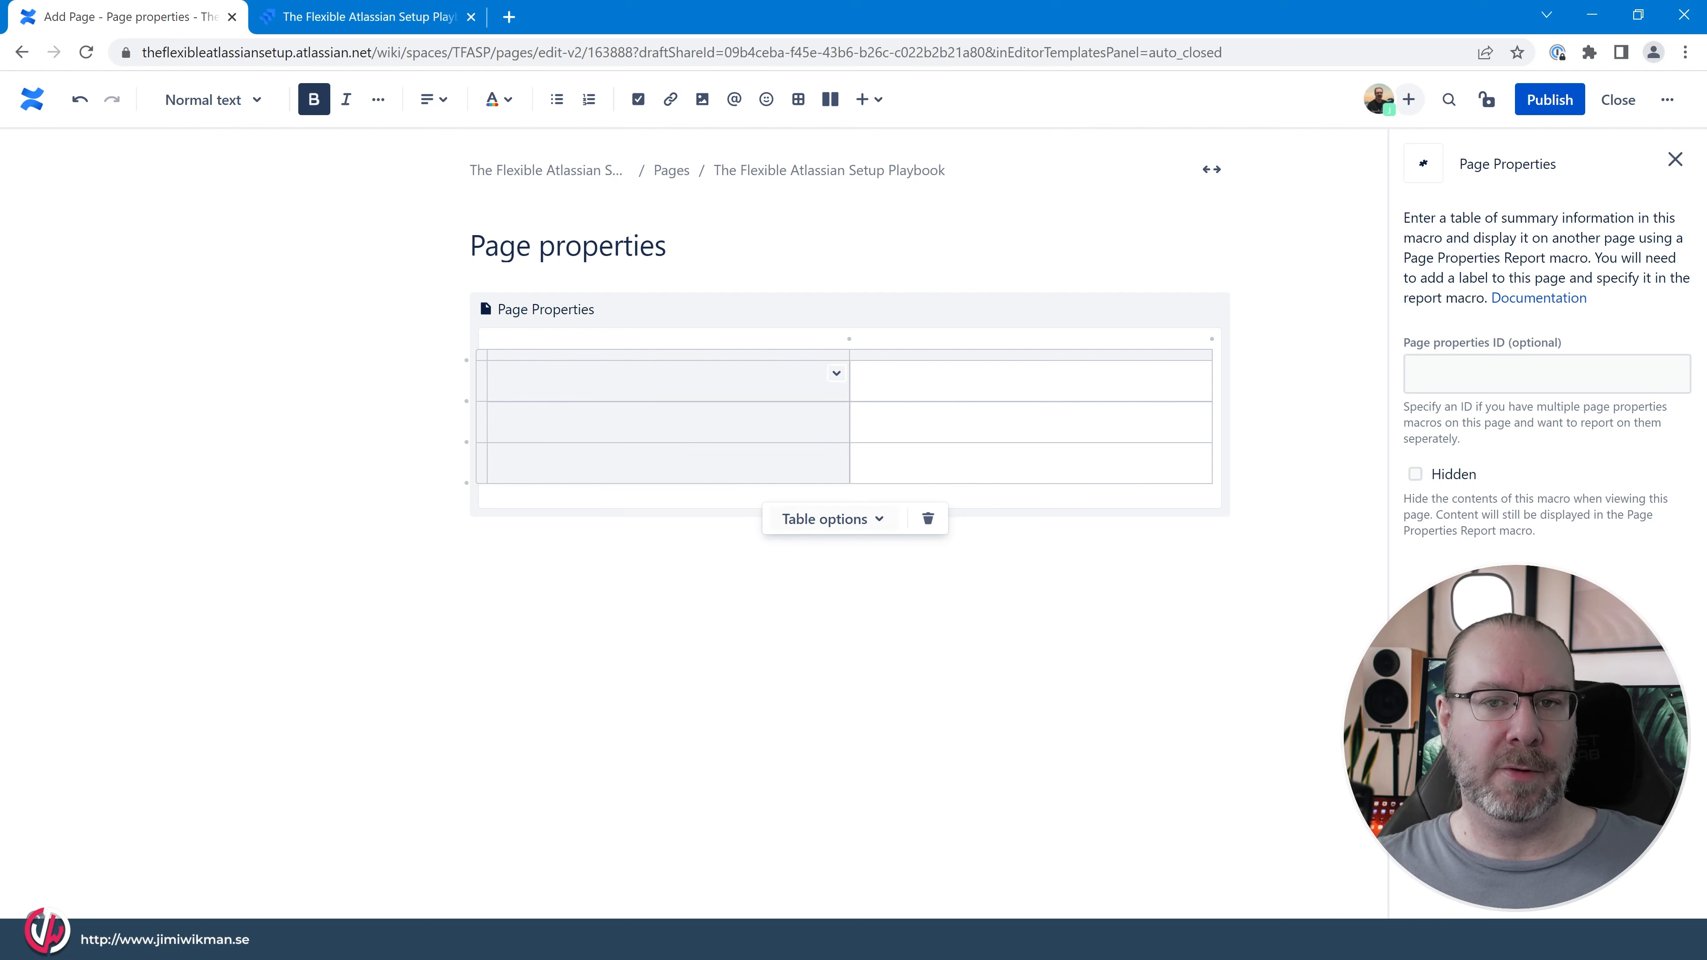
{"action": "key", "text": "shift+Down"}
{"action": "key", "text": "shift+Down"}
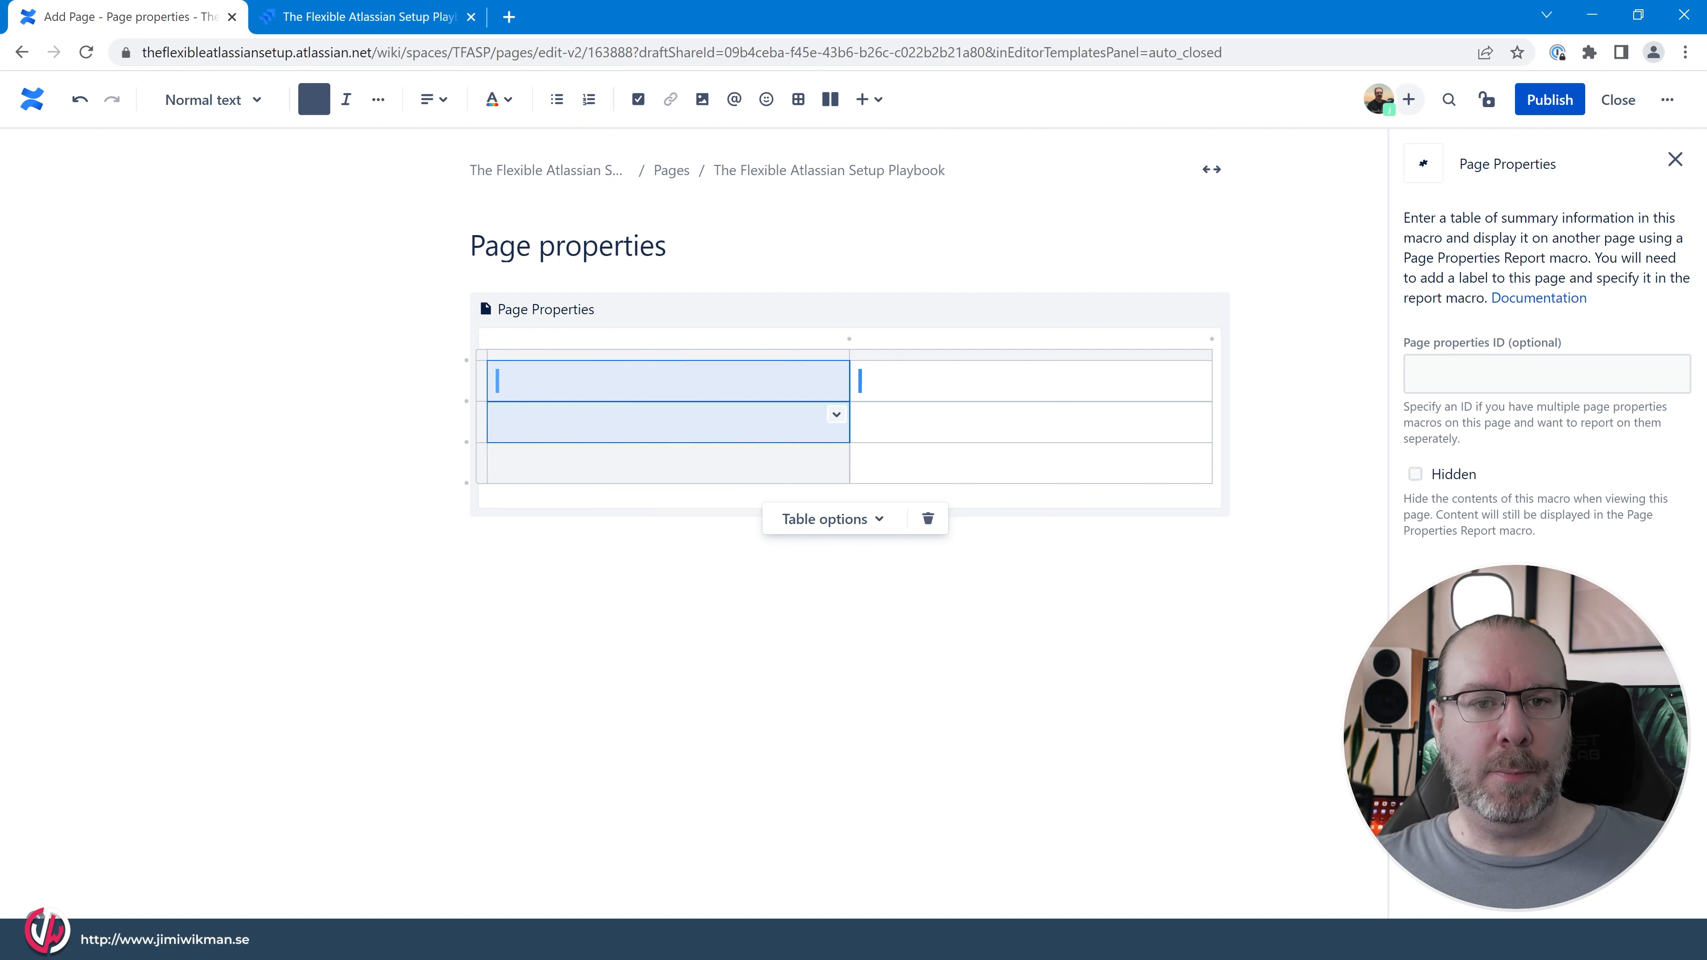
Label the three header column cells Status, Responsible and Date, from the first row down.
{"action": "left_click", "coordinate": [496, 381]}
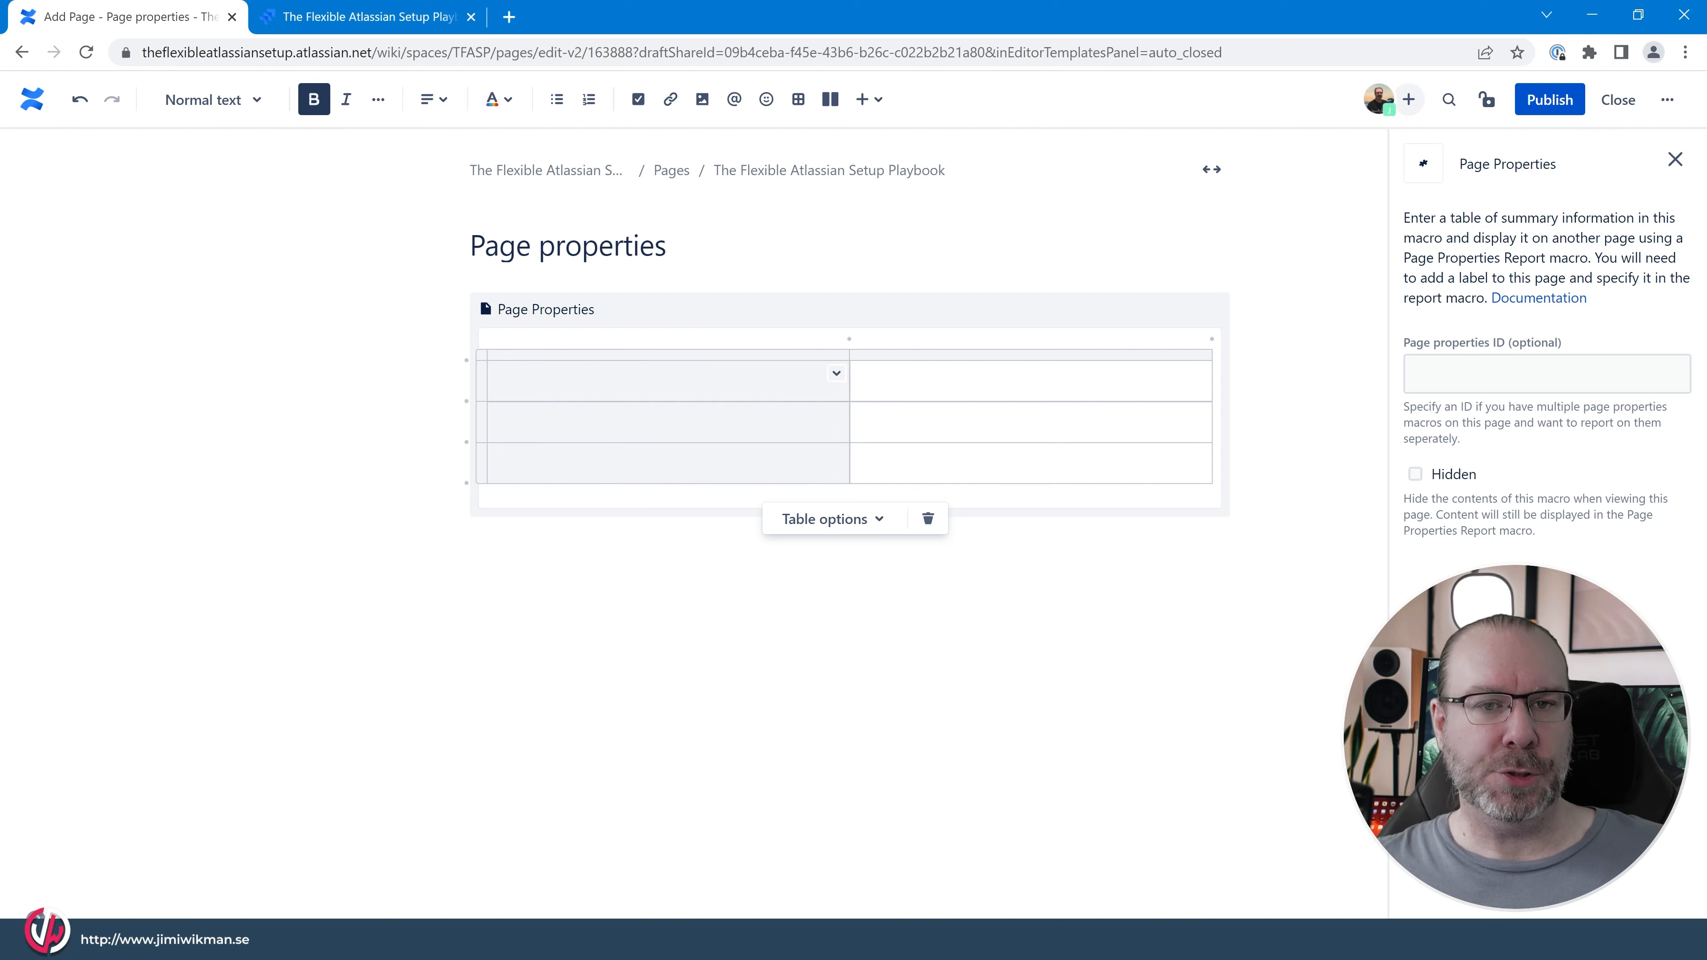
{"action": "type", "text": "Status"}
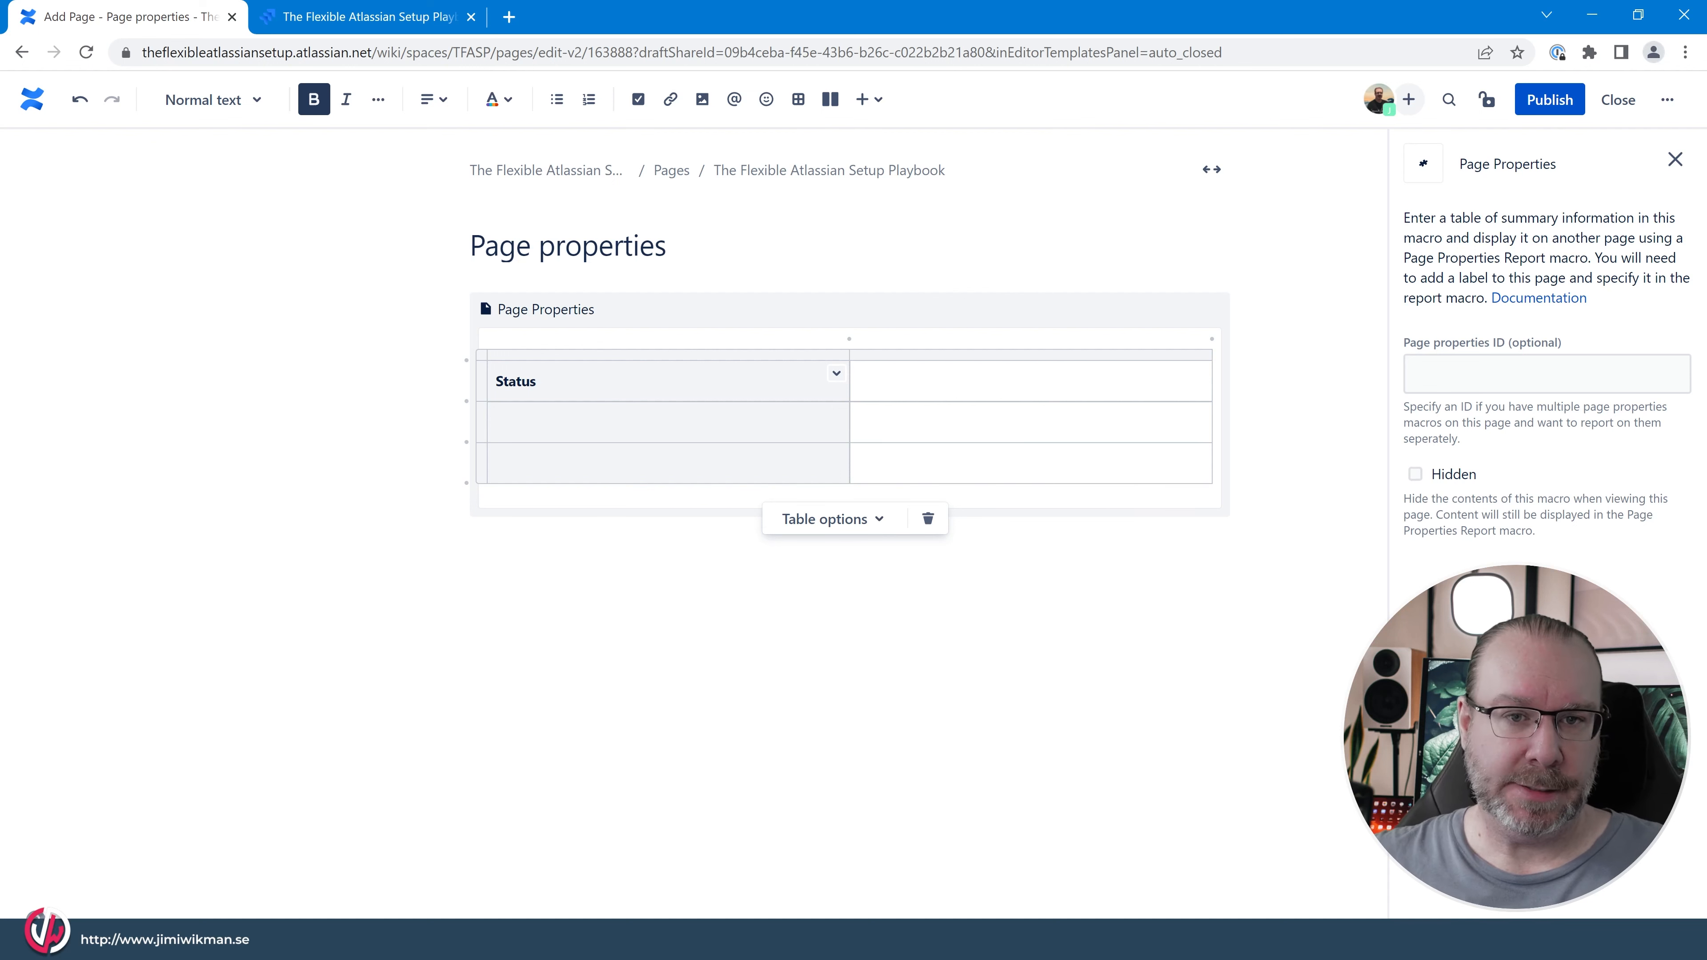
{"action": "left_click", "coordinate": [496, 422]}
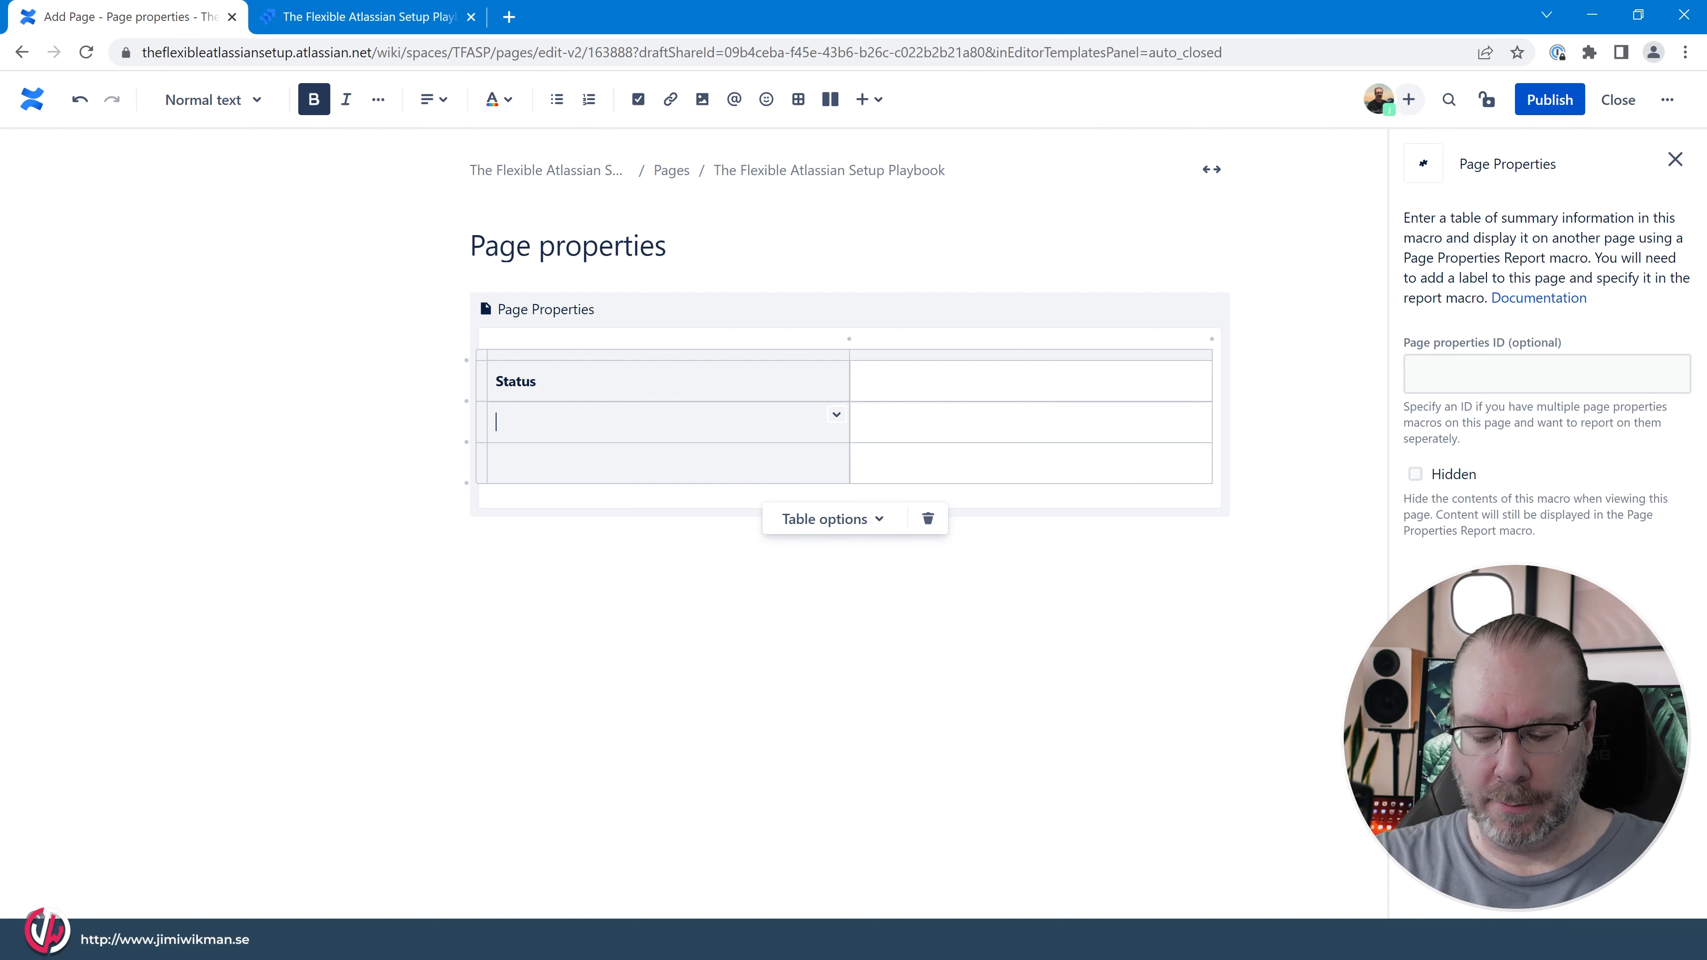
{"action": "type", "text": "Rep"}
{"action": "key", "text": "BackSpace"}
{"action": "key", "text": "BackSpace"}
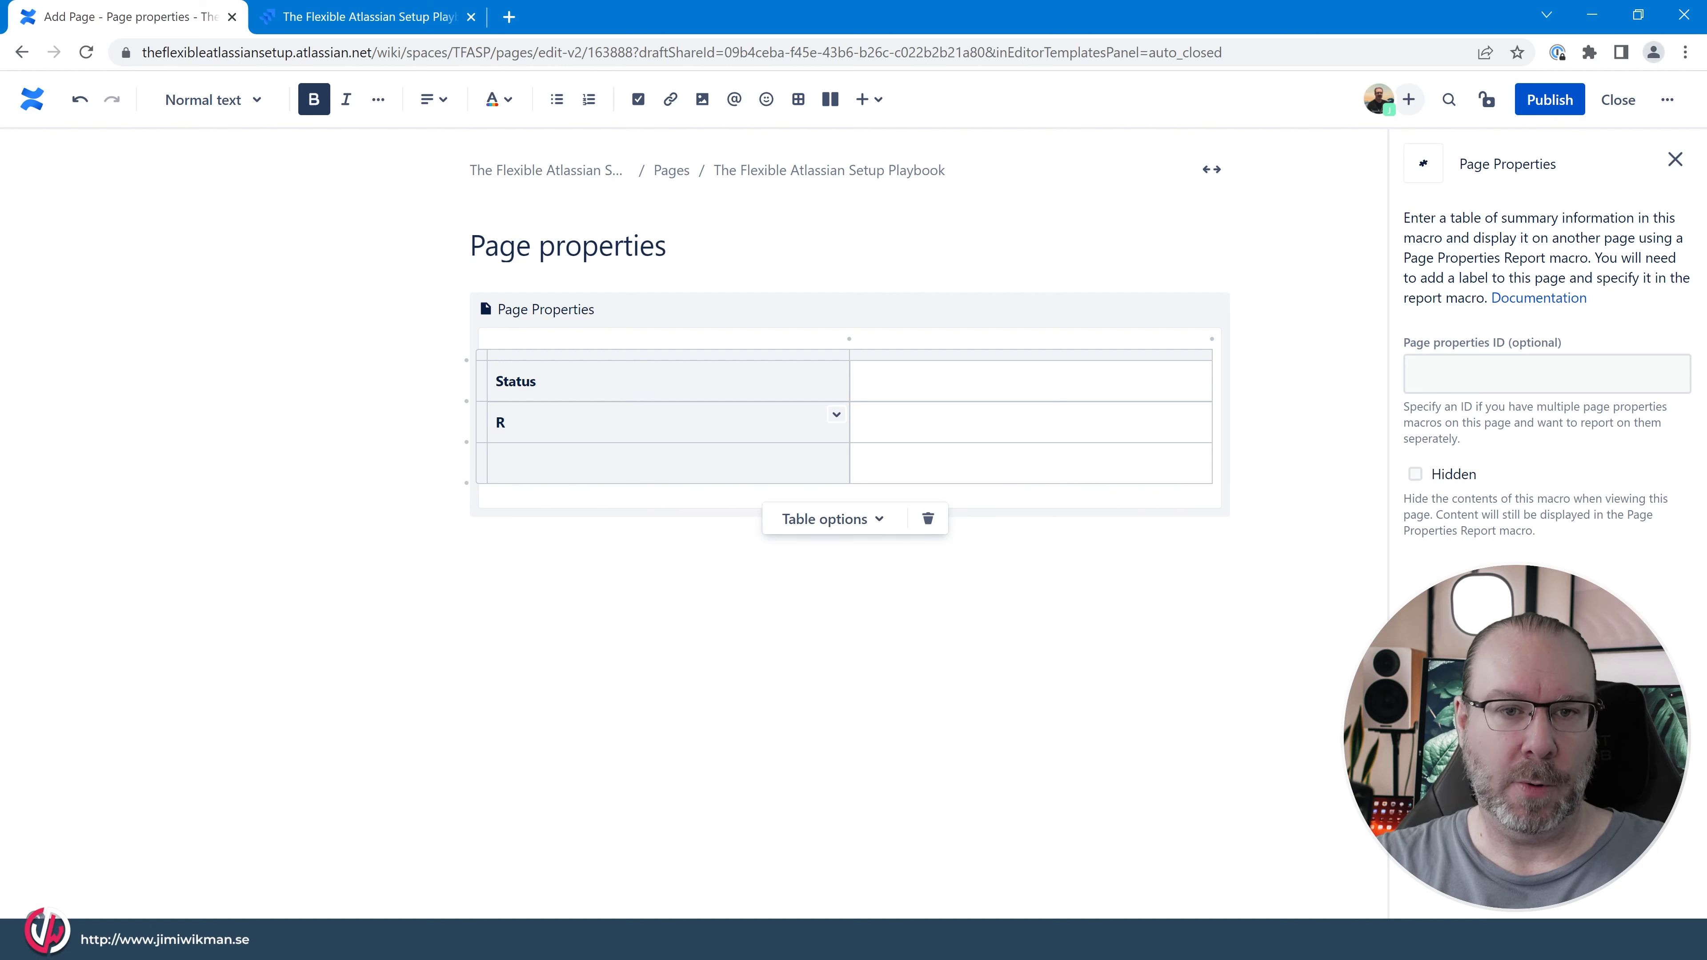
{"action": "type", "text": "esponsible"}
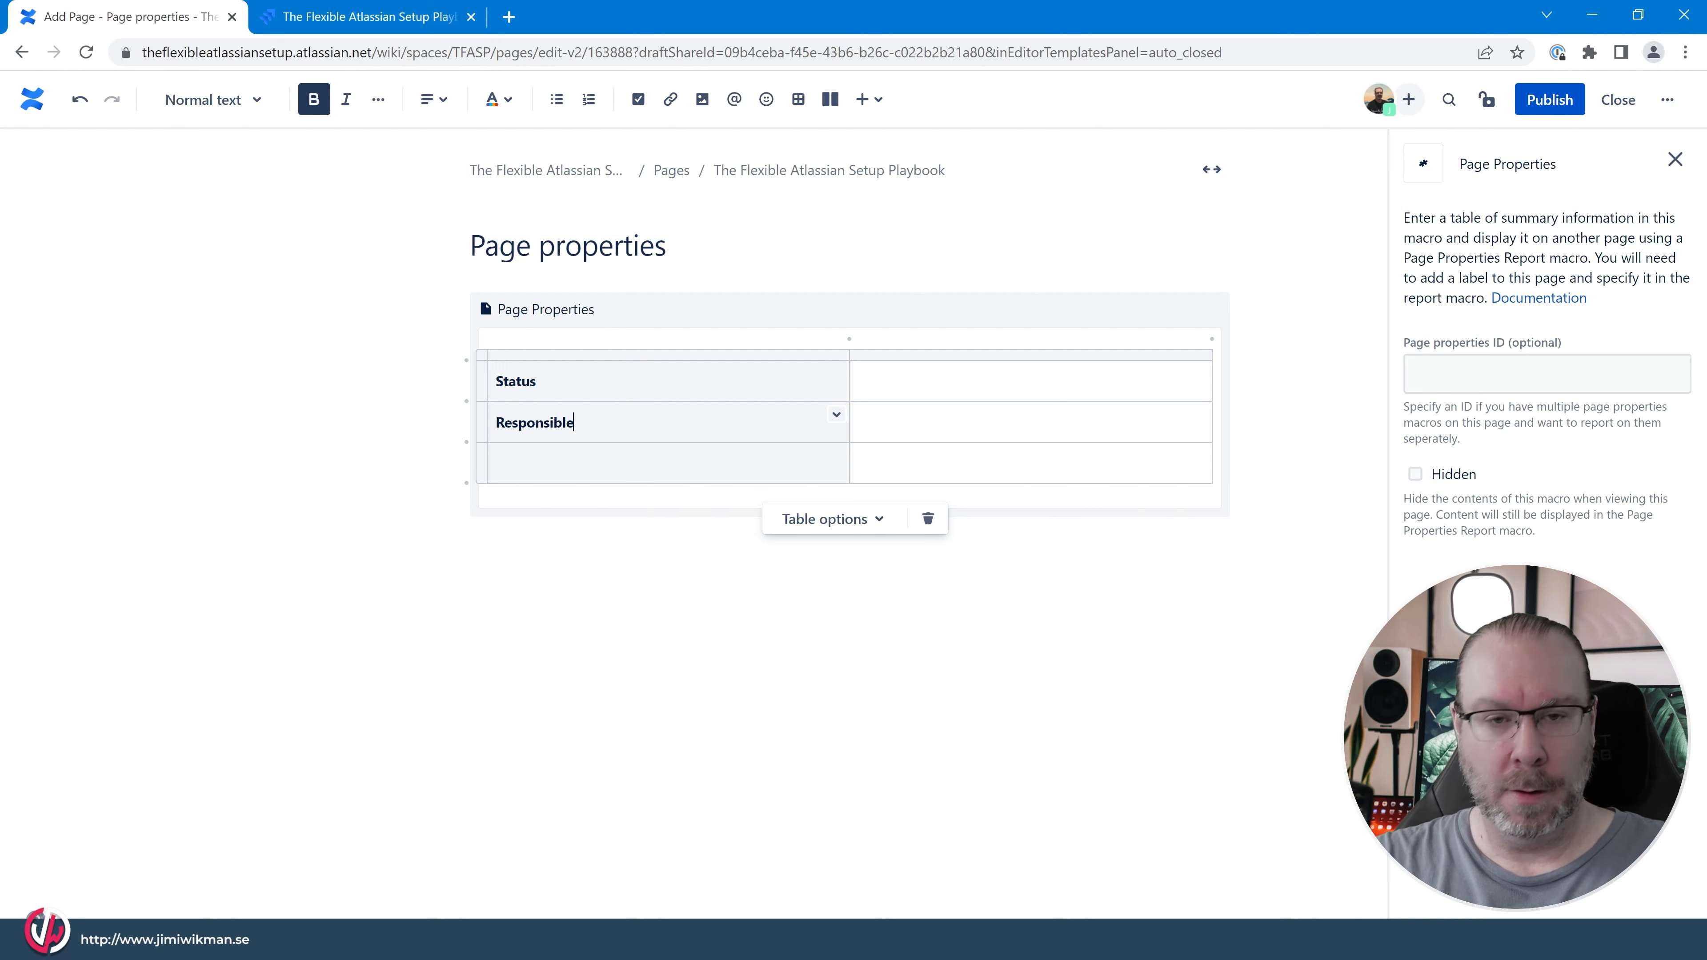
{"action": "type", "text": "D"}
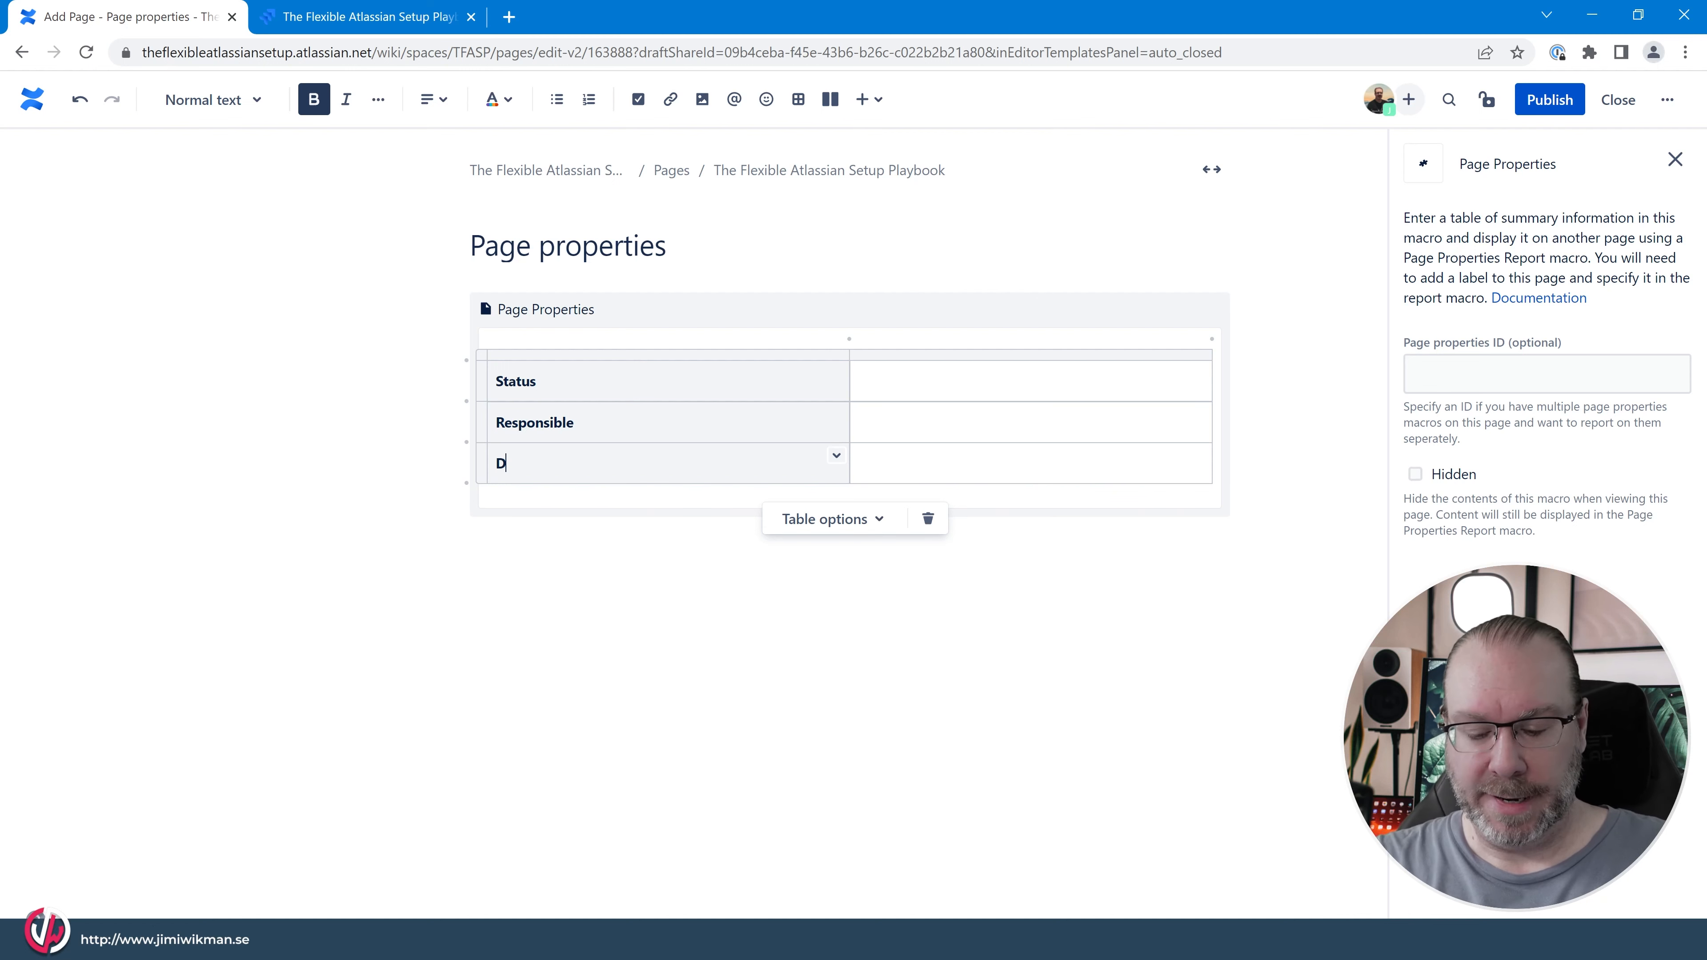
{"action": "type", "text": "ate"}
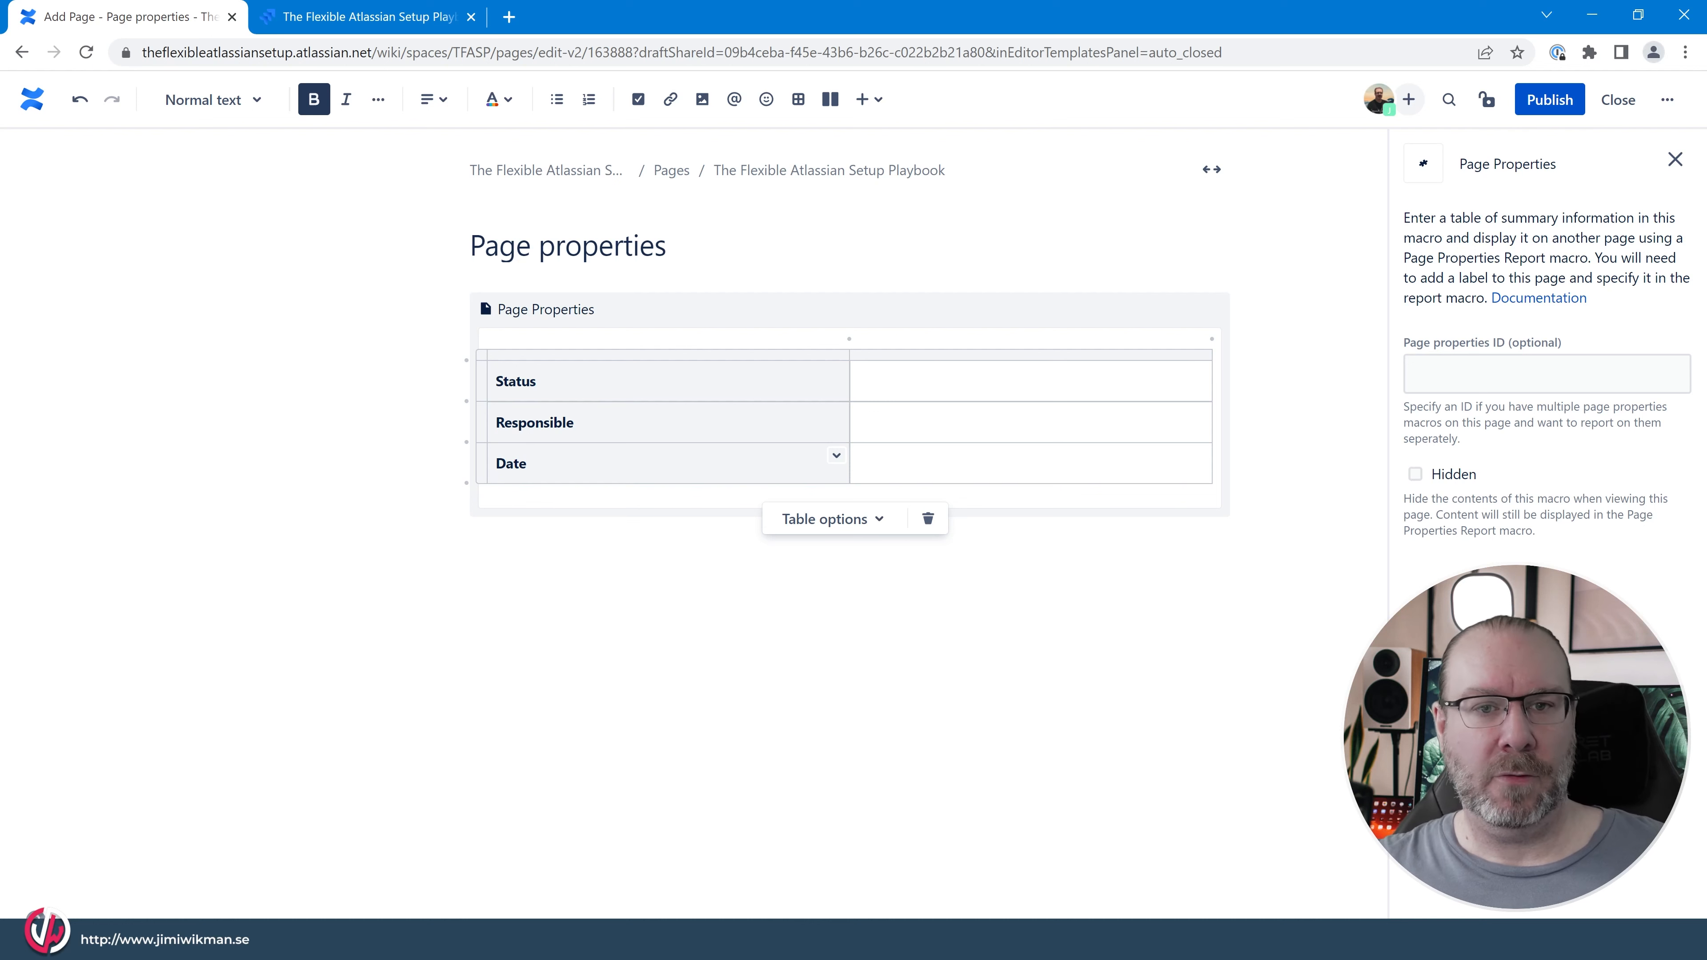
Insert a status label reading IN PROGRESS in the value cell of the Status row.
{"action": "left_click", "coordinate": [859, 381]}
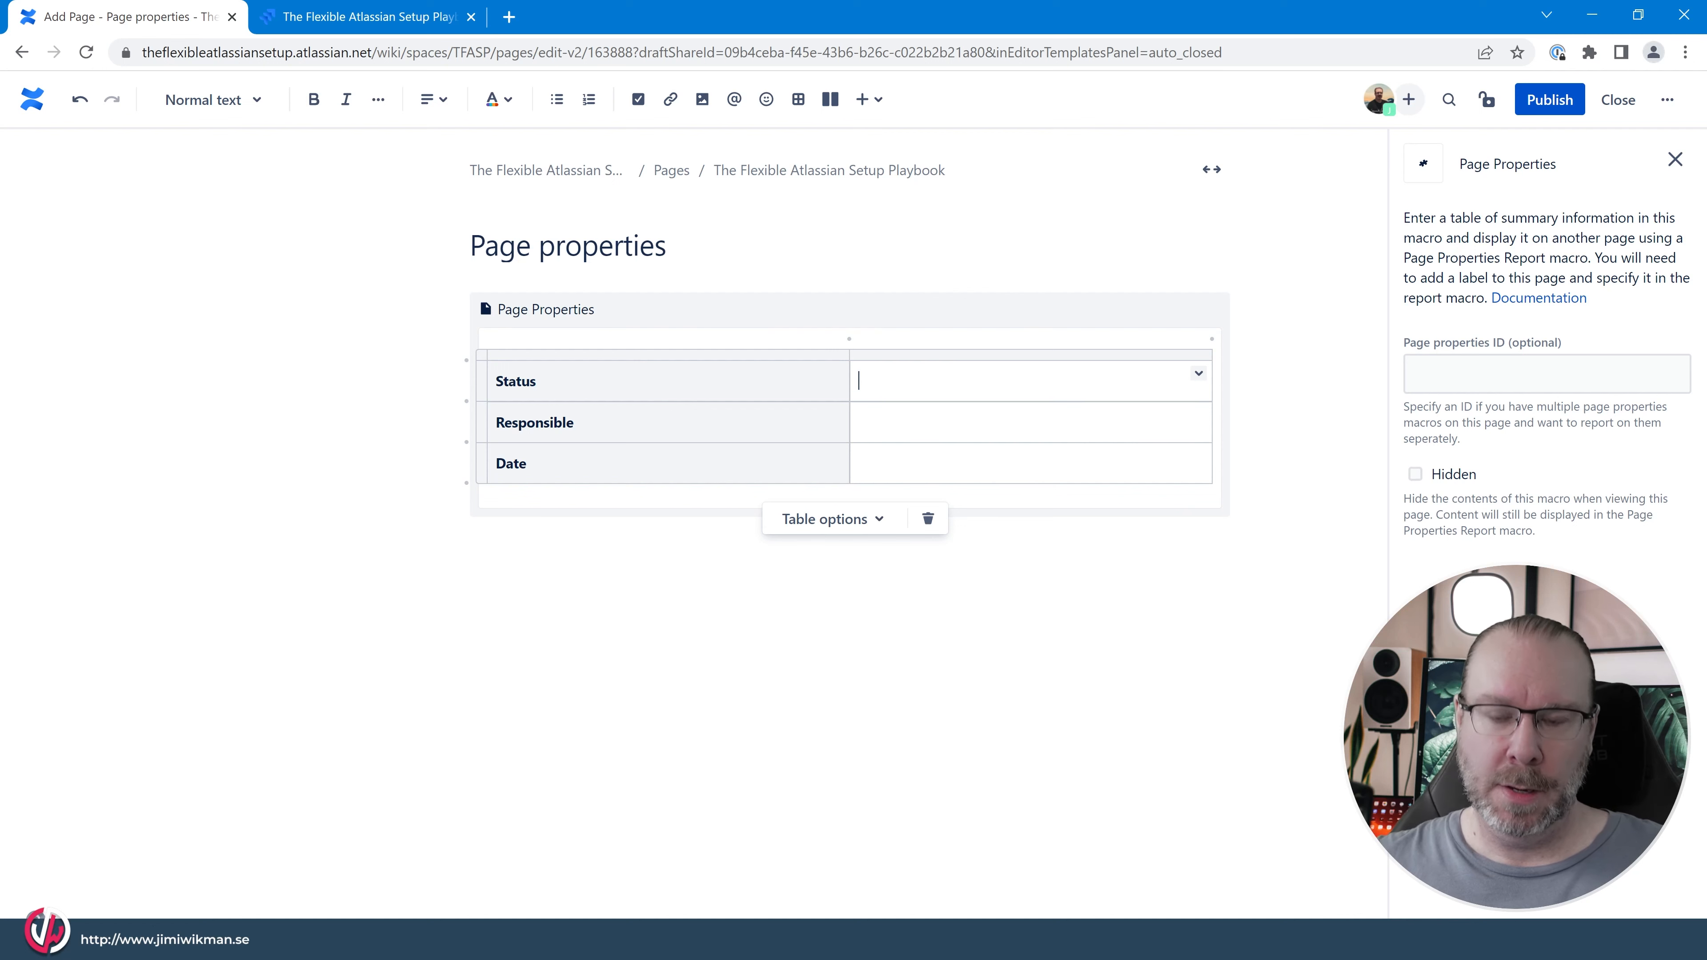
{"action": "type", "text": "/stat"}
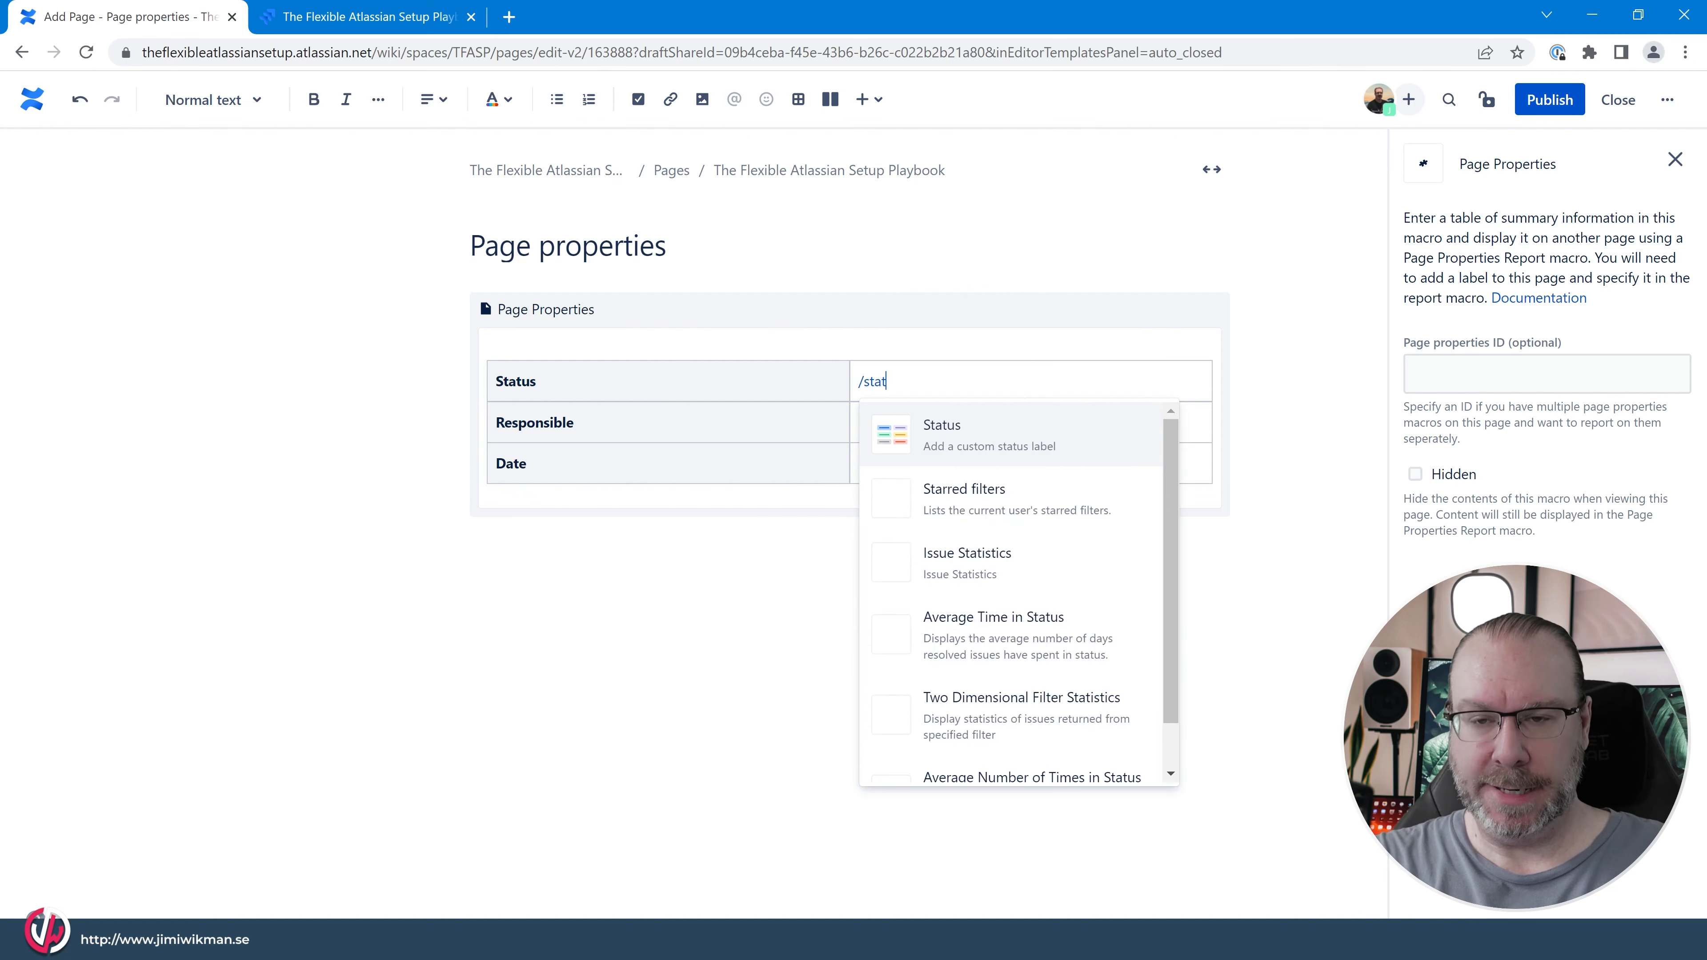
{"action": "key", "text": "Return"}
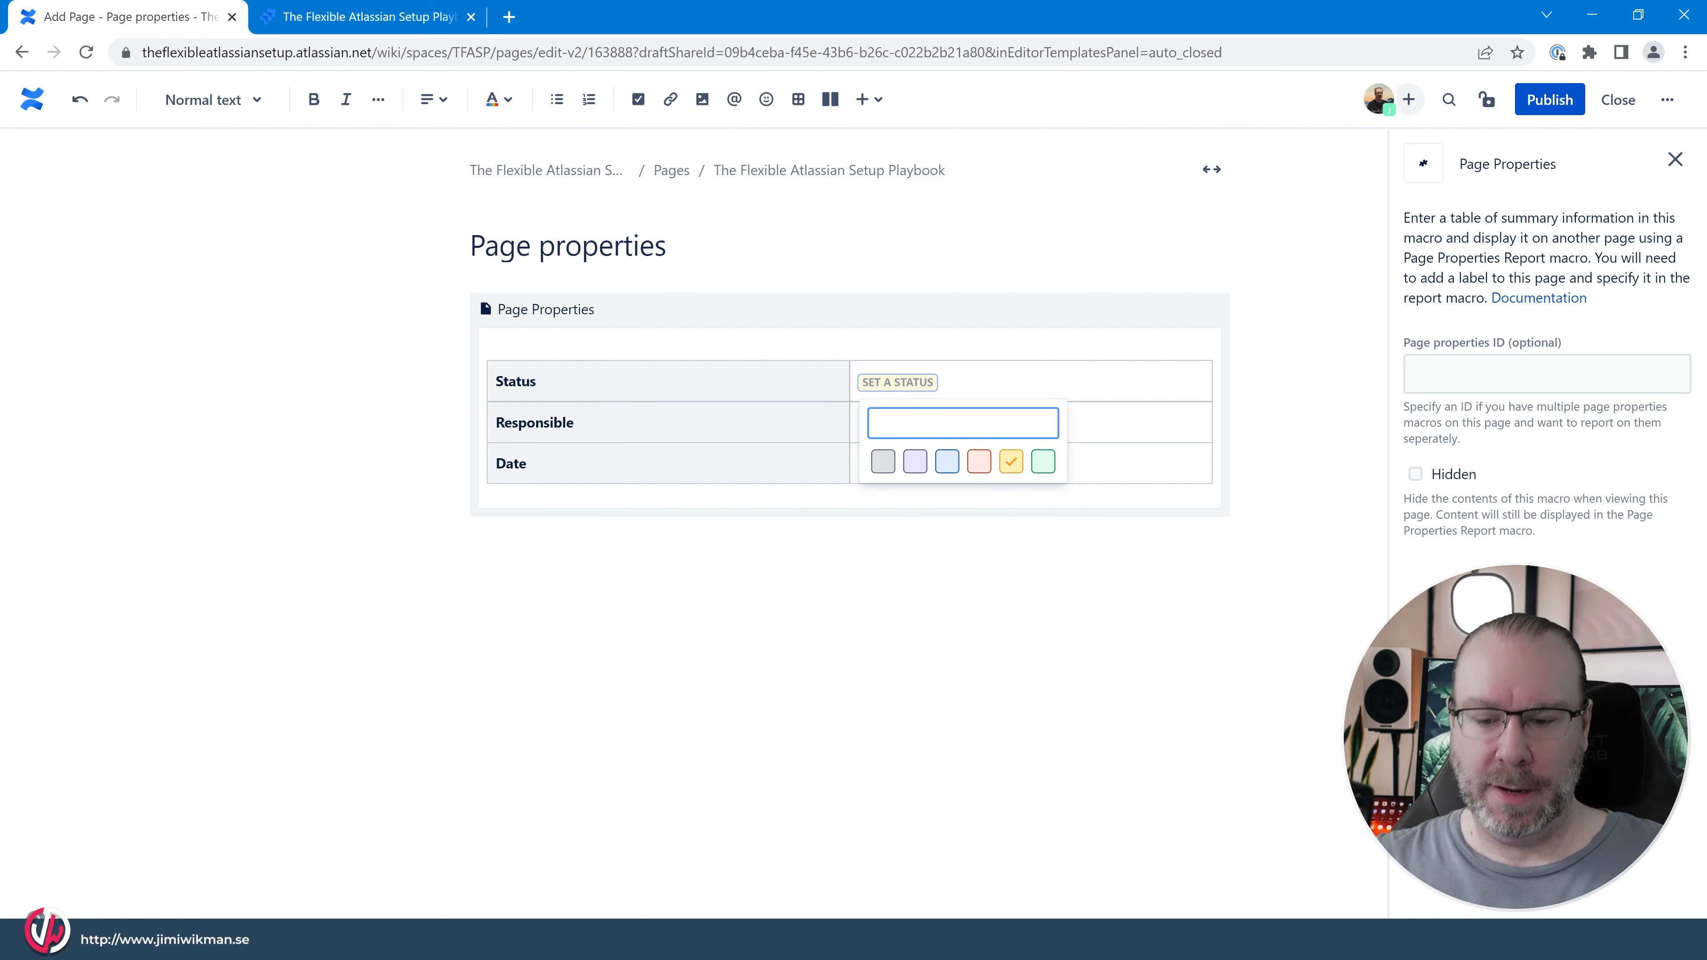
{"action": "type", "text": "IN PROGRES"}
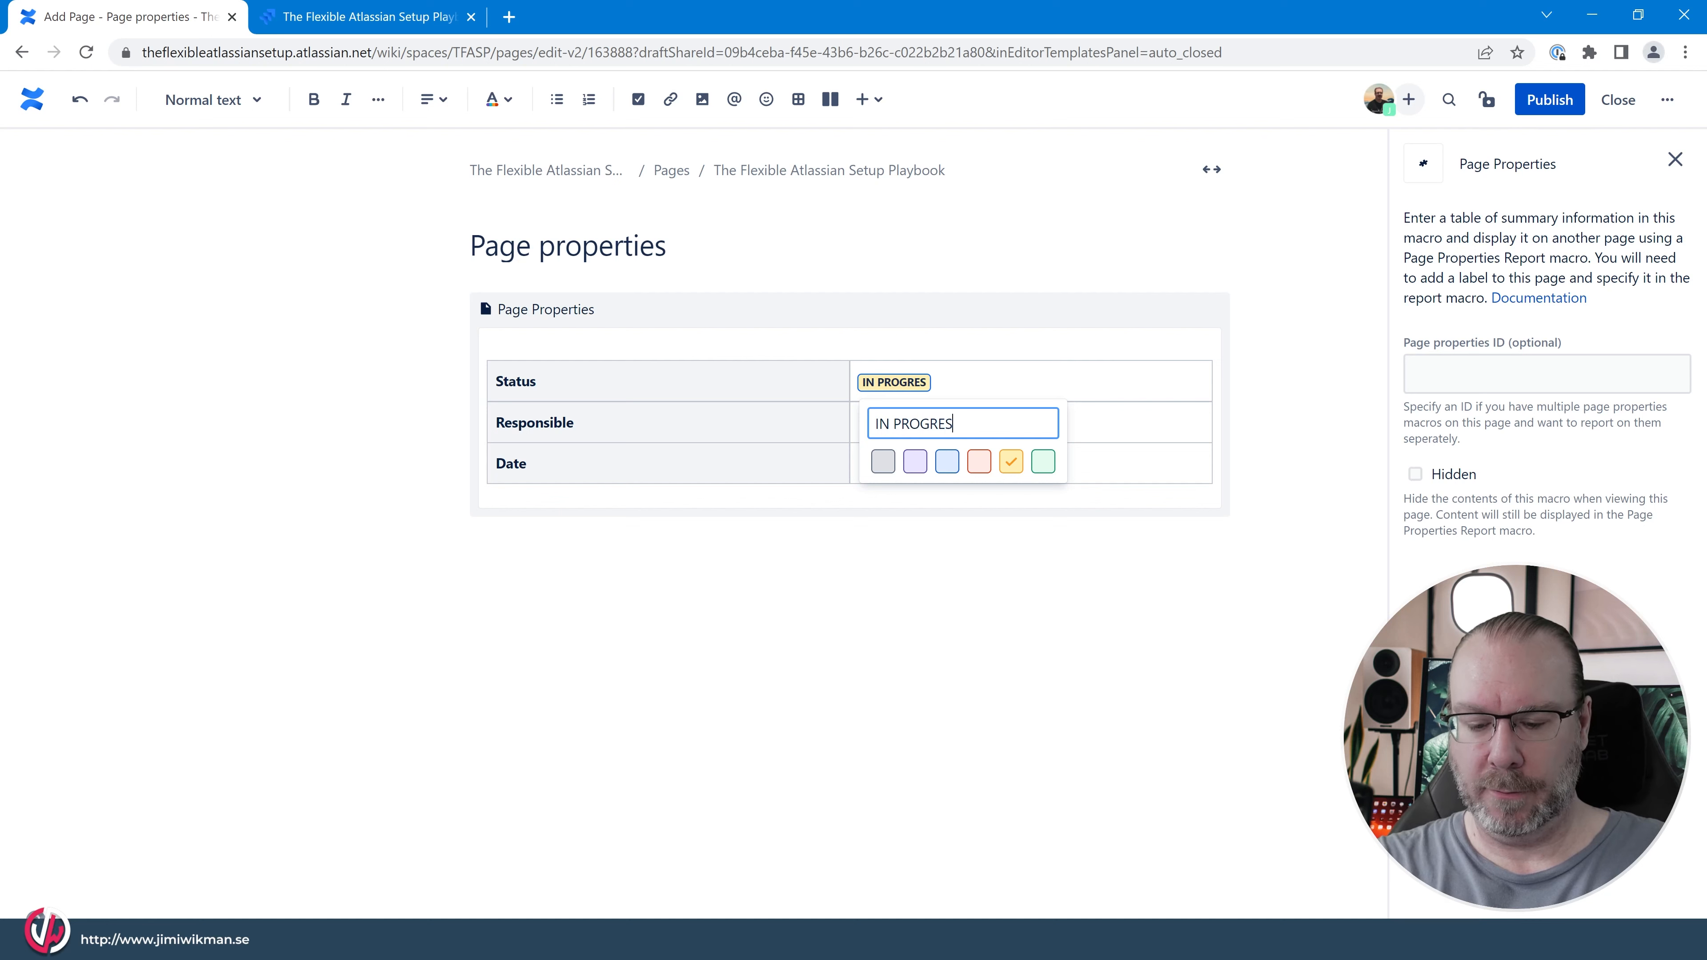
{"action": "type", "text": "S"}
Mention the responsible user, the first suggested person, in the value cell of the Responsible row.
{"action": "left_click", "coordinate": [1129, 423]}
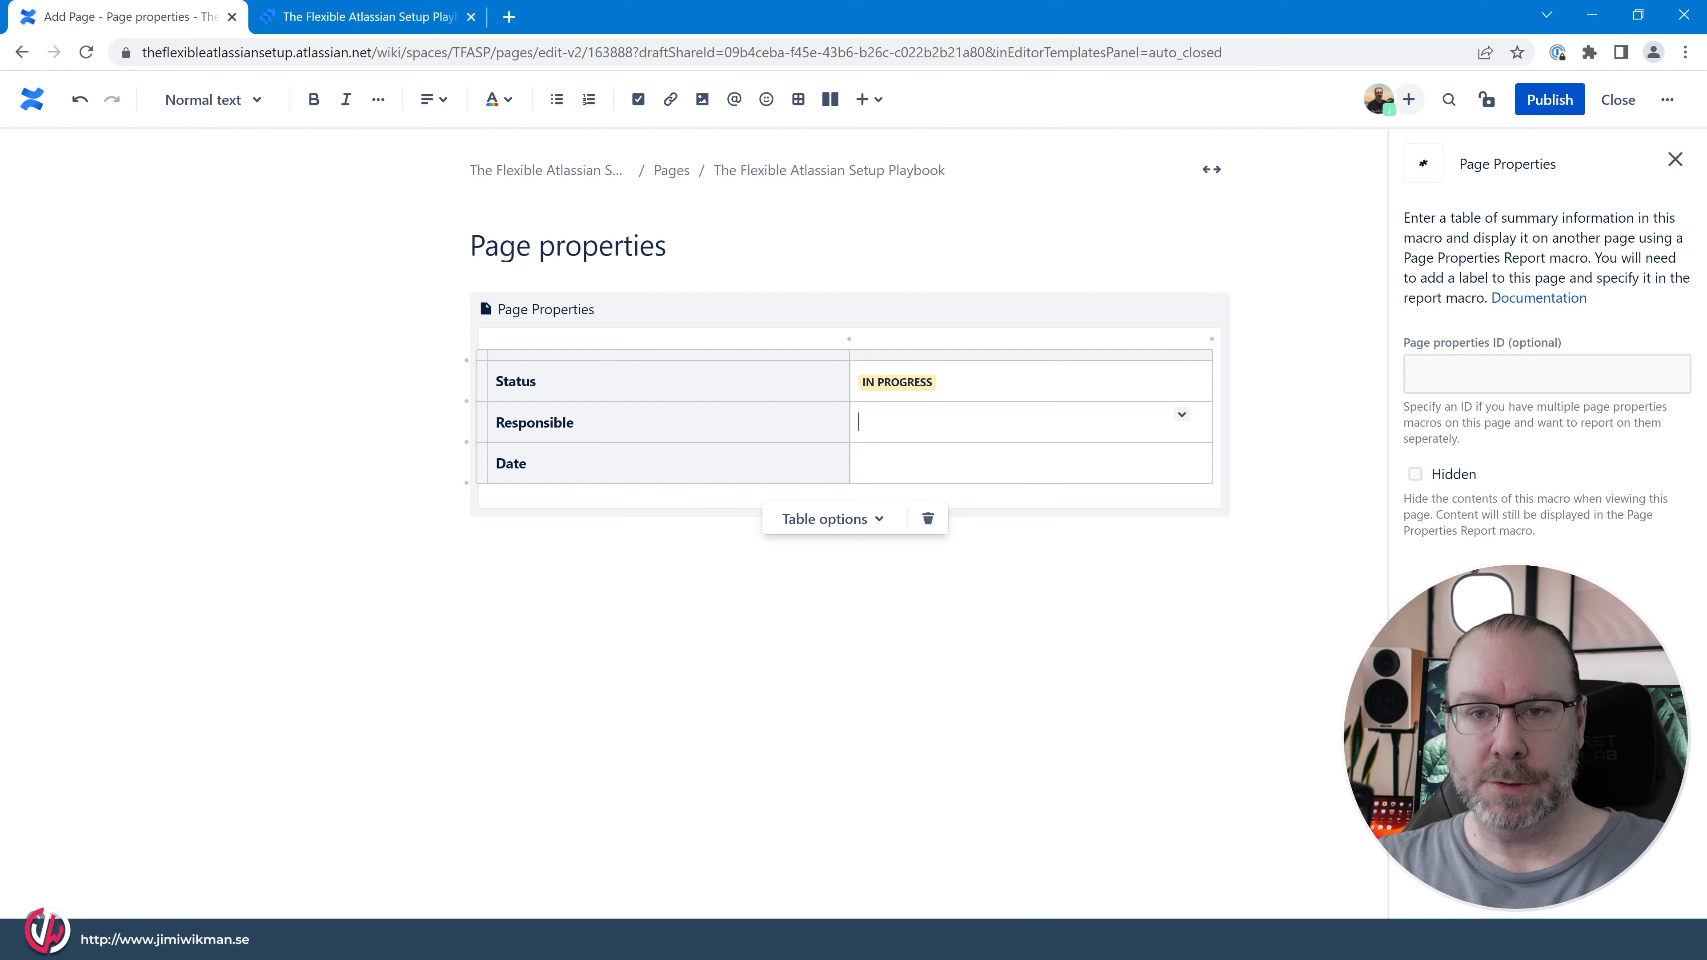
{"action": "type", "text": "@"}
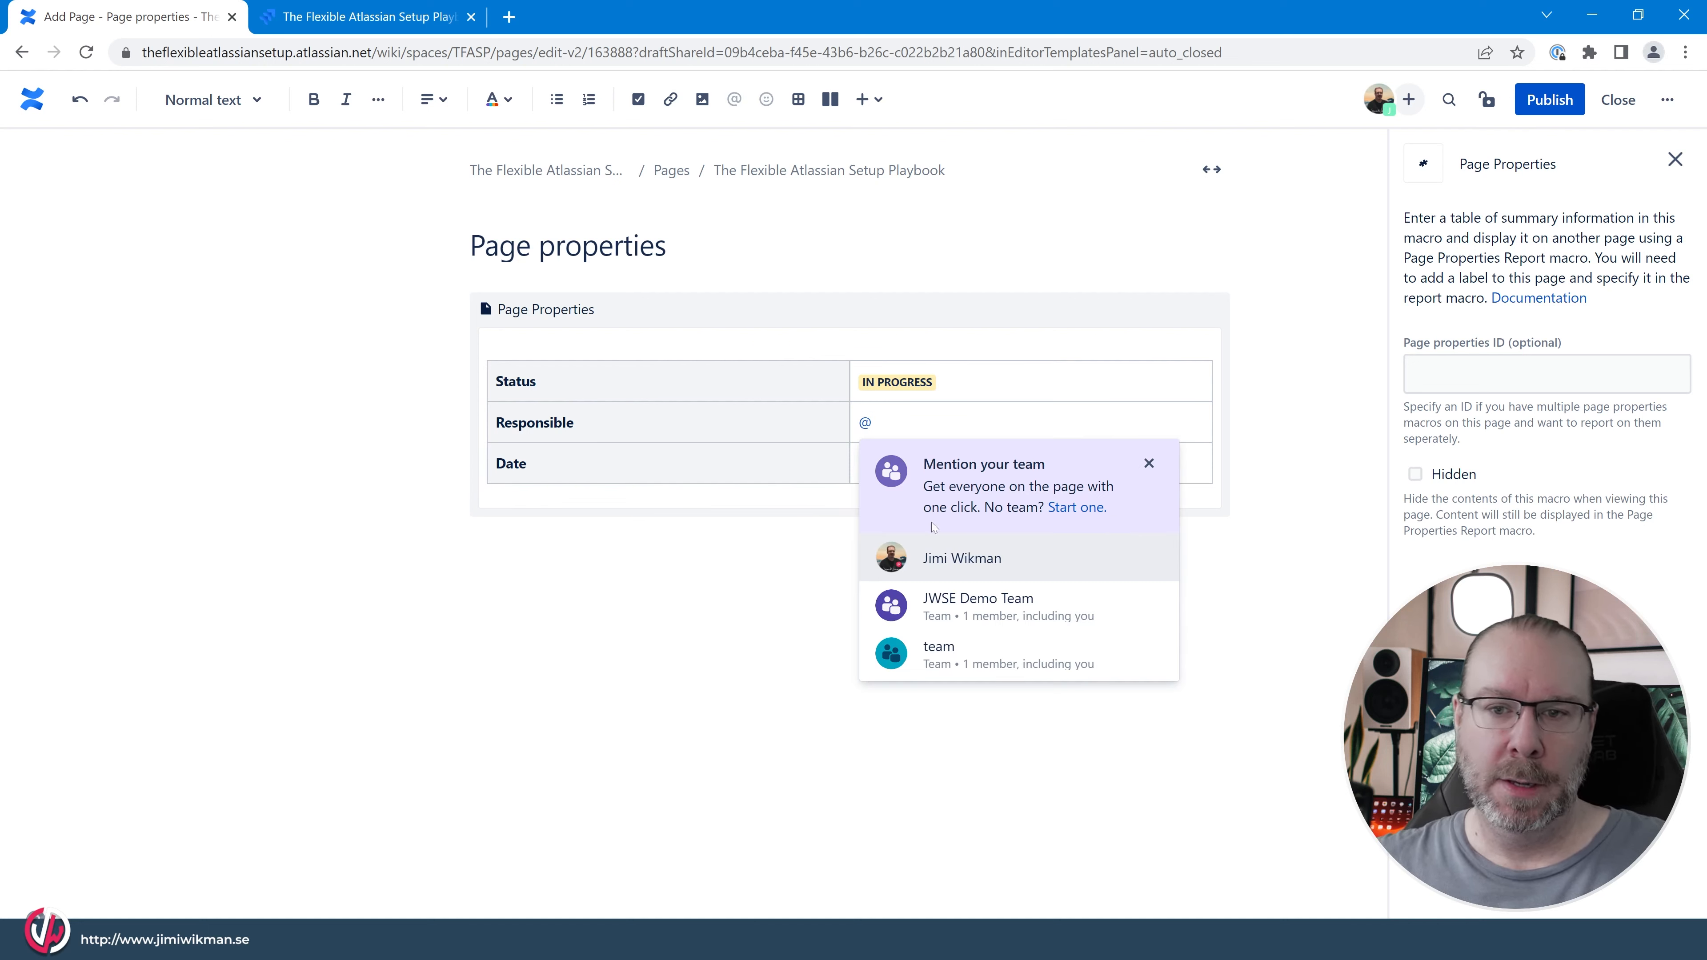
{"action": "left_click", "coordinate": [966, 561]}
Insert a date element set to May 31, 2022 in the value cell of the Date row.
{"action": "key", "text": "Down"}
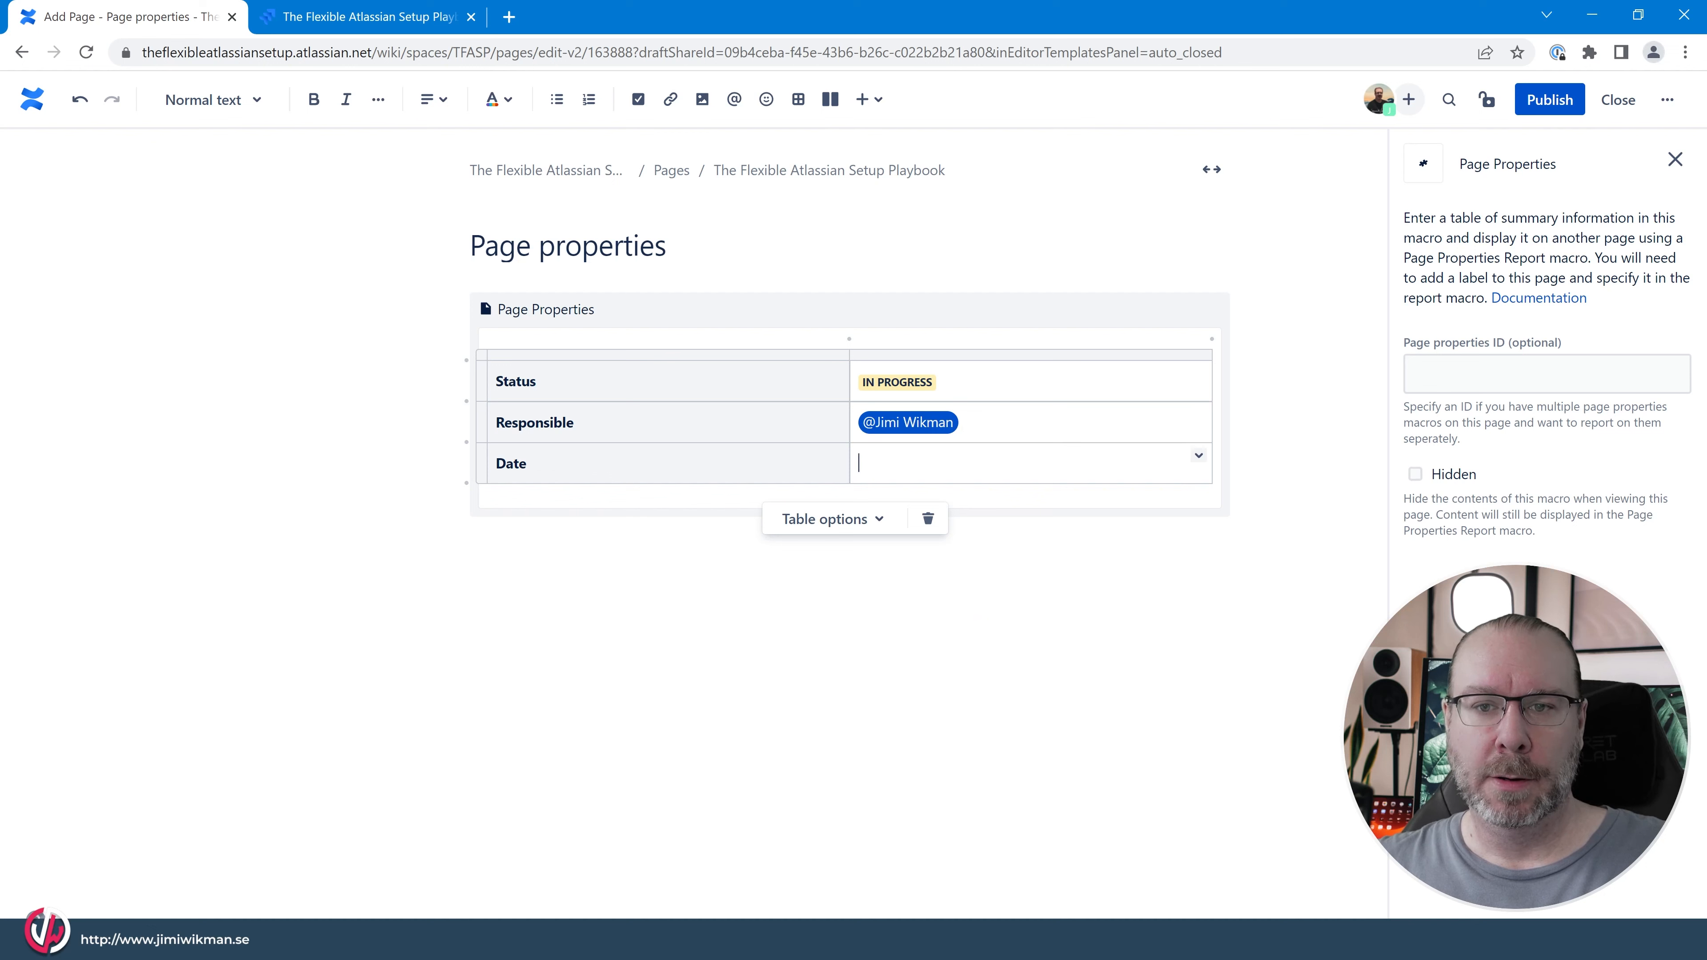
{"action": "type", "text": "/data"}
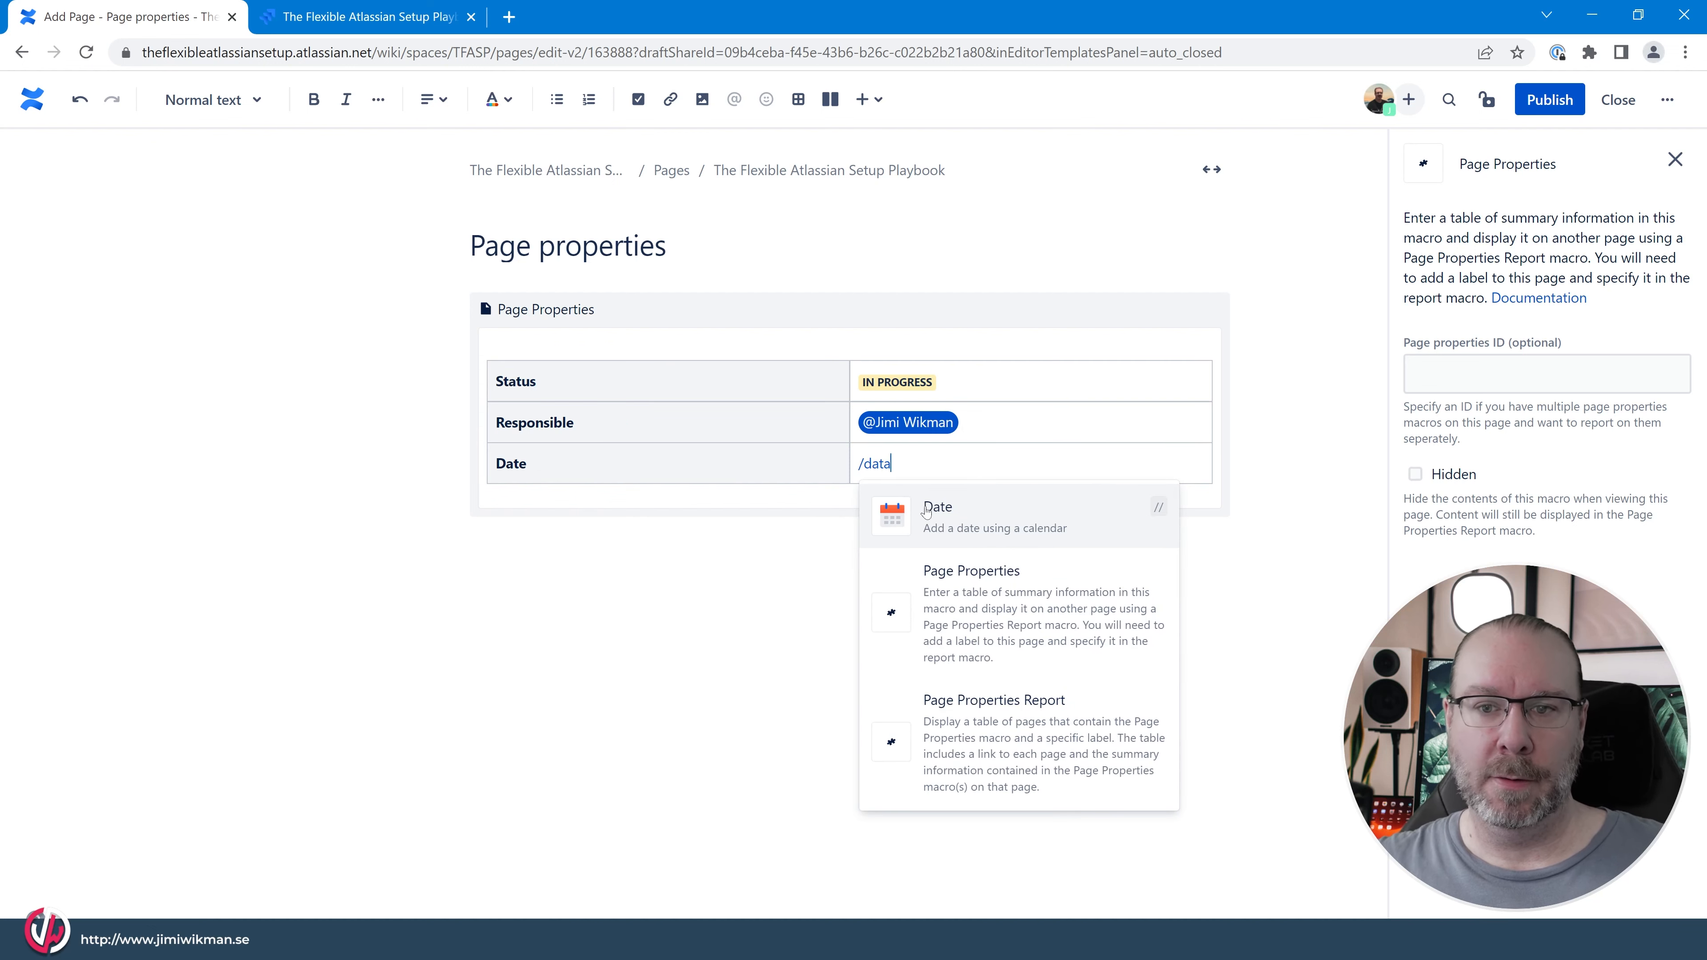
{"action": "key", "text": "Return"}
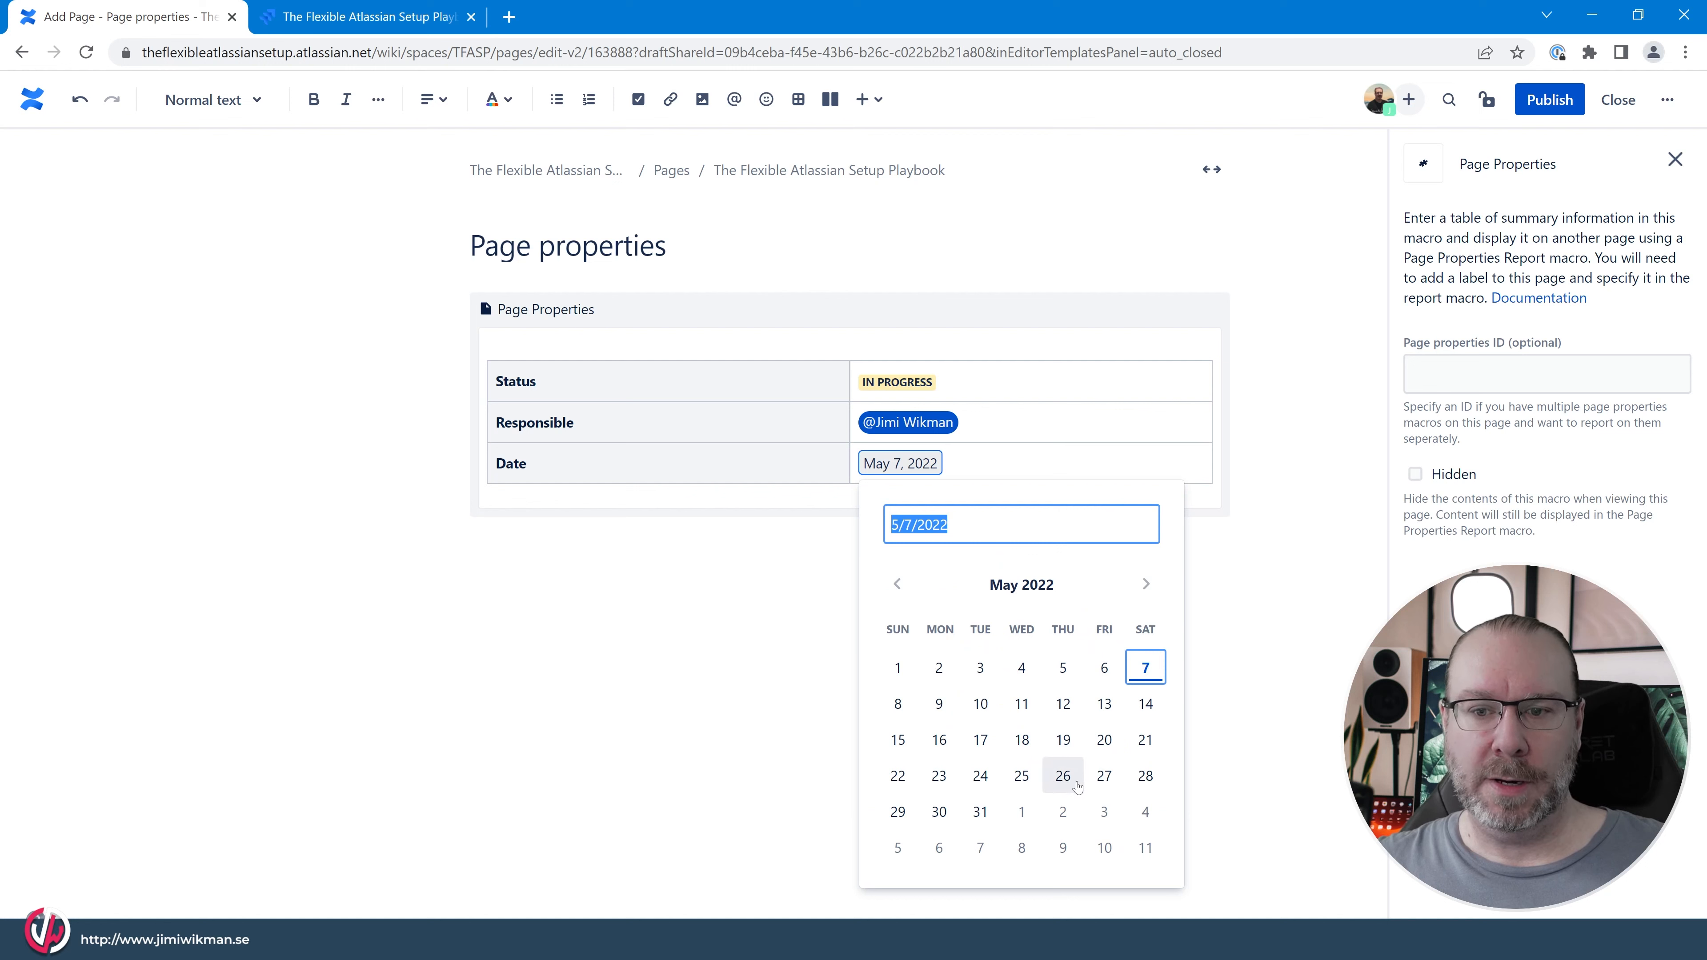
{"action": "left_click", "coordinate": [979, 812]}
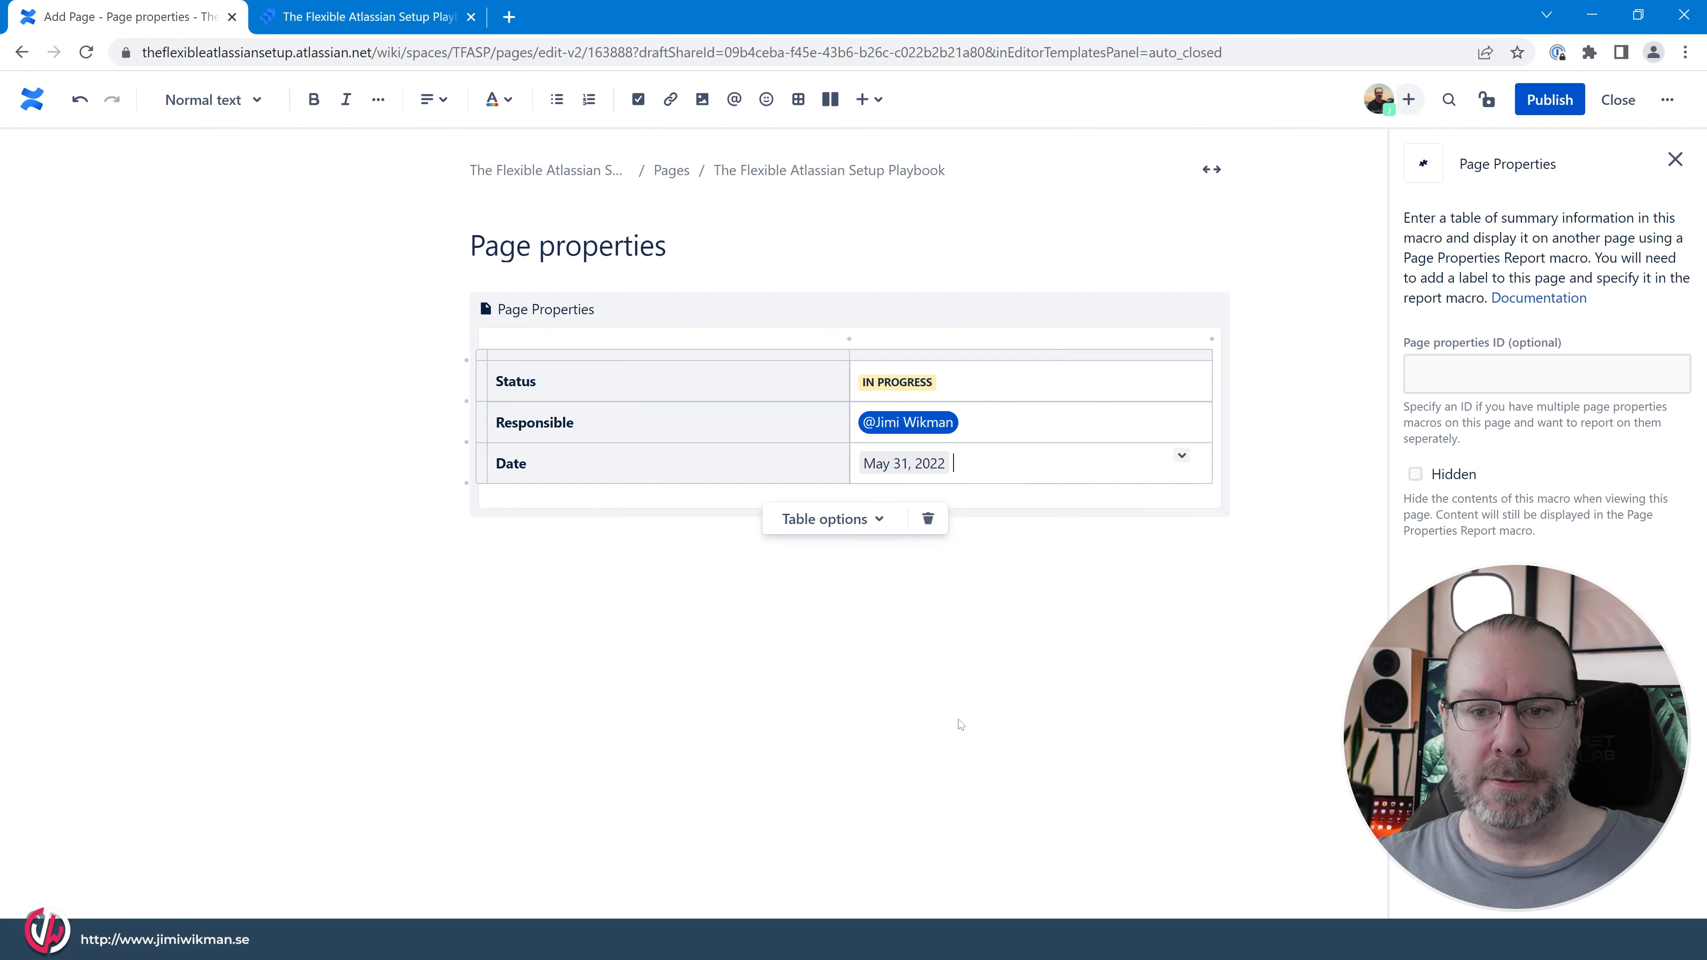
Add two empty rows below the Date row of the table and delete both again.
{"action": "left_click", "coordinate": [707, 318]}
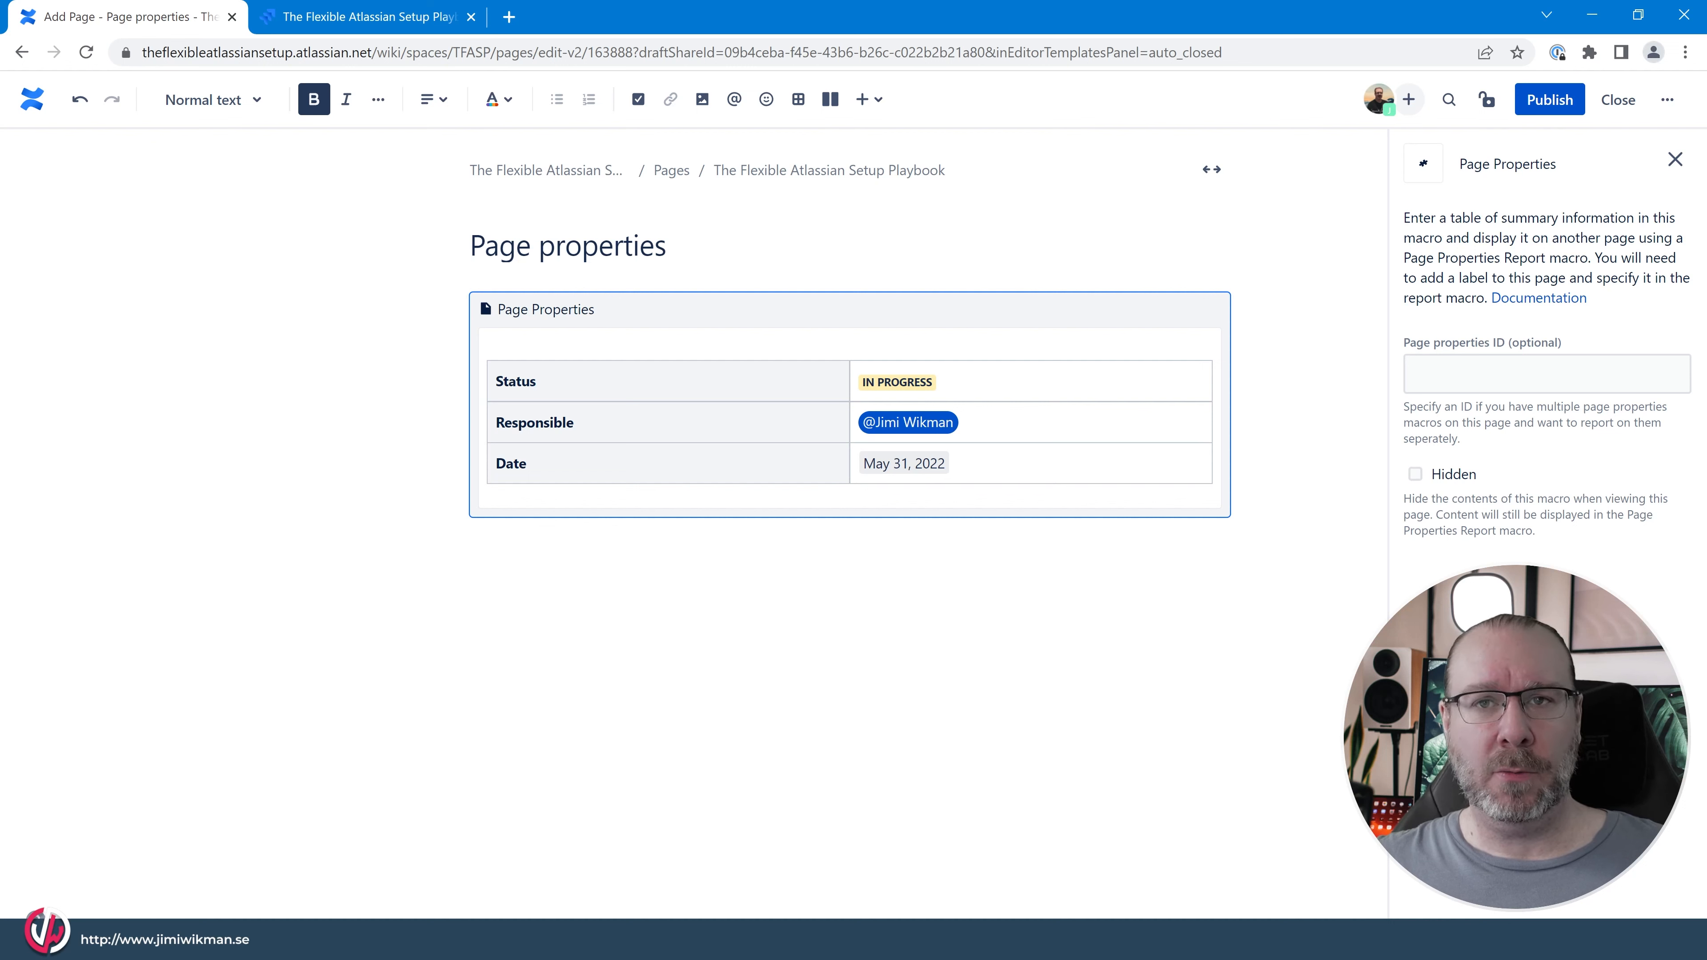
{"action": "left_click", "coordinate": [975, 464]}
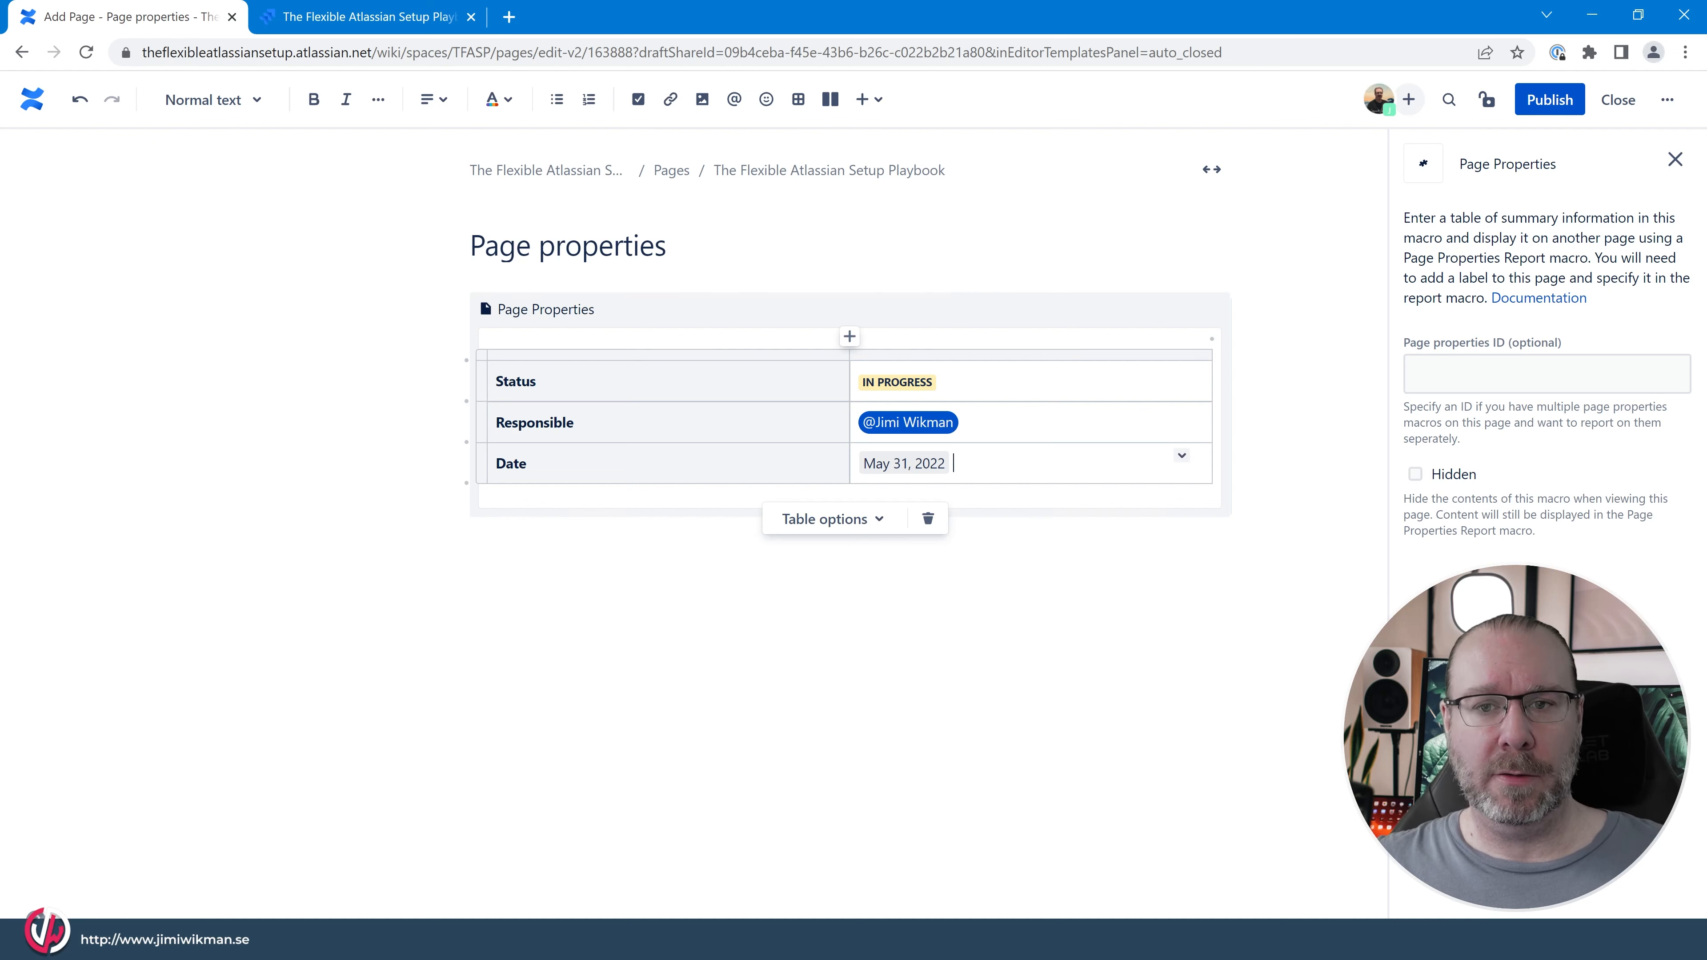
{"action": "key", "text": "Tab"}
{"action": "key", "text": "Tab"}
{"action": "key", "text": "Tab"}
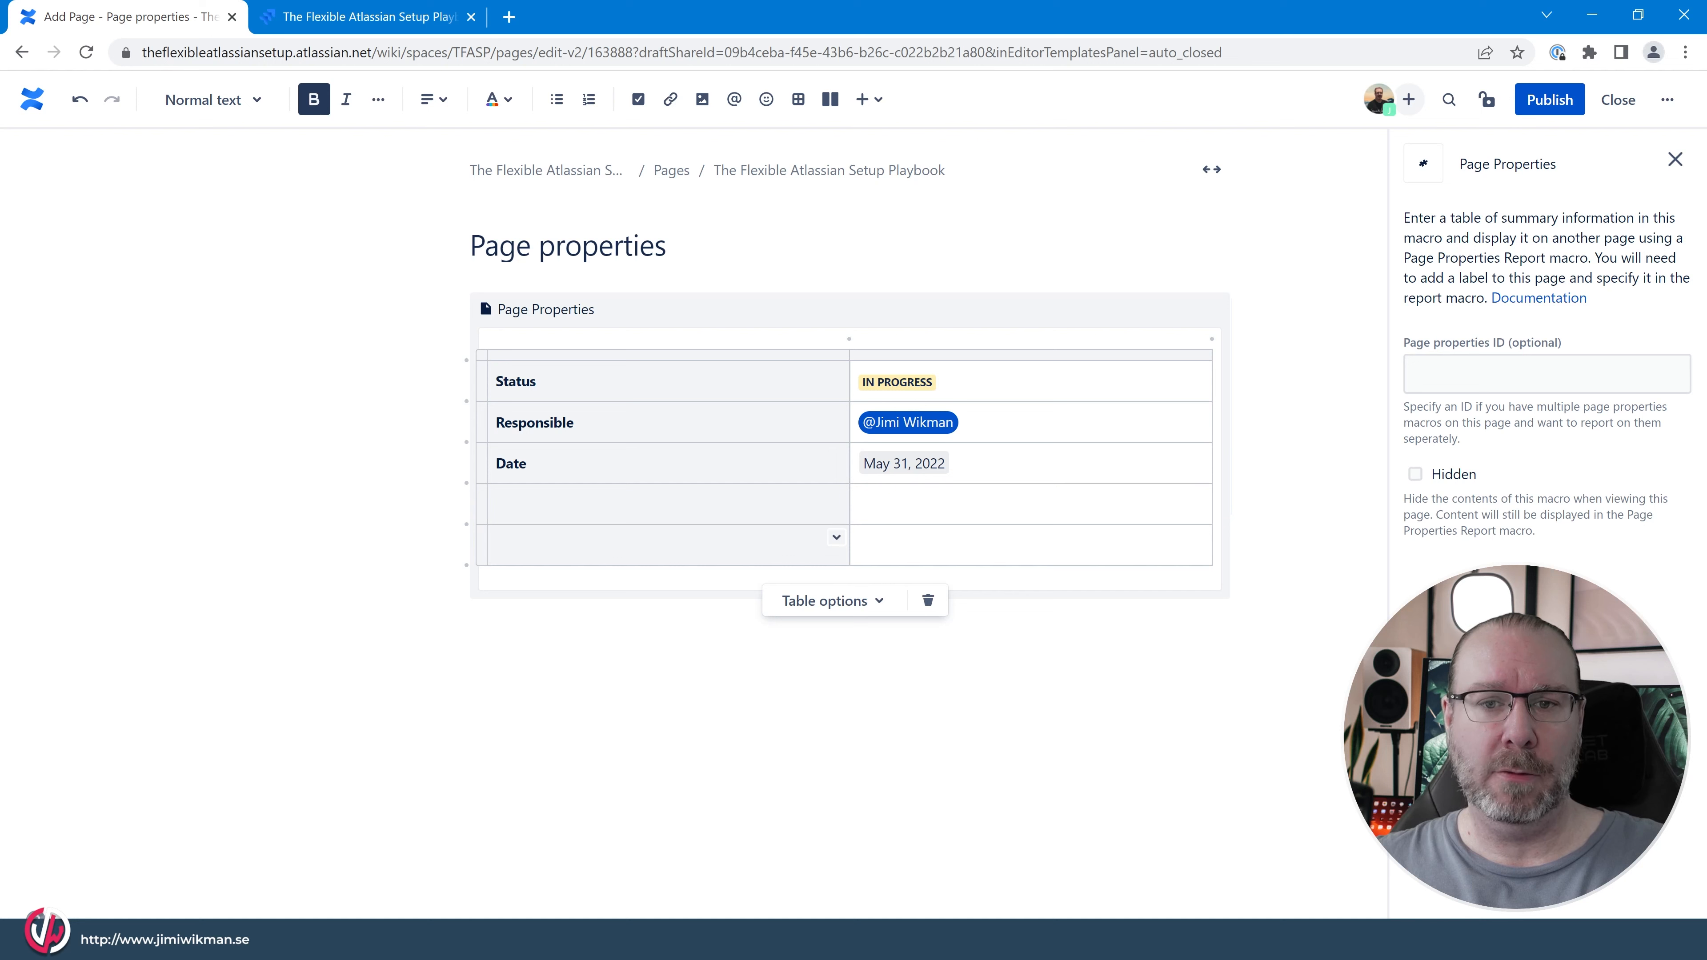
{"action": "left_click_drag", "start_coordinate": [1197, 538], "coordinate": [521, 506]}
{"action": "left_click", "coordinate": [462, 526]}
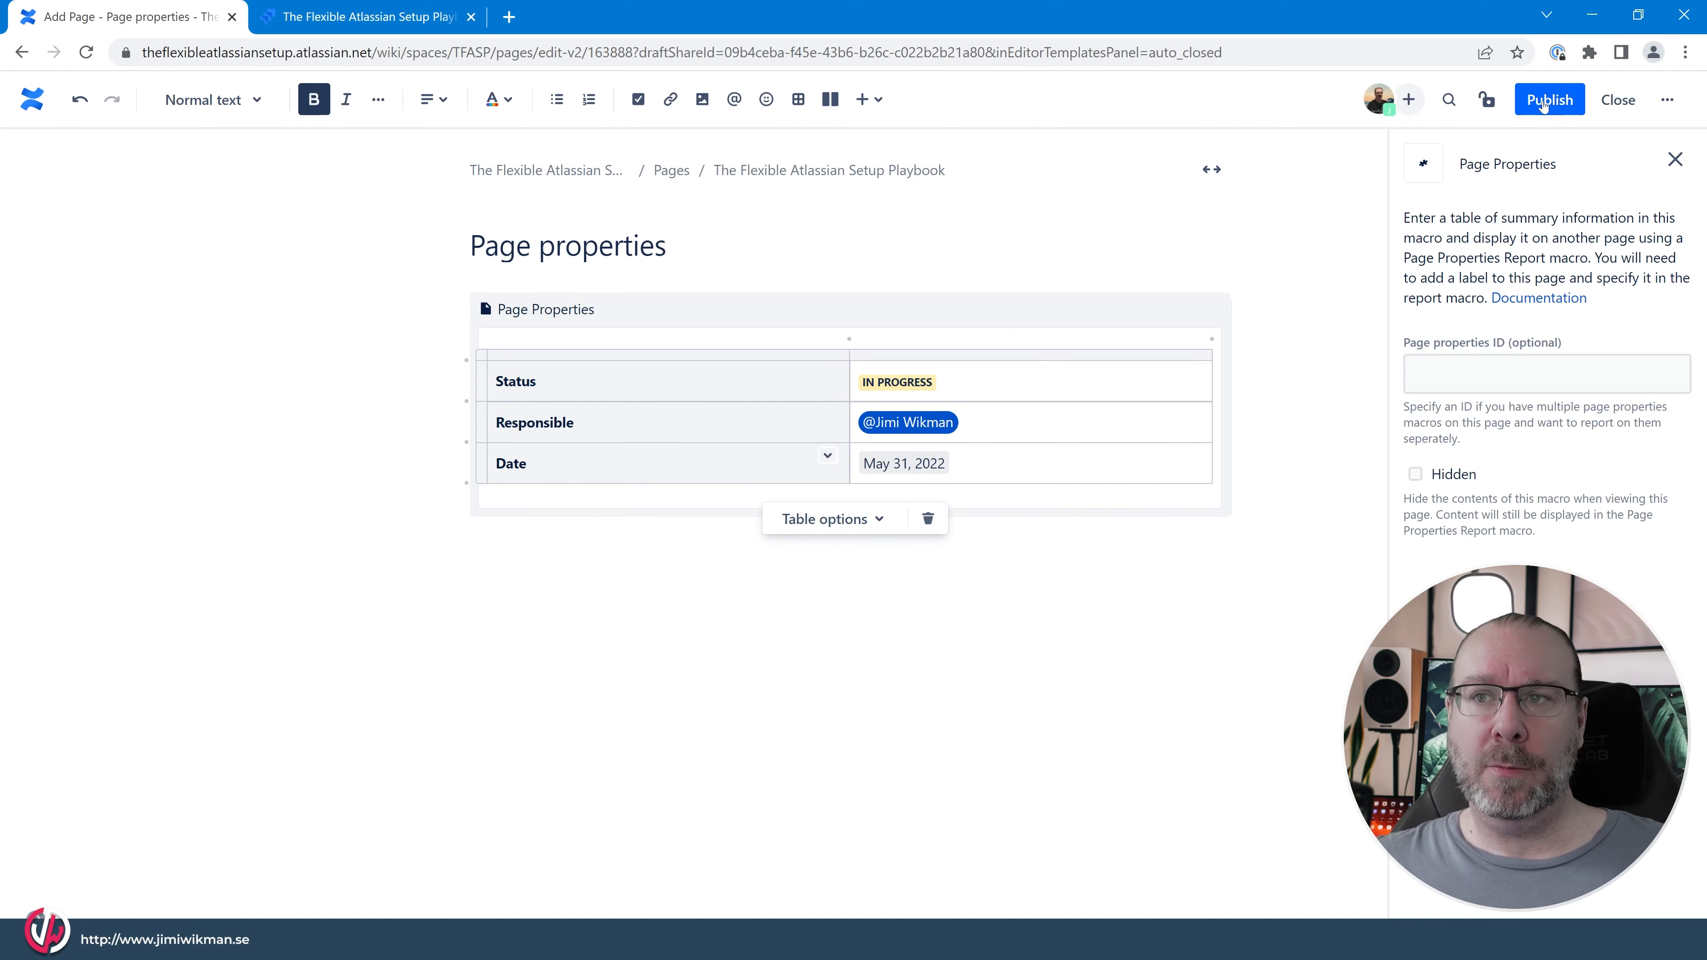
Publish the page and look over the published properties table.
{"action": "left_click", "coordinate": [1545, 107]}
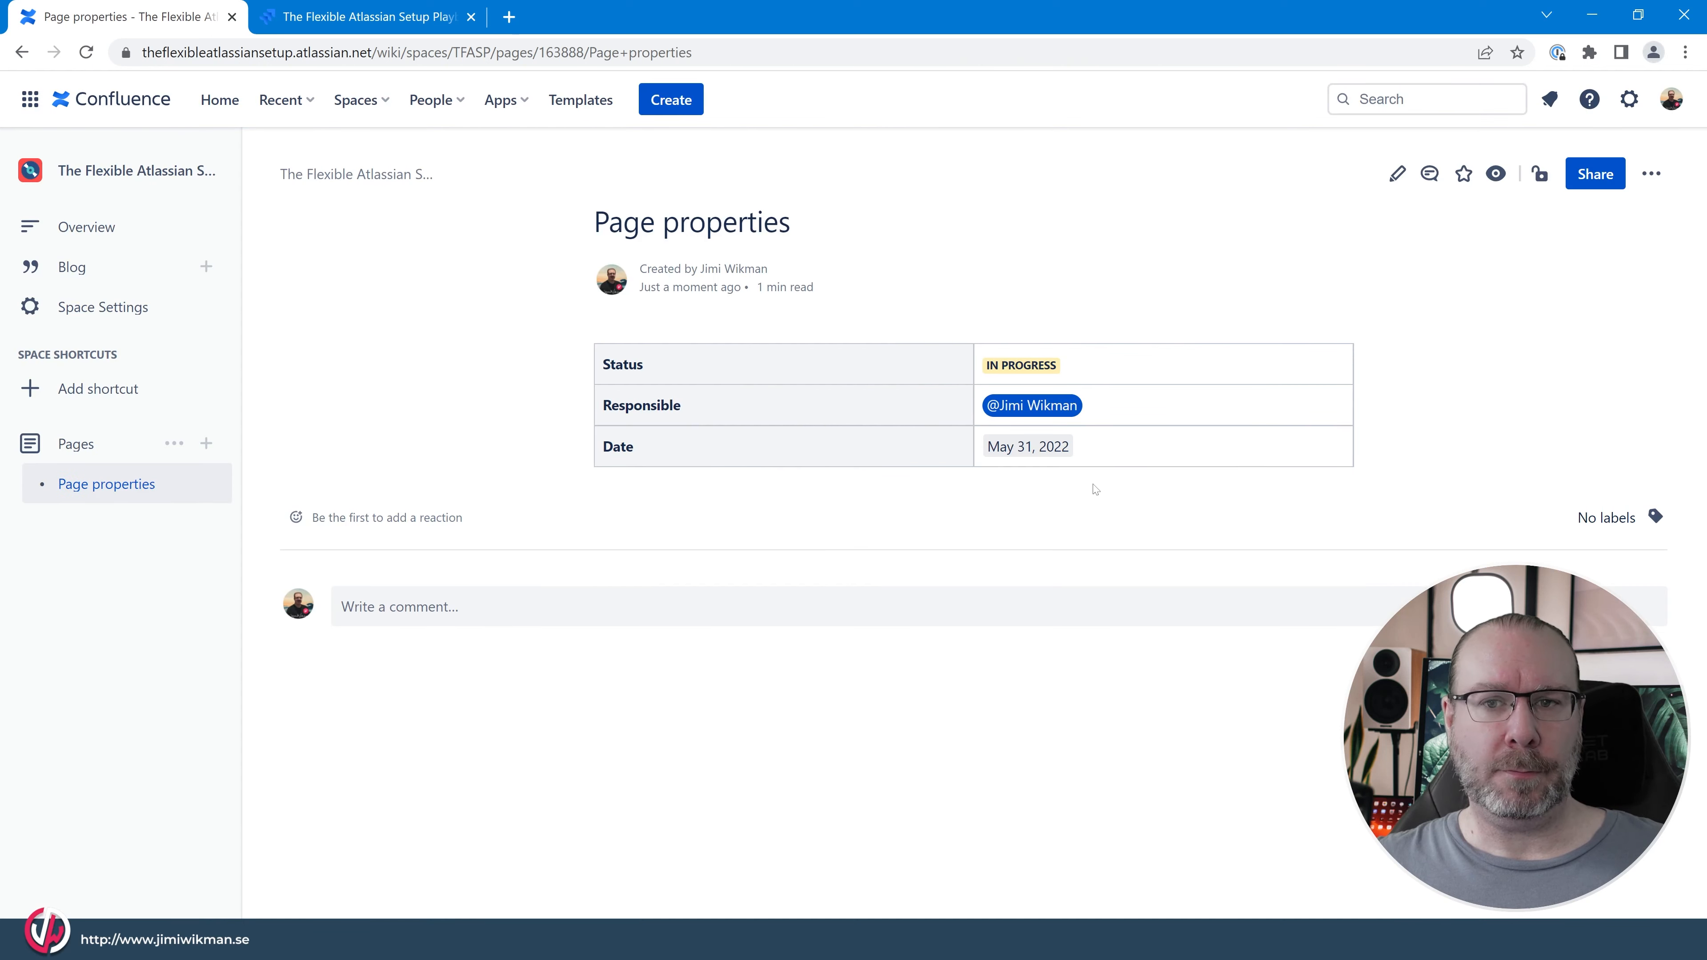
{"action": "left_click_drag", "start_coordinate": [728, 355], "coordinate": [1116, 457]}
{"action": "left_click", "coordinate": [1132, 450]}
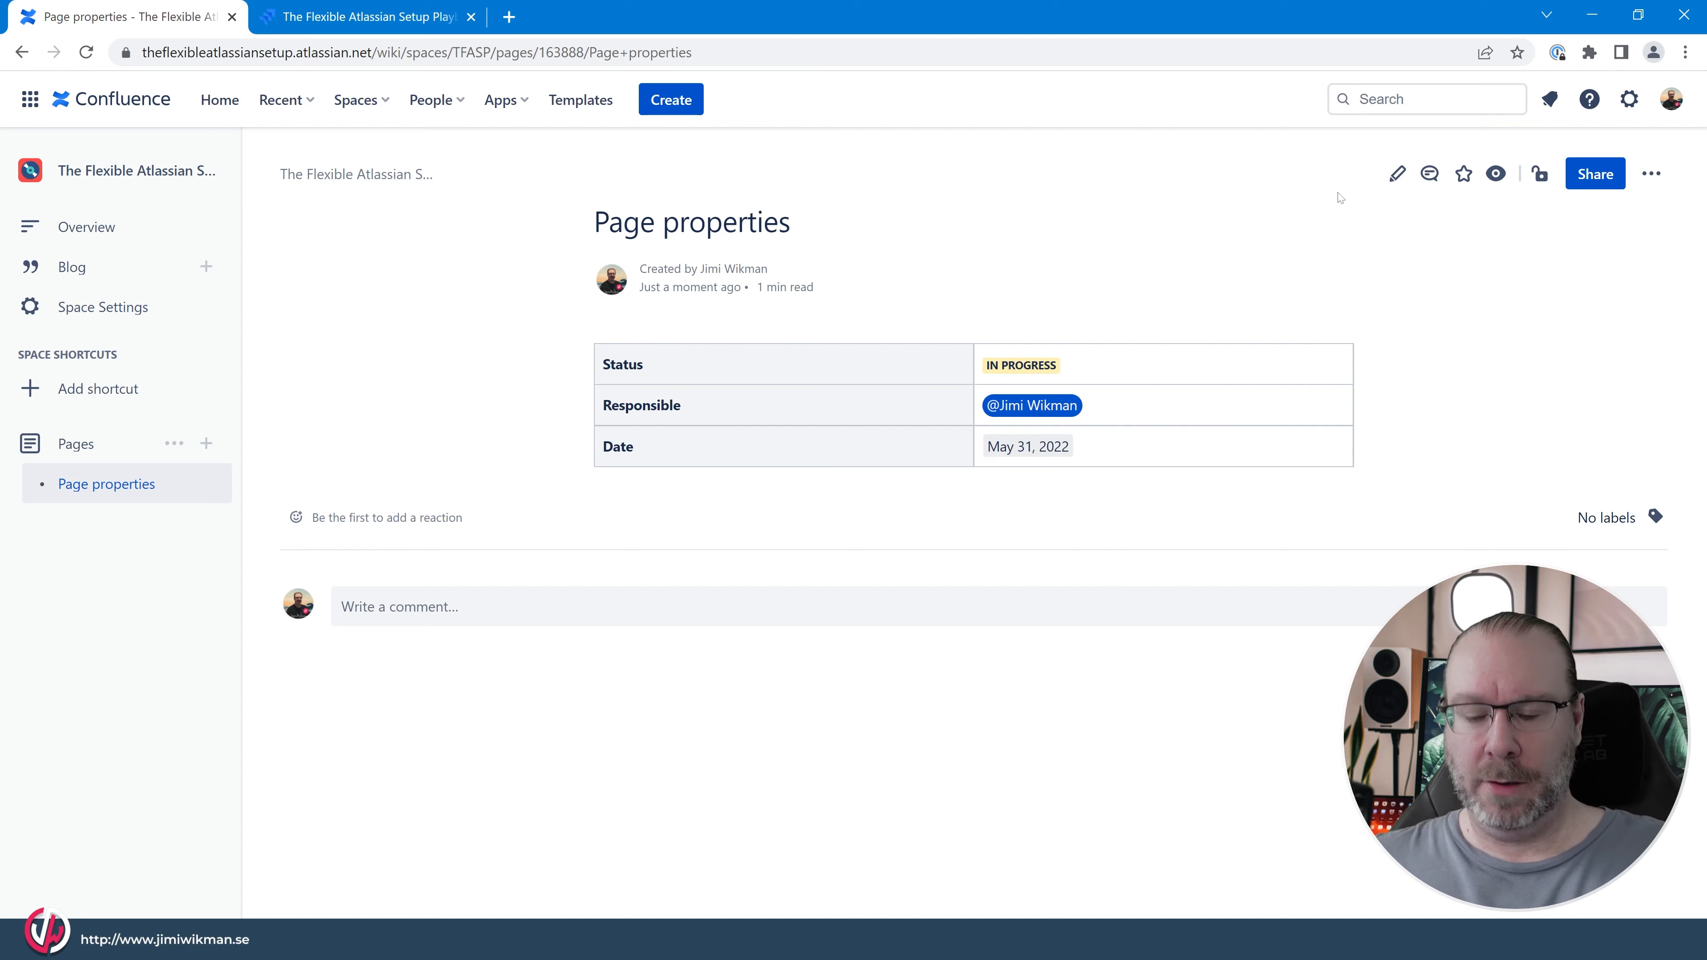
Edit the page again, enable the Page Properties macro's Hidden option and check the republished page.
{"action": "key", "text": "e"}
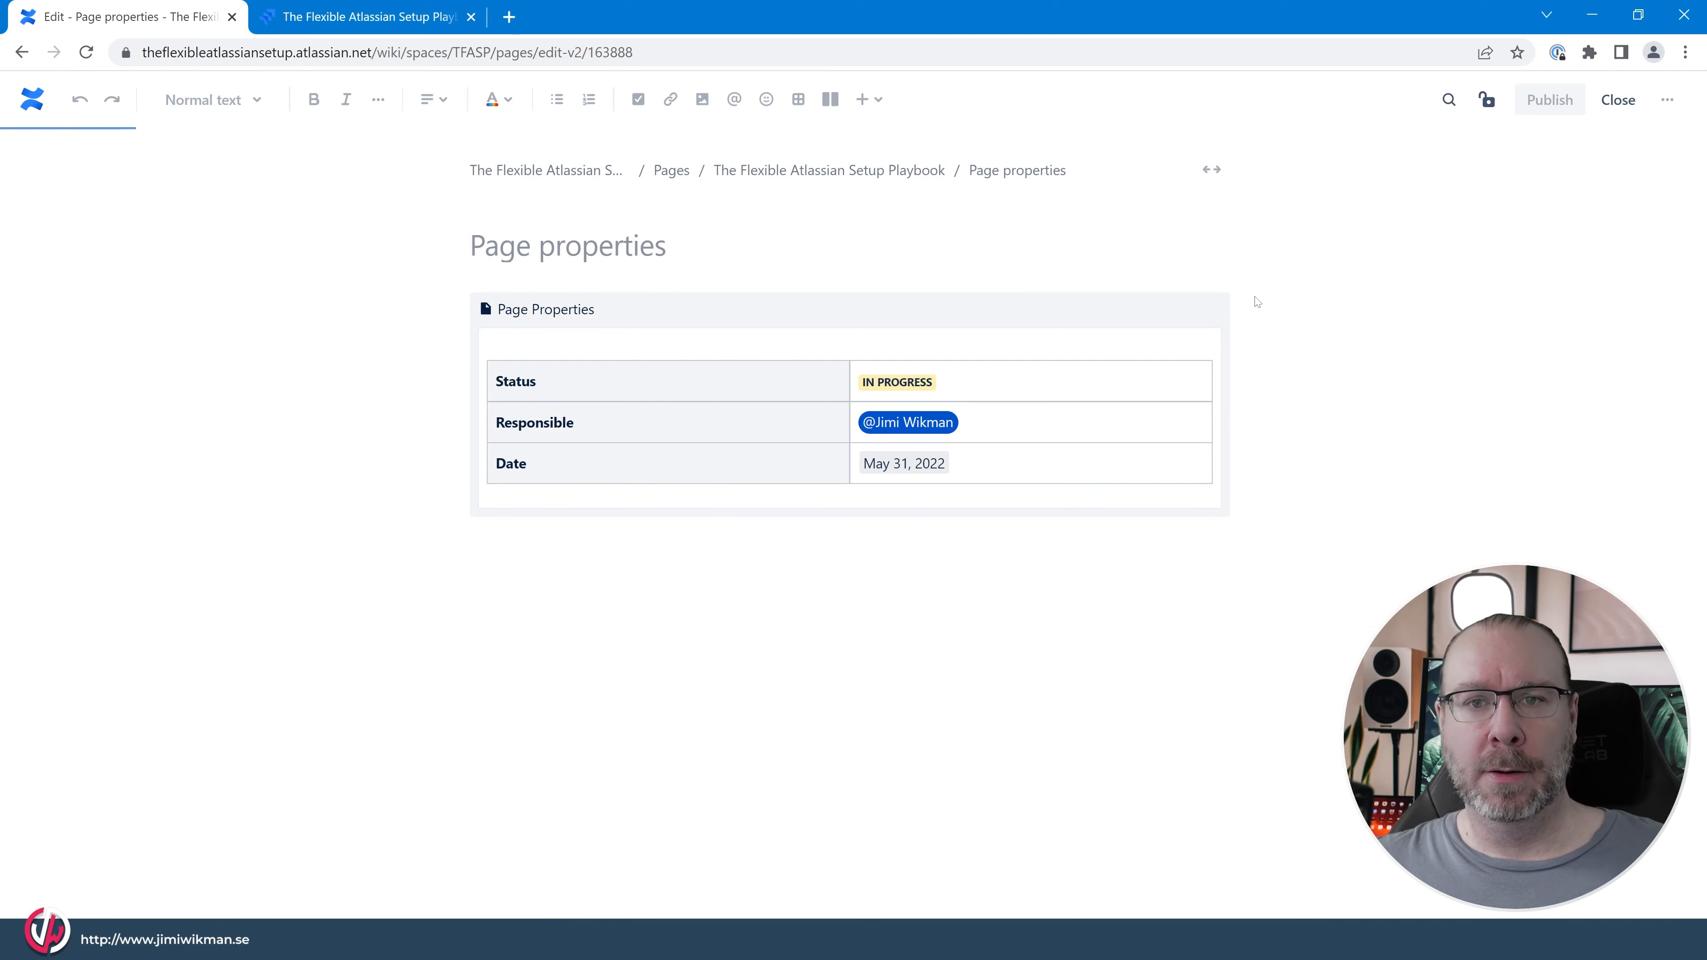
{"action": "left_click", "coordinate": [618, 313]}
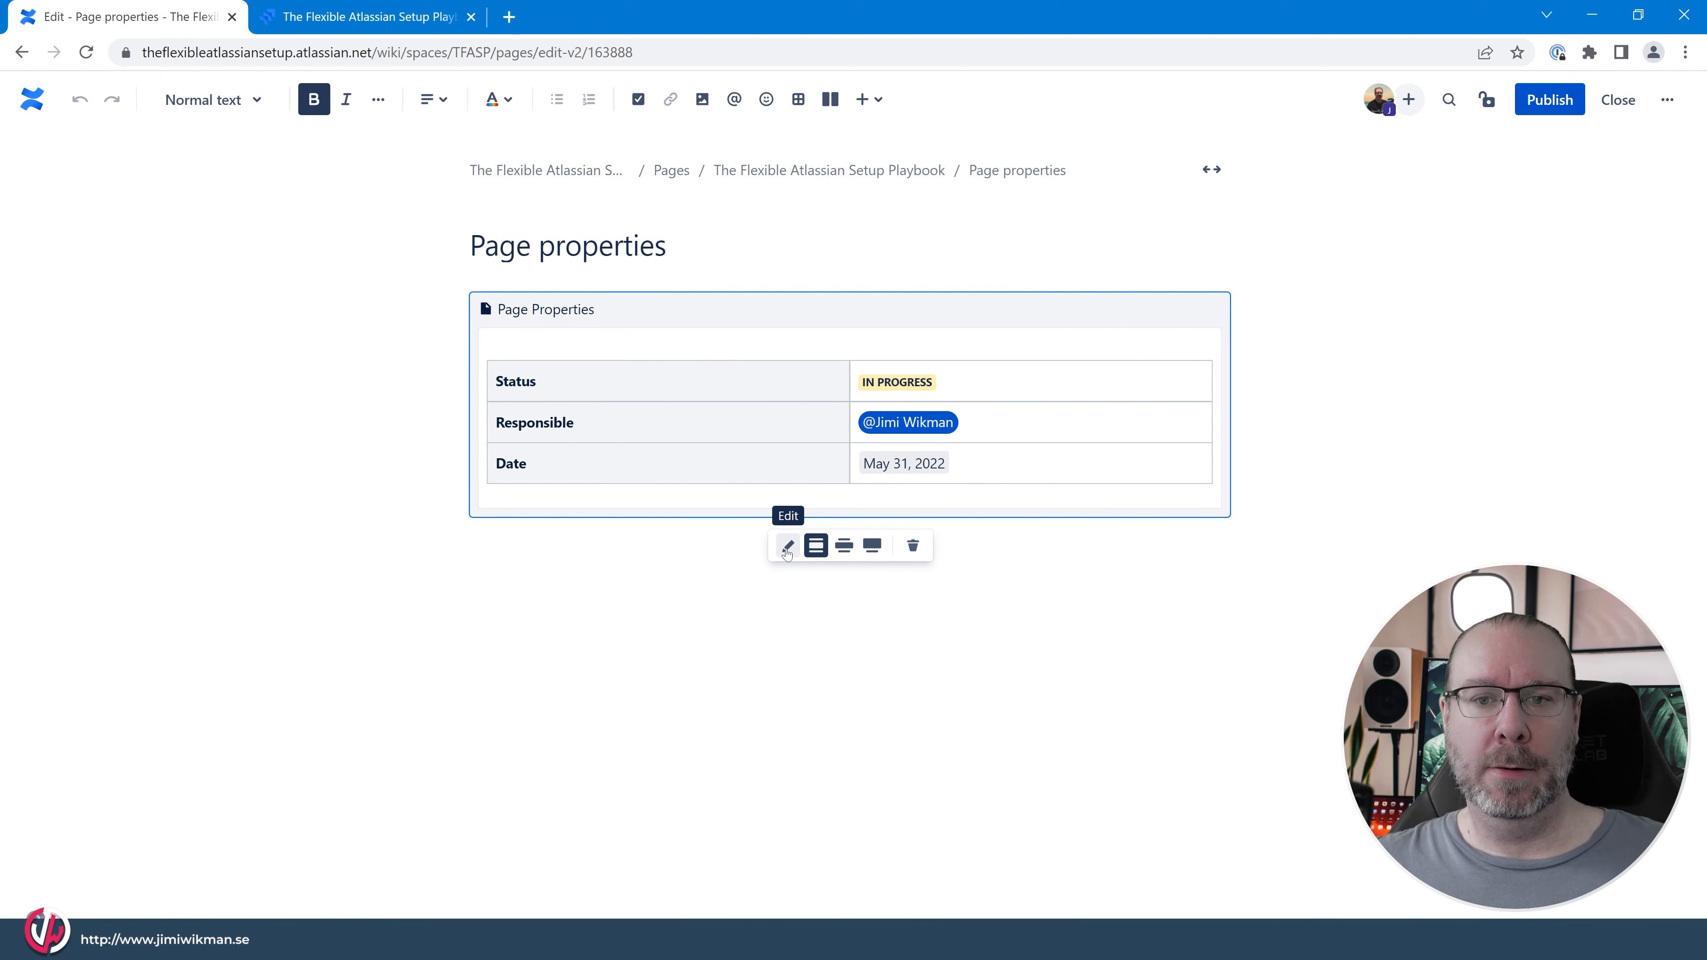
{"action": "left_click", "coordinate": [746, 591]}
{"action": "left_click", "coordinate": [697, 319]}
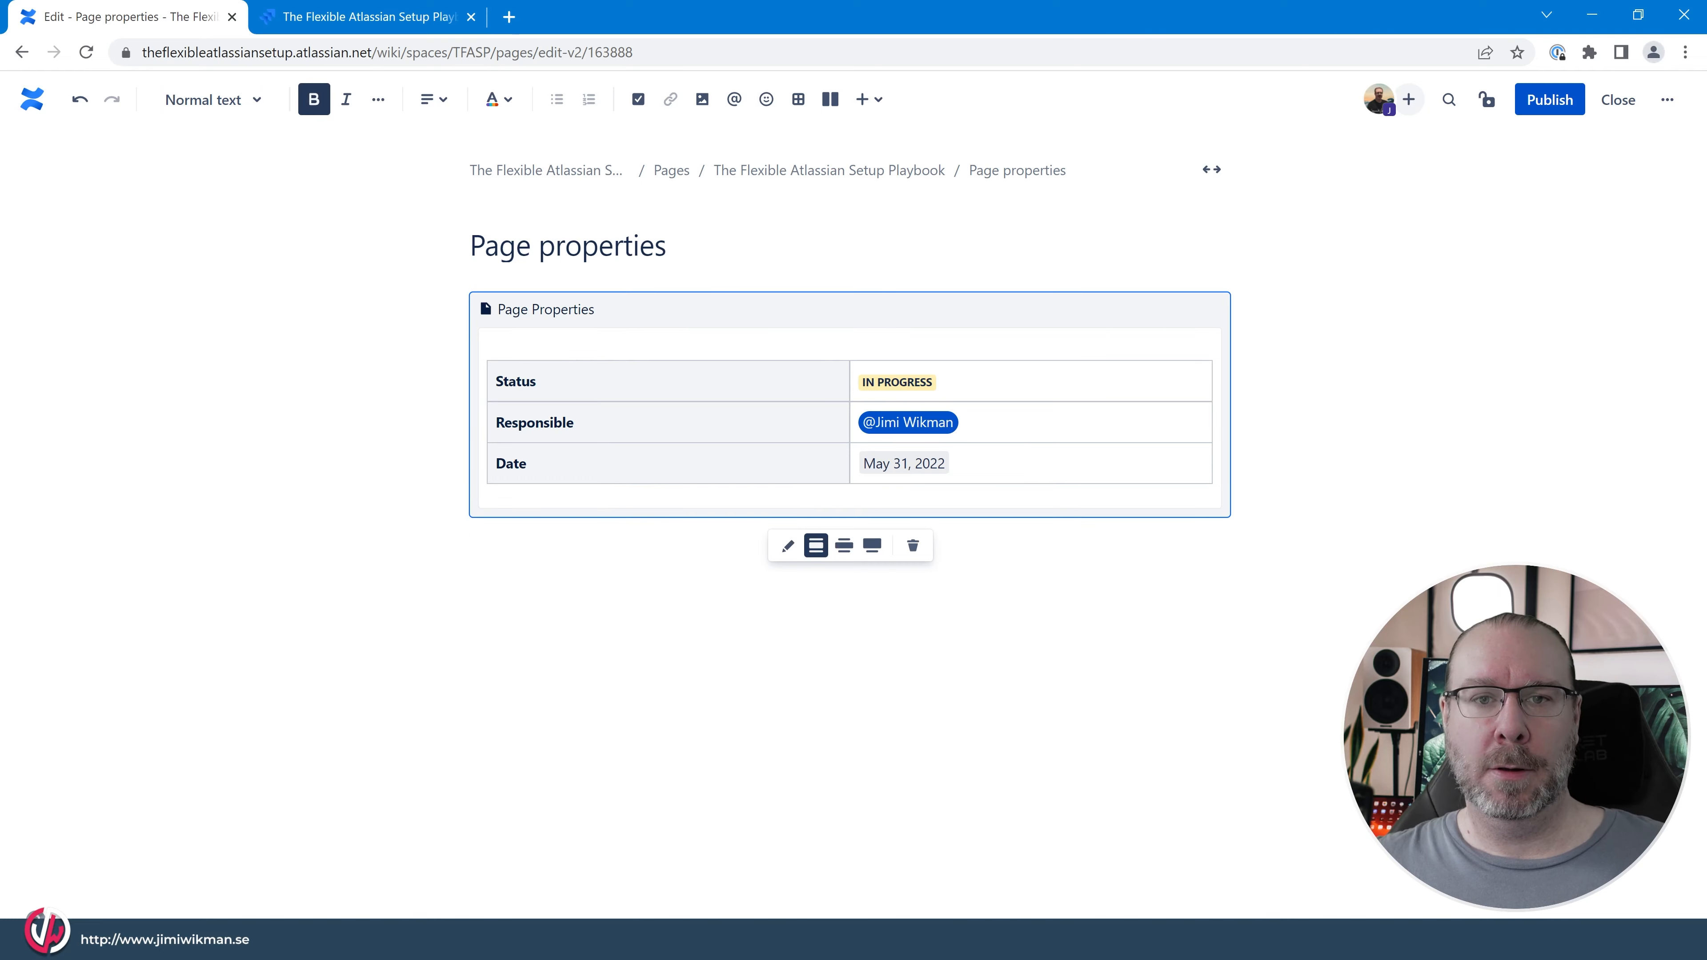
{"action": "left_click", "coordinate": [790, 558]}
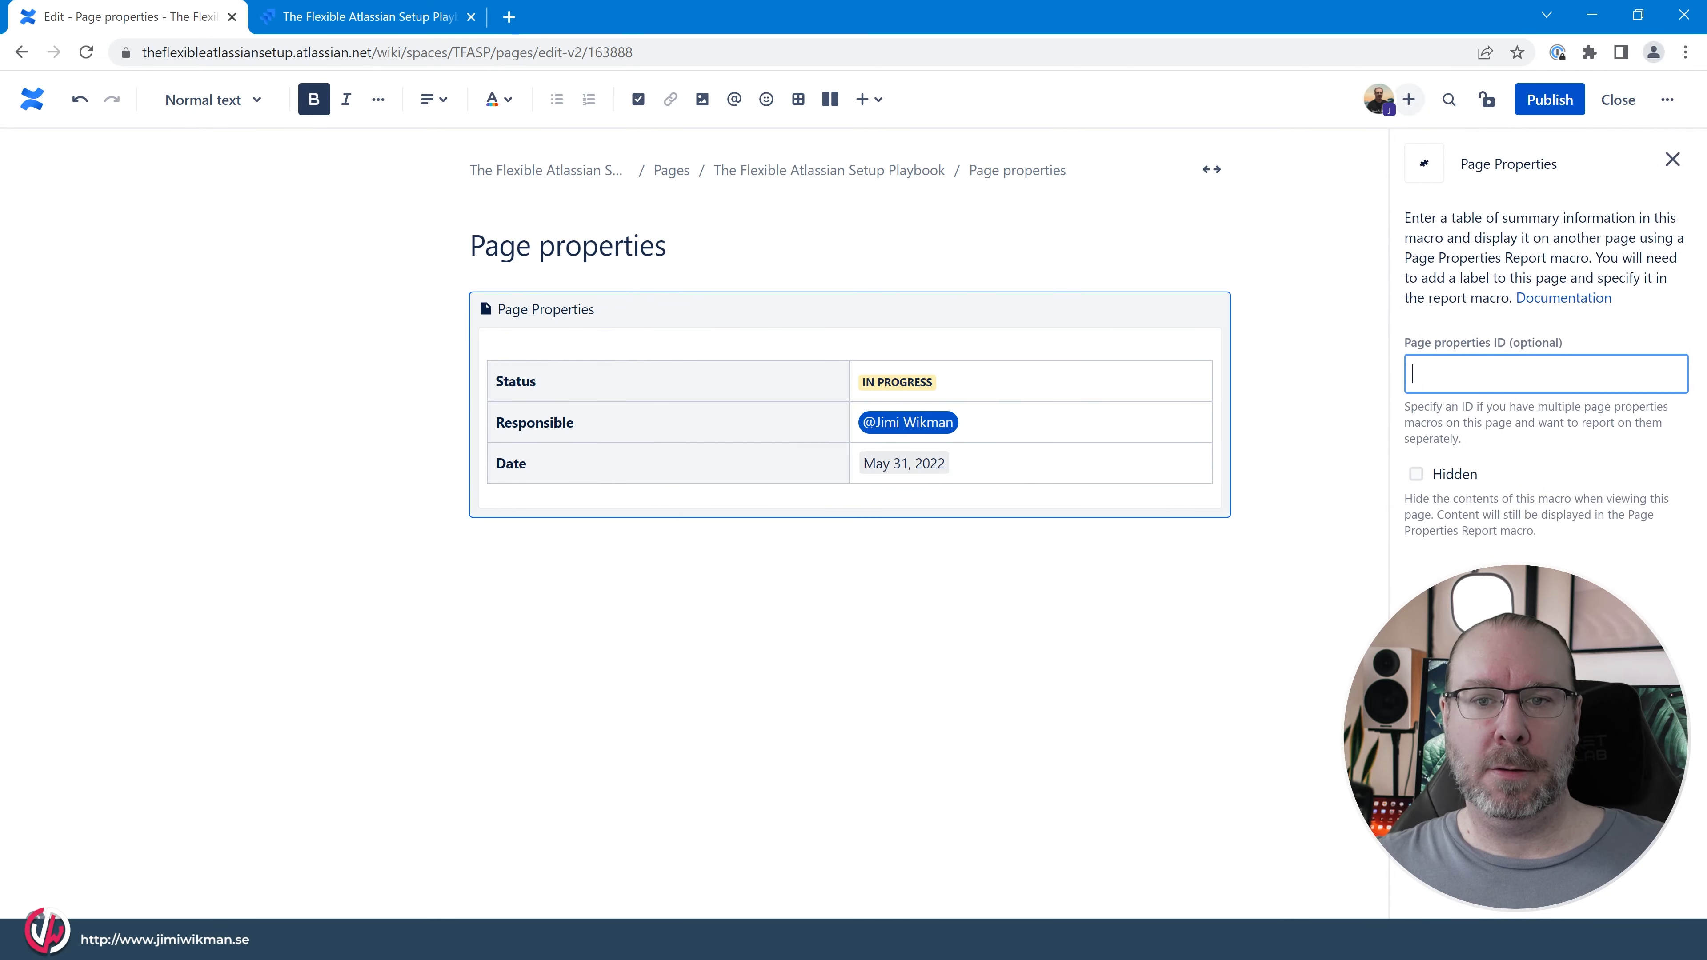
{"action": "left_click", "coordinate": [1415, 475]}
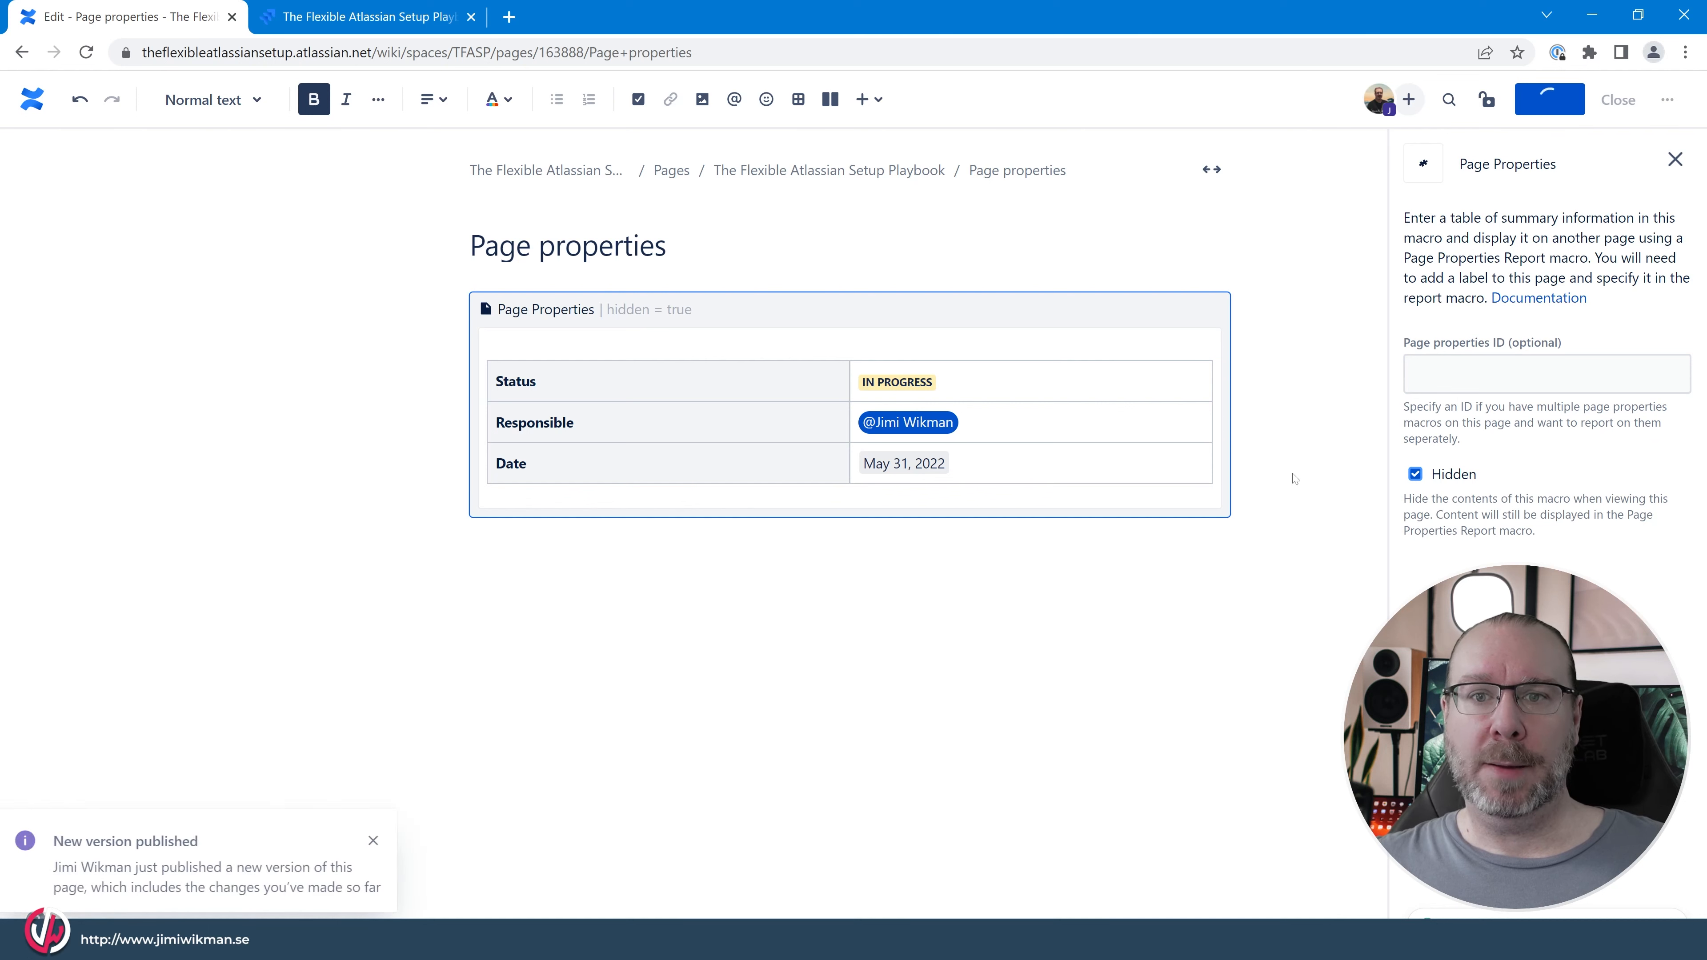
{"action": "left_click_drag", "start_coordinate": [617, 343], "coordinate": [970, 431]}
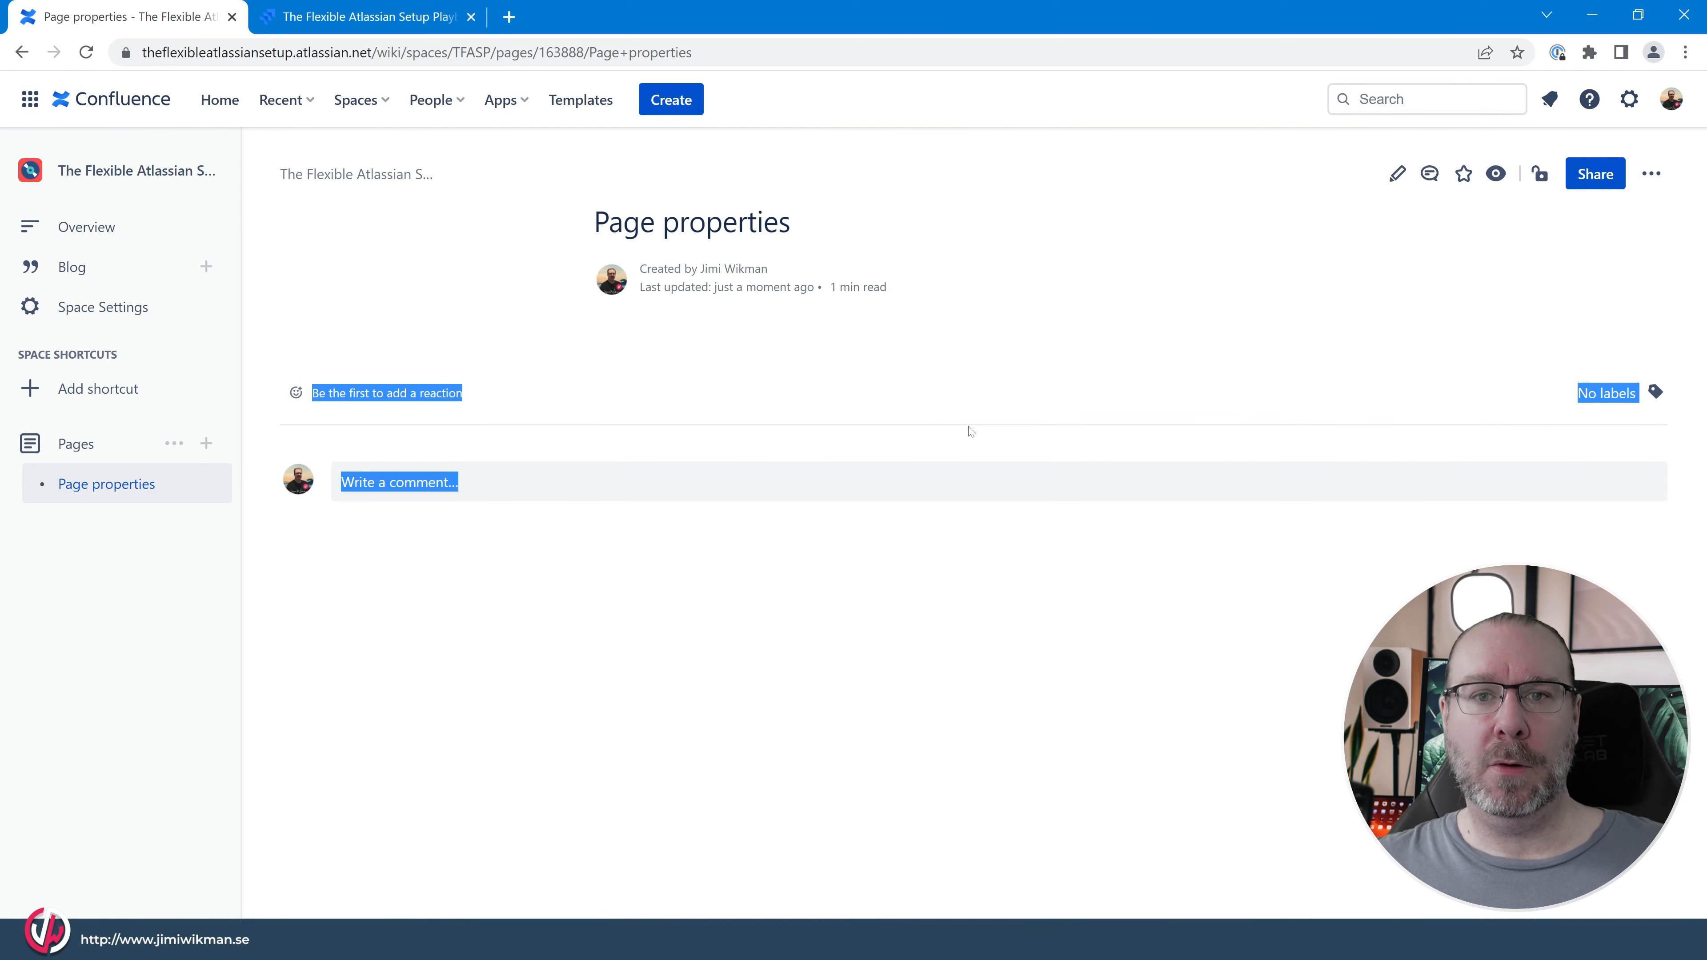
{"action": "left_click", "coordinate": [668, 364]}
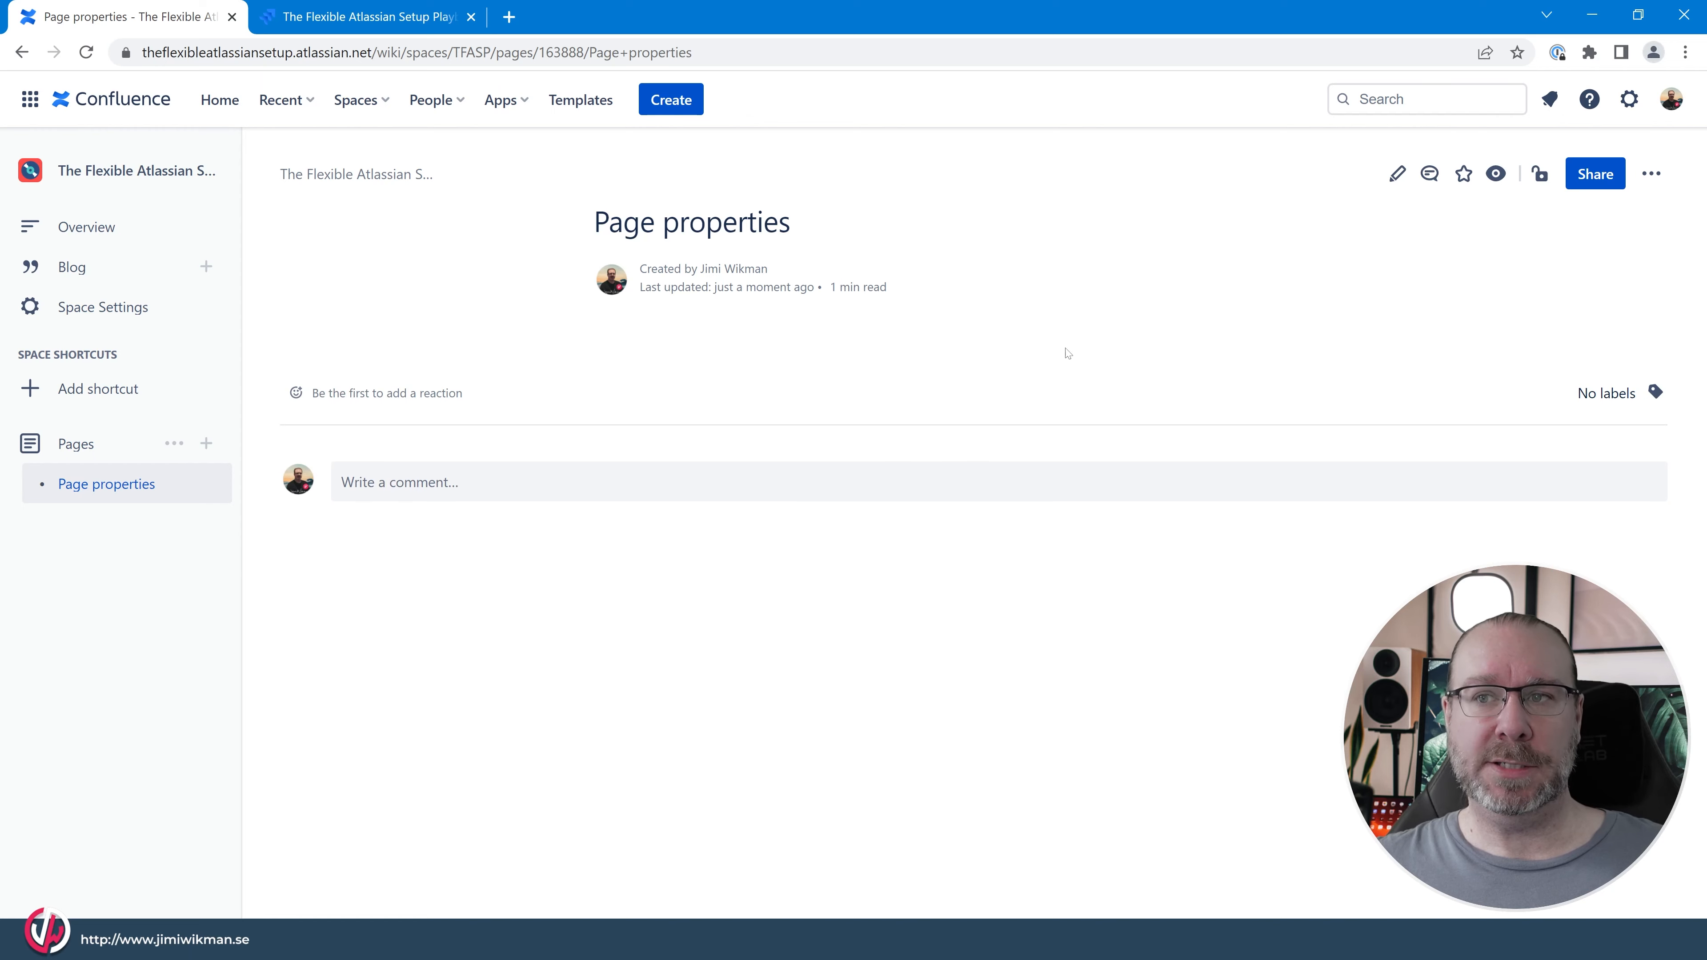
Reopen the page for editing and widen the Page Properties macro in two stages, up to full width.
{"action": "key", "text": "e"}
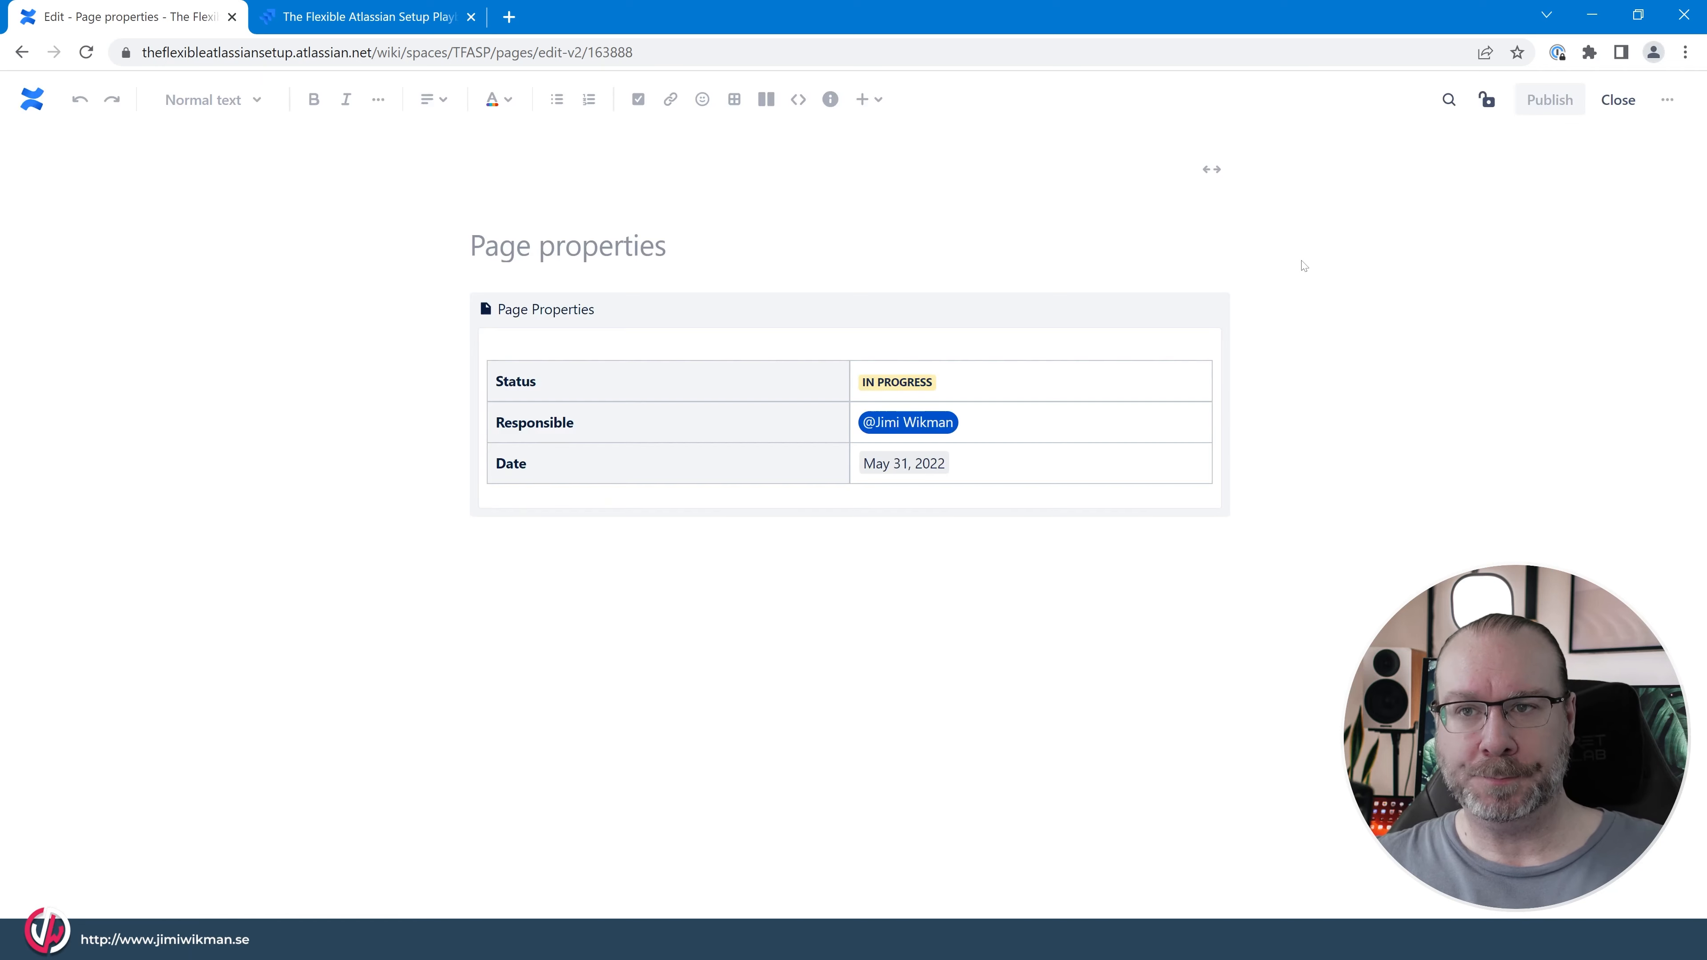
{"action": "left_click", "coordinate": [653, 309]}
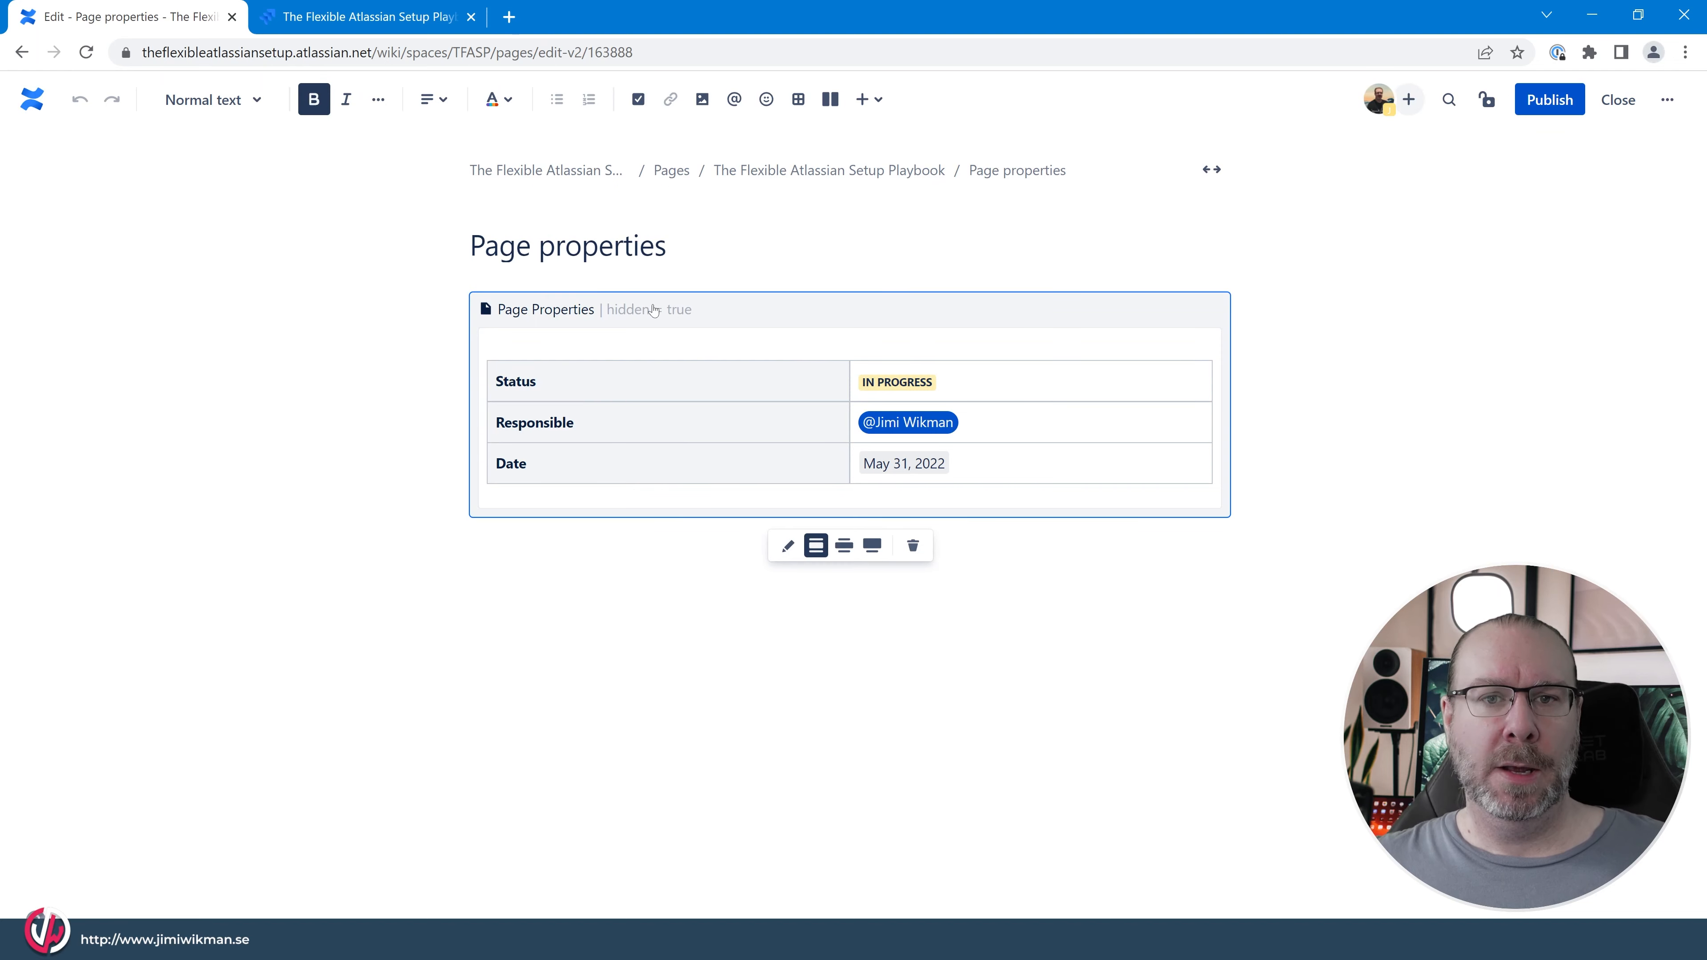
{"action": "left_click", "coordinate": [845, 546]}
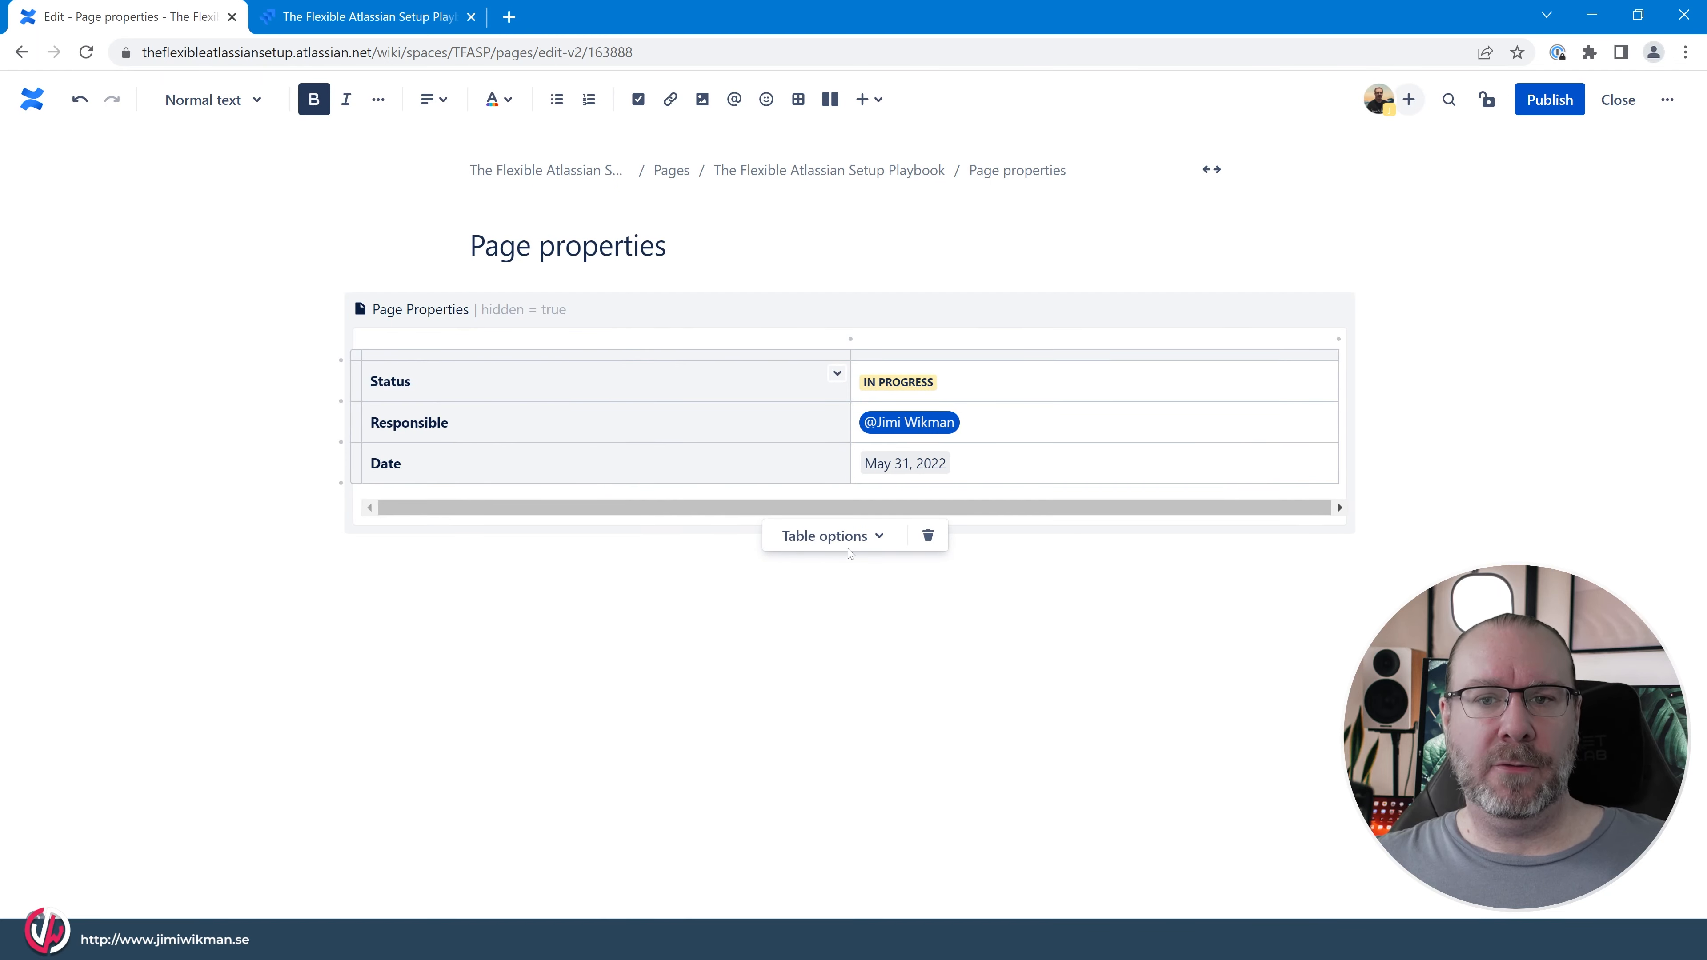
{"action": "left_click", "coordinate": [848, 546]}
{"action": "left_click", "coordinate": [642, 314]}
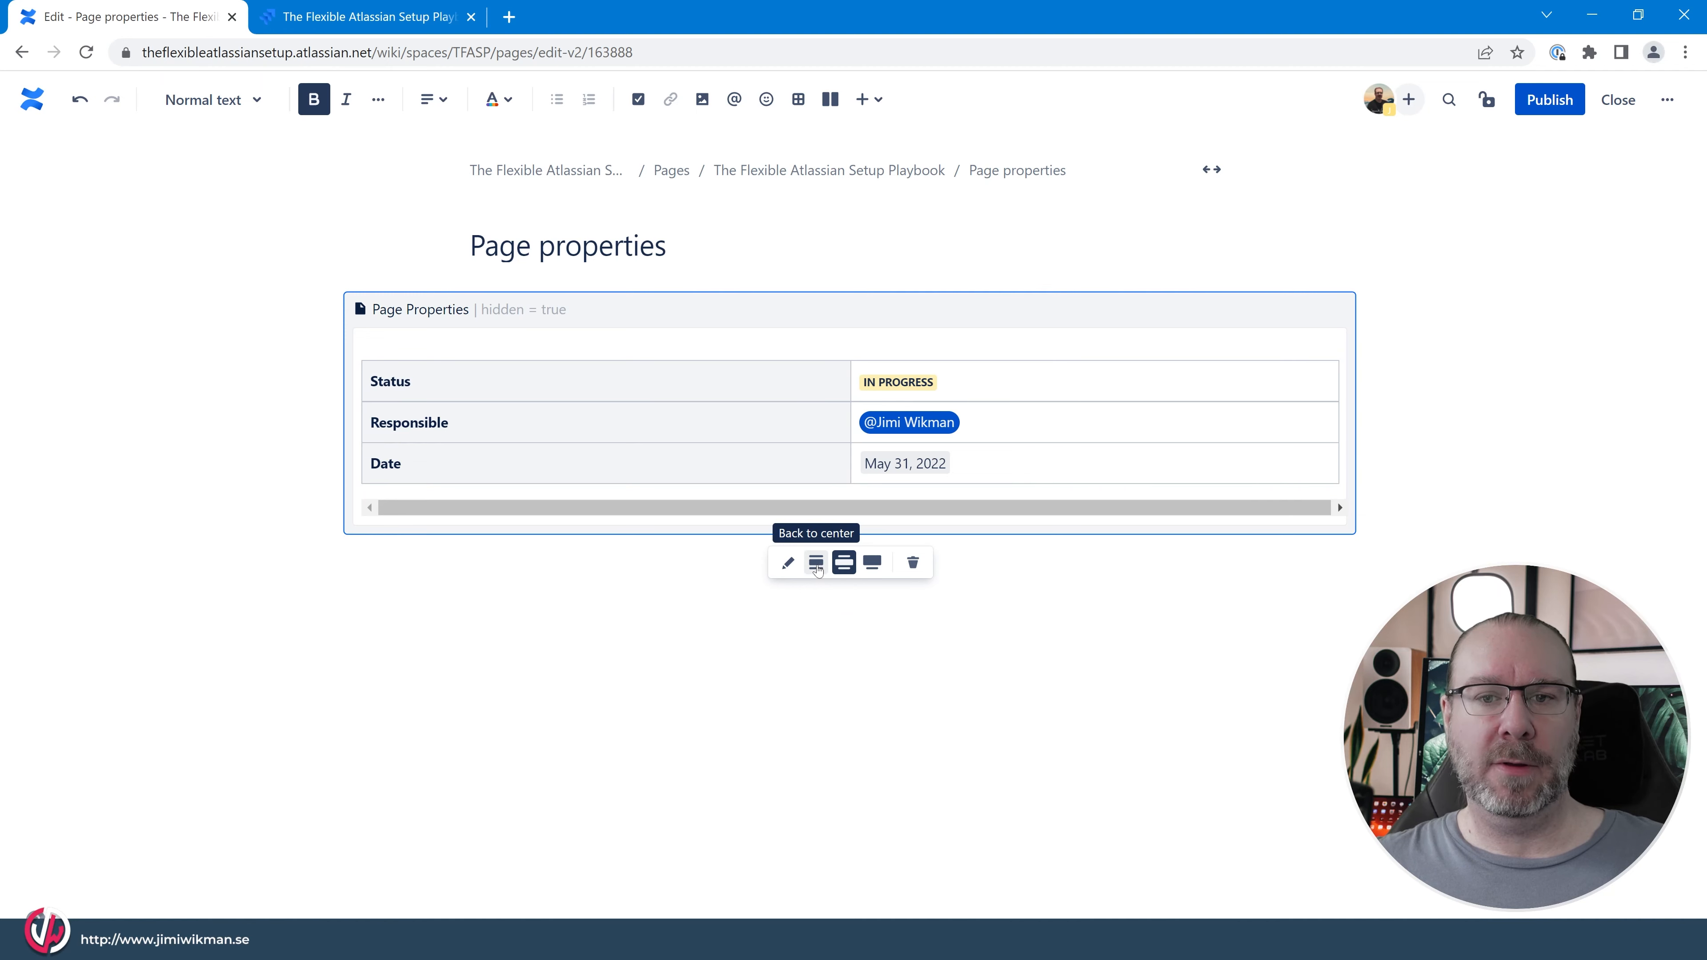
{"action": "left_click", "coordinate": [872, 562]}
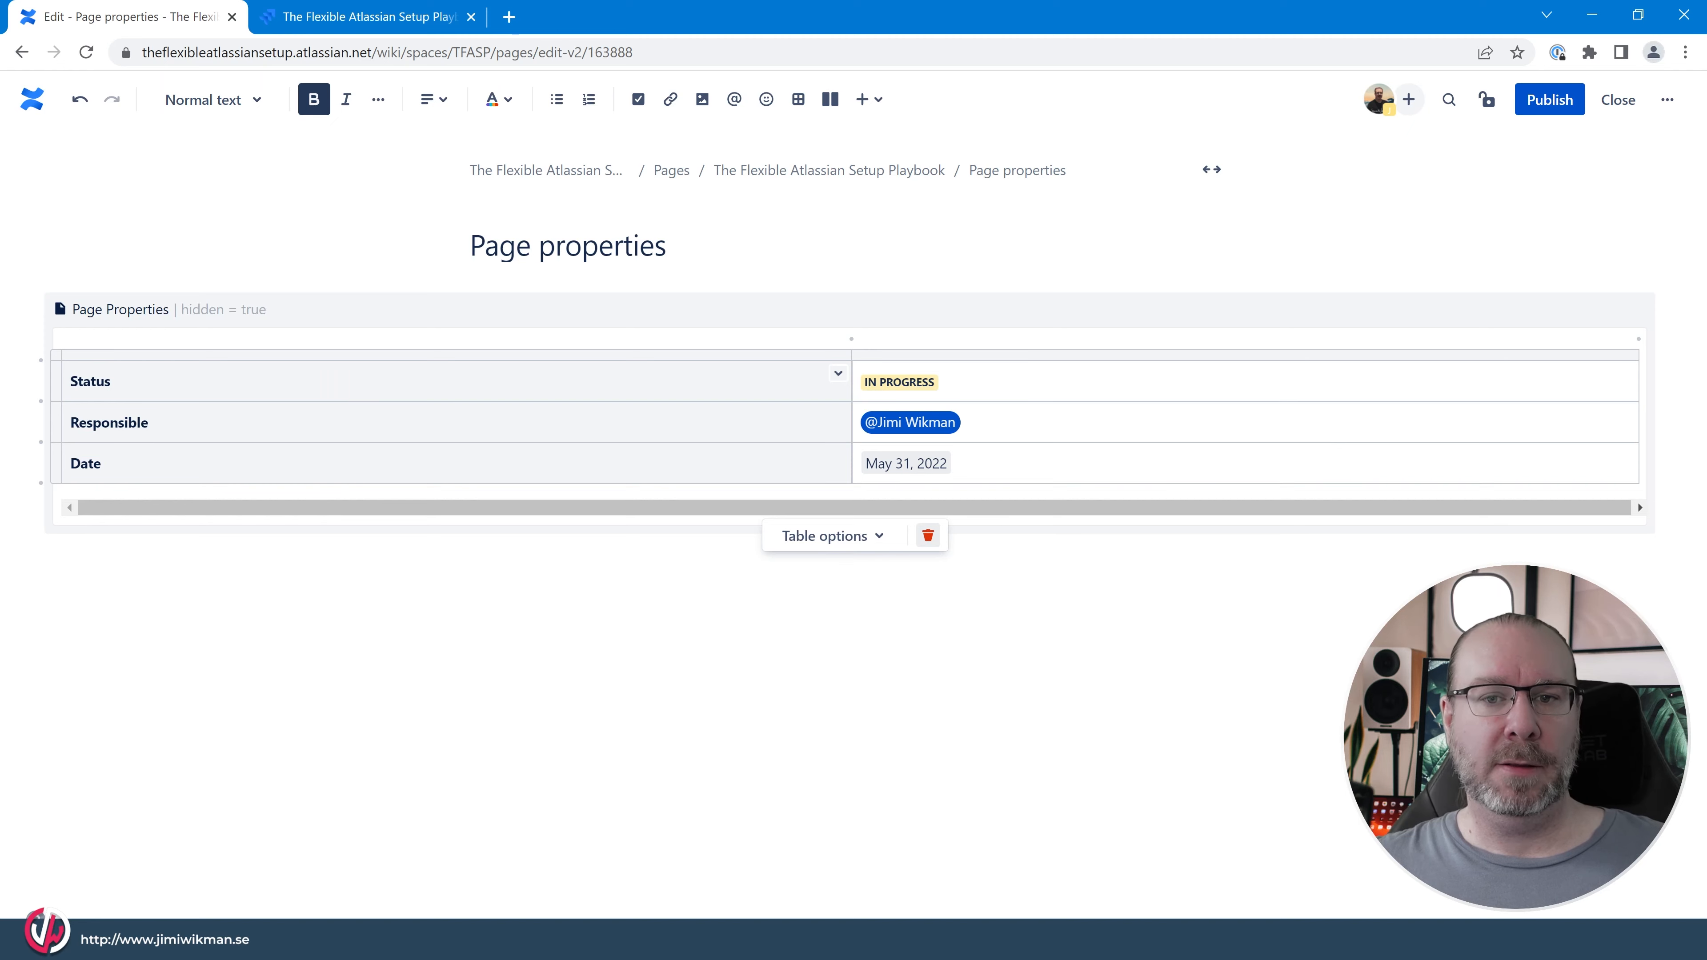
Return the Page Properties macro to the centered width and publish the page.
{"action": "left_click", "coordinate": [709, 597]}
{"action": "left_click", "coordinate": [537, 321]}
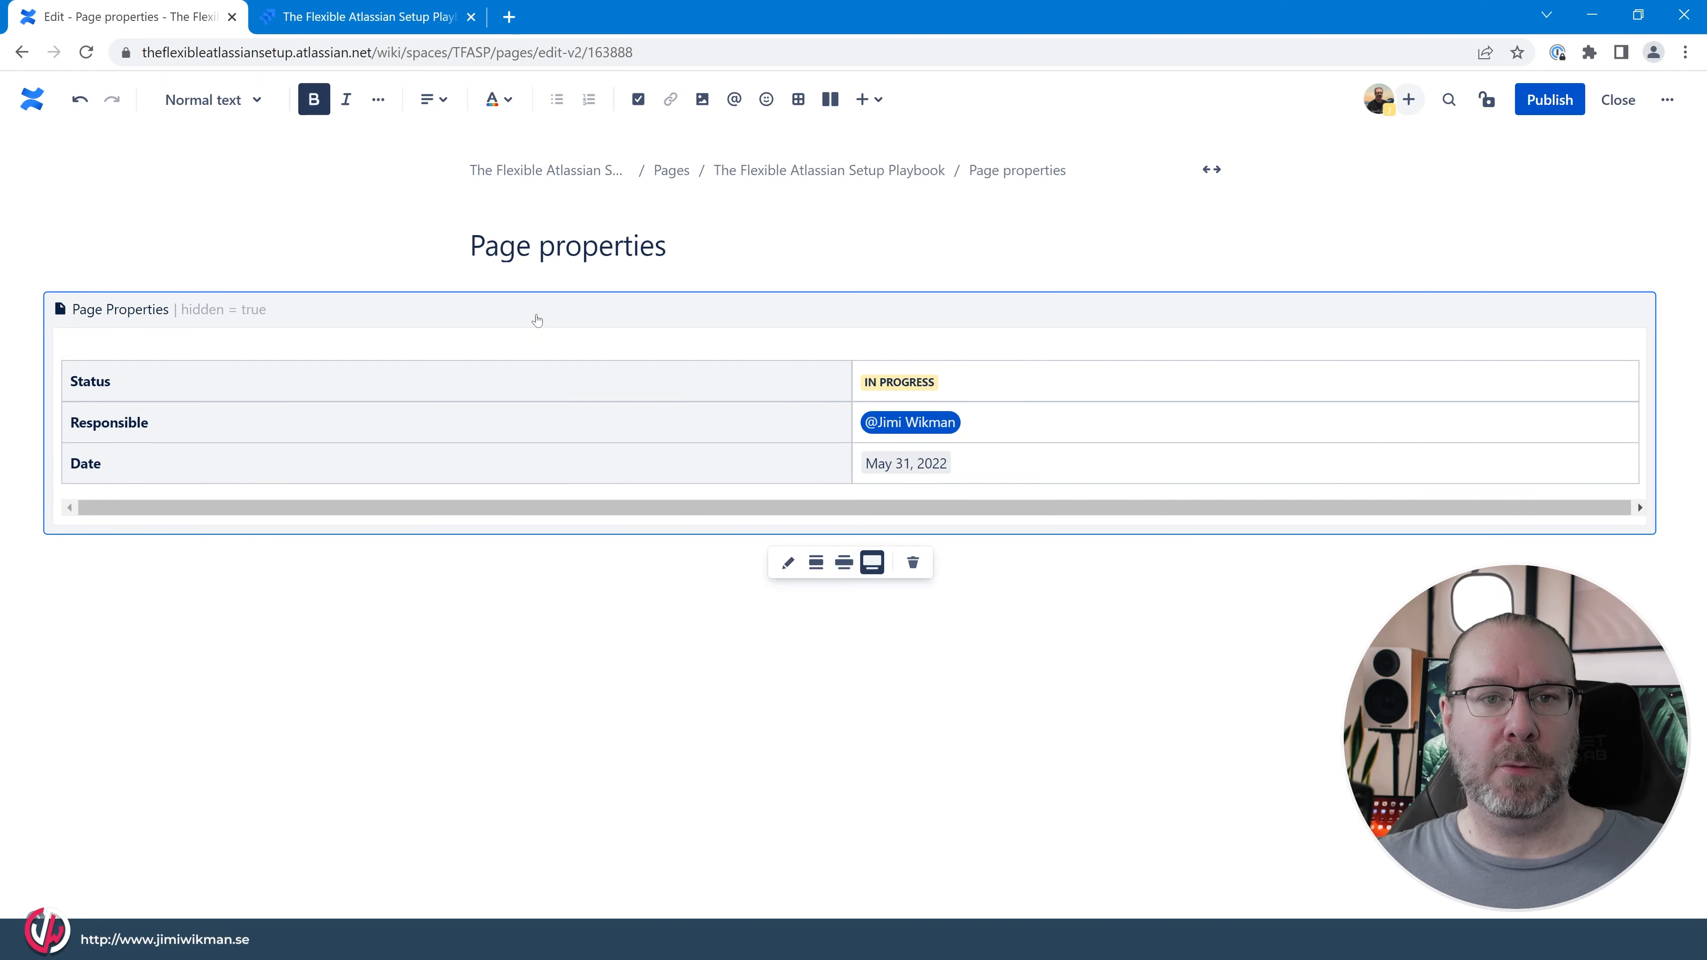
{"action": "left_click", "coordinate": [816, 565]}
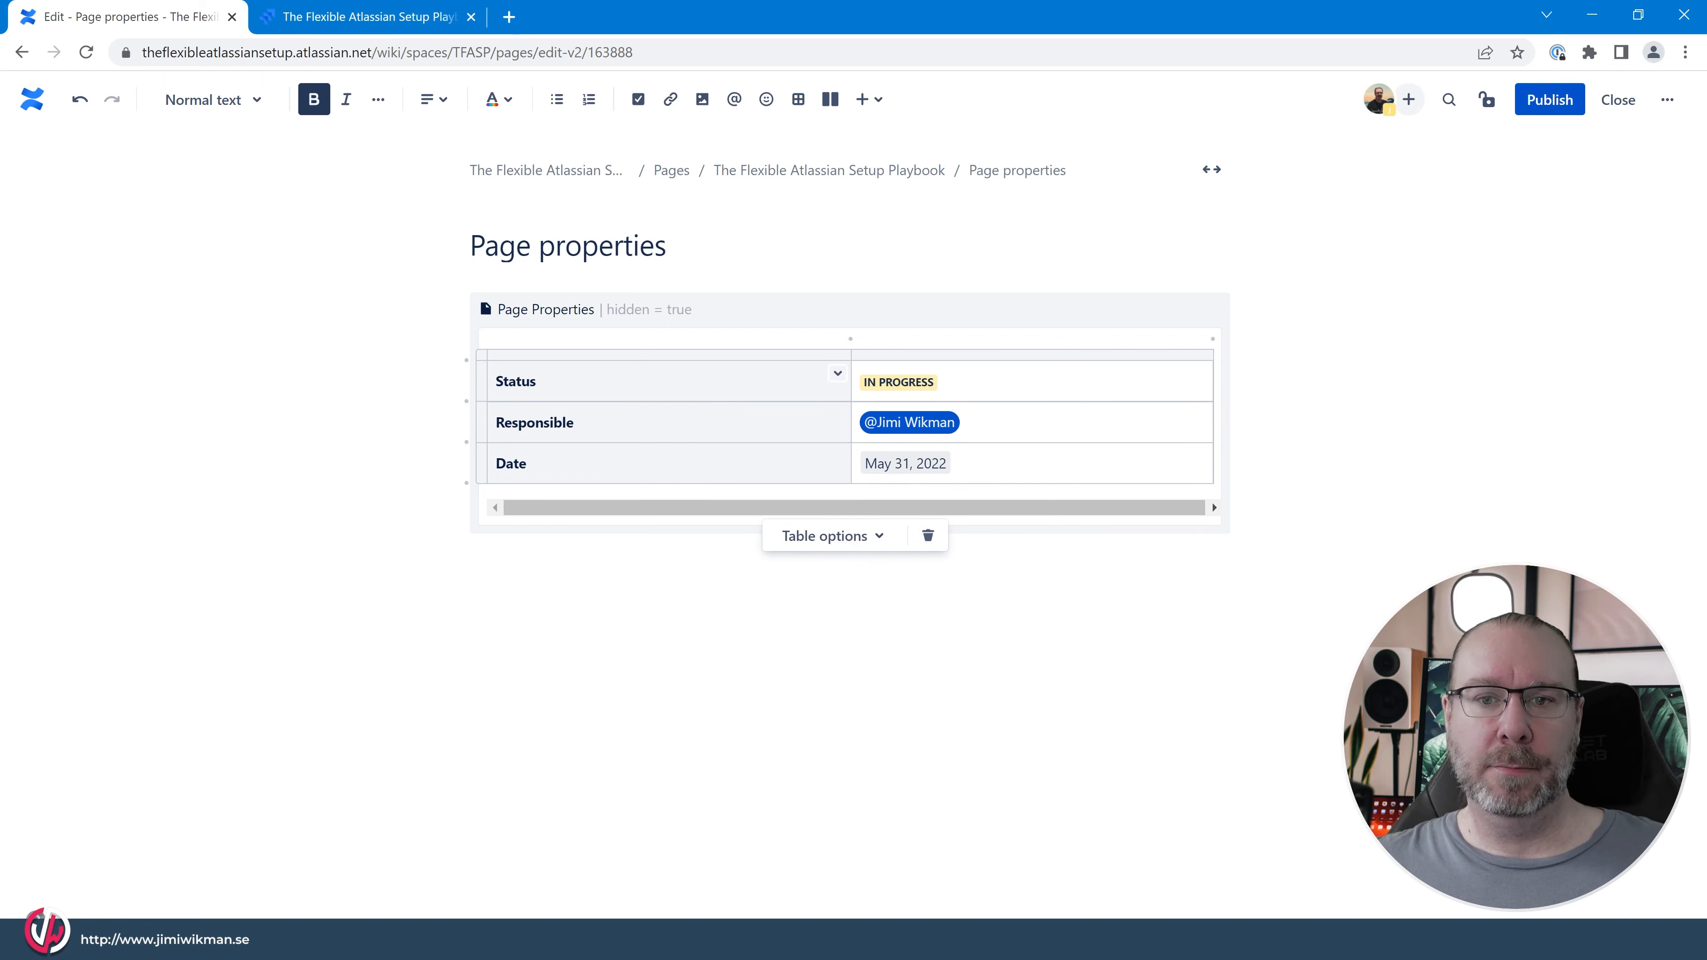
{"action": "left_click", "coordinate": [1548, 100]}
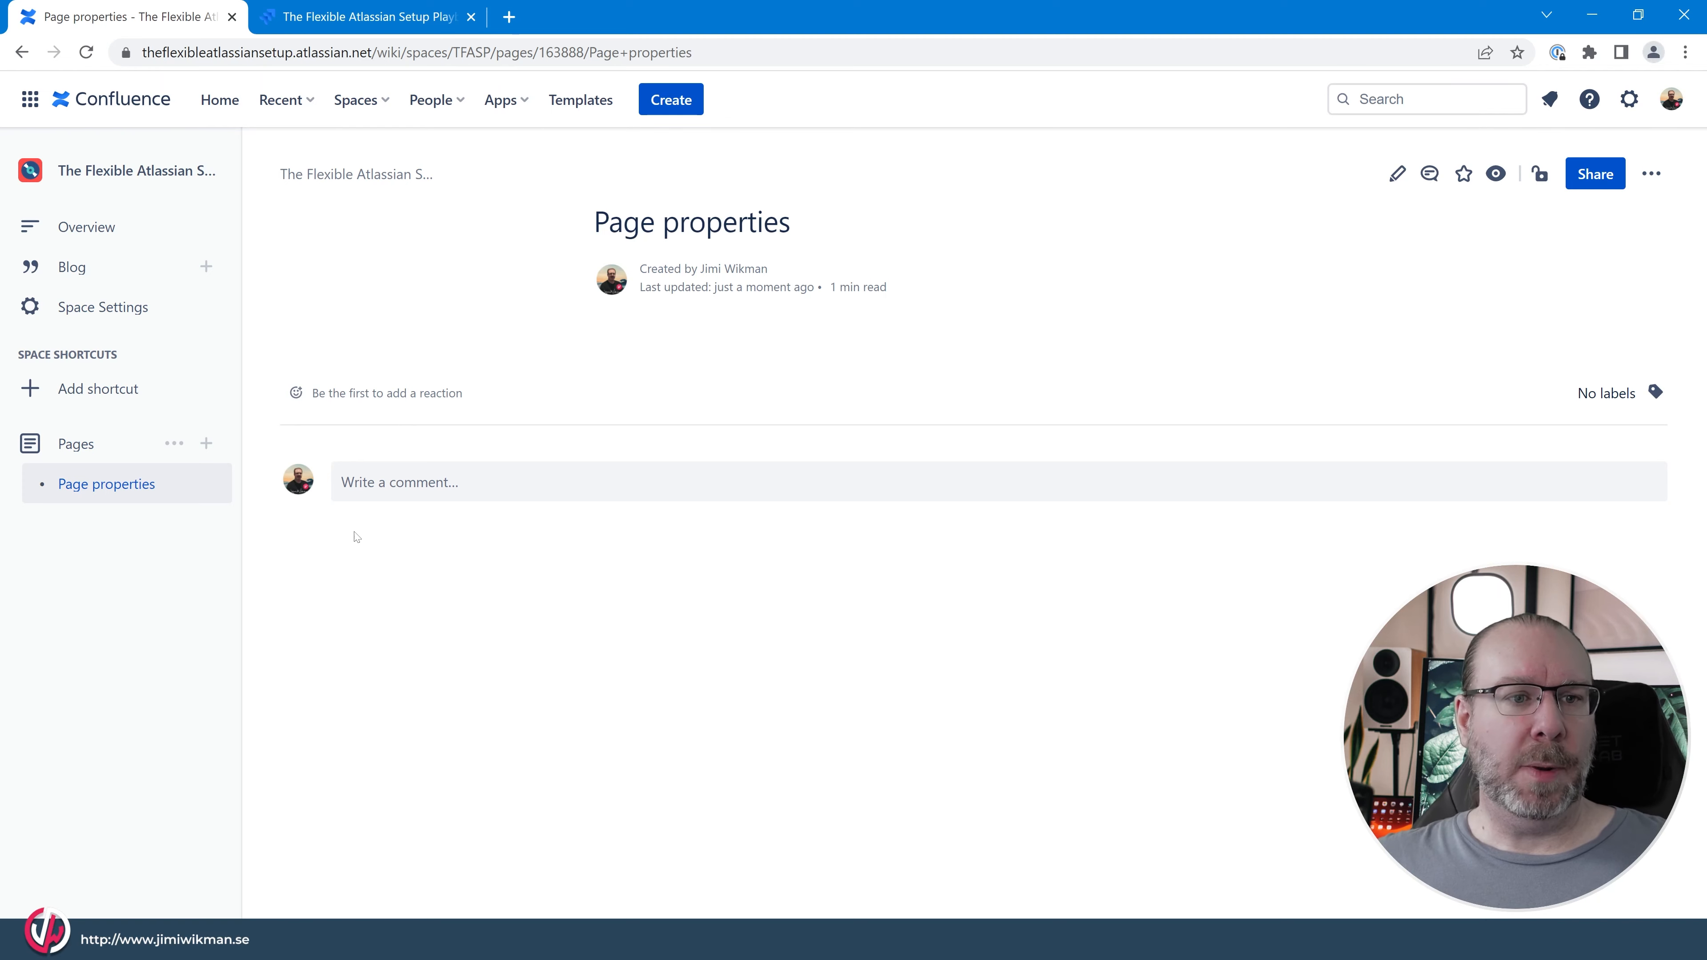
Edit the page again, disable the Page Properties macro's Hidden option and publish the page.
{"action": "key", "text": "e"}
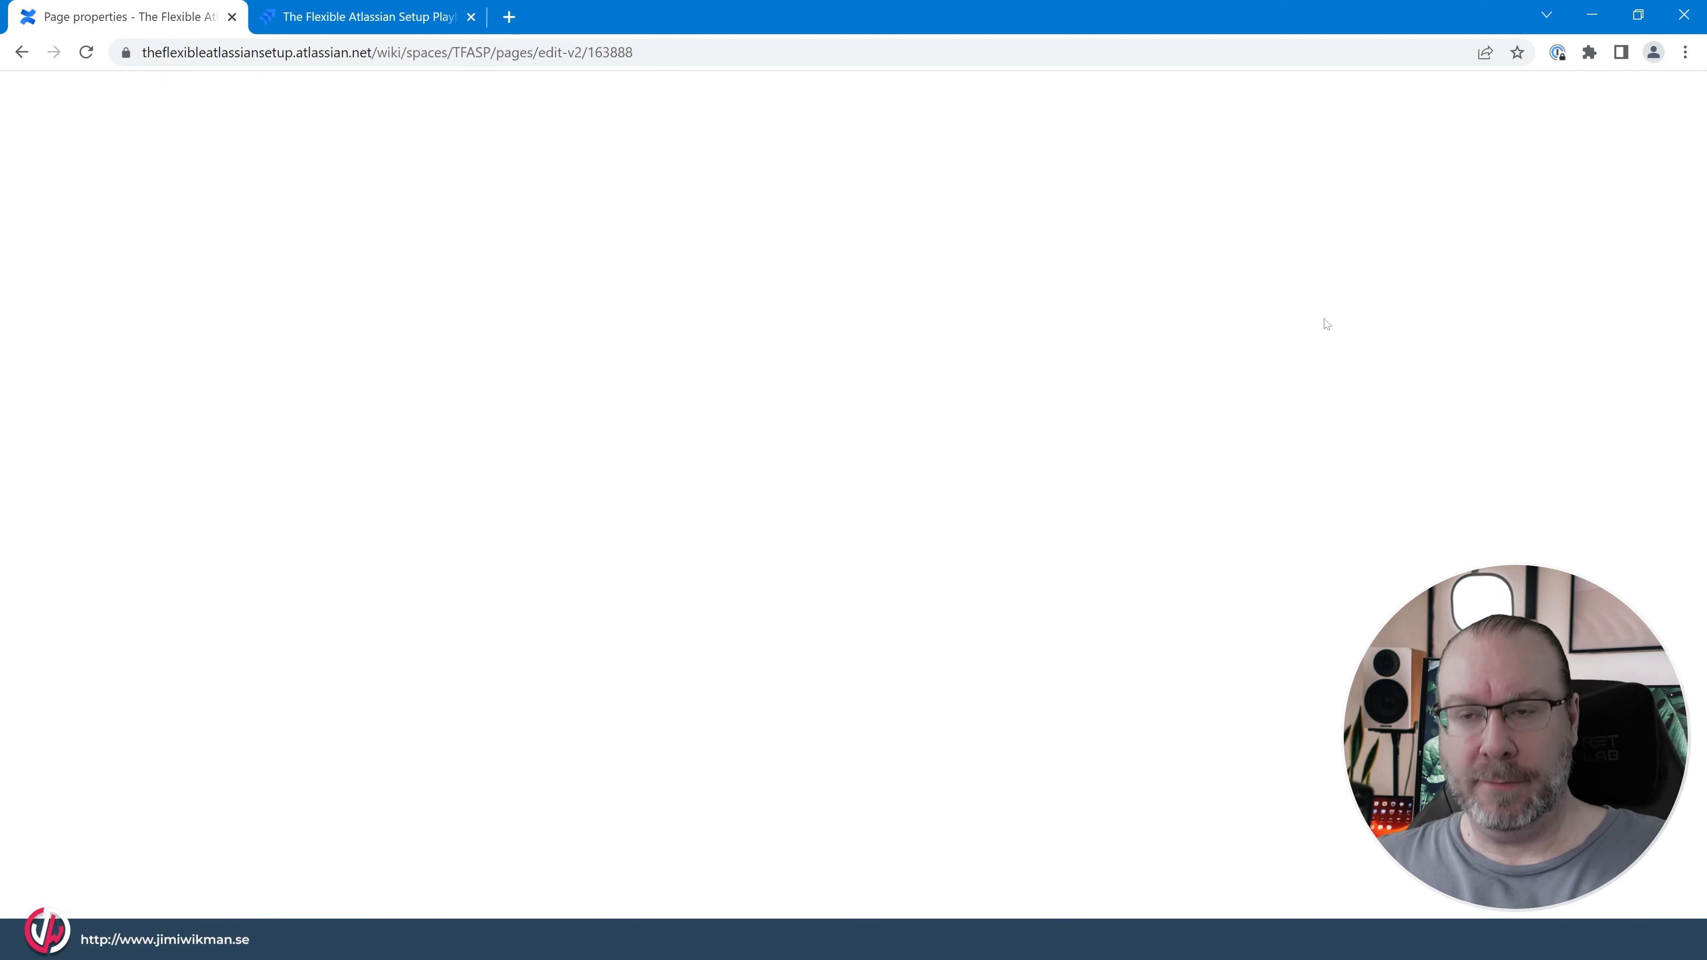
{"action": "left_click", "coordinate": [883, 309]}
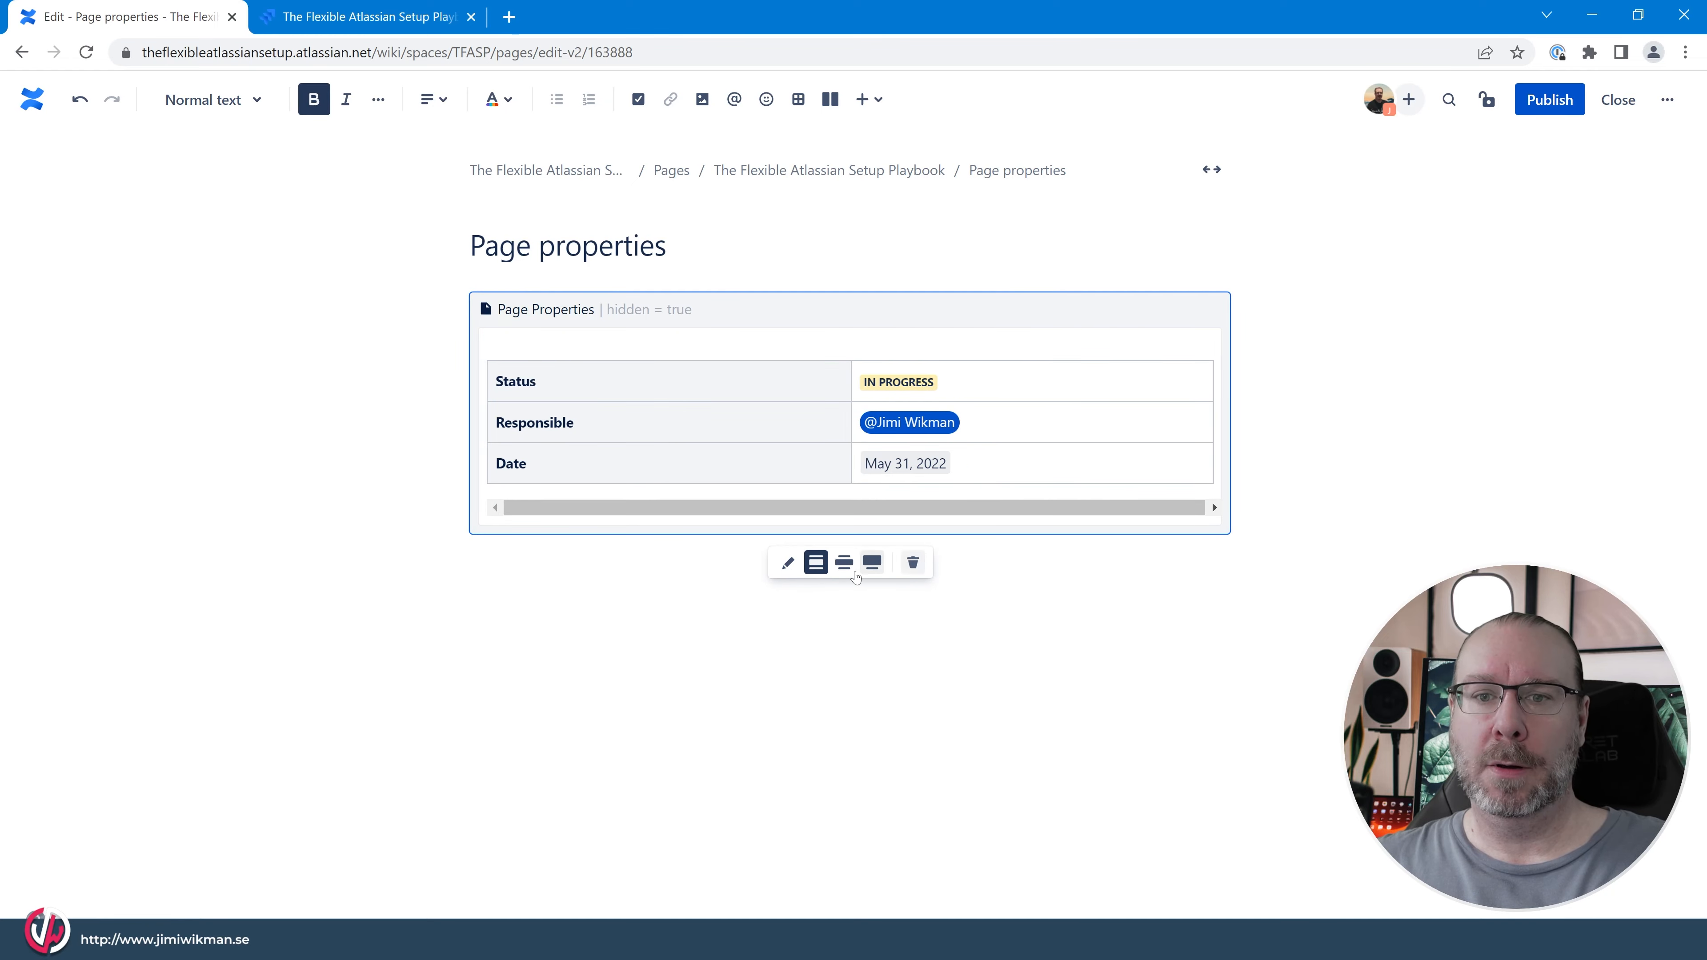
{"action": "left_click", "coordinate": [787, 562]}
{"action": "left_click", "coordinate": [1415, 474]}
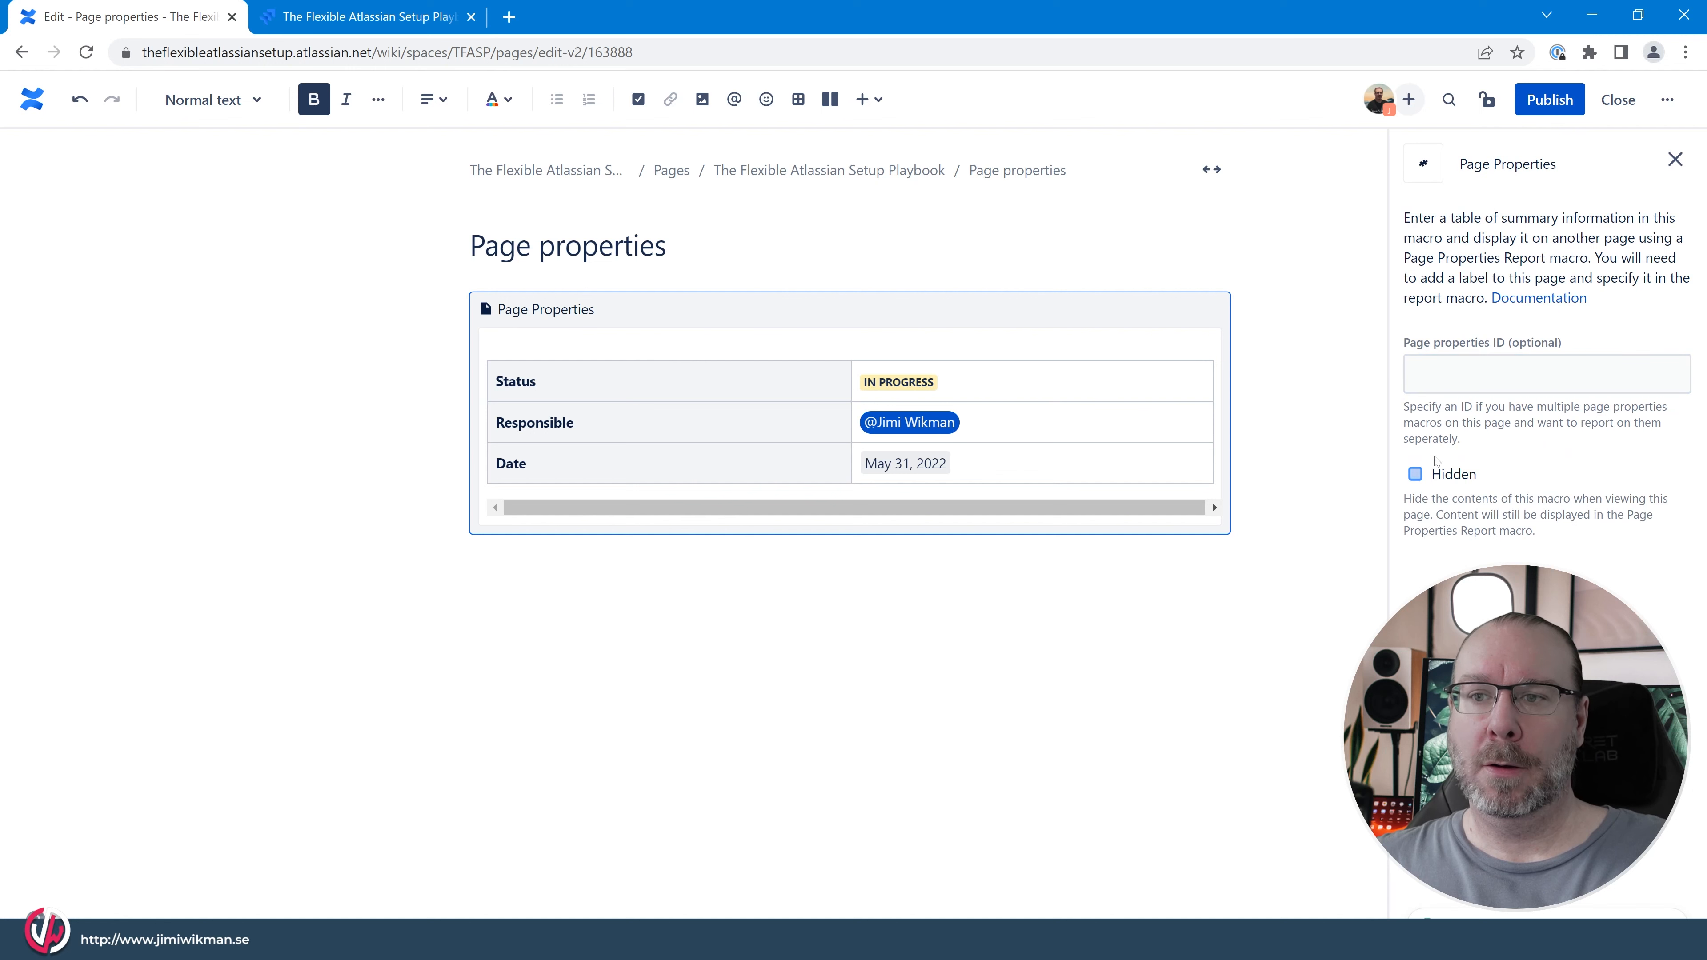
{"action": "left_click", "coordinate": [1555, 110]}
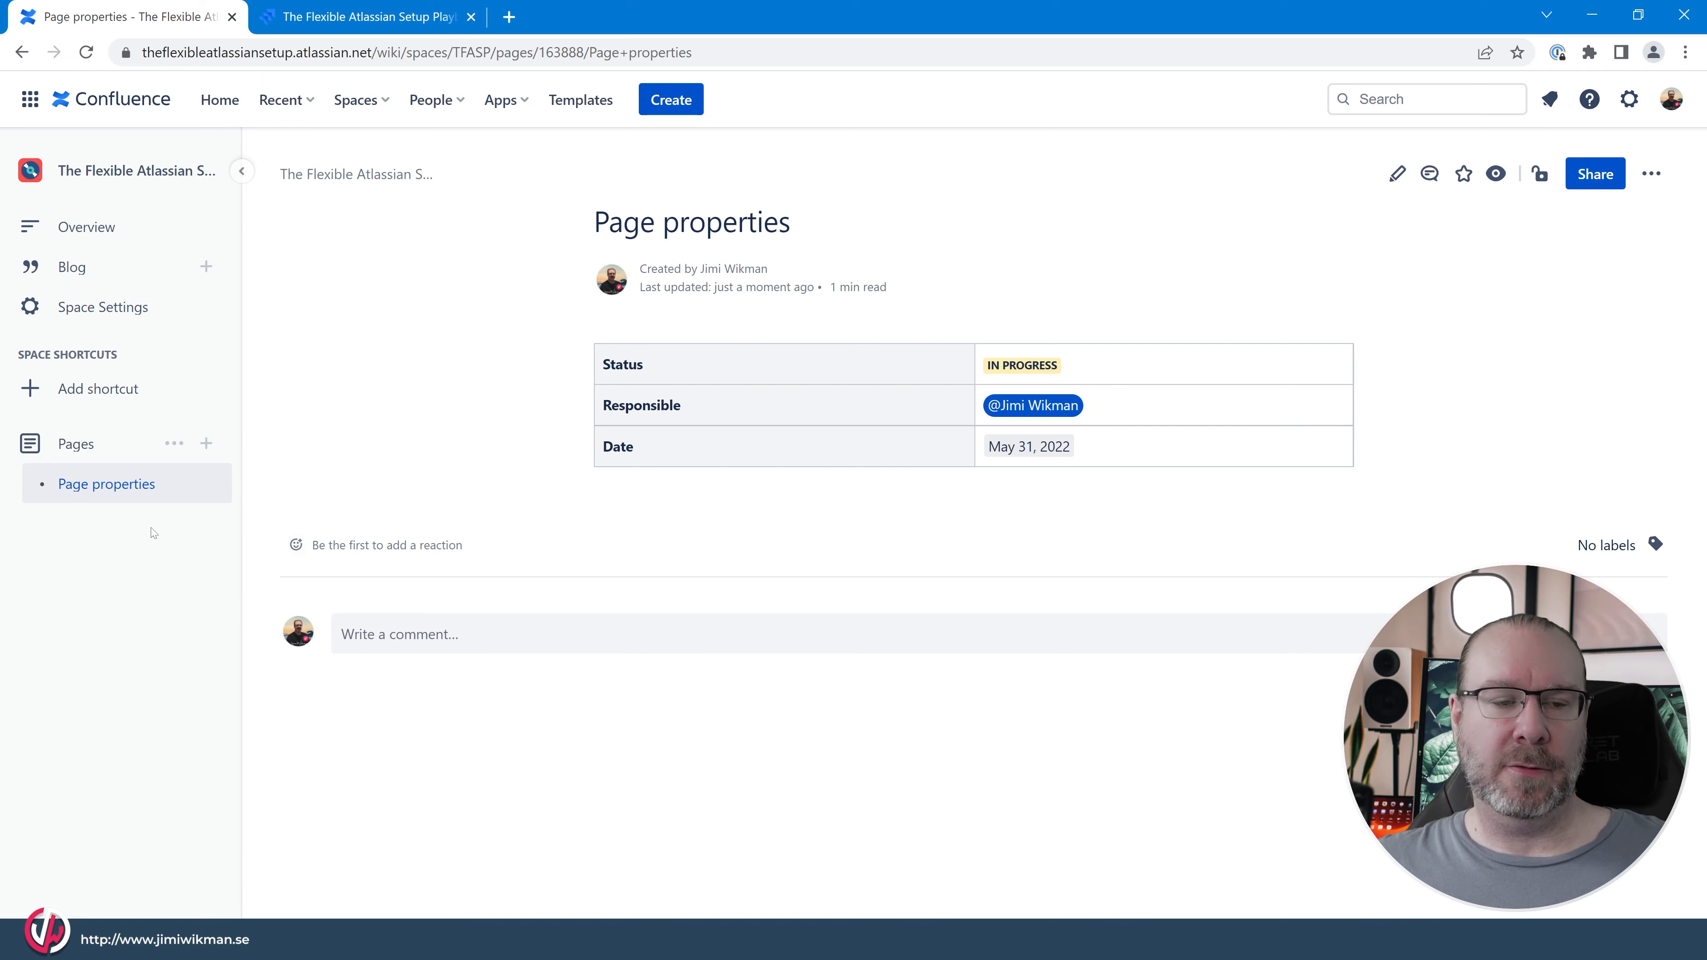
Copy the Page properties page within The Flexible Atlassian Setup Playbook and title the copy "Page properties 2".
{"action": "left_click", "coordinate": [176, 484]}
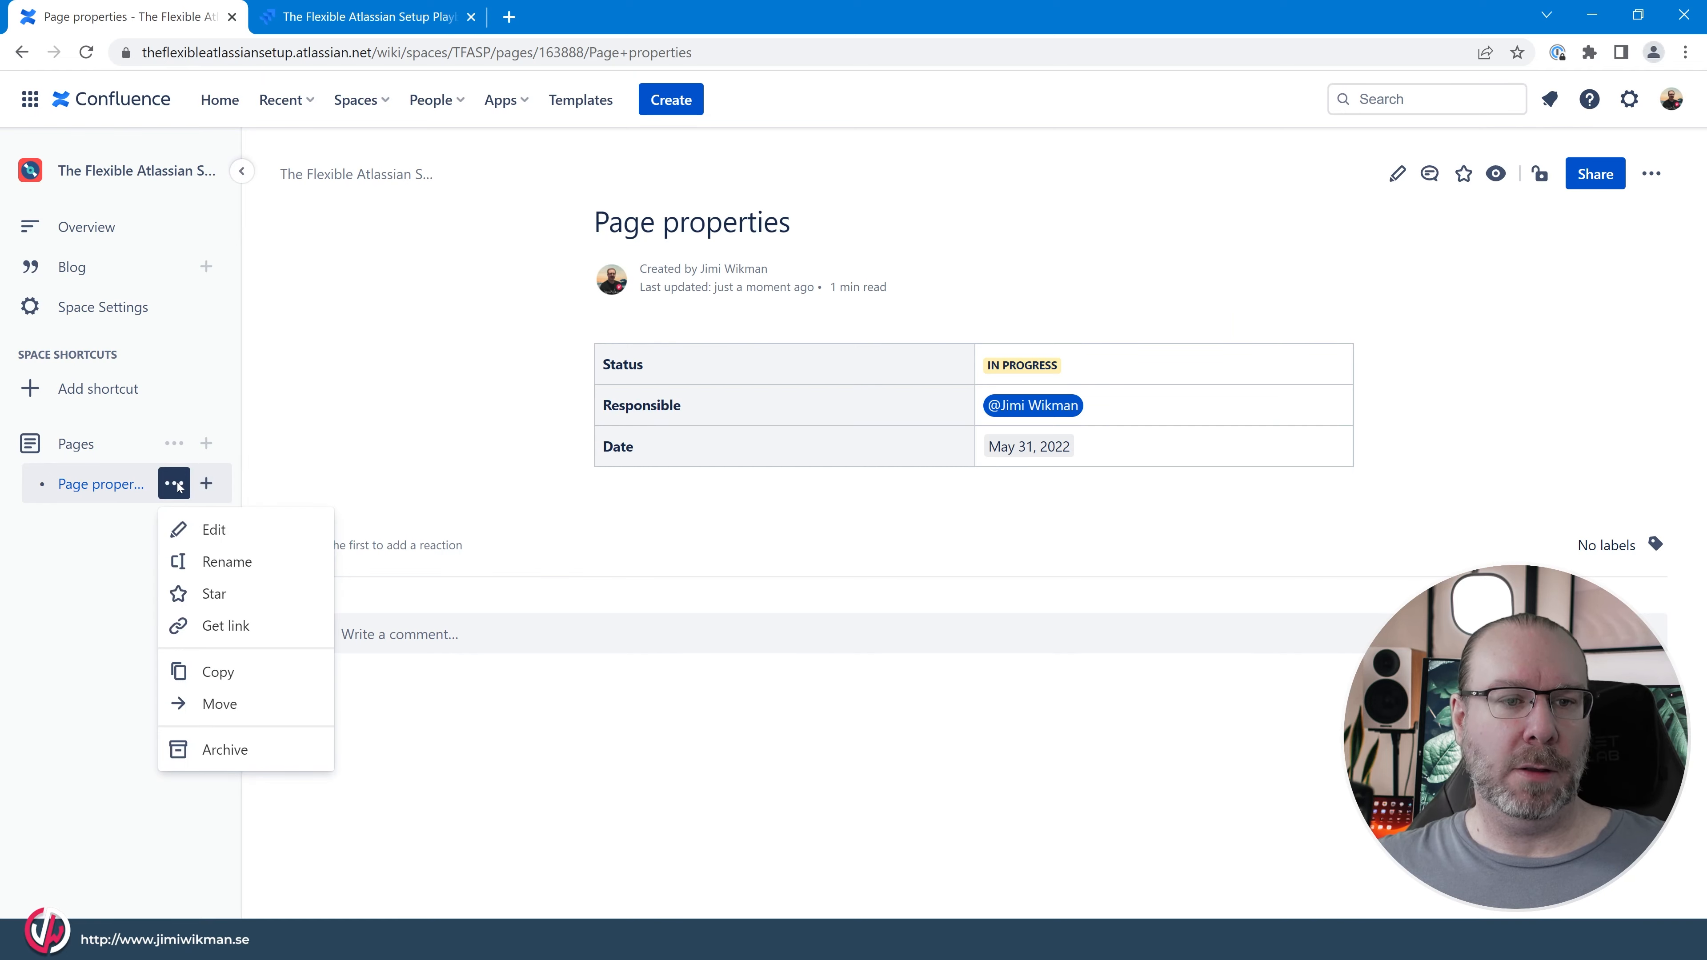
{"action": "left_click", "coordinate": [216, 672]}
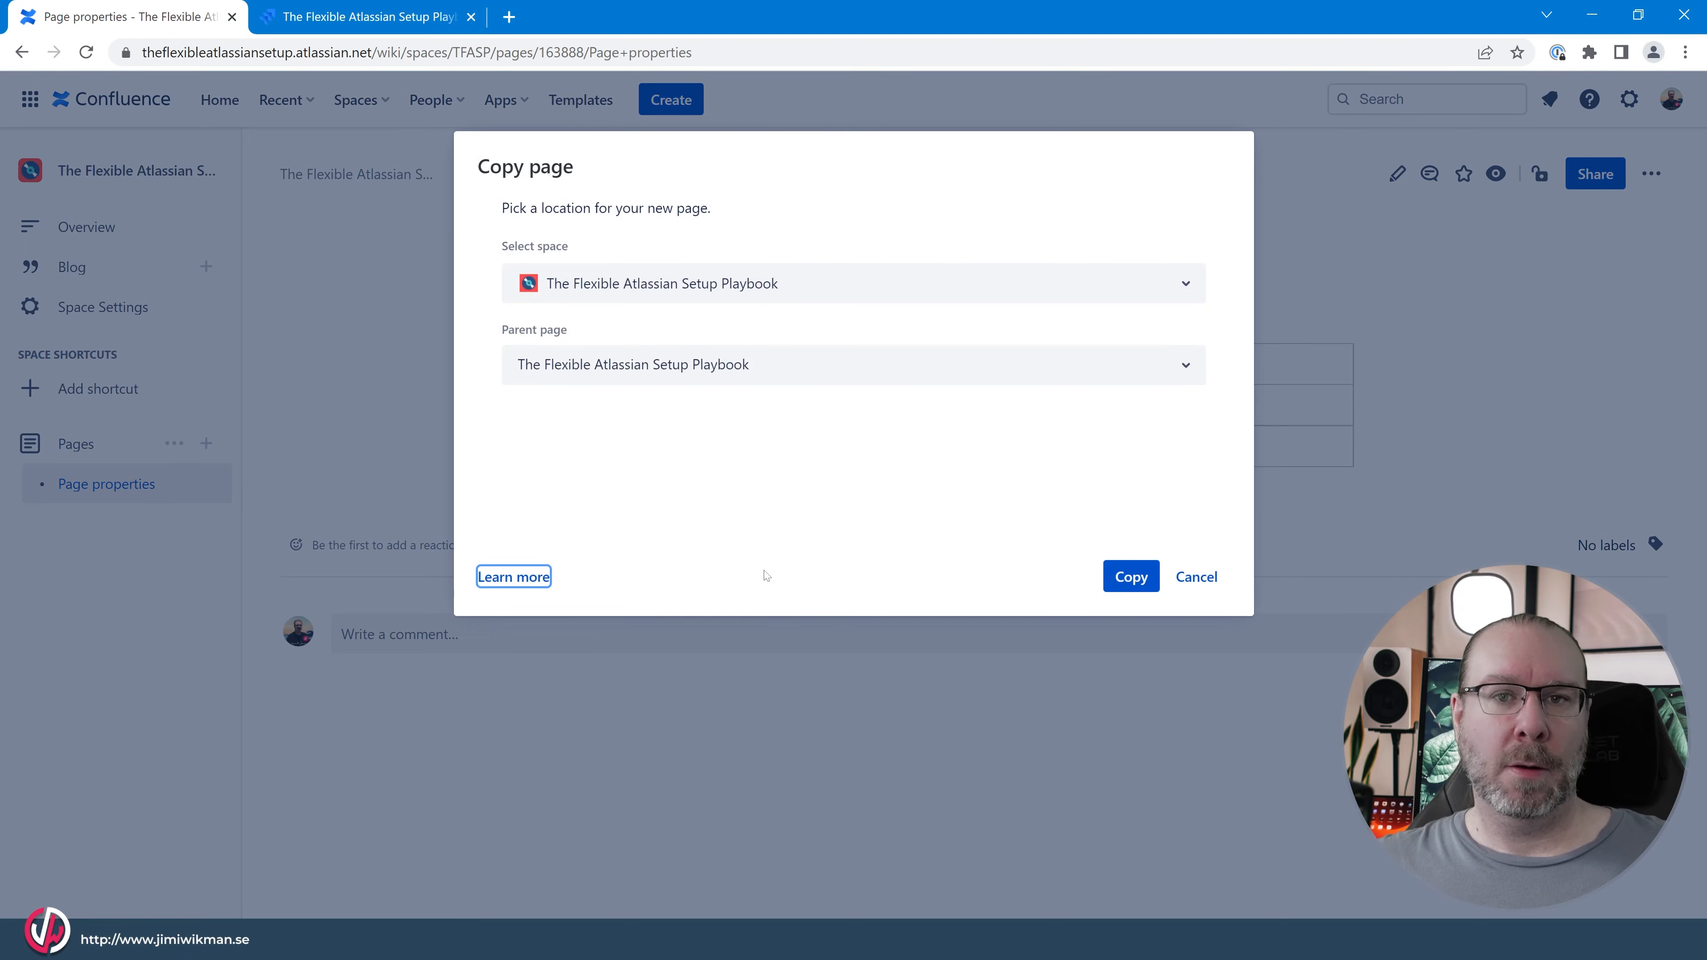
{"action": "left_click", "coordinate": [1138, 579]}
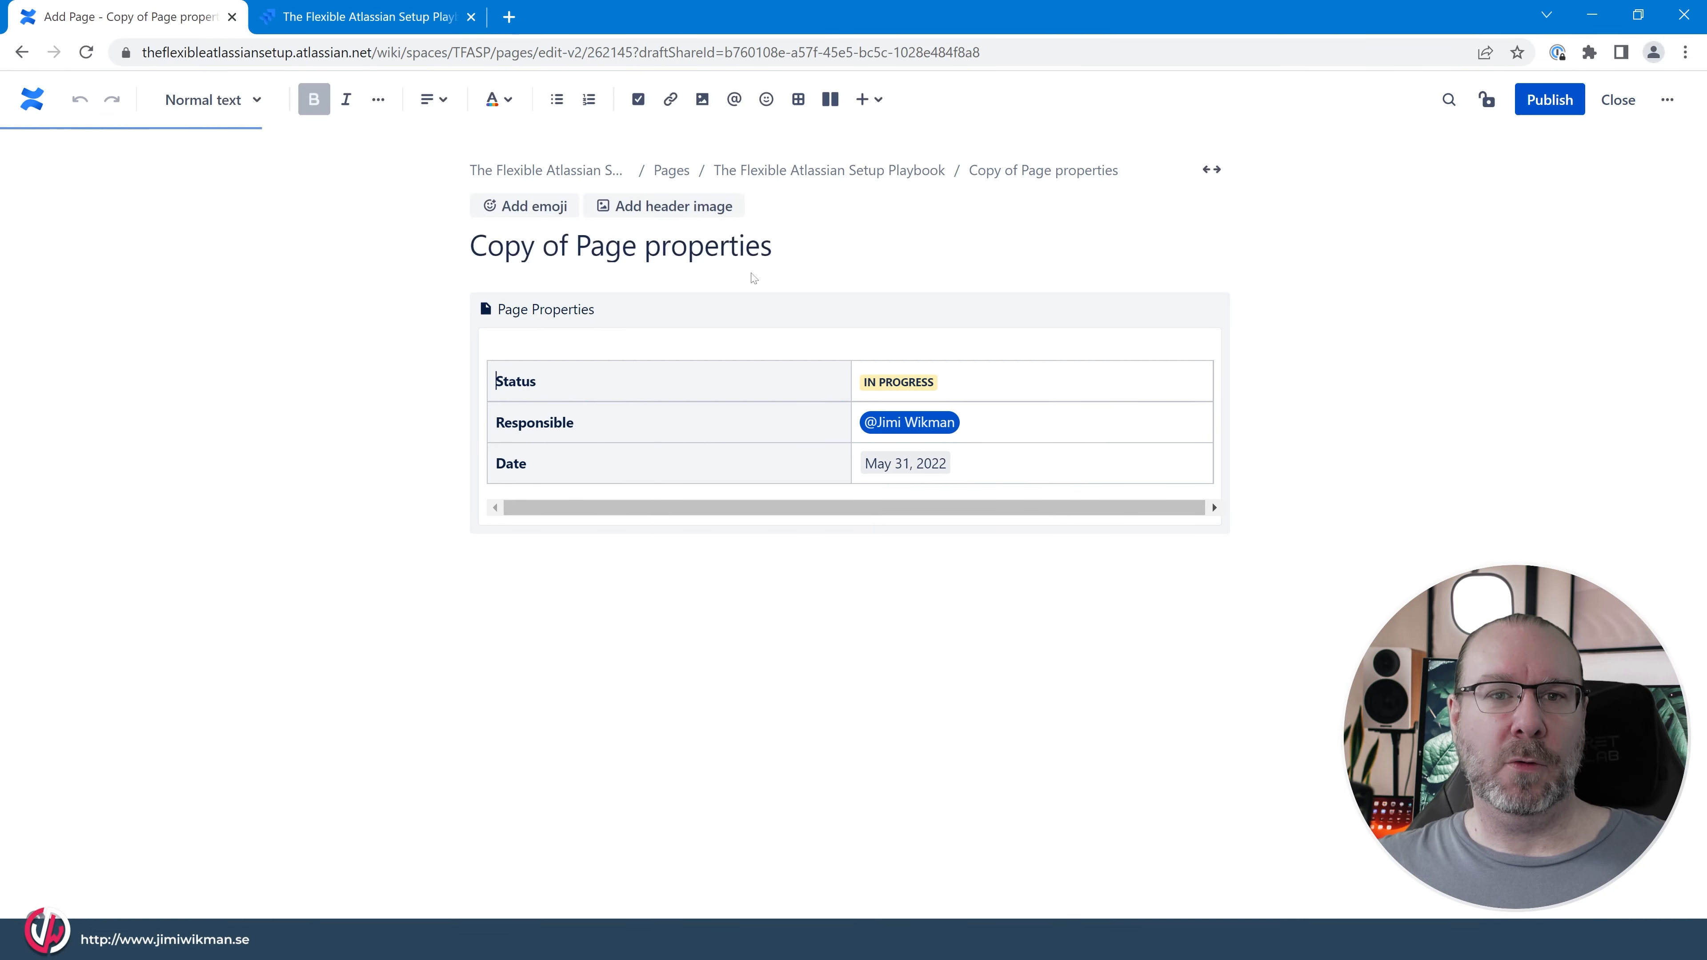
{"action": "left_click_drag", "start_coordinate": [576, 246], "coordinate": [470, 246]}
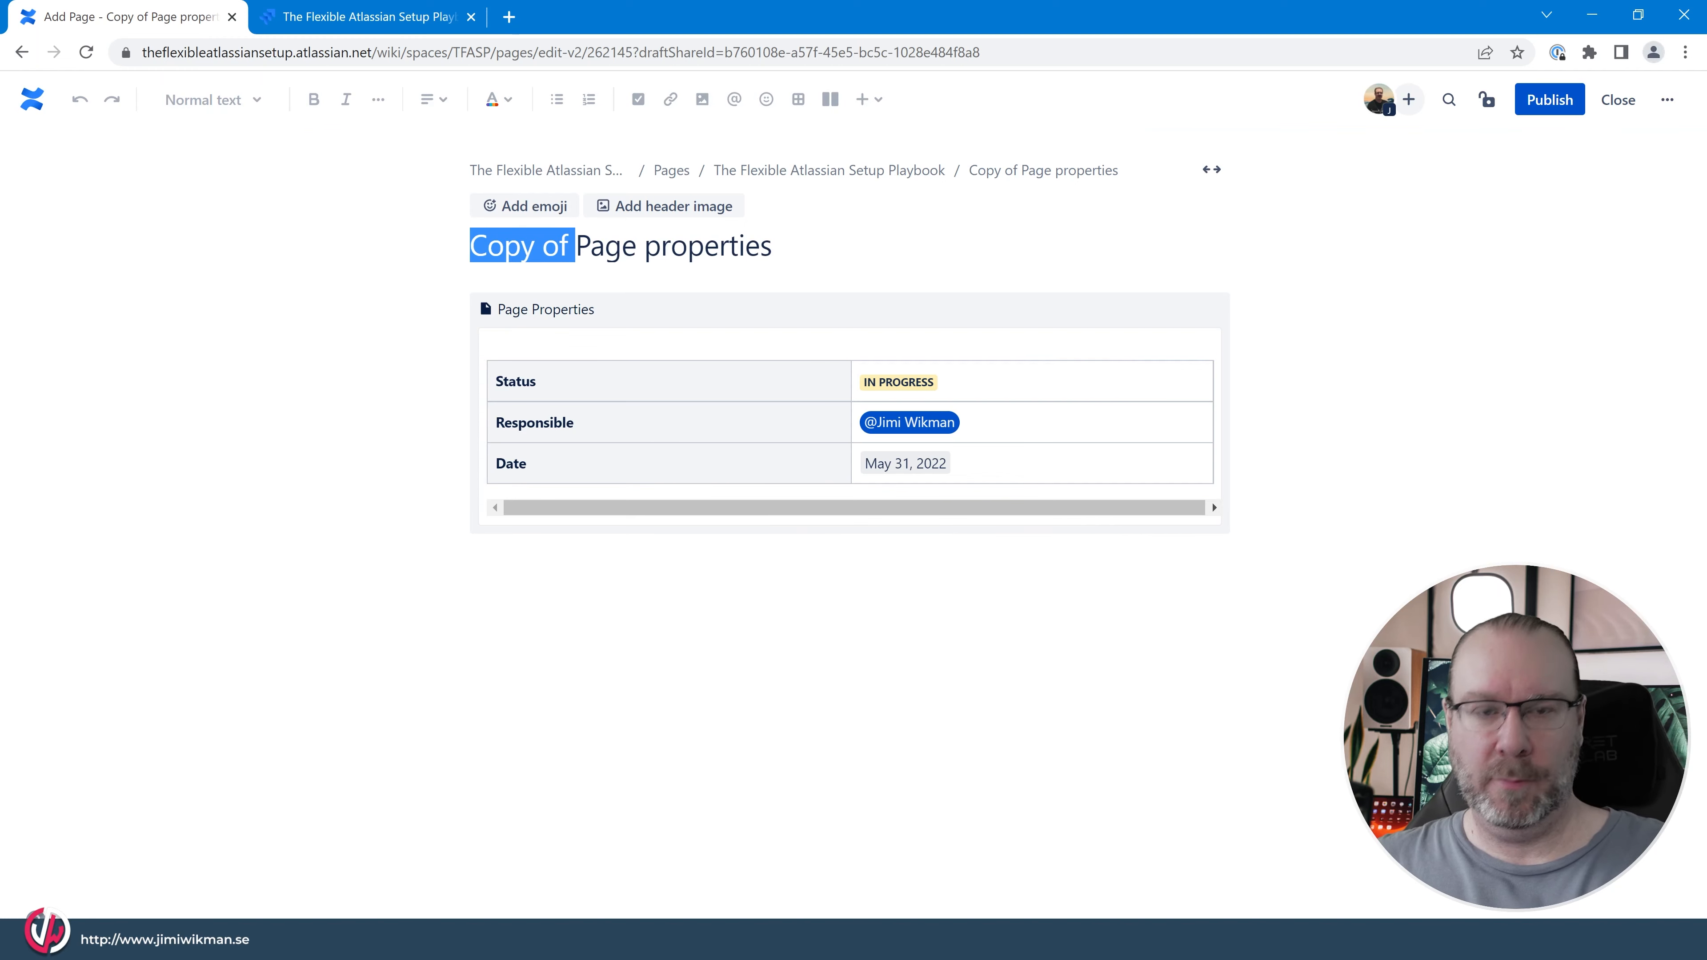
{"action": "key", "text": "BackSpace"}
{"action": "type", "text": "2"}
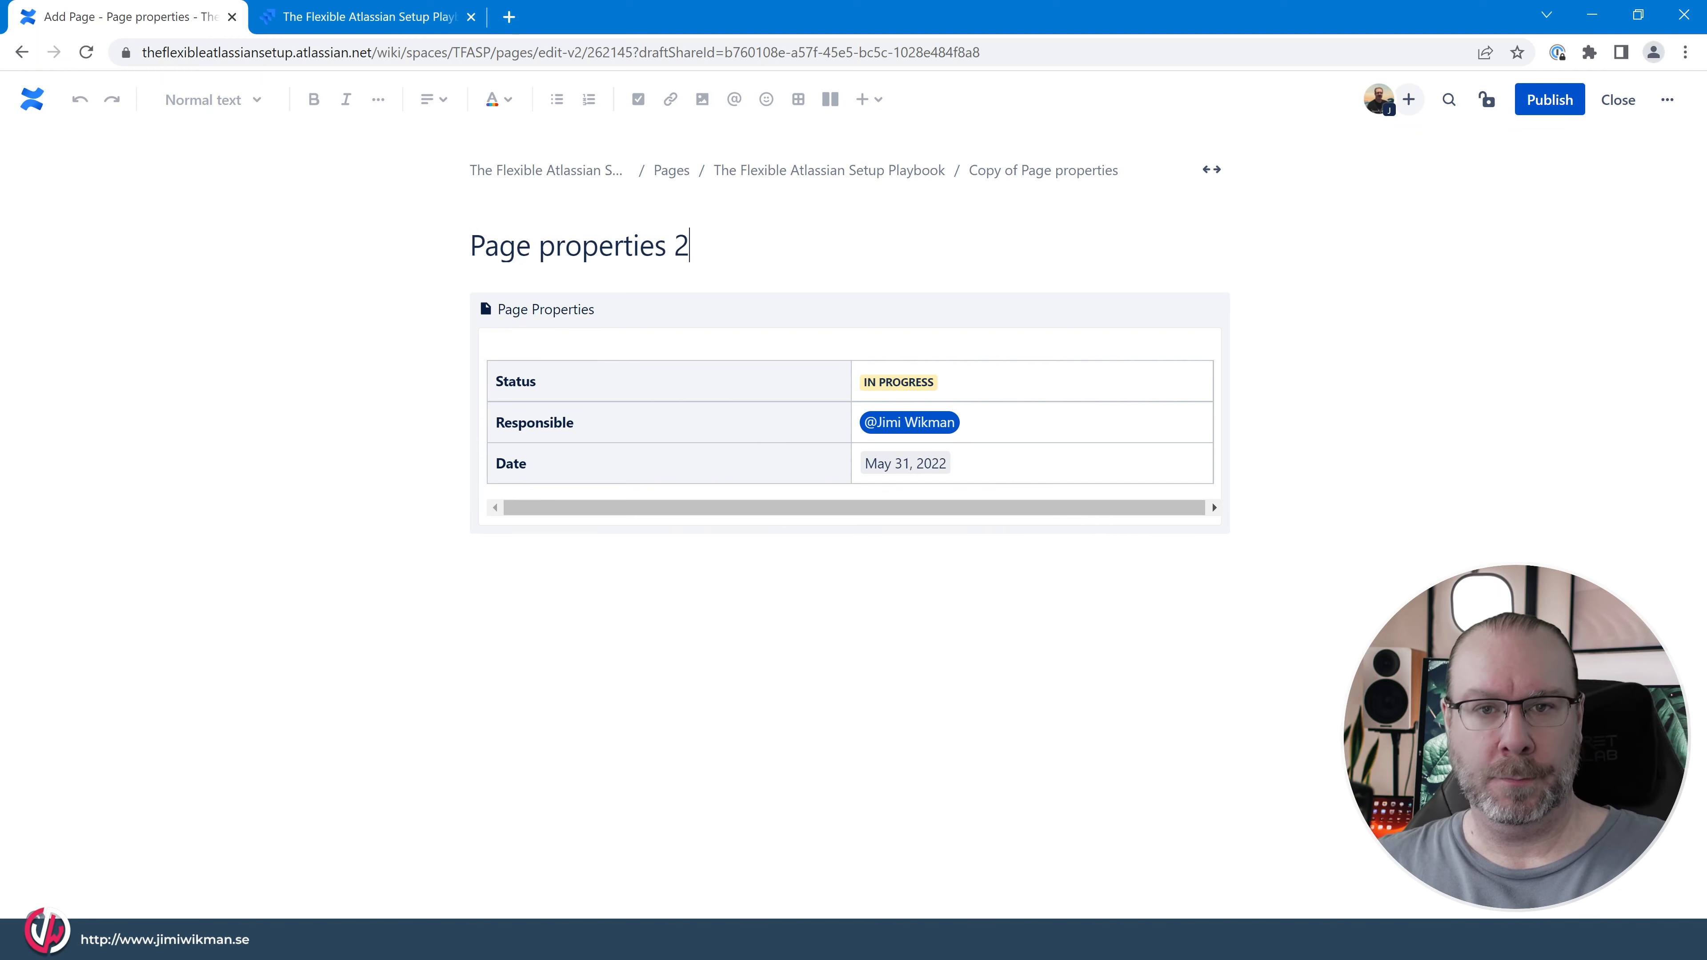
Change the status label in the Status row to a green label reading PUBLISHED.
{"action": "left_click", "coordinate": [922, 379]}
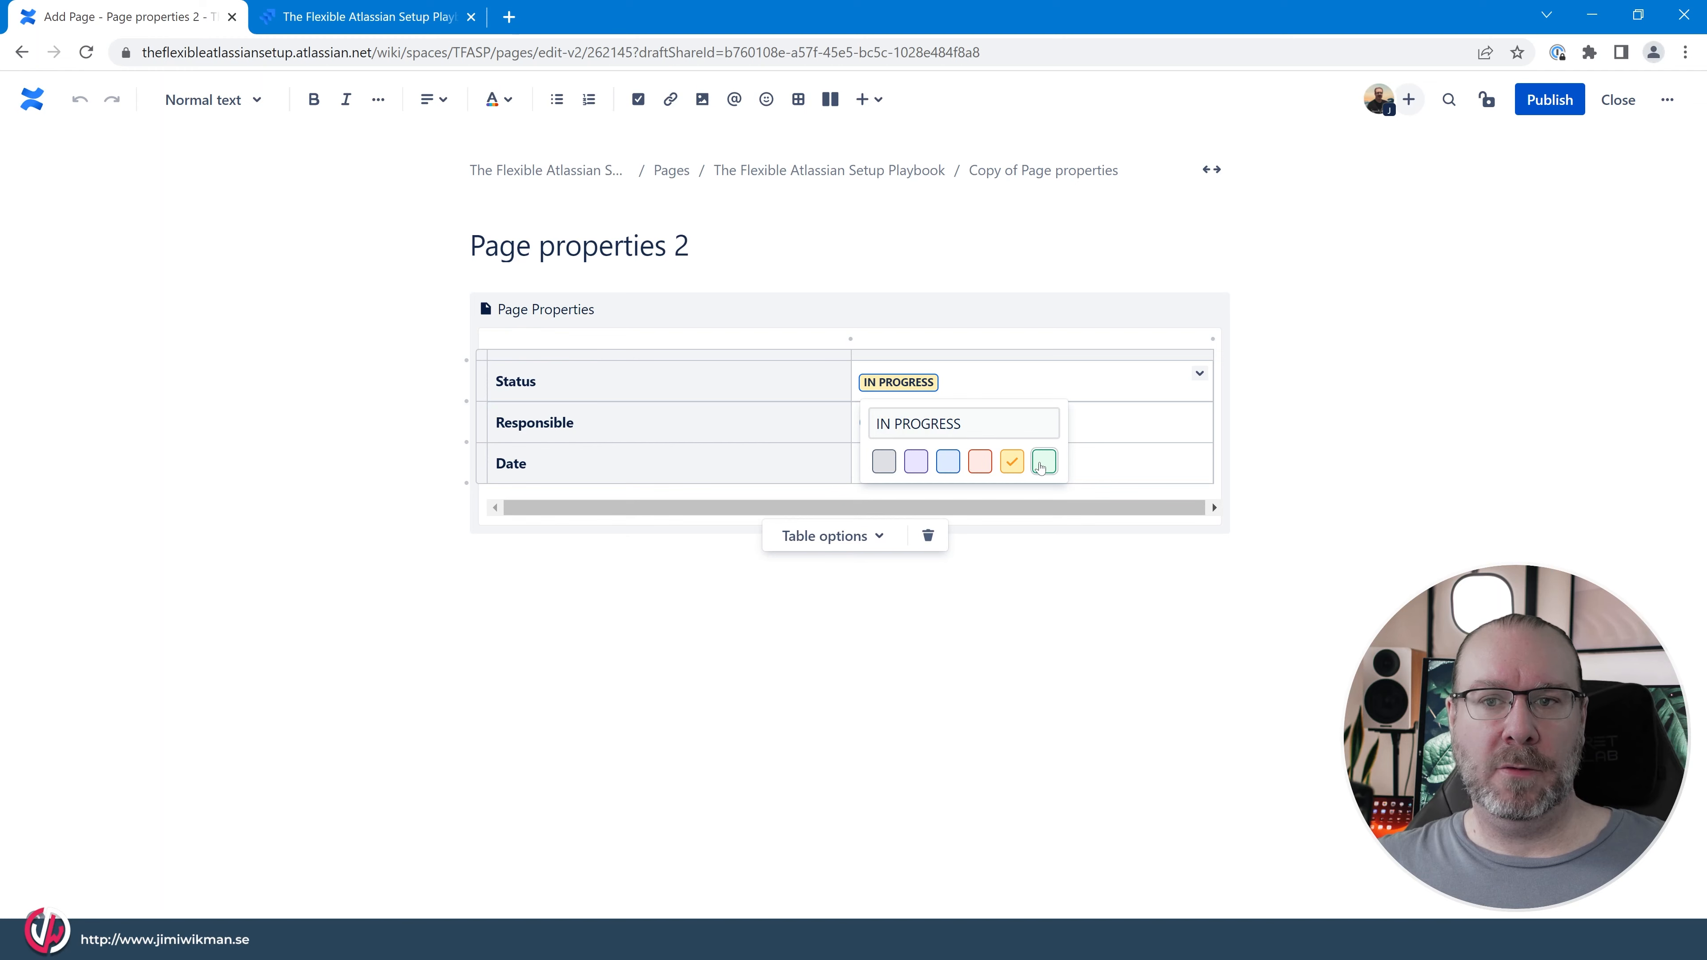
{"action": "left_click", "coordinate": [1043, 462]}
{"action": "triple_click", "coordinate": [939, 424]}
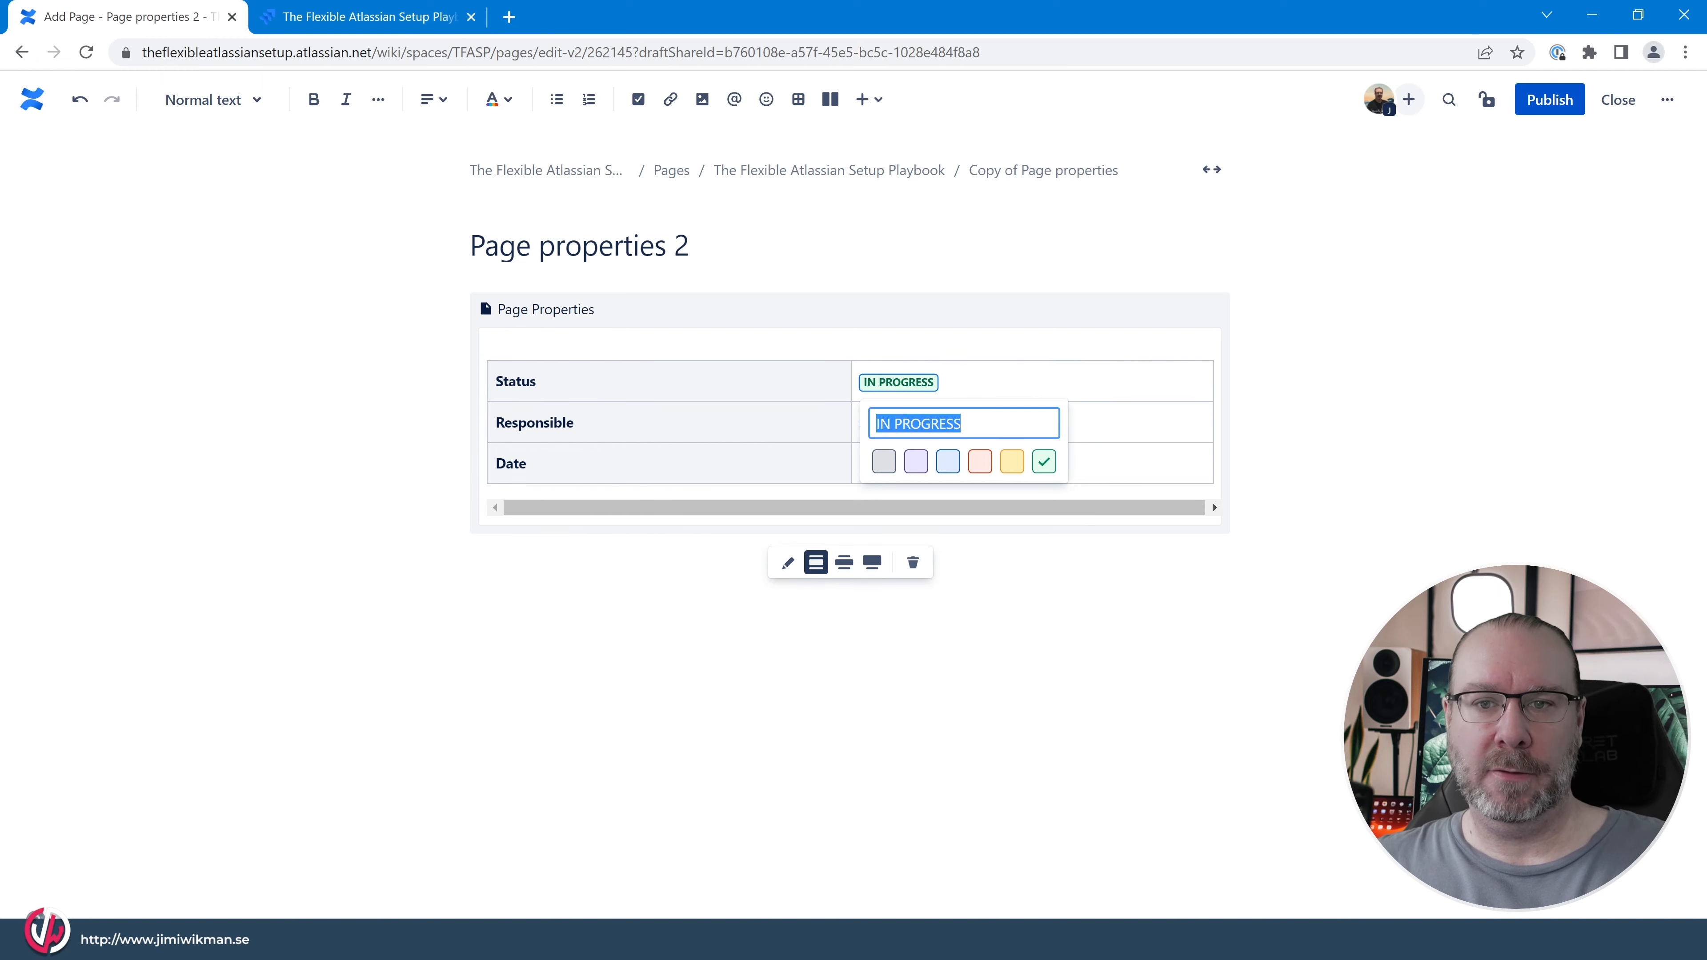
{"action": "type", "text": "PUBL"}
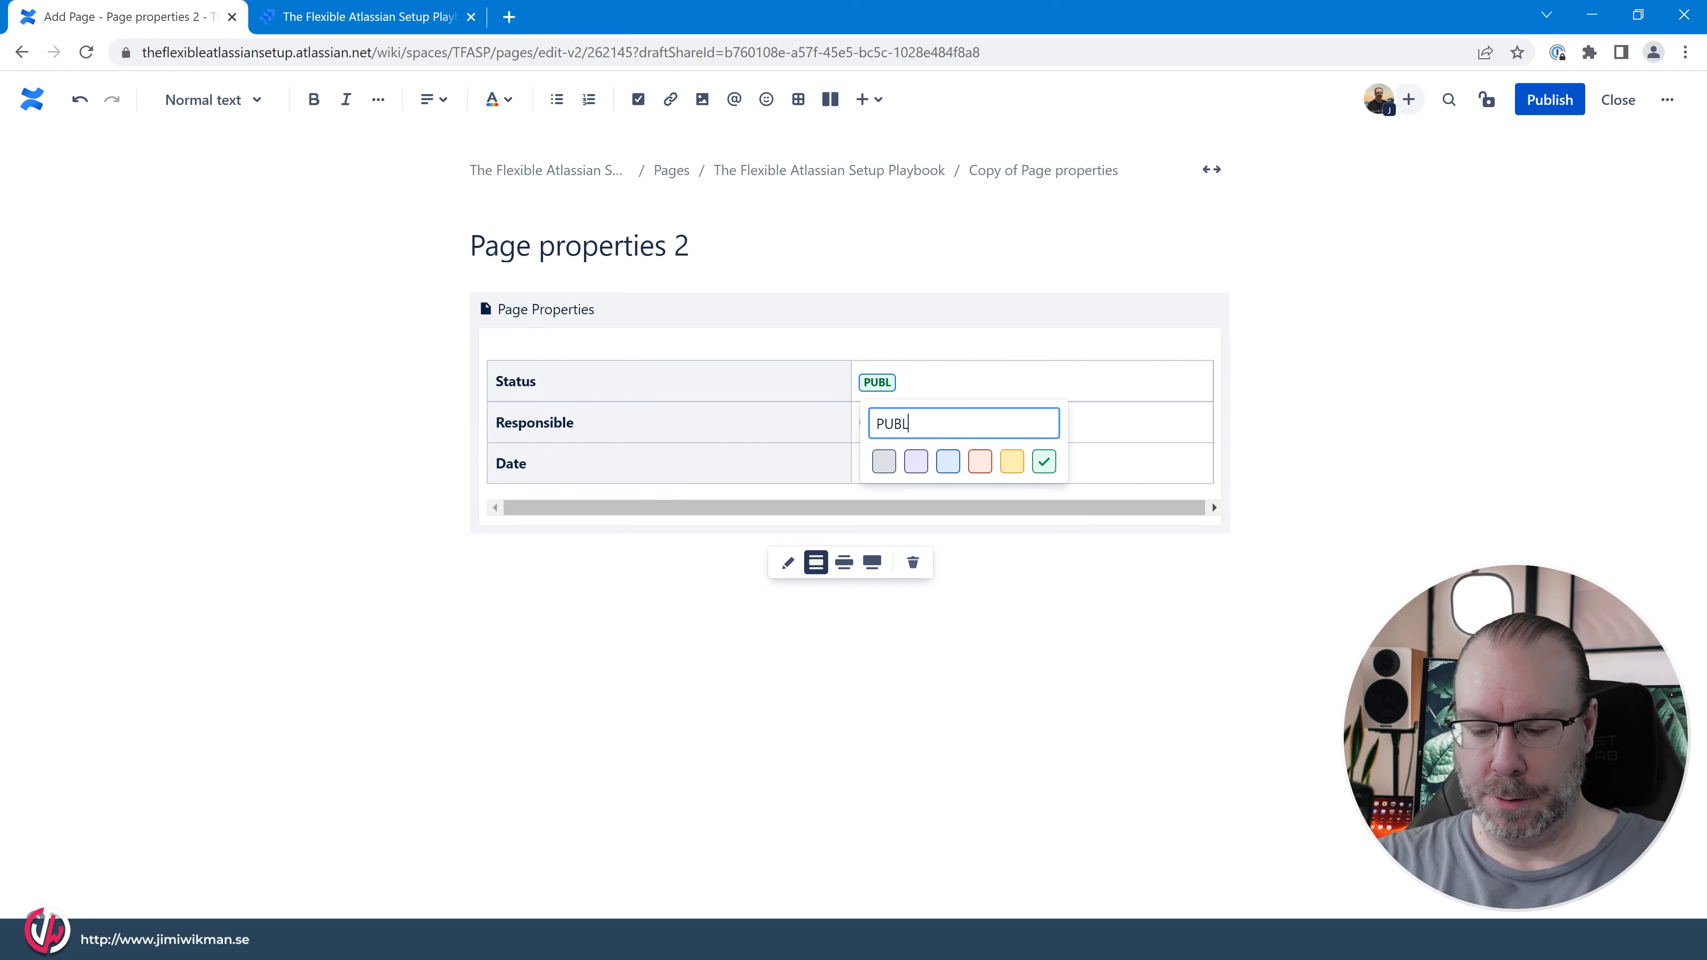
{"action": "type", "text": "ISHED"}
{"action": "key", "text": "Return"}
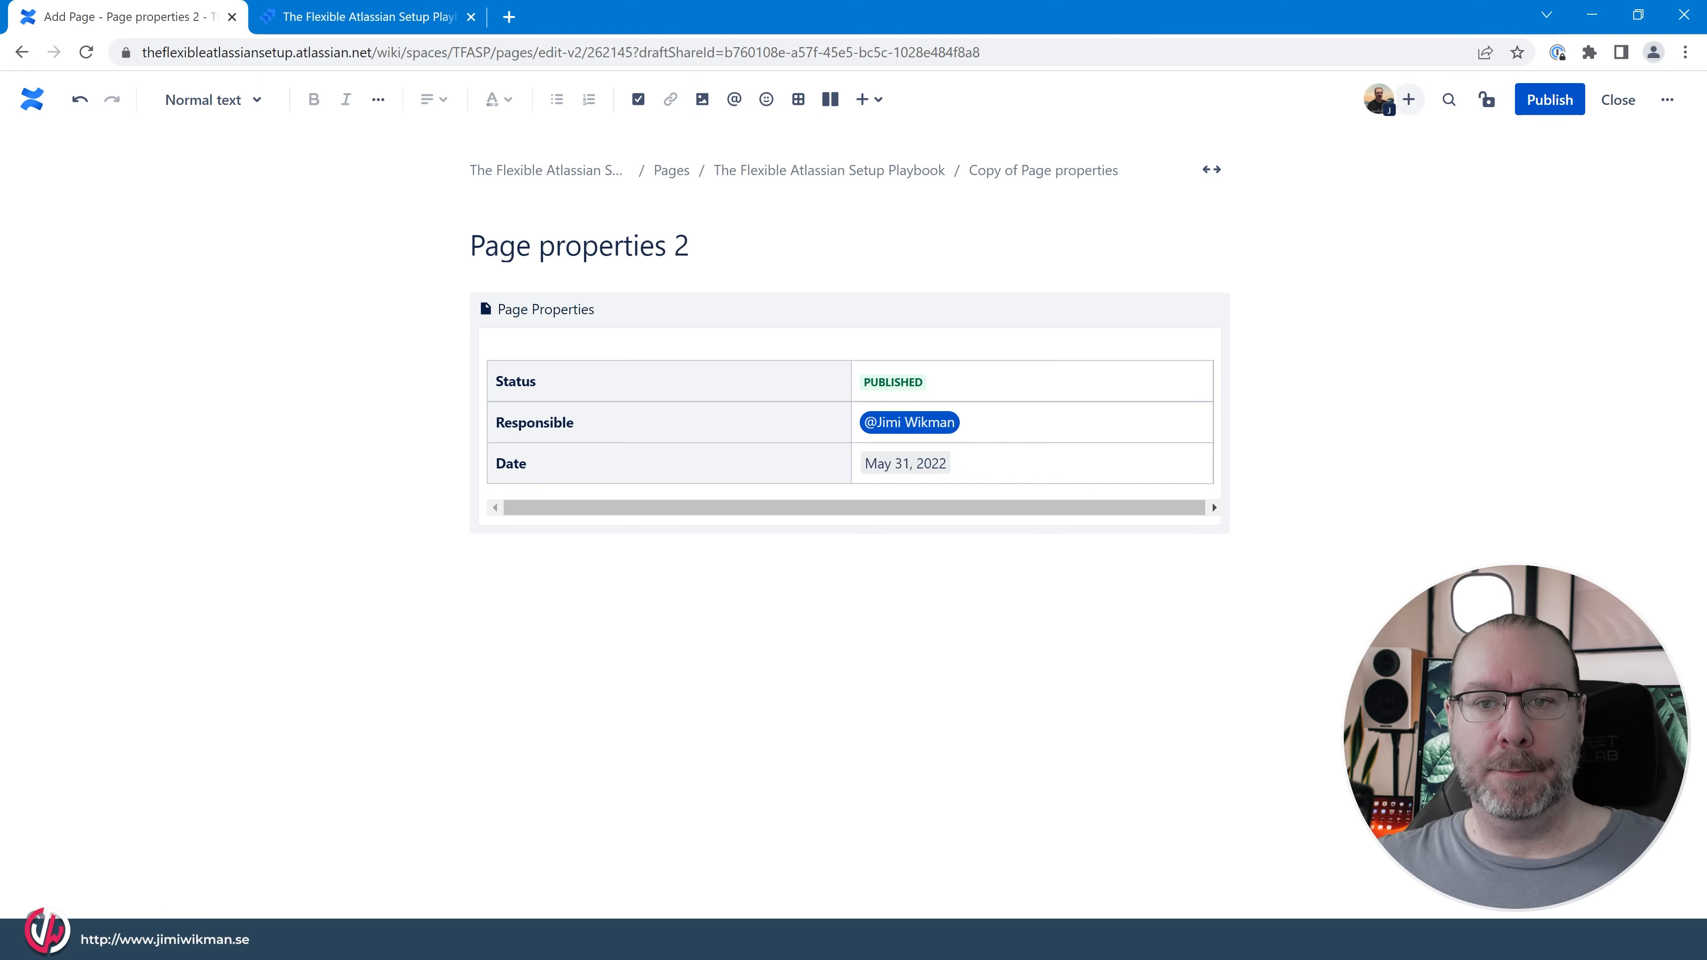
Set the date in the Date row to May 19, 2022 and publish the page.
{"action": "left_click", "coordinate": [931, 472]}
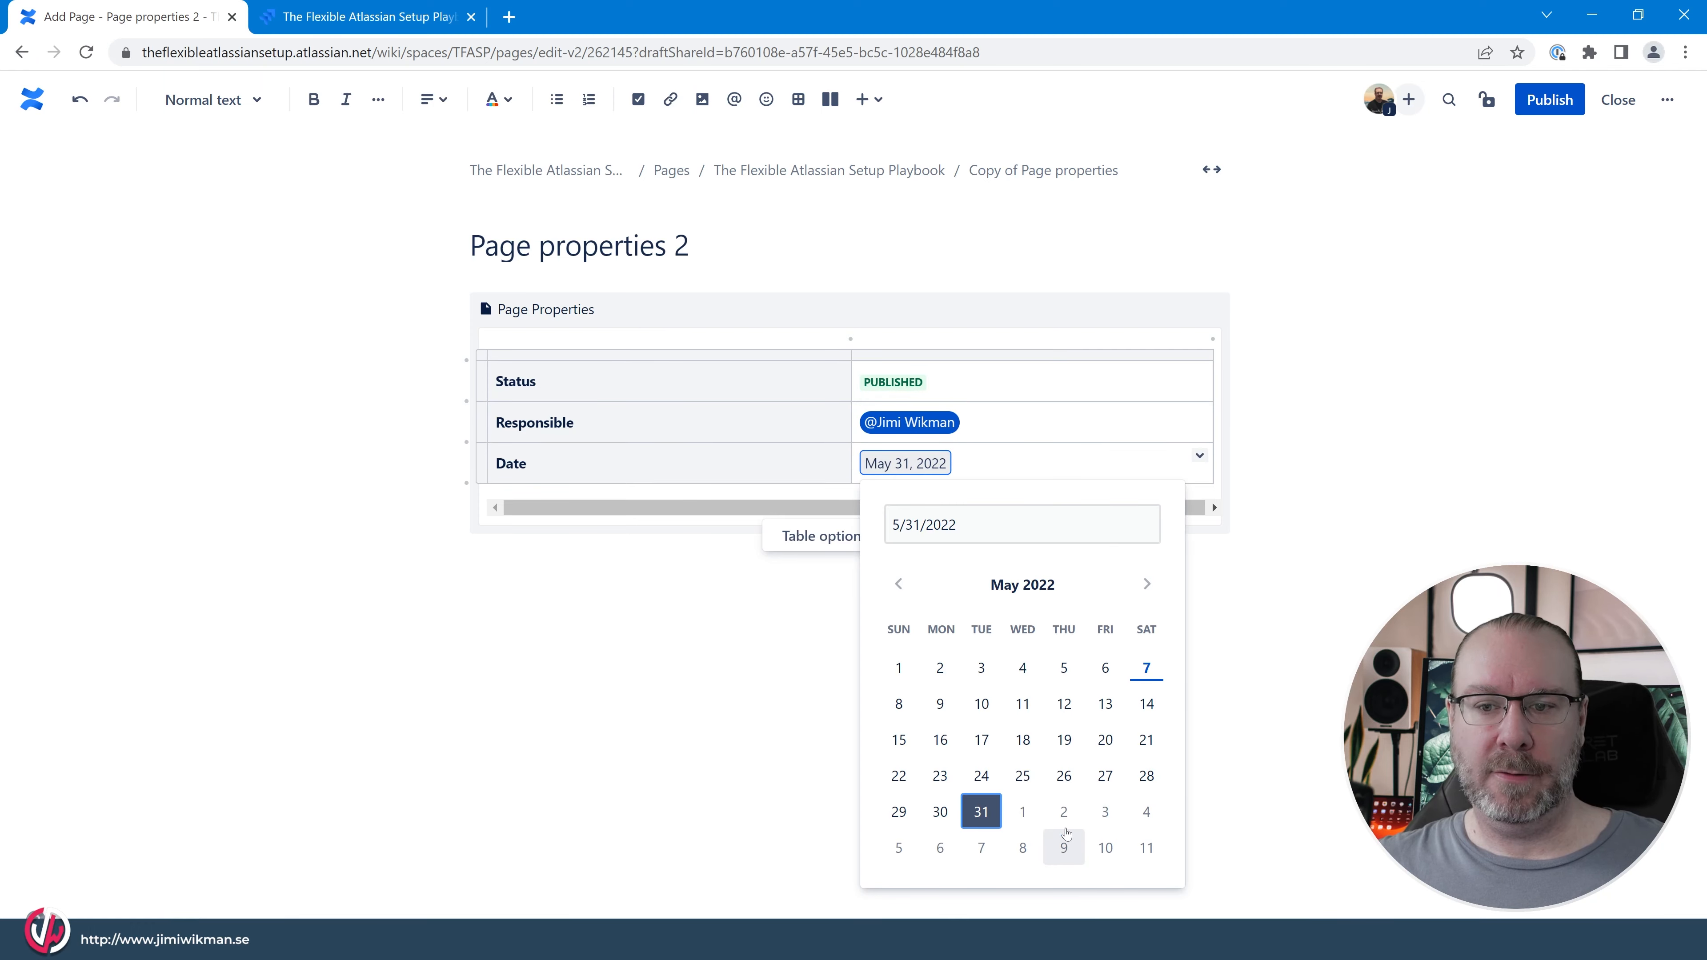
{"action": "left_click", "coordinate": [1063, 740]}
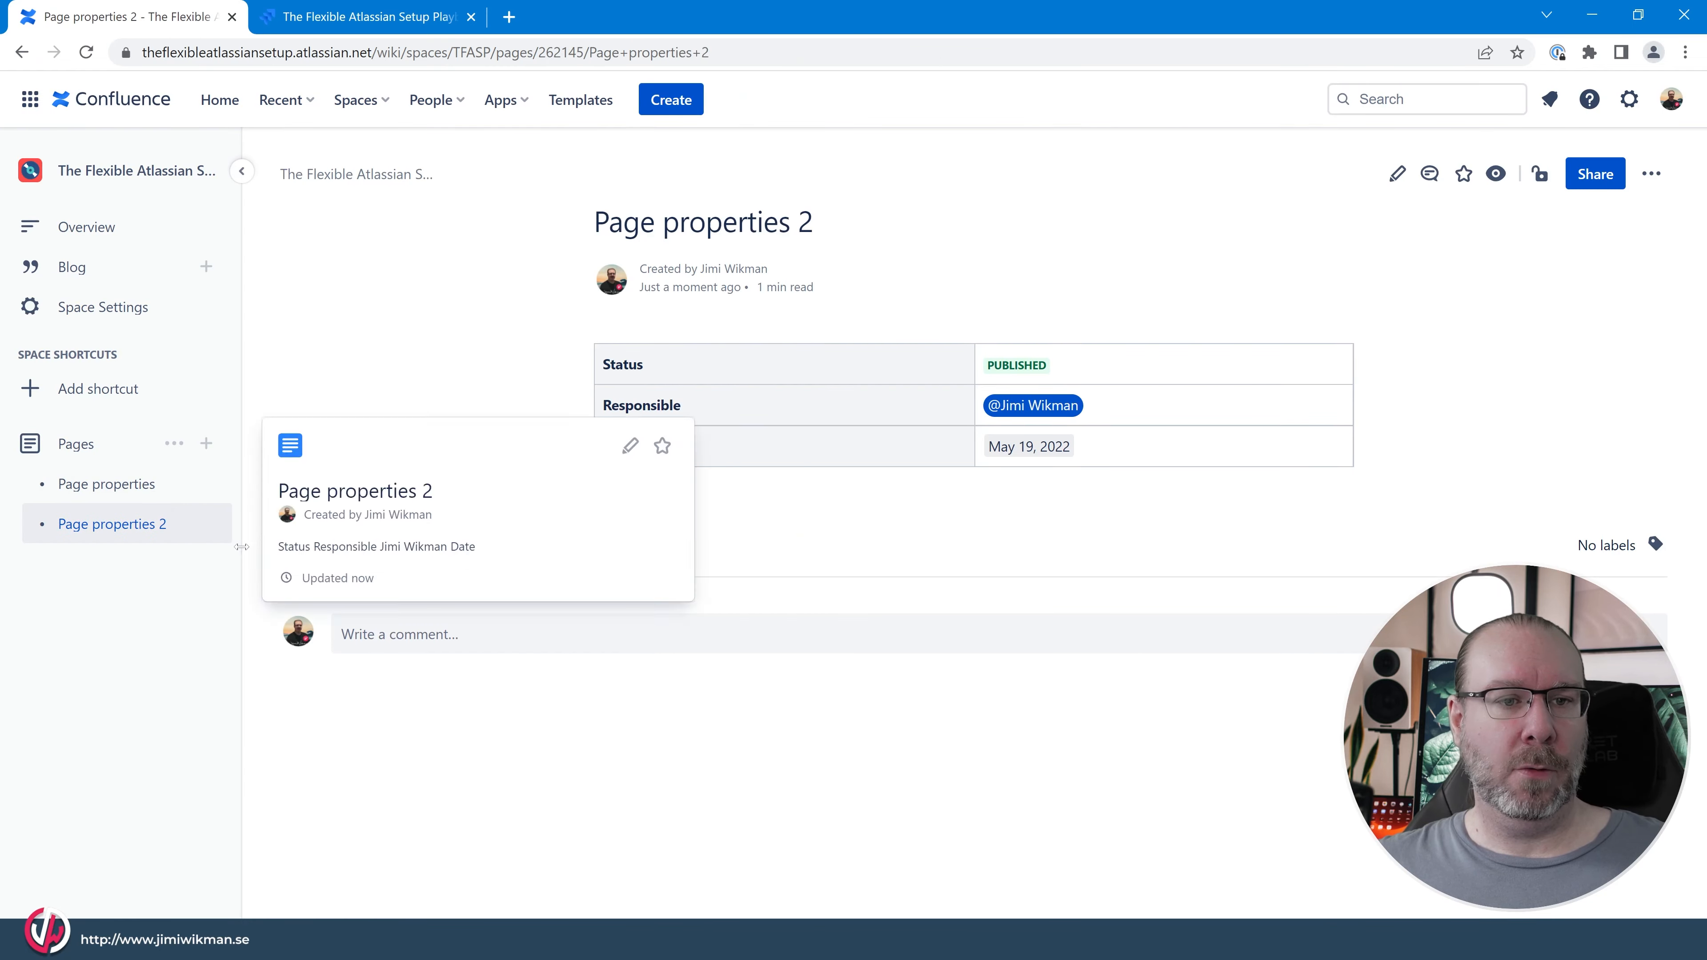
Rename the original Page properties page as "Page properties 1" and publish it.
{"action": "left_click_drag", "start_coordinate": [242, 545], "coordinate": [321, 524]}
{"action": "mouse_move", "coordinate": [118, 481]}
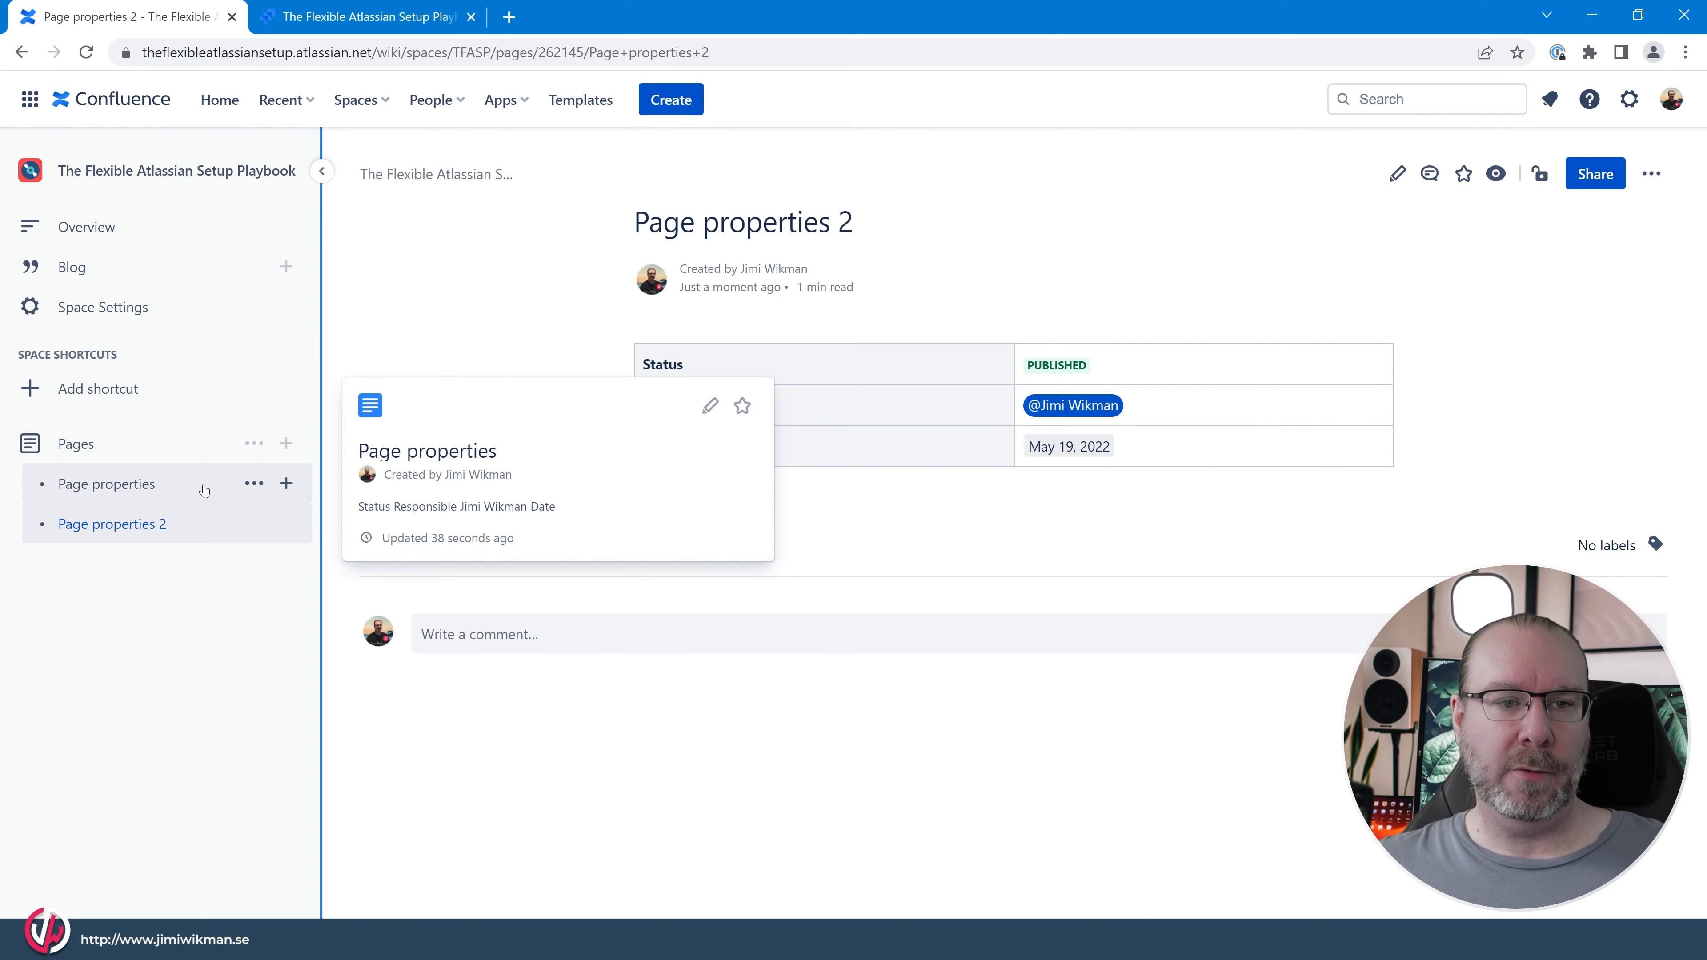
{"action": "left_click", "coordinate": [121, 484]}
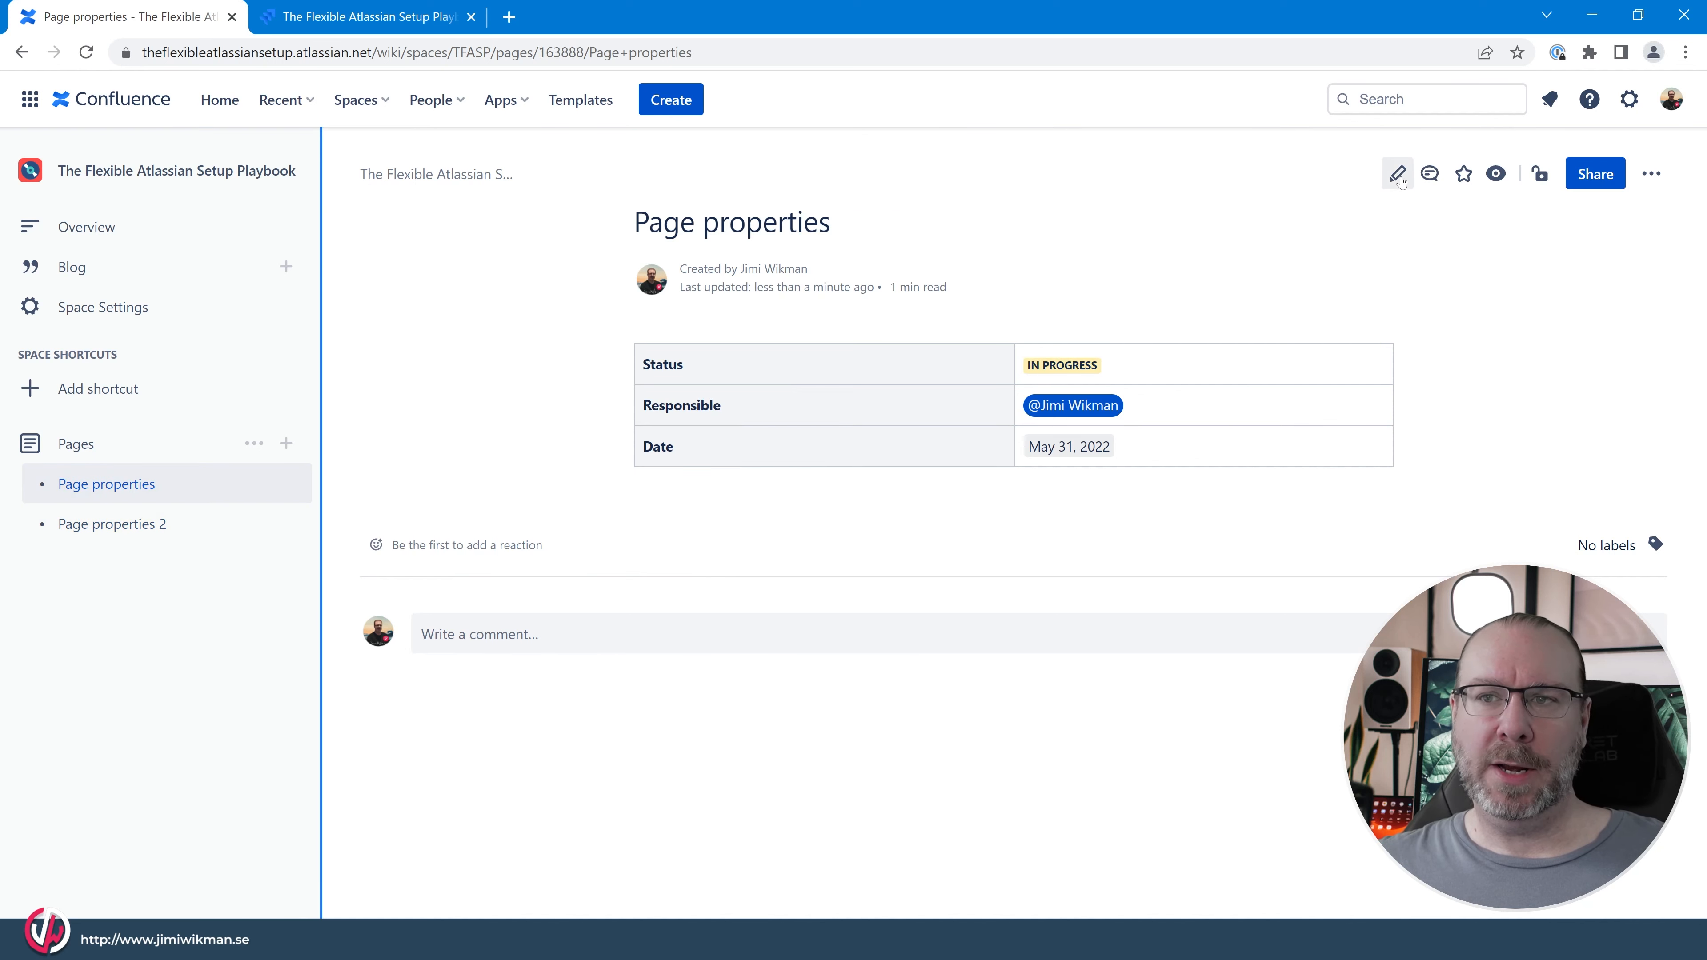
{"action": "left_click", "coordinate": [1396, 173]}
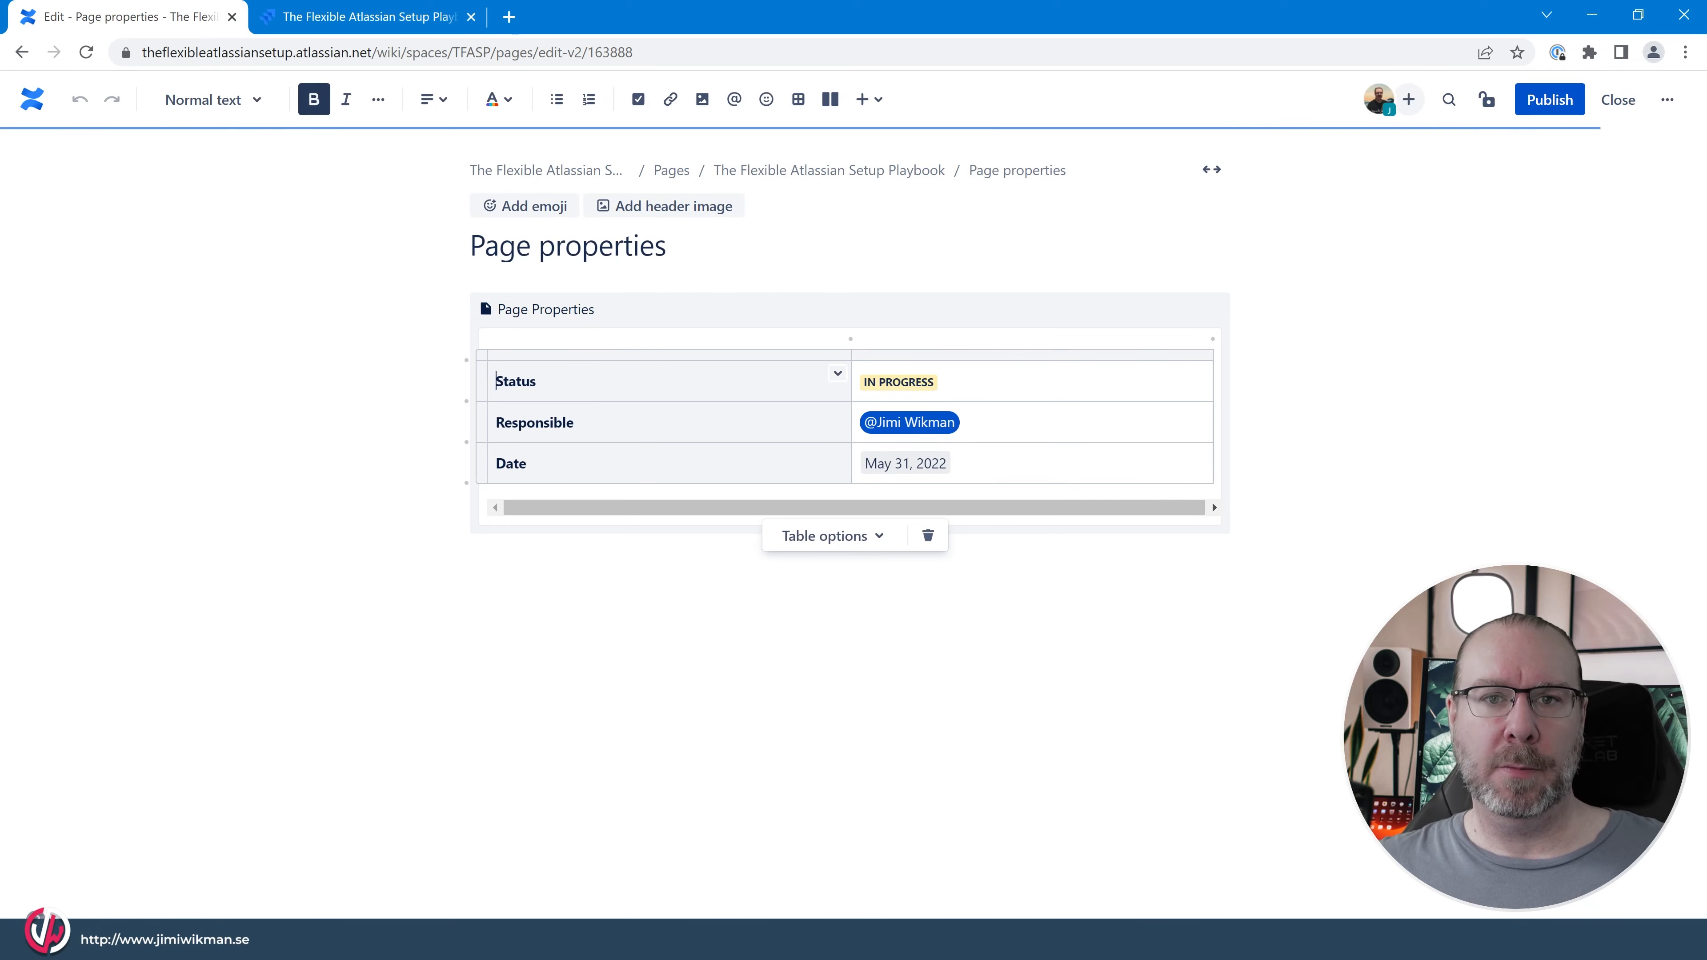
{"action": "left_click", "coordinate": [693, 251]}
{"action": "type", "text": "1"}
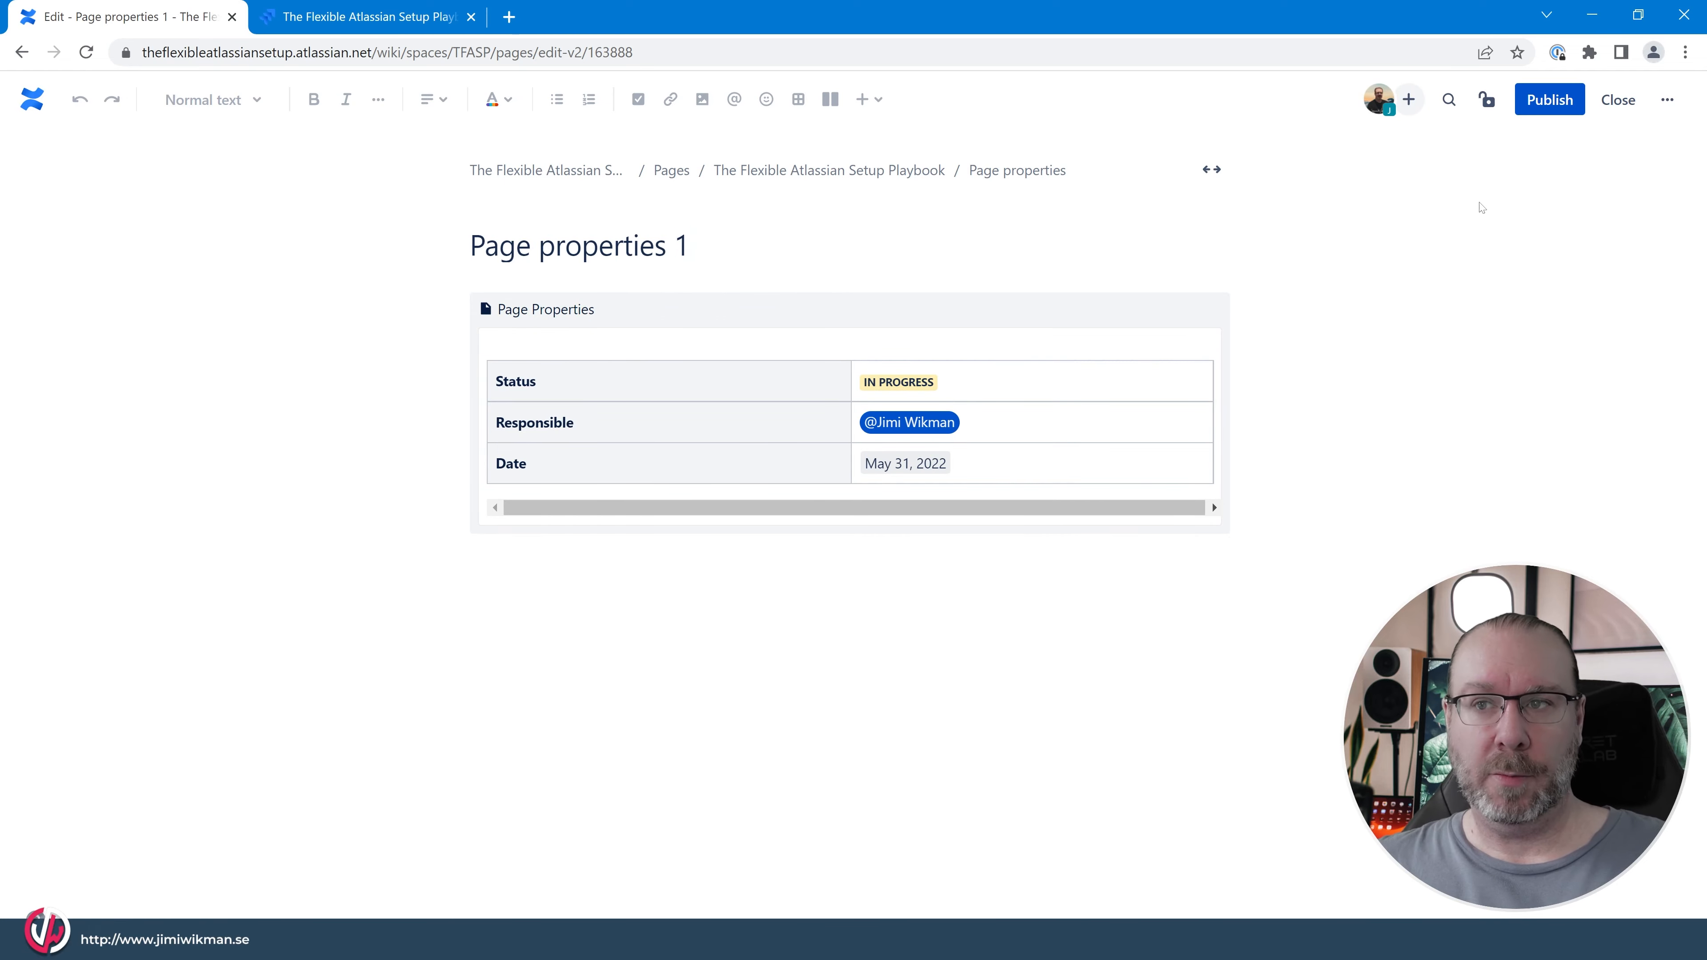
{"action": "left_click", "coordinate": [1537, 102]}
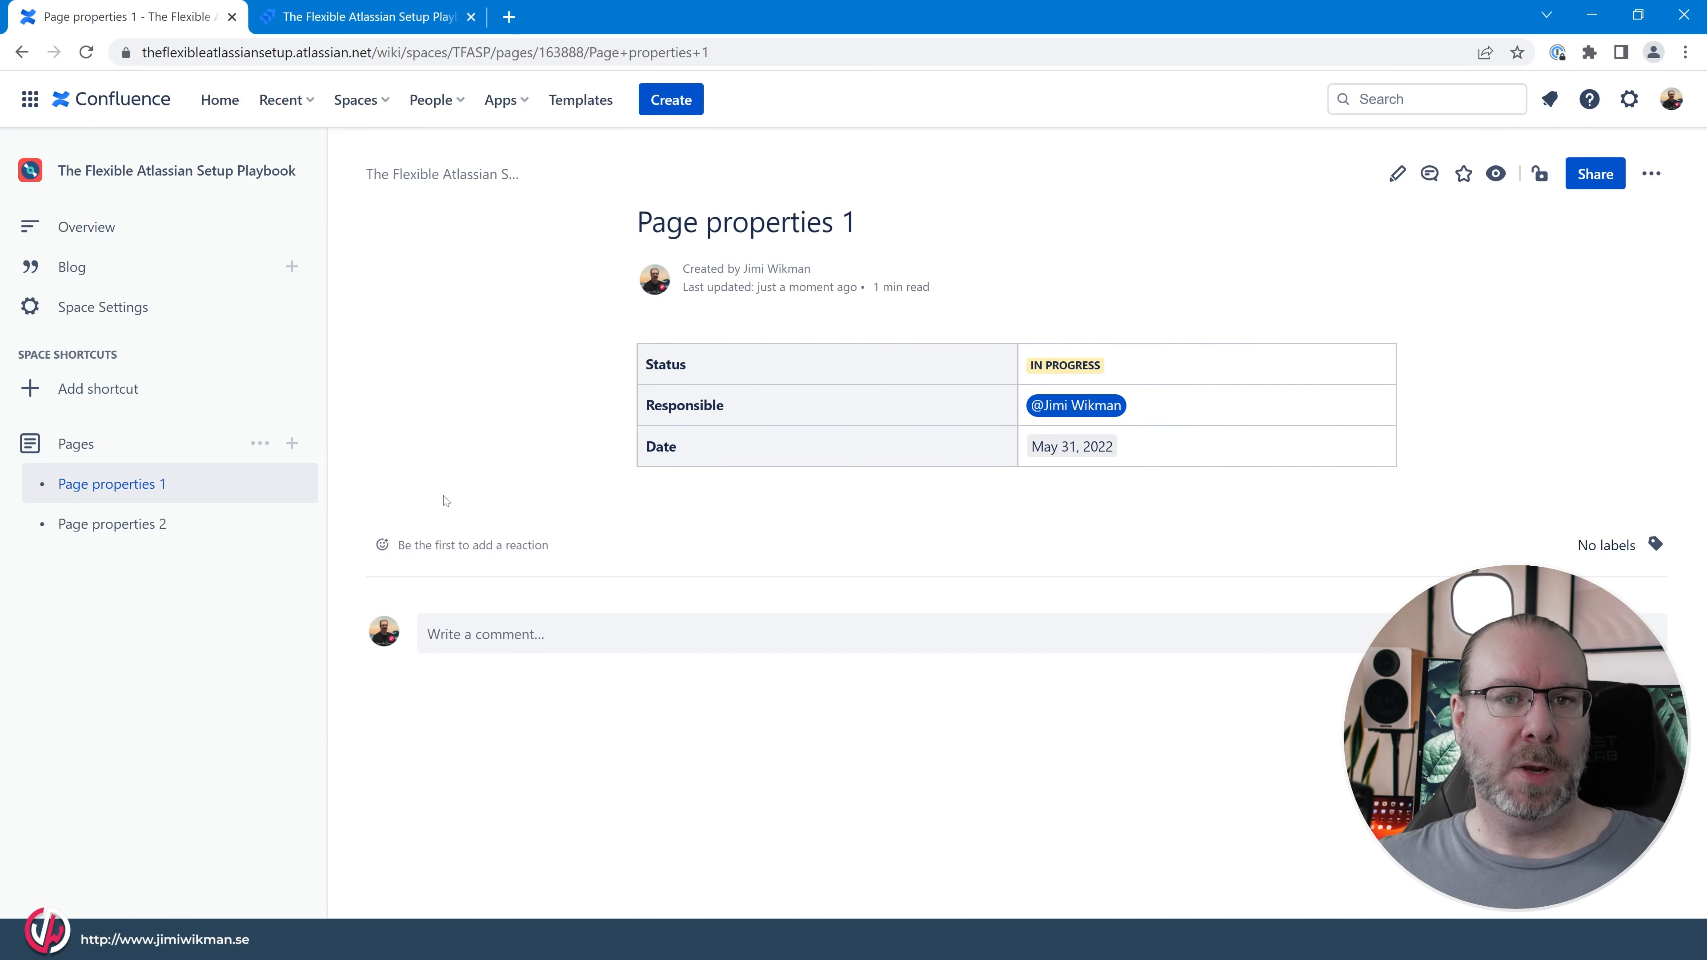
Create a new page in The Flexible Atlassian Setup Playbook space titled "Page Properties".
{"action": "left_click", "coordinate": [291, 444]}
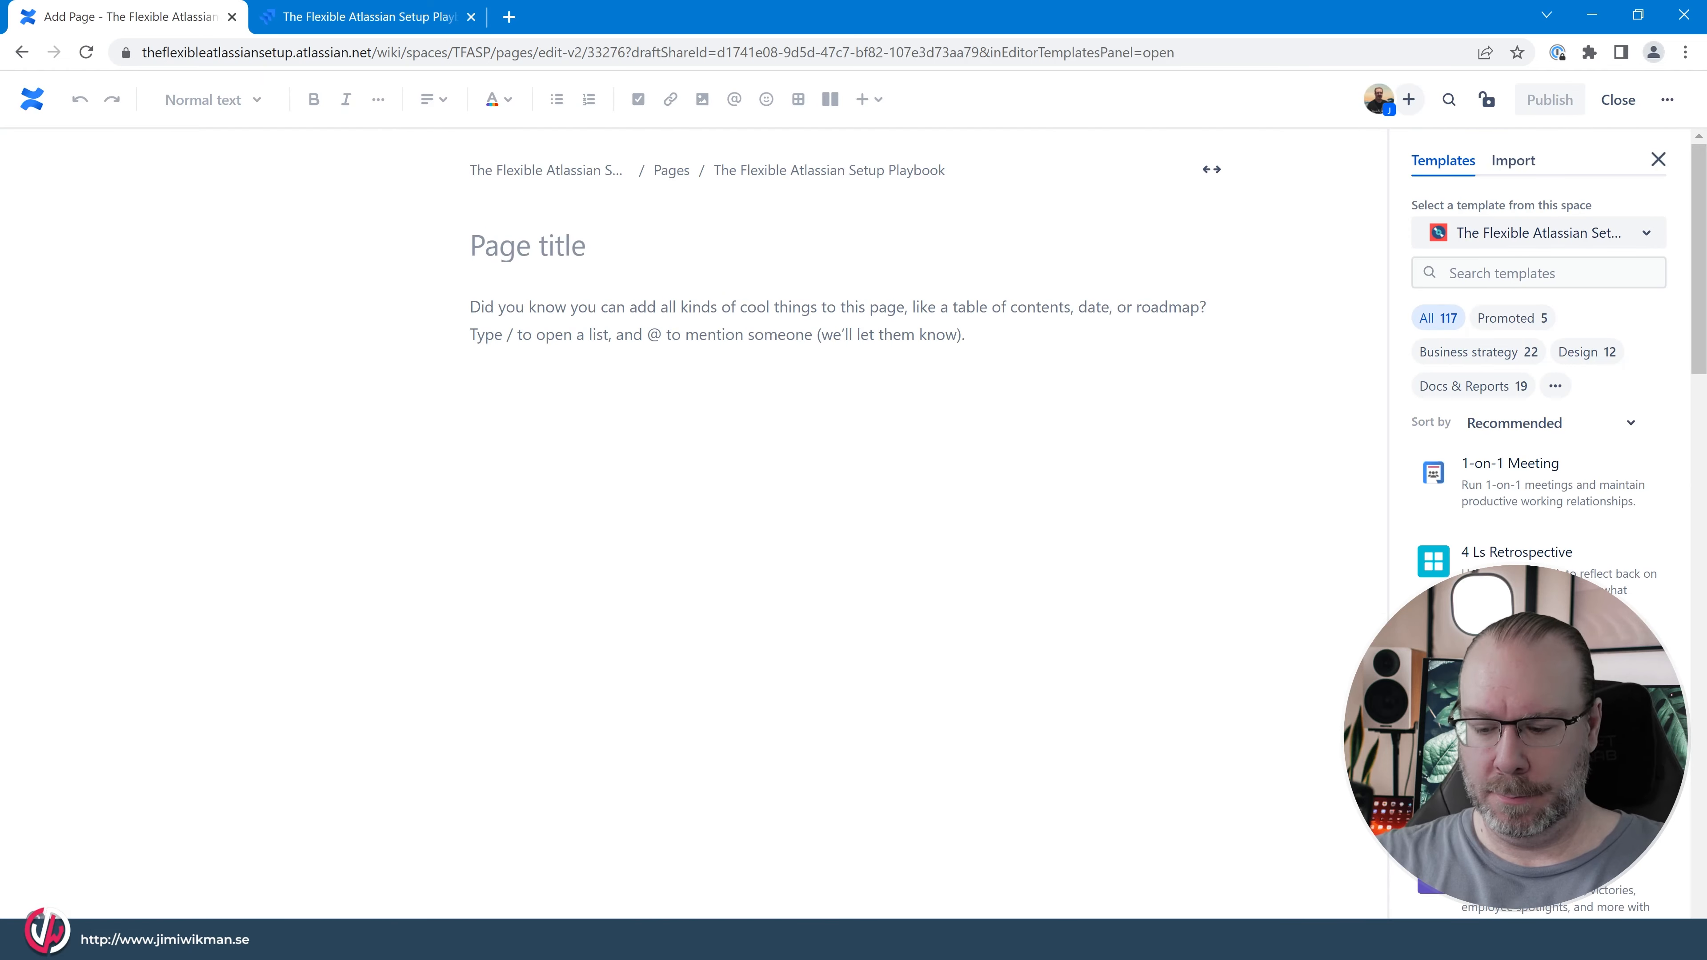
{"action": "type", "text": "Page Pro"}
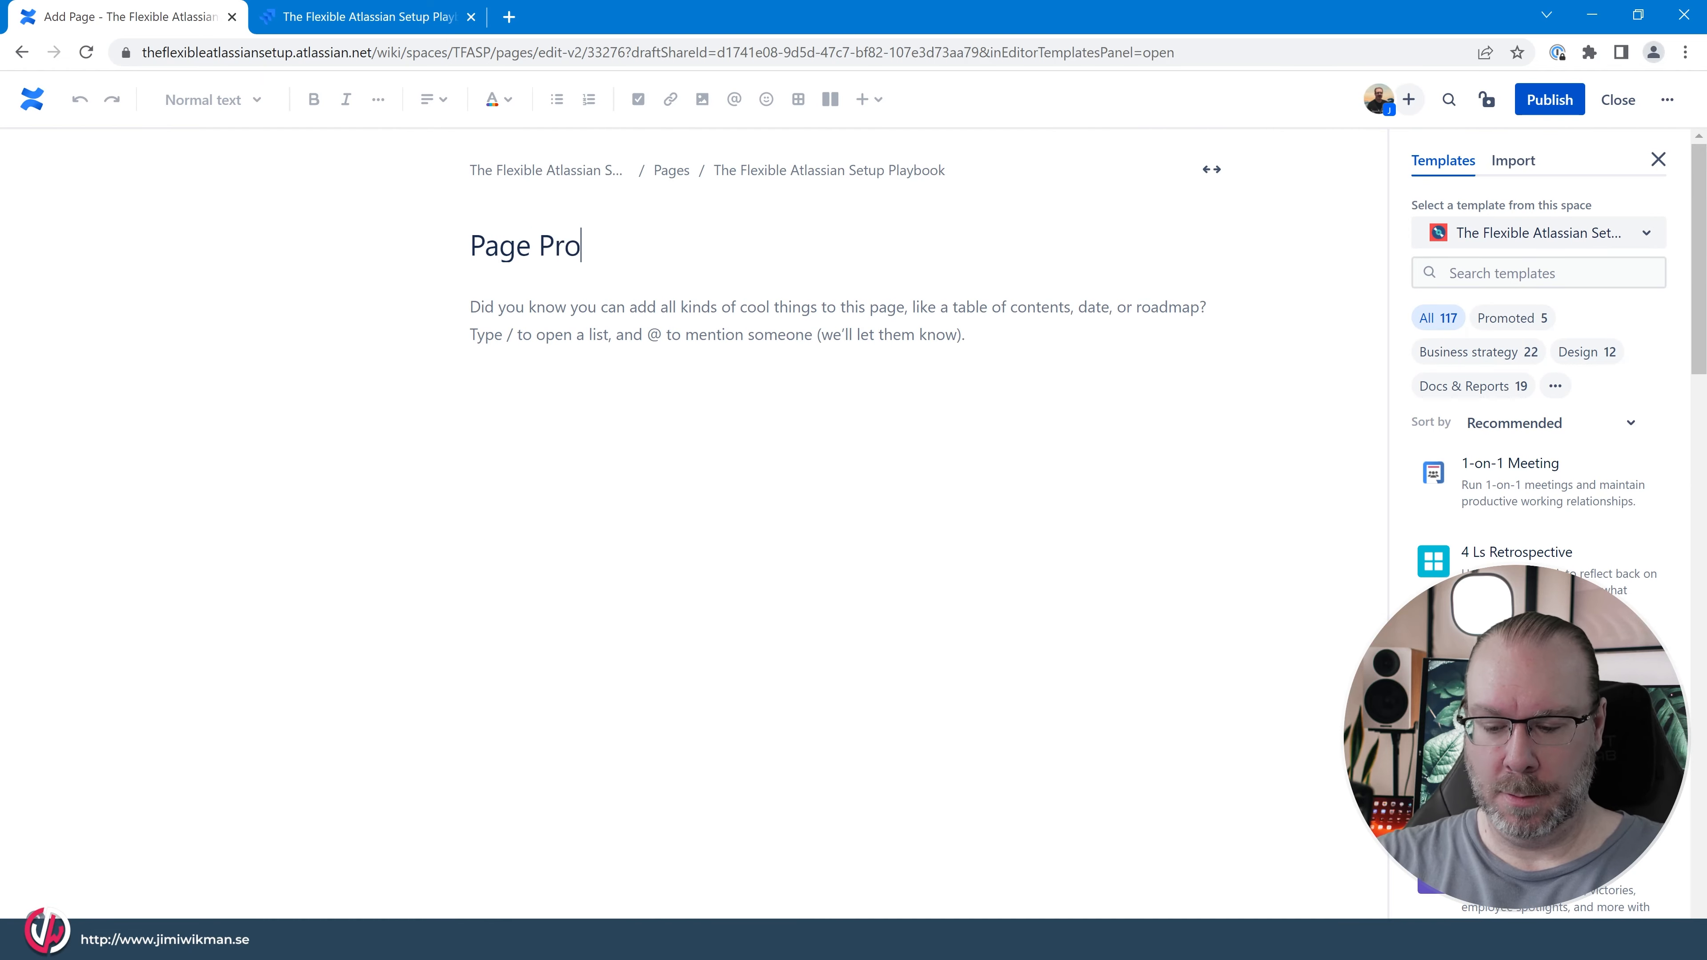
{"action": "type", "text": "perties"}
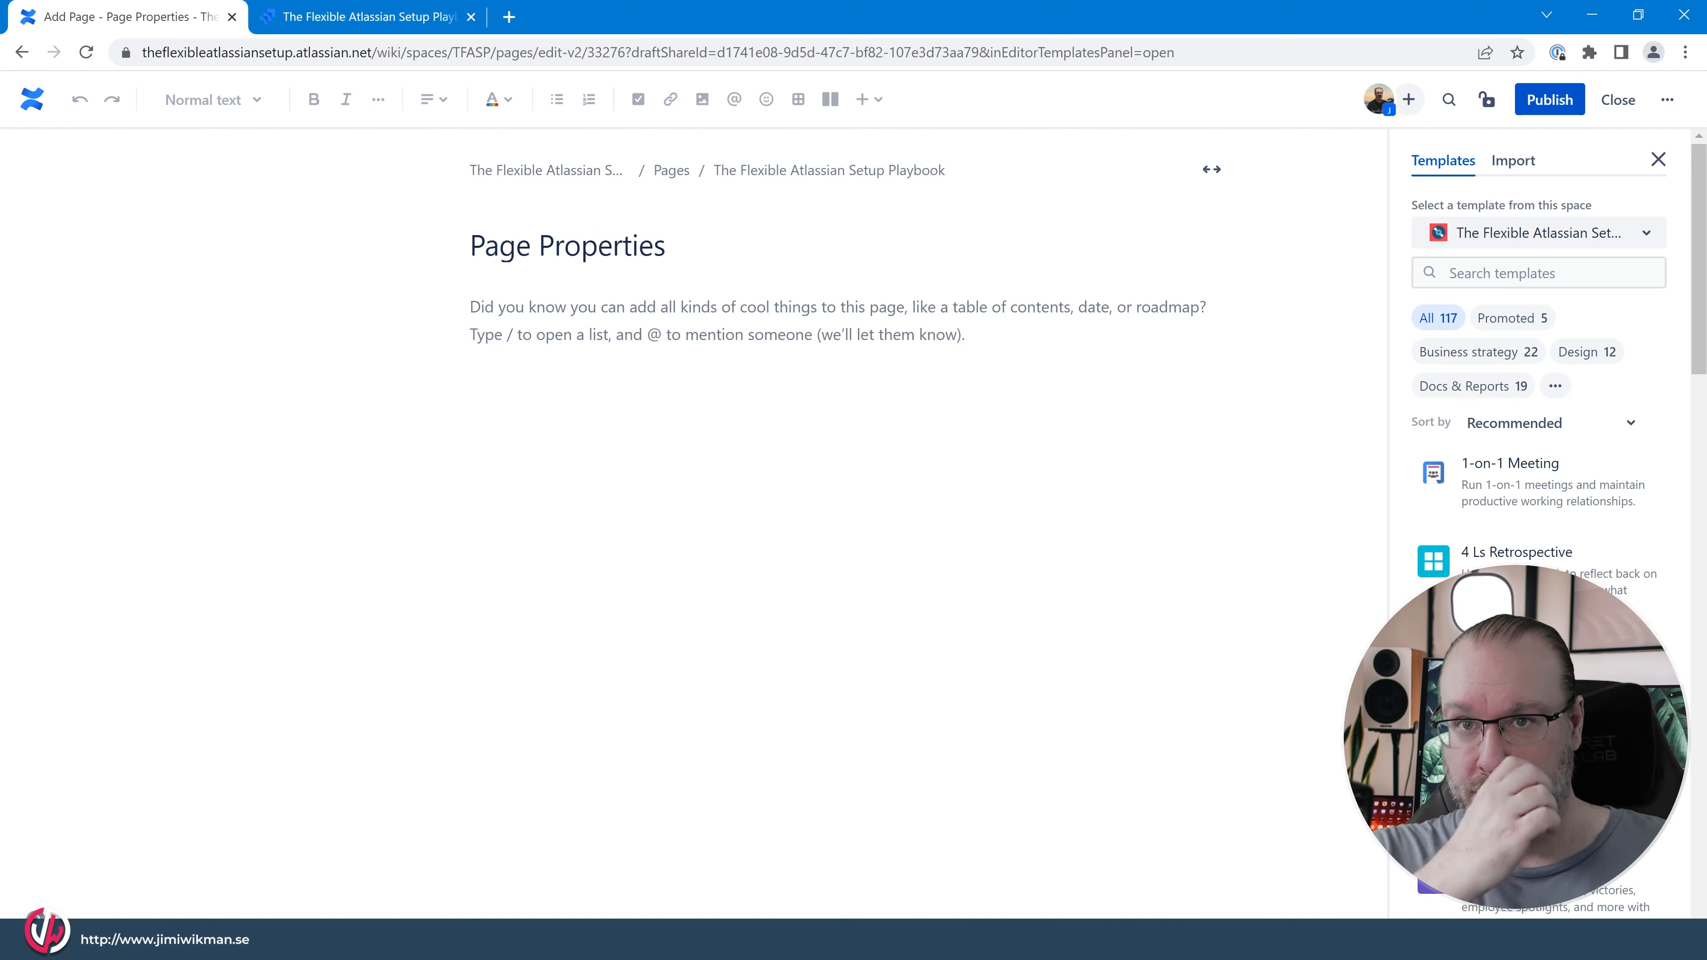
Insert a Page Properties Report macro in the body of the new page.
{"action": "left_click", "coordinate": [470, 307]}
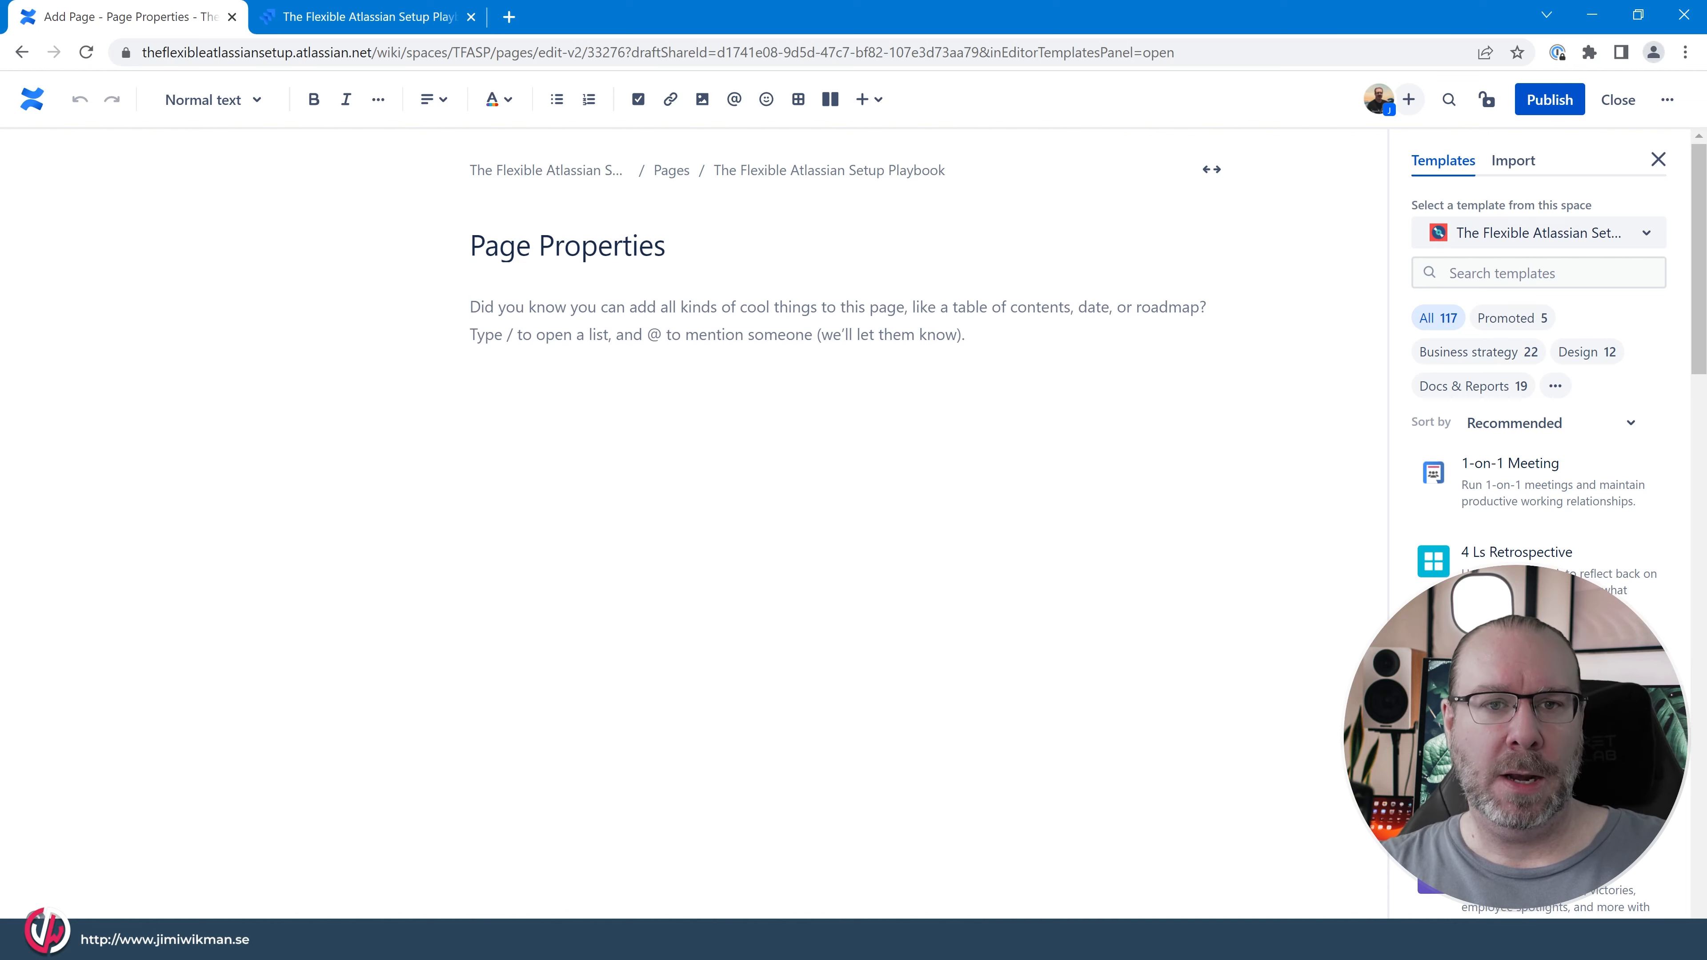
{"action": "type", "text": "/"}
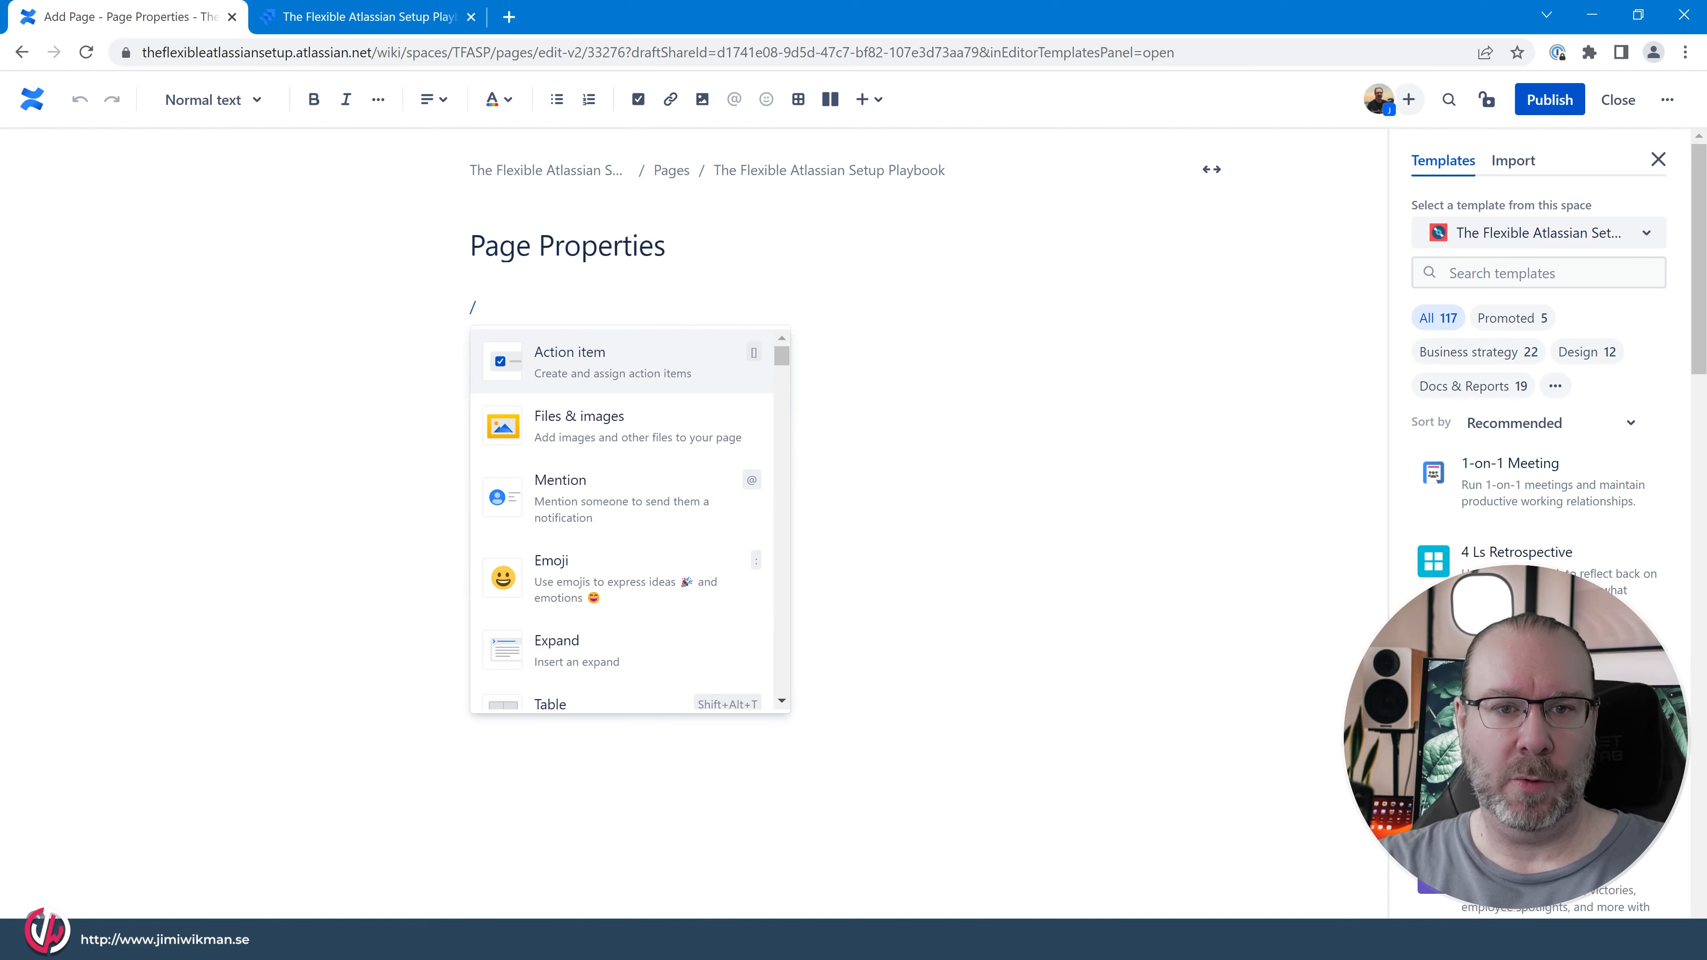
{"action": "type", "text": "pro"}
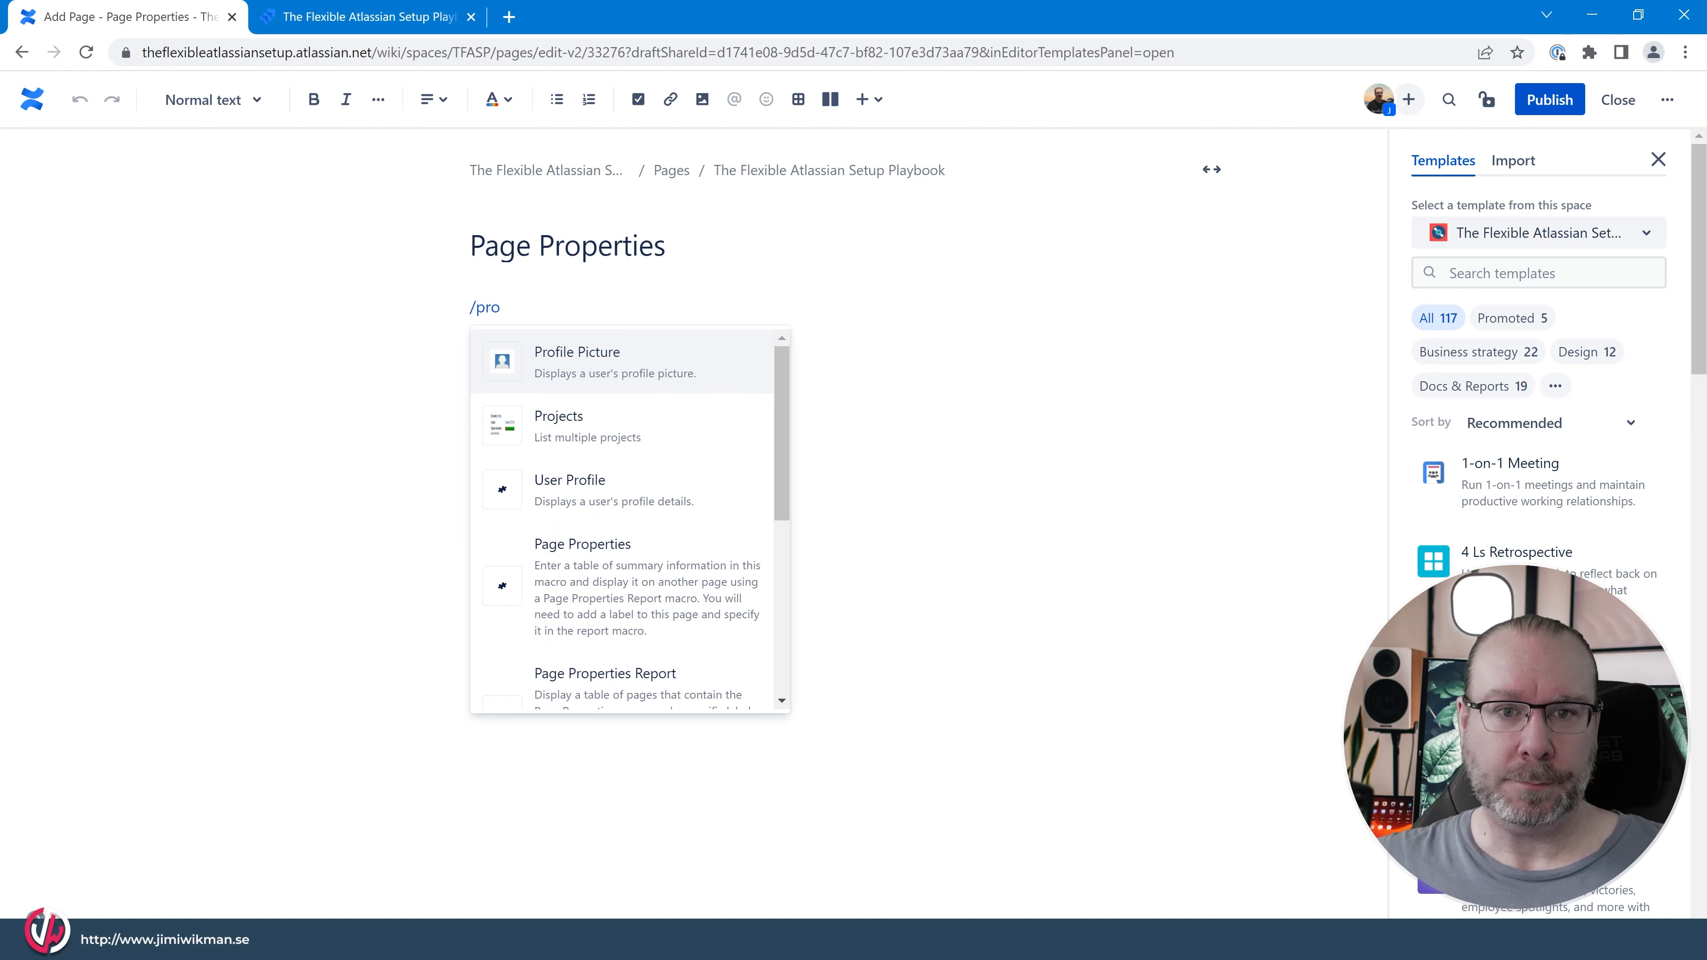
{"action": "scroll", "coordinate": [655, 615], "scroll_direction": "down", "scroll_amount": 3}
{"action": "left_click", "coordinate": [625, 478]}
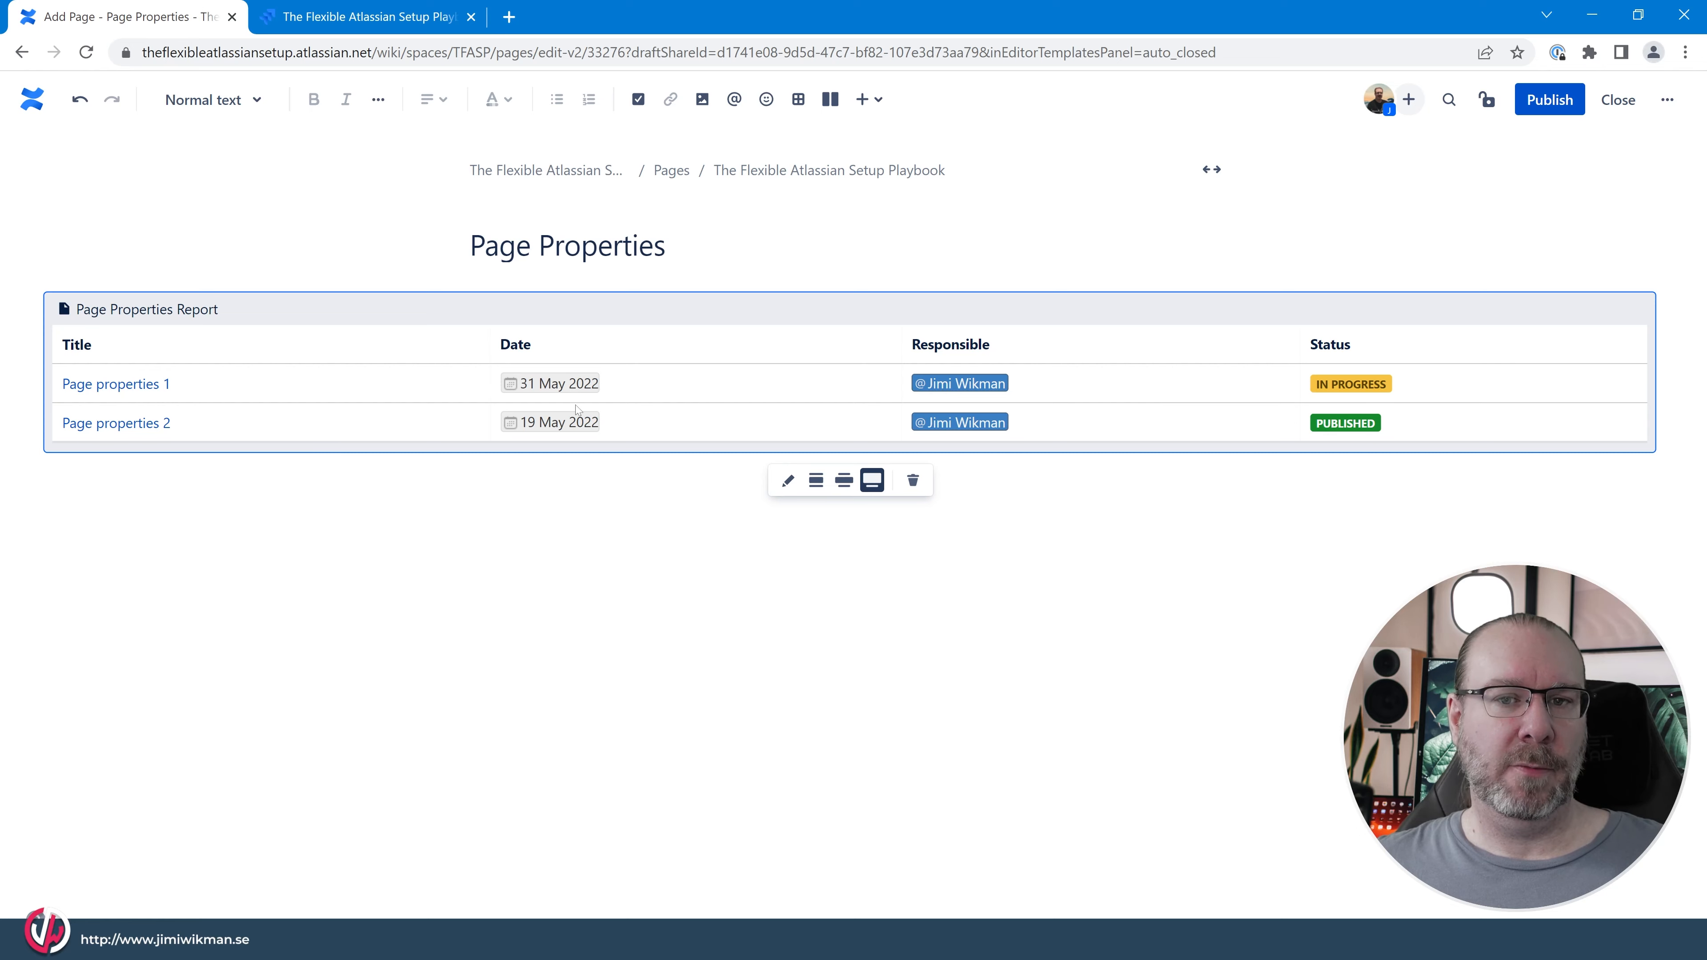
Edit the Page Properties Report macro and set its Label to page_properties.
{"action": "left_click", "coordinate": [790, 481]}
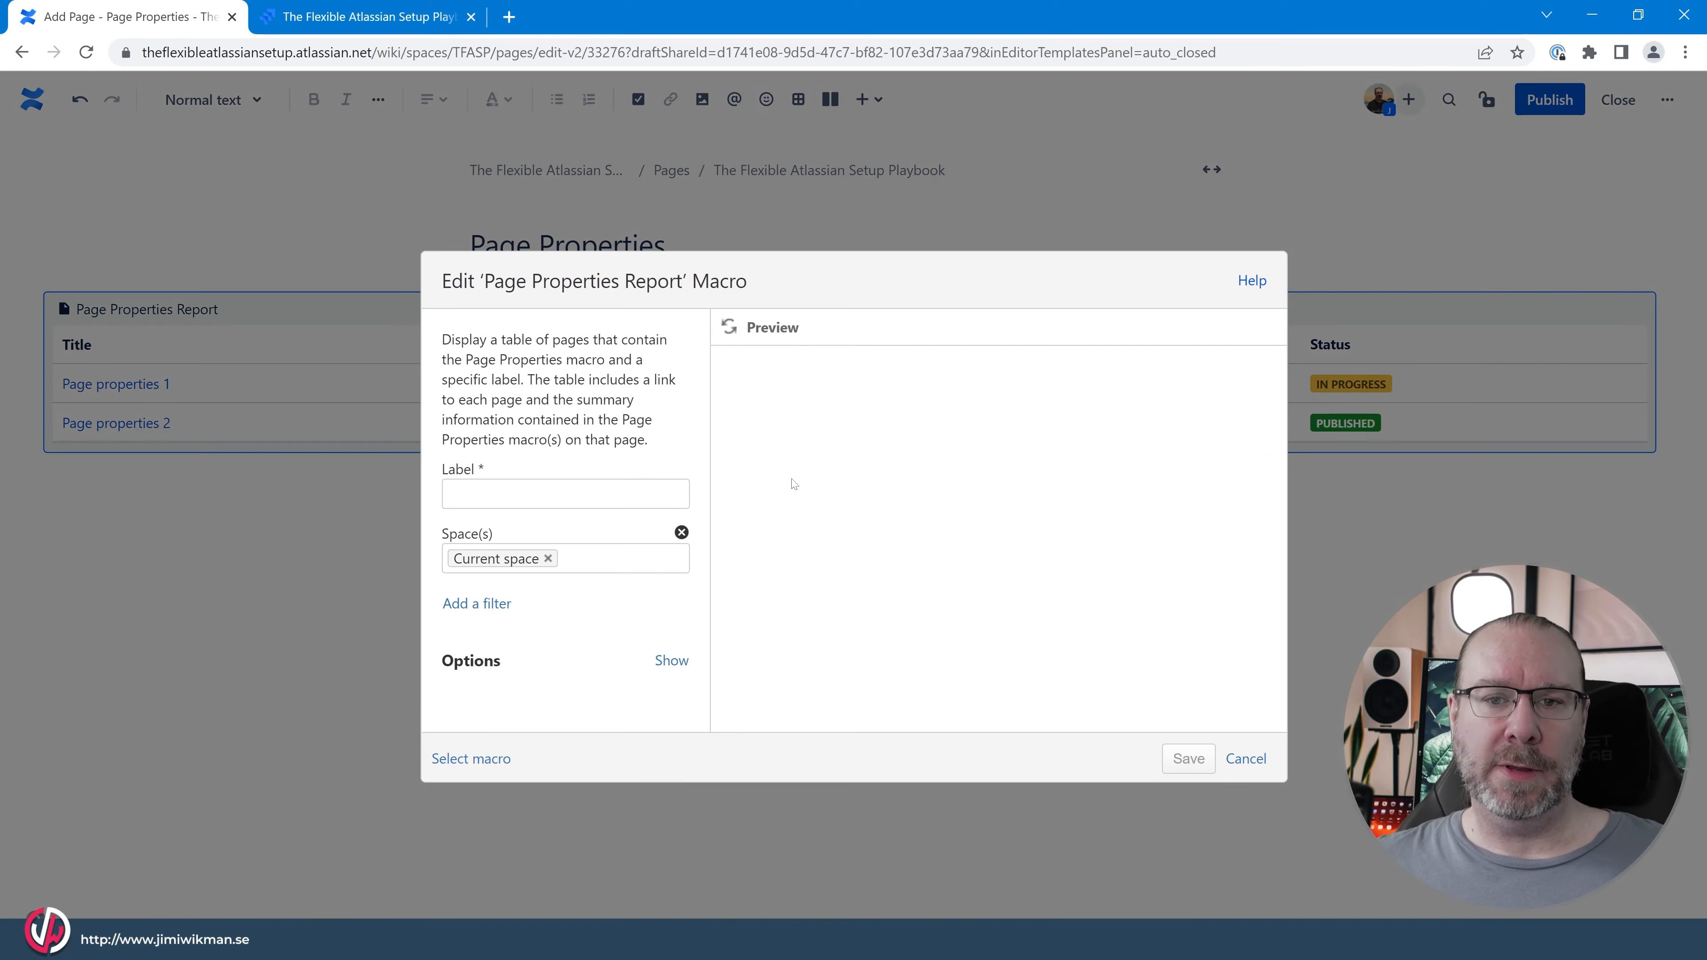
{"action": "left_click", "coordinate": [522, 488]}
{"action": "left_click", "coordinate": [526, 492]}
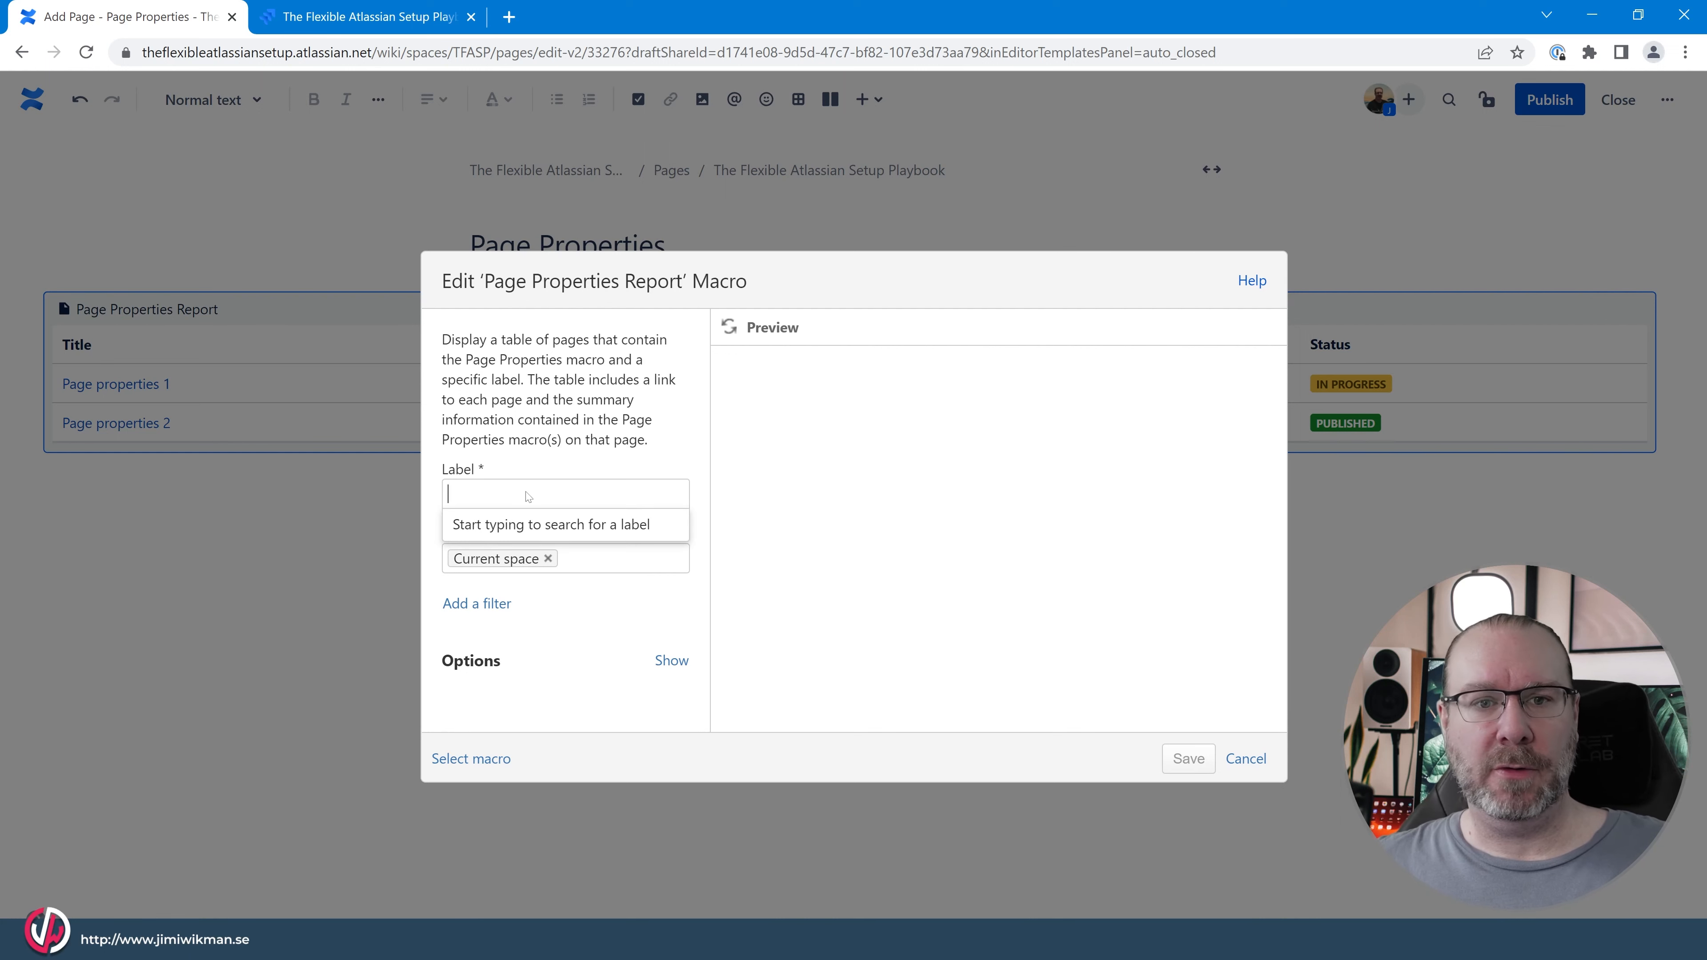
{"action": "type", "text": "p"}
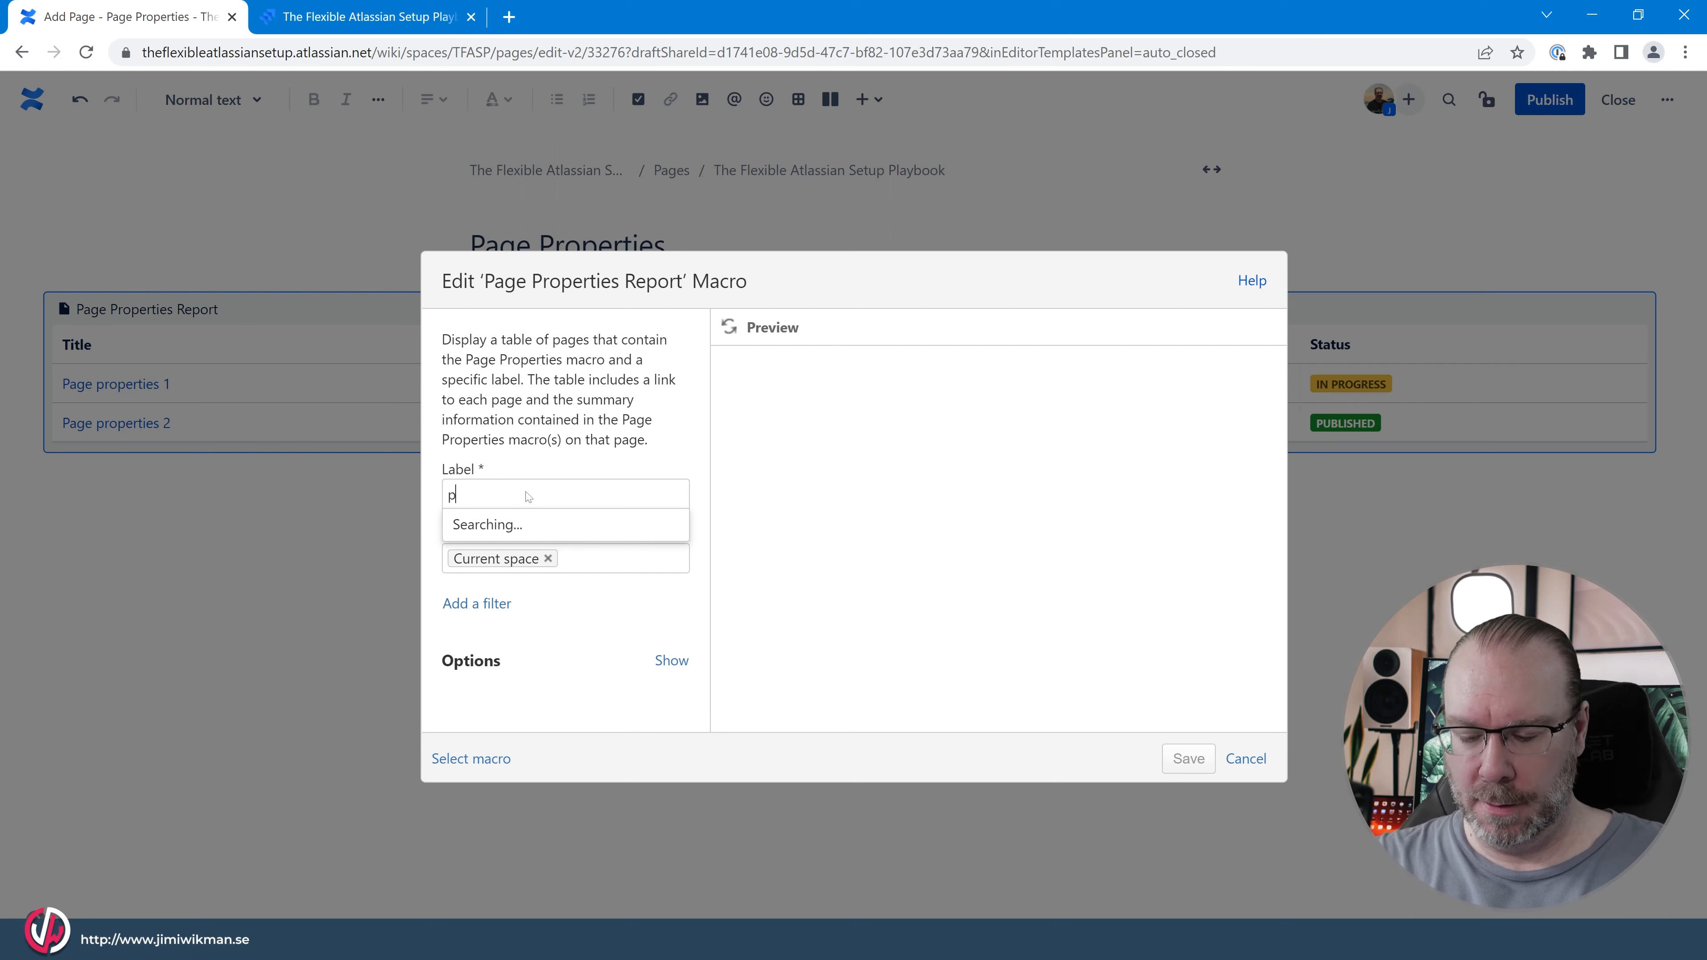
{"action": "type", "text": "age_"}
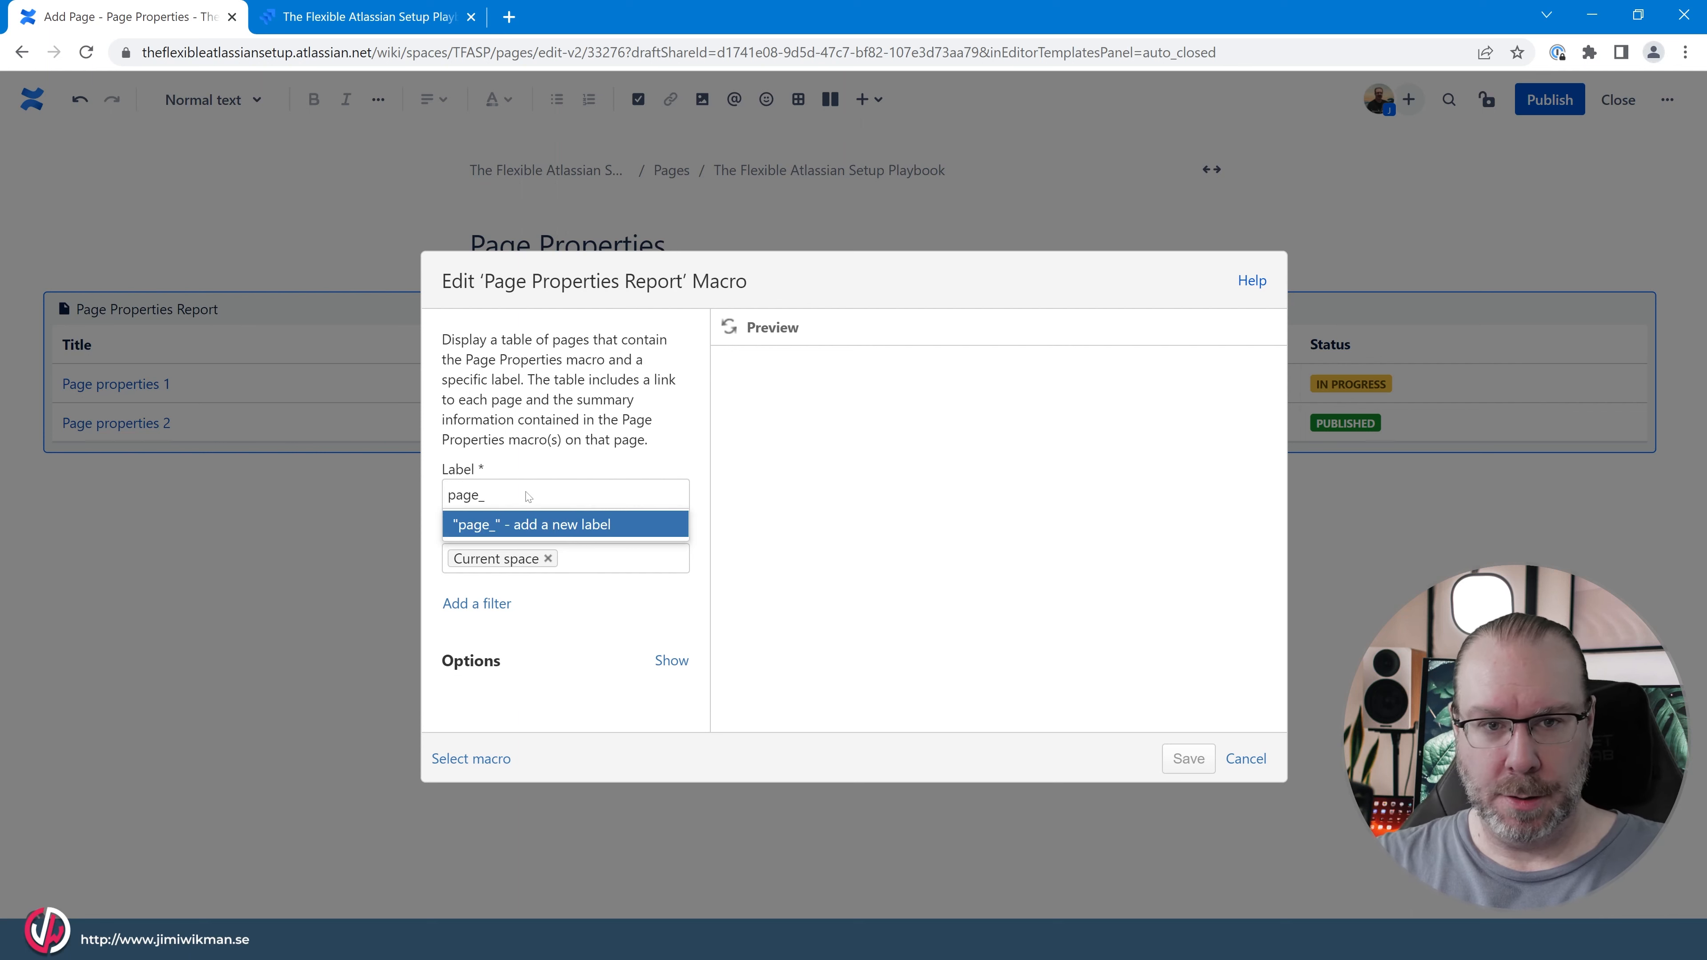
{"action": "type", "text": "properties"}
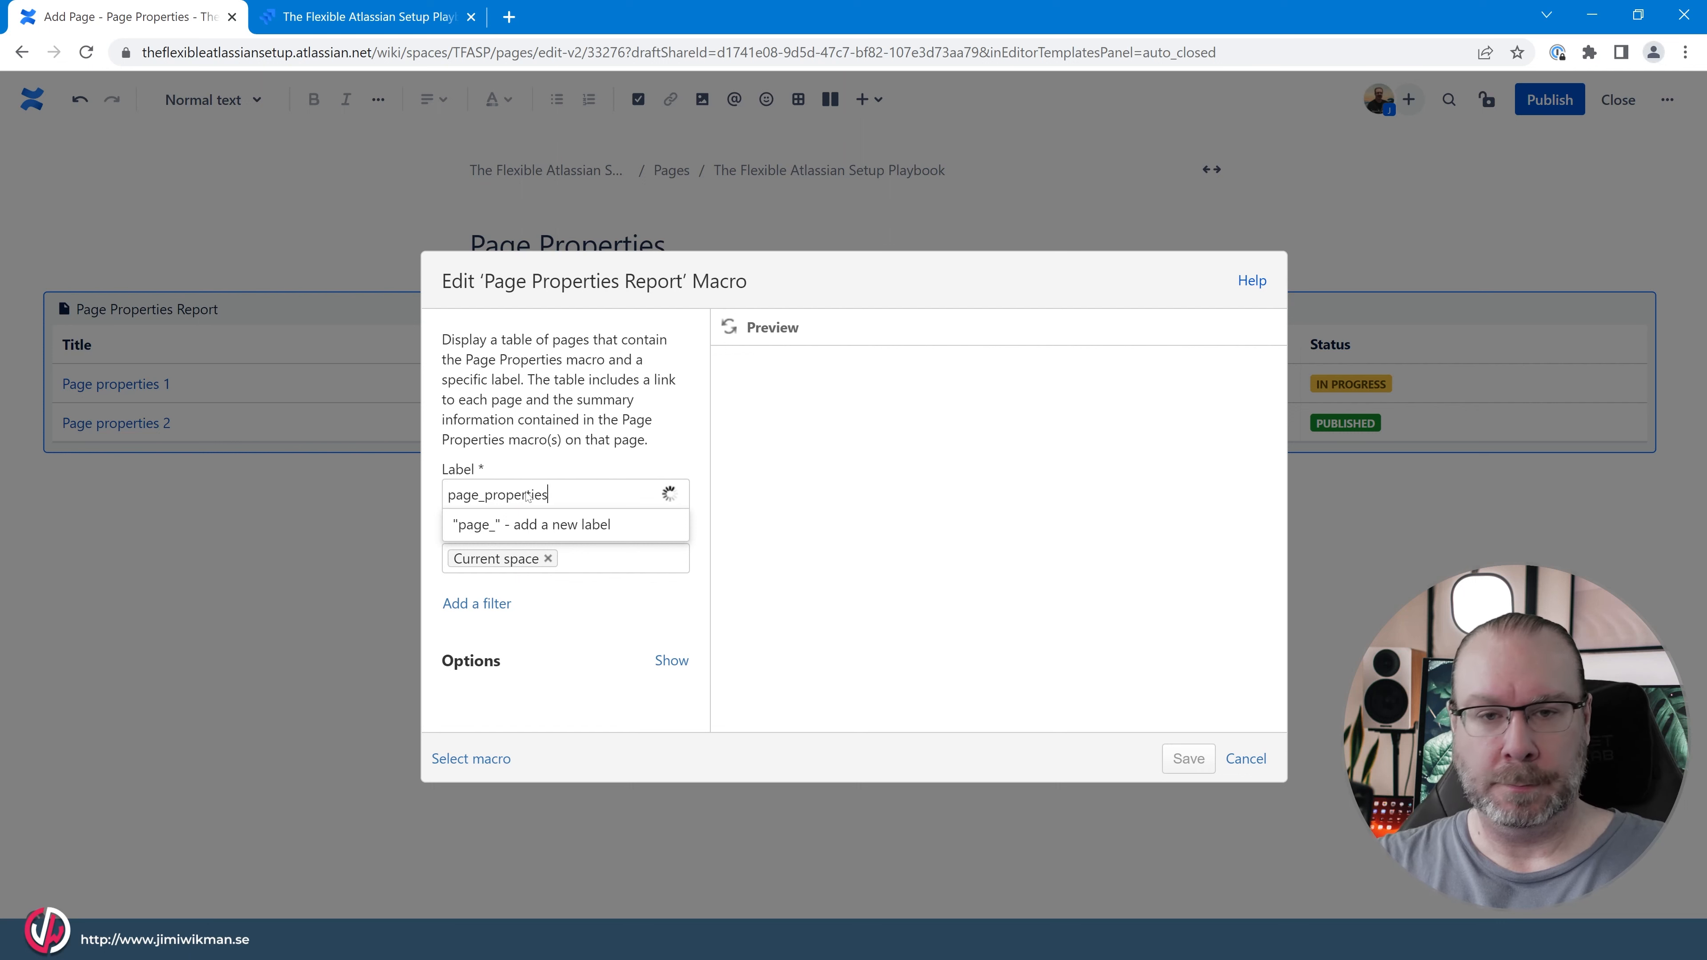
{"action": "left_click", "coordinate": [563, 523]}
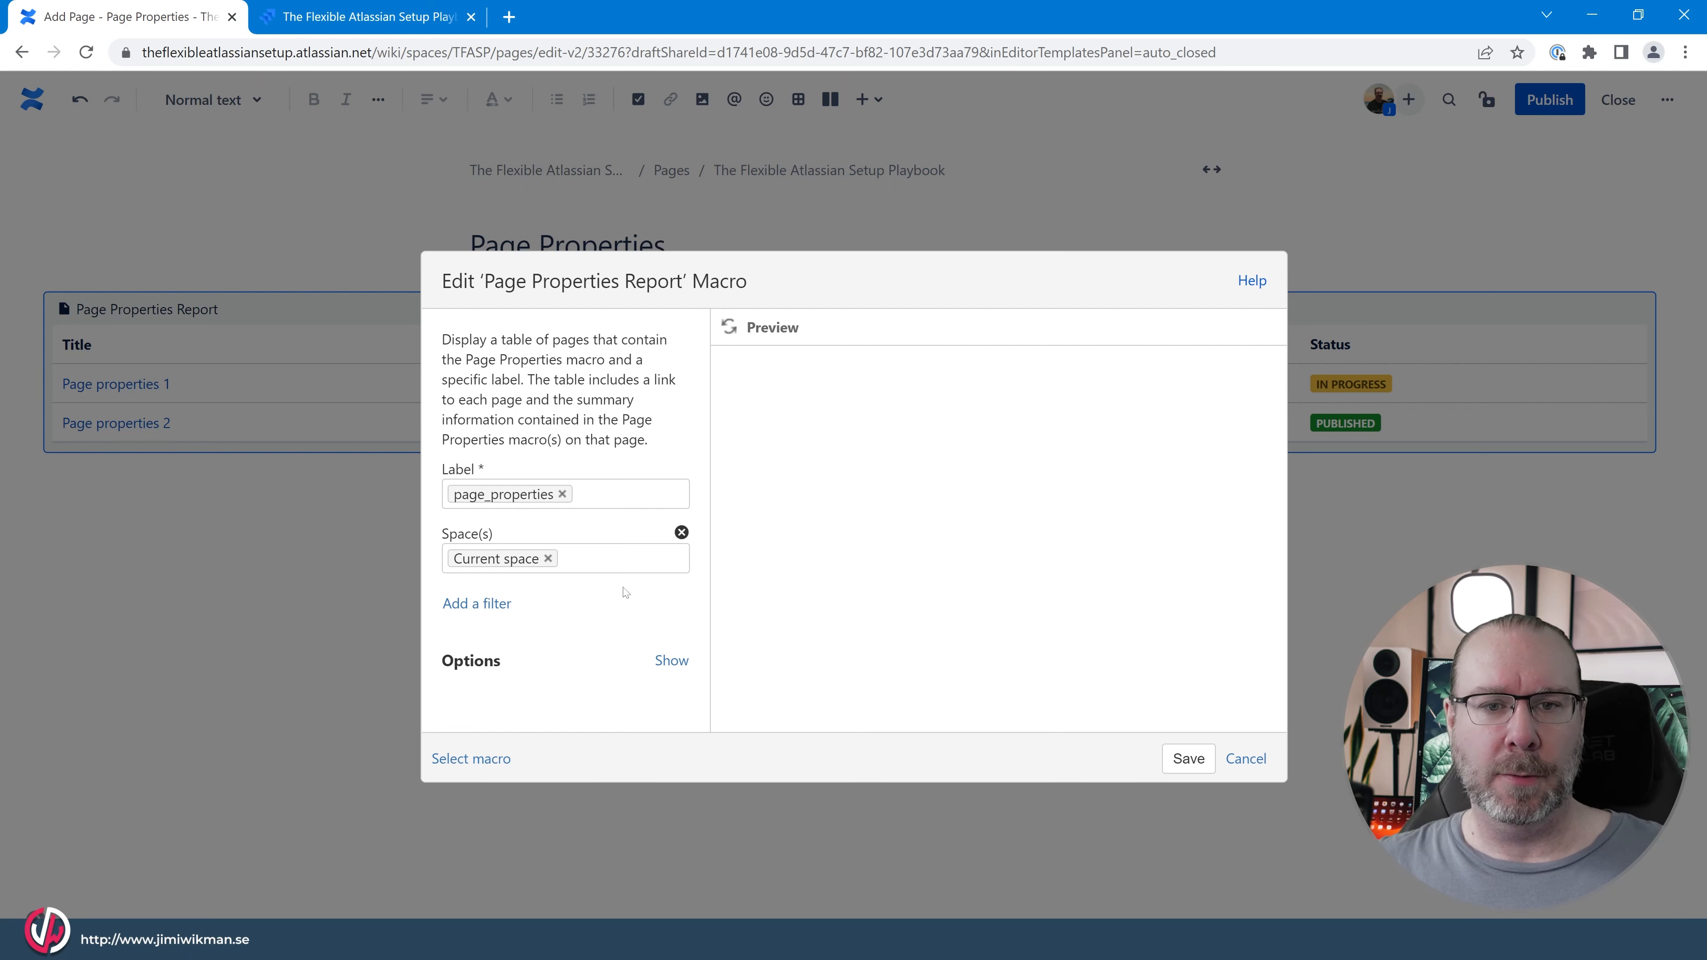
Review the report macro's available filters, try adding an Of type filter, and remove it again.
{"action": "left_click", "coordinate": [499, 603]}
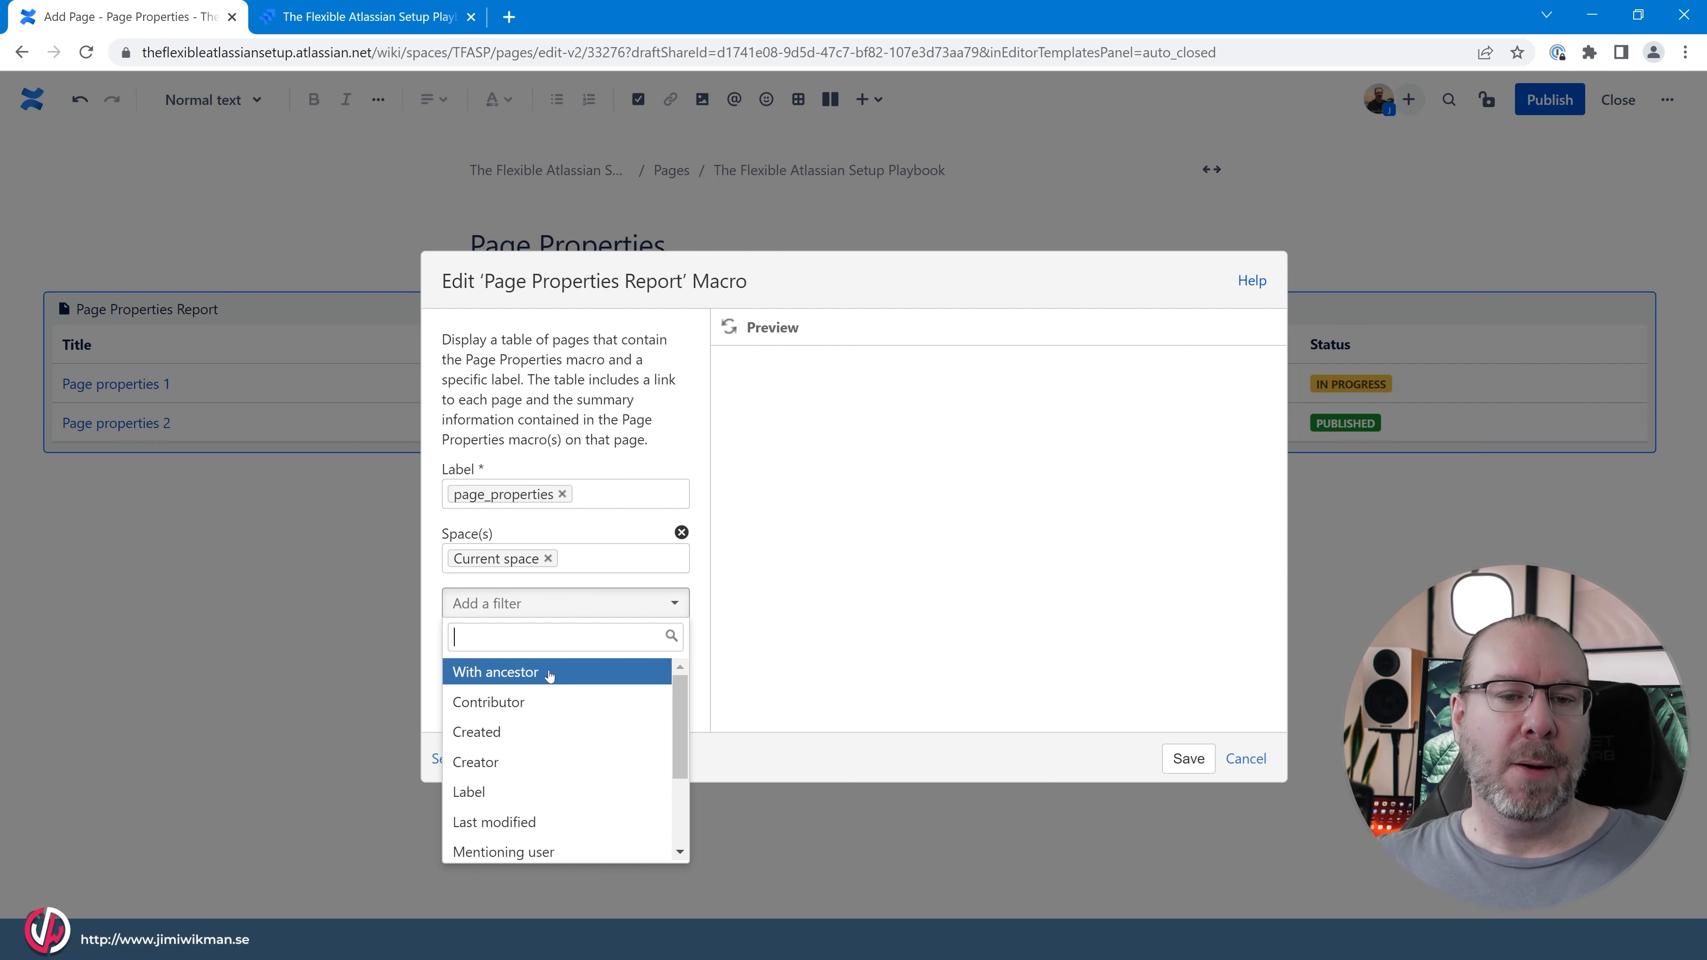
{"action": "left_click", "coordinate": [615, 577]}
{"action": "left_click", "coordinate": [602, 601]}
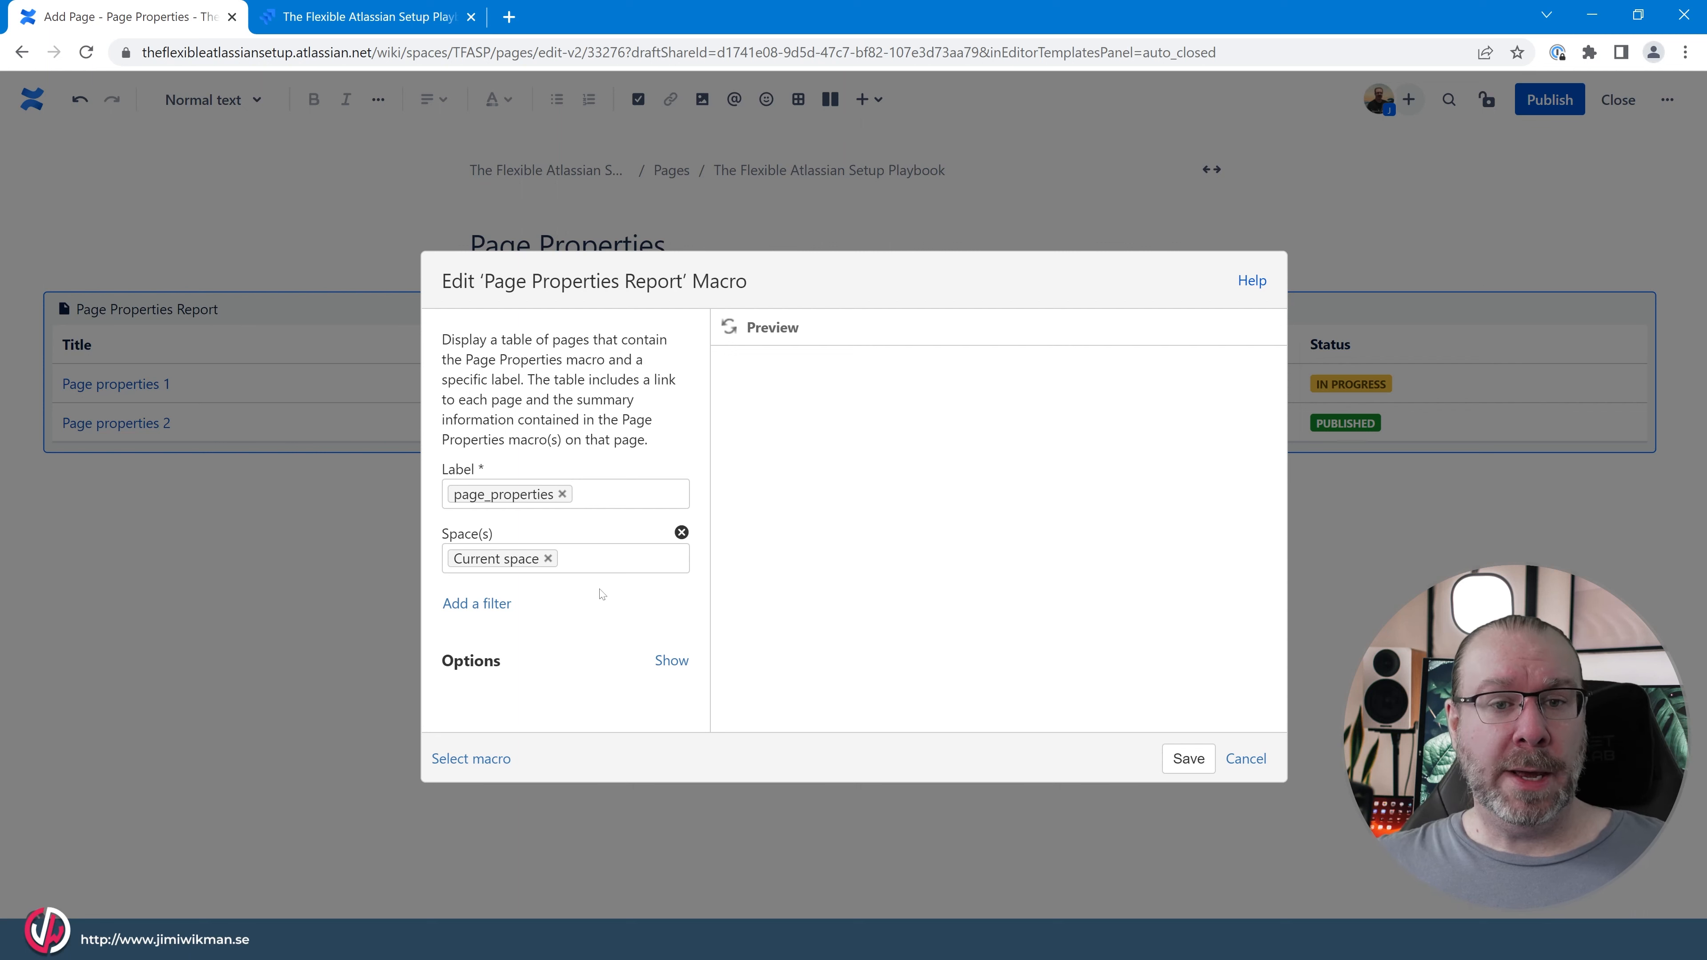
{"action": "left_click", "coordinate": [488, 607]}
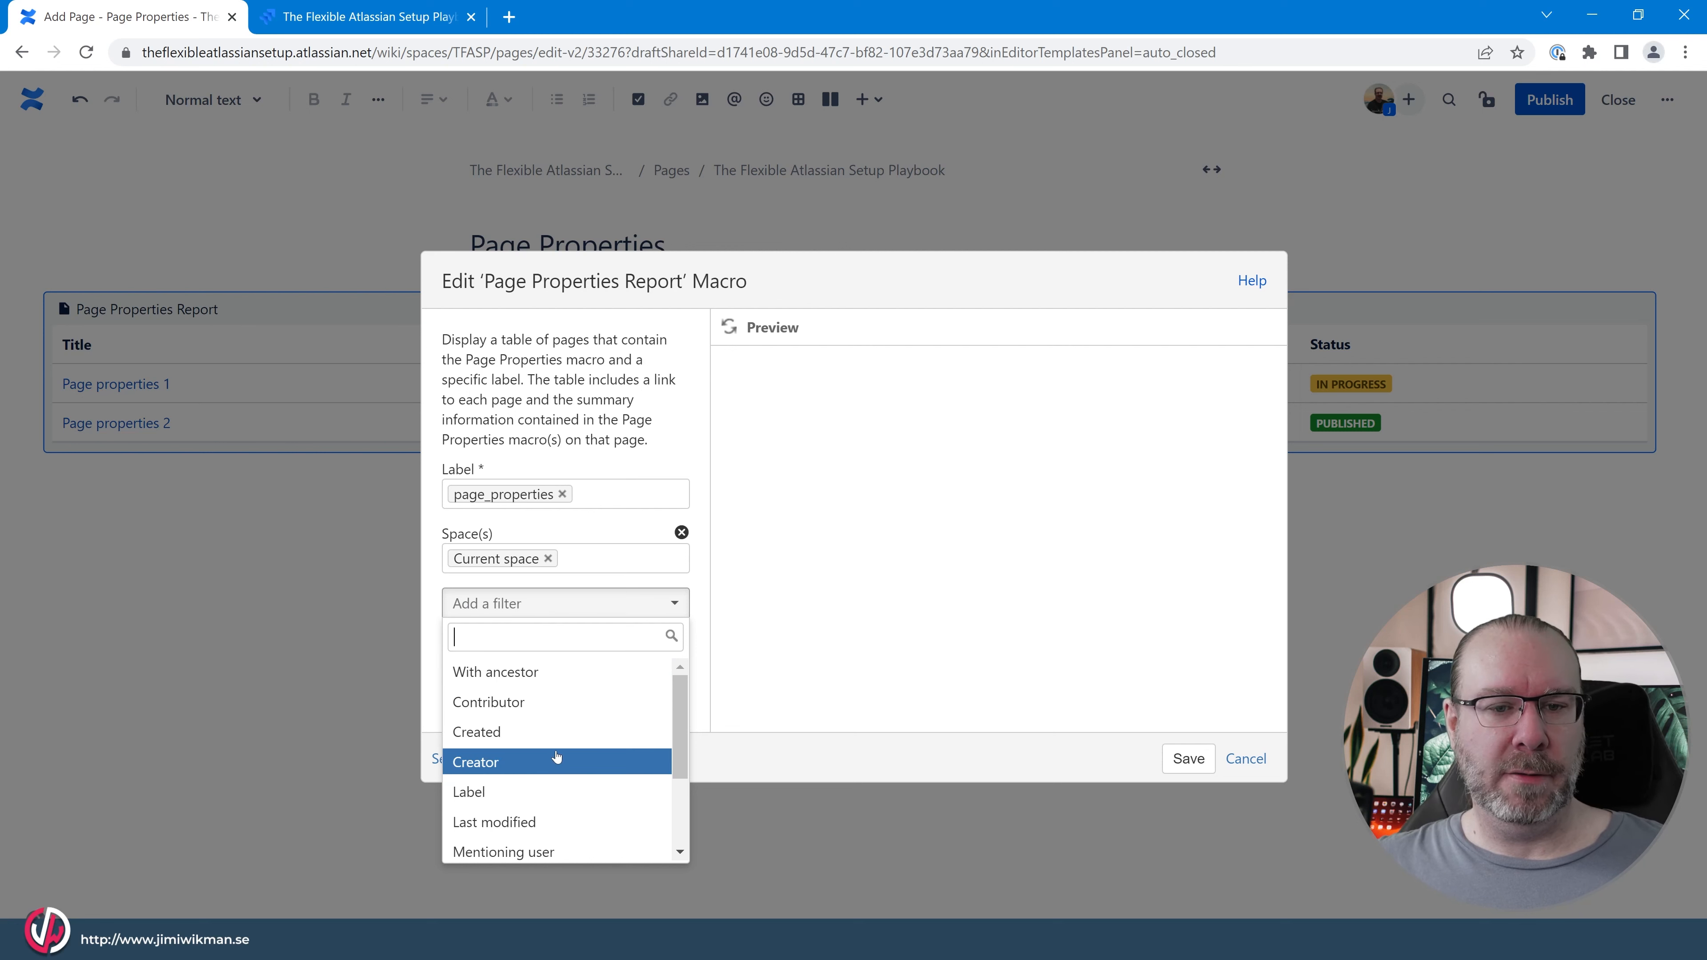
{"action": "scroll", "coordinate": [554, 703], "scroll_direction": "down", "scroll_amount": 3}
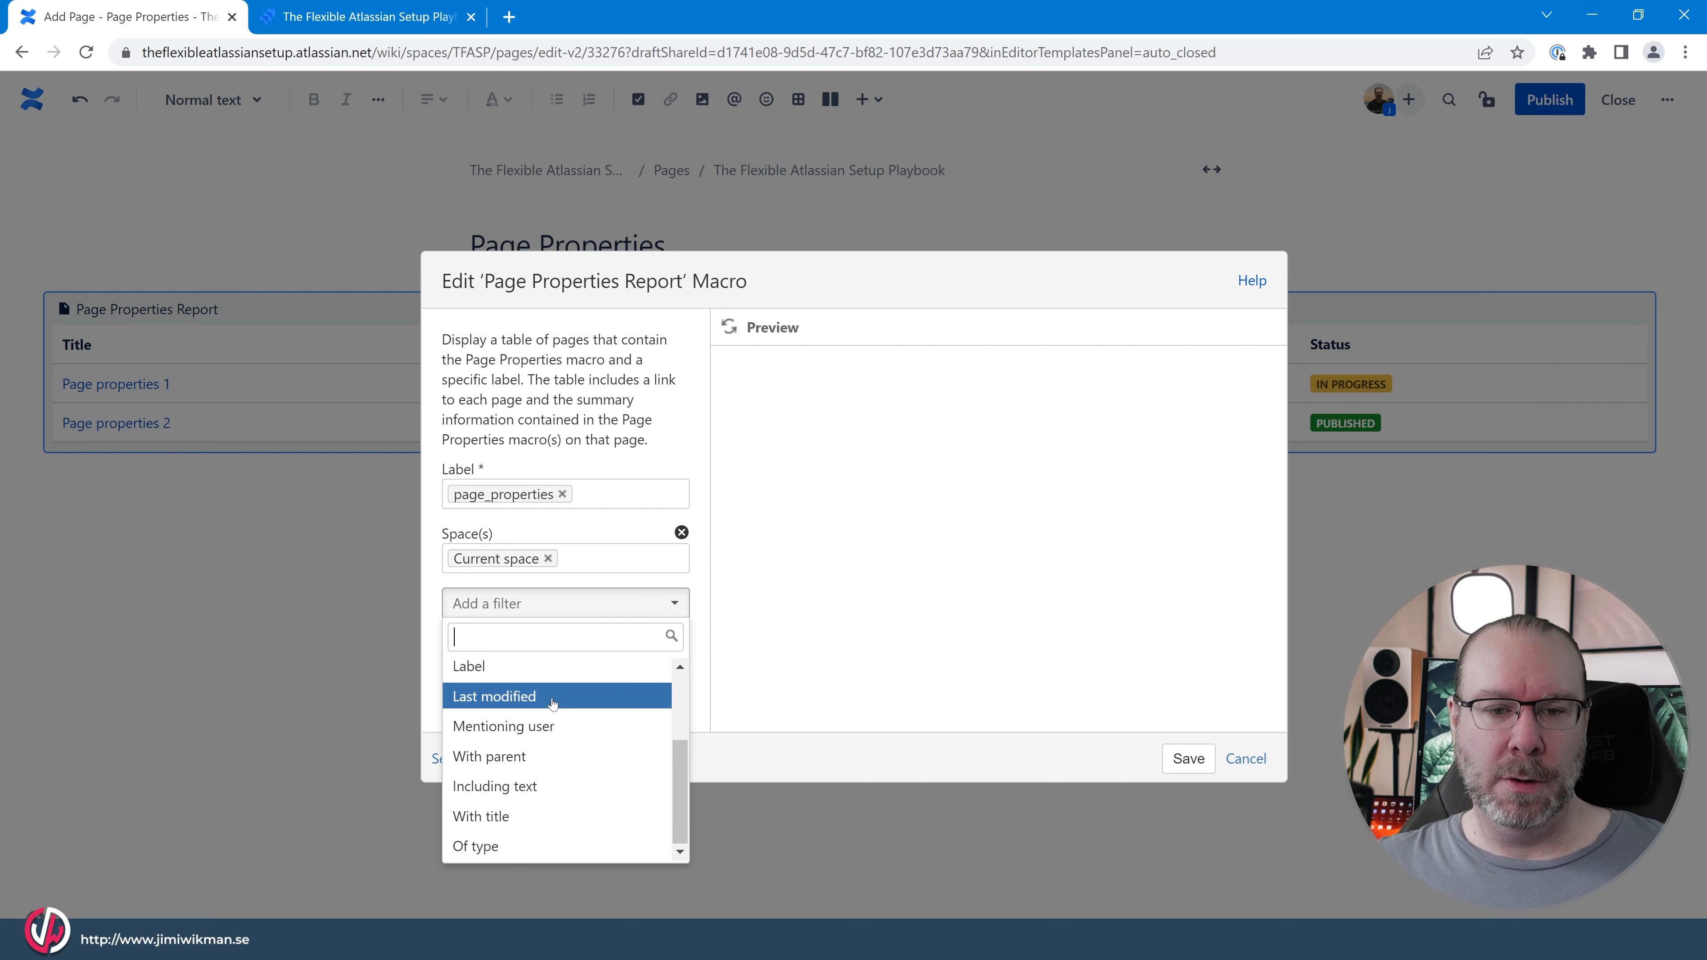
{"action": "left_click", "coordinate": [566, 848]}
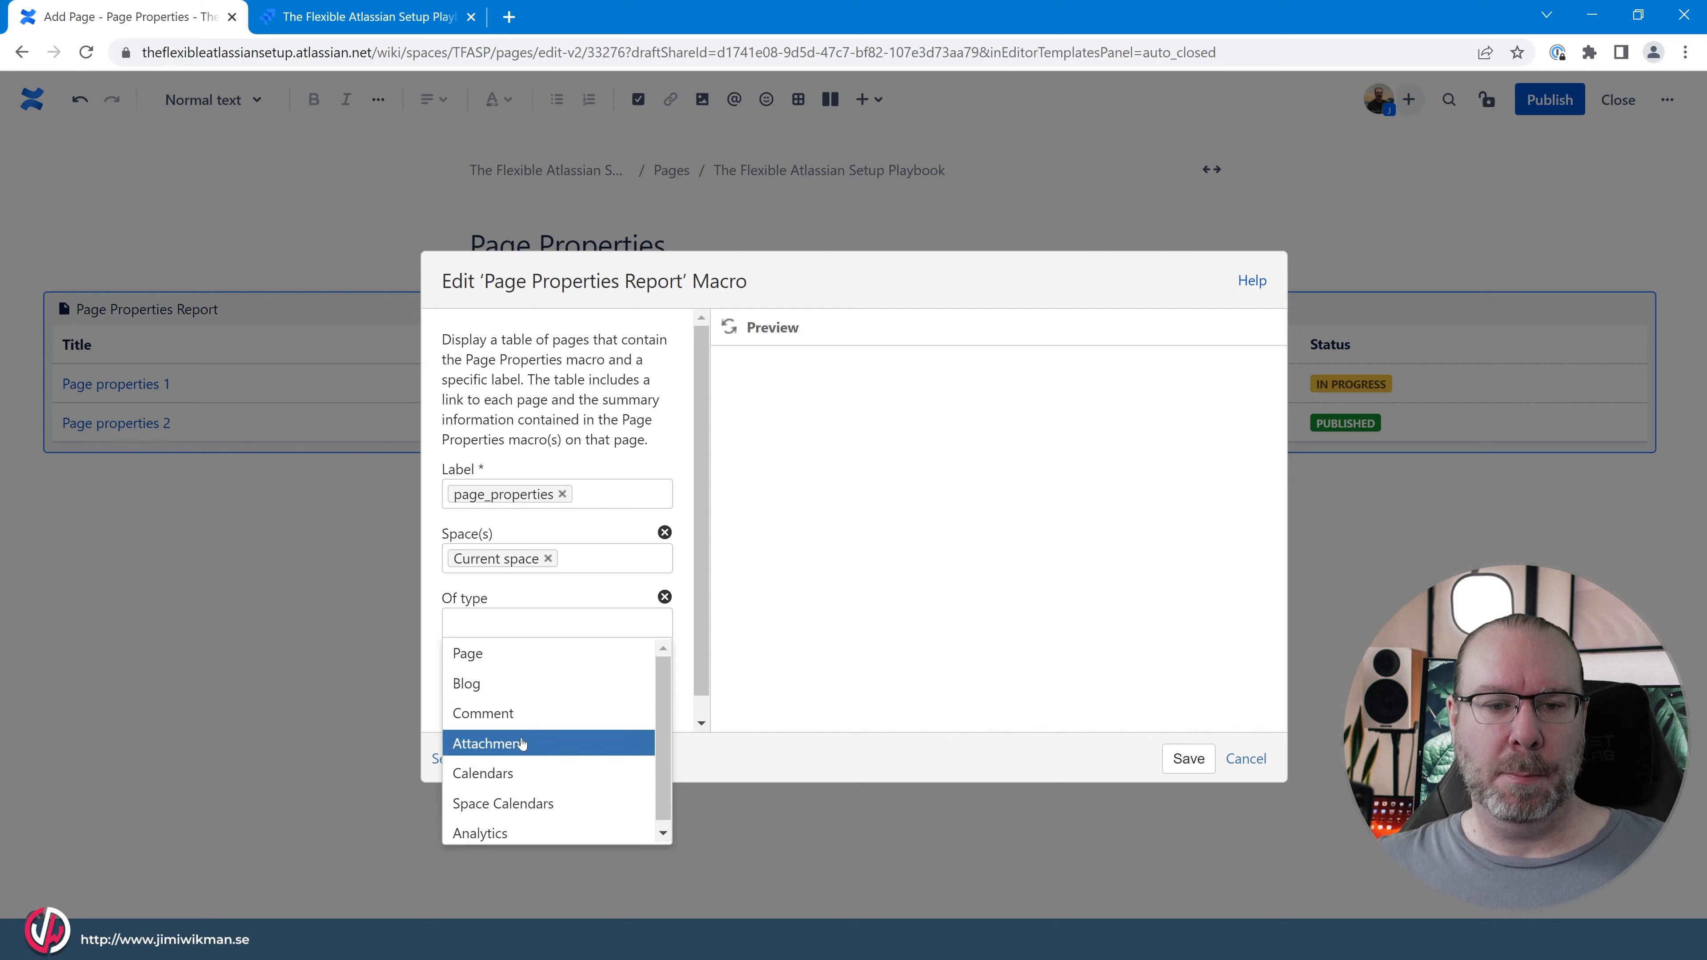
{"action": "left_click", "coordinate": [557, 603]}
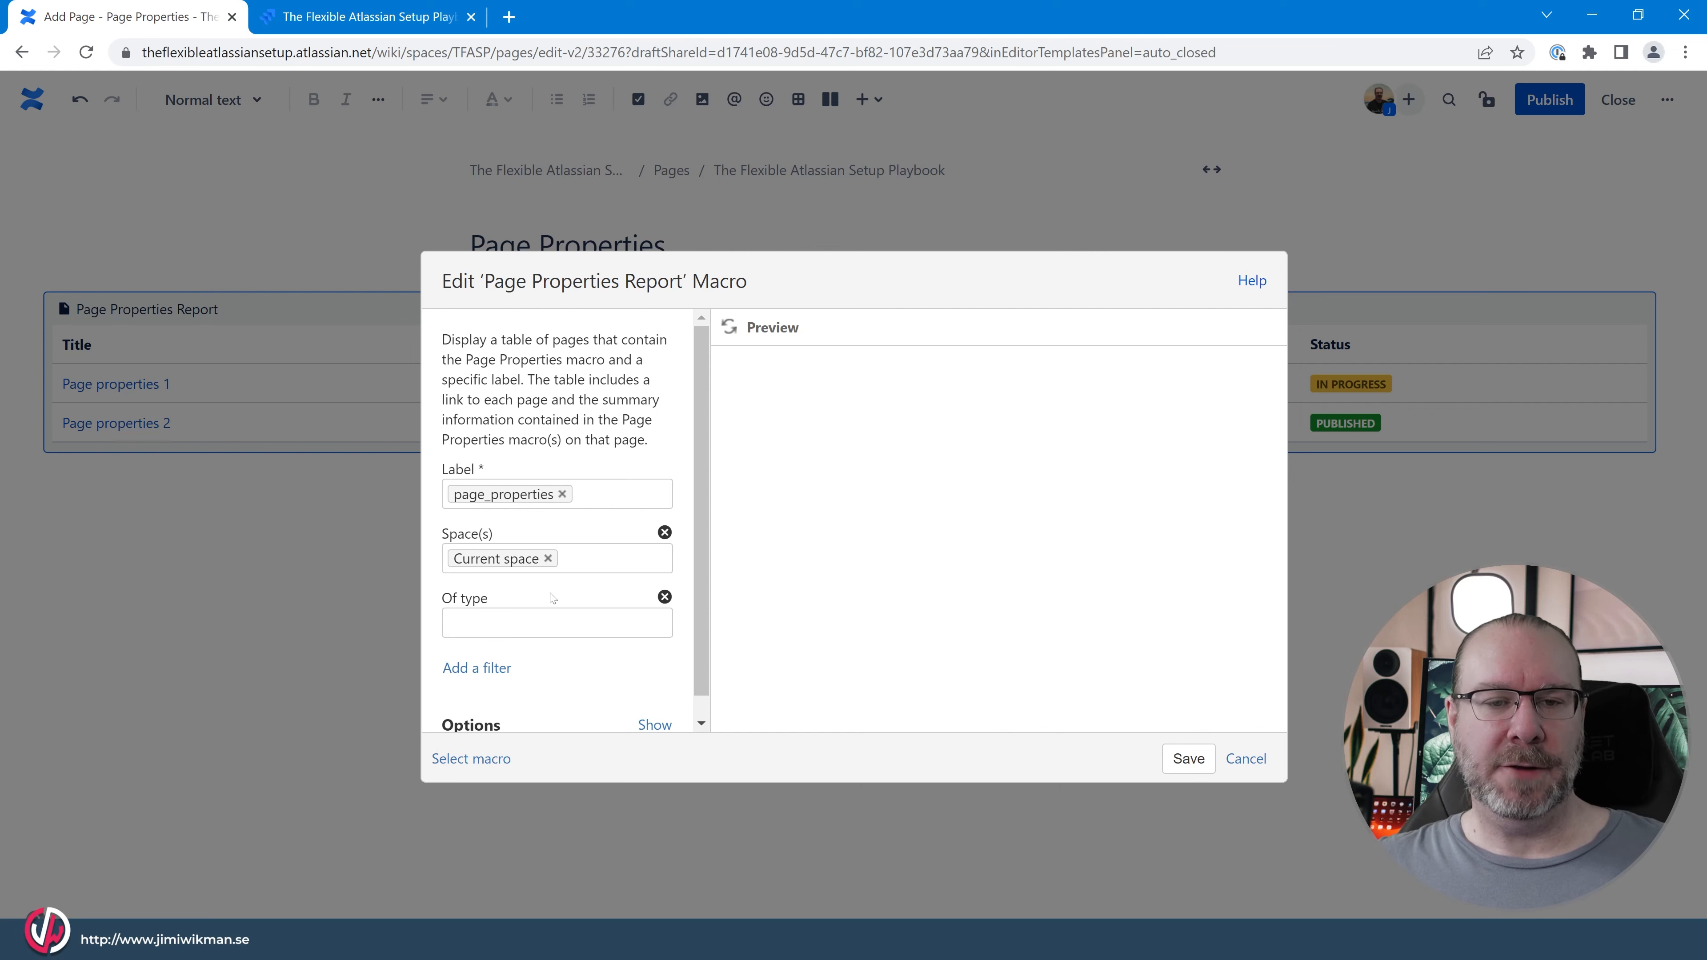
{"action": "left_click", "coordinate": [664, 597]}
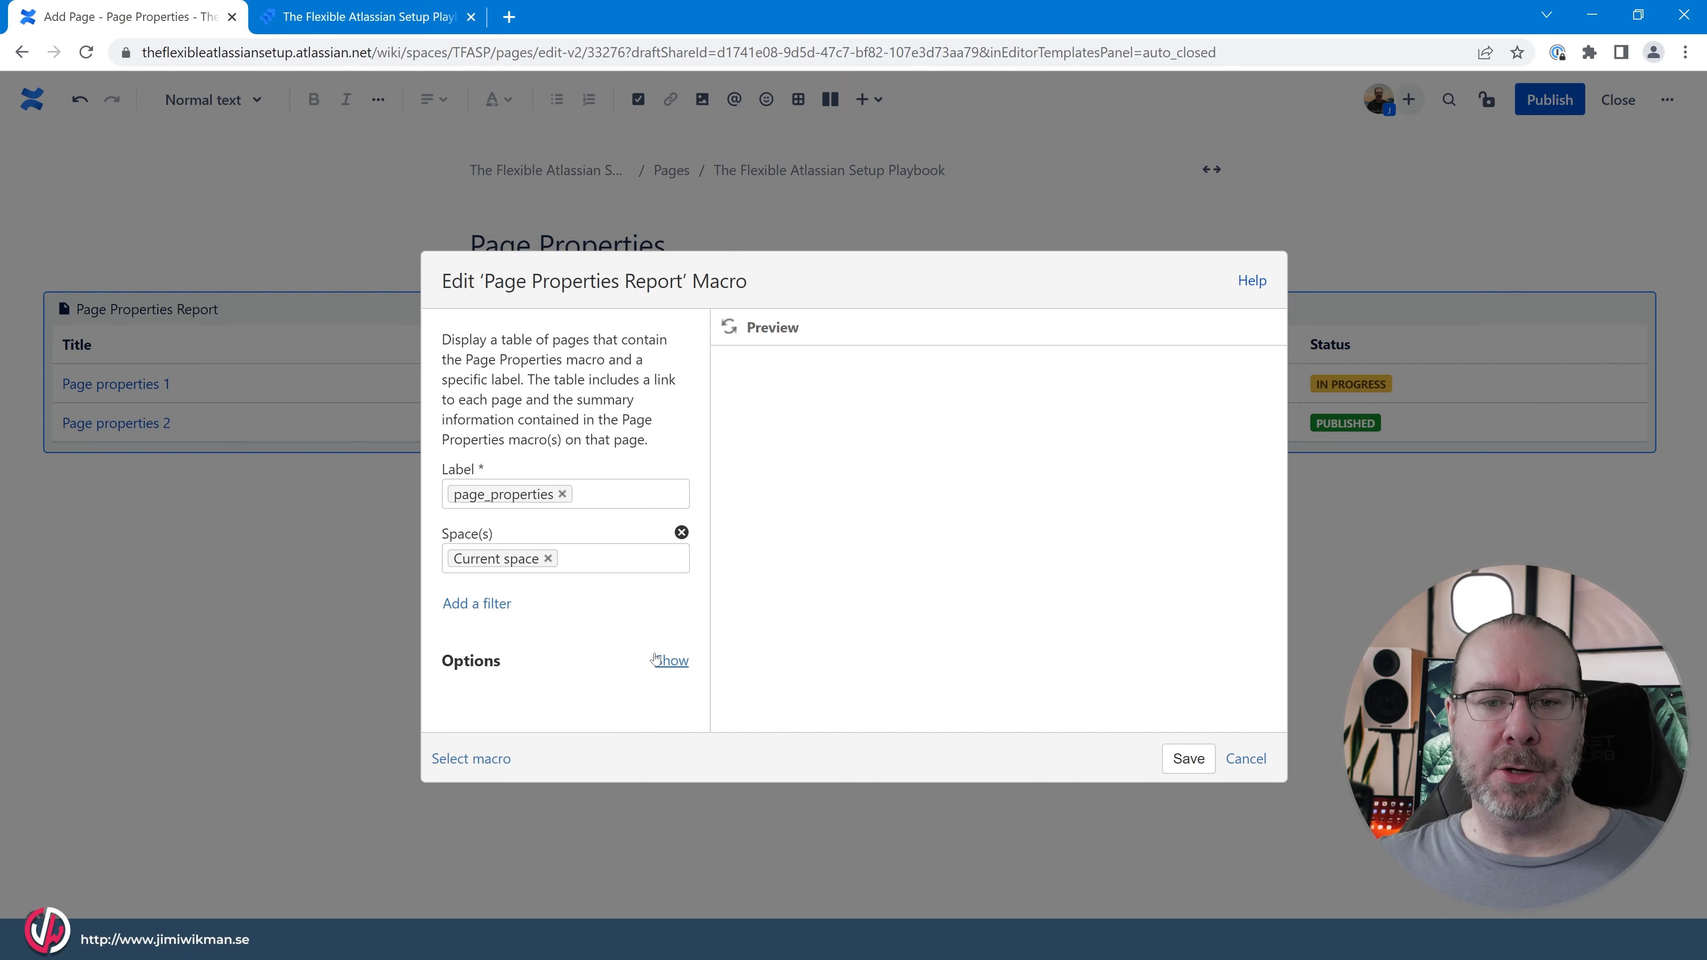
Show the report macro's options and set the Title column heading to "Column Heading".
{"action": "left_click", "coordinate": [671, 660]}
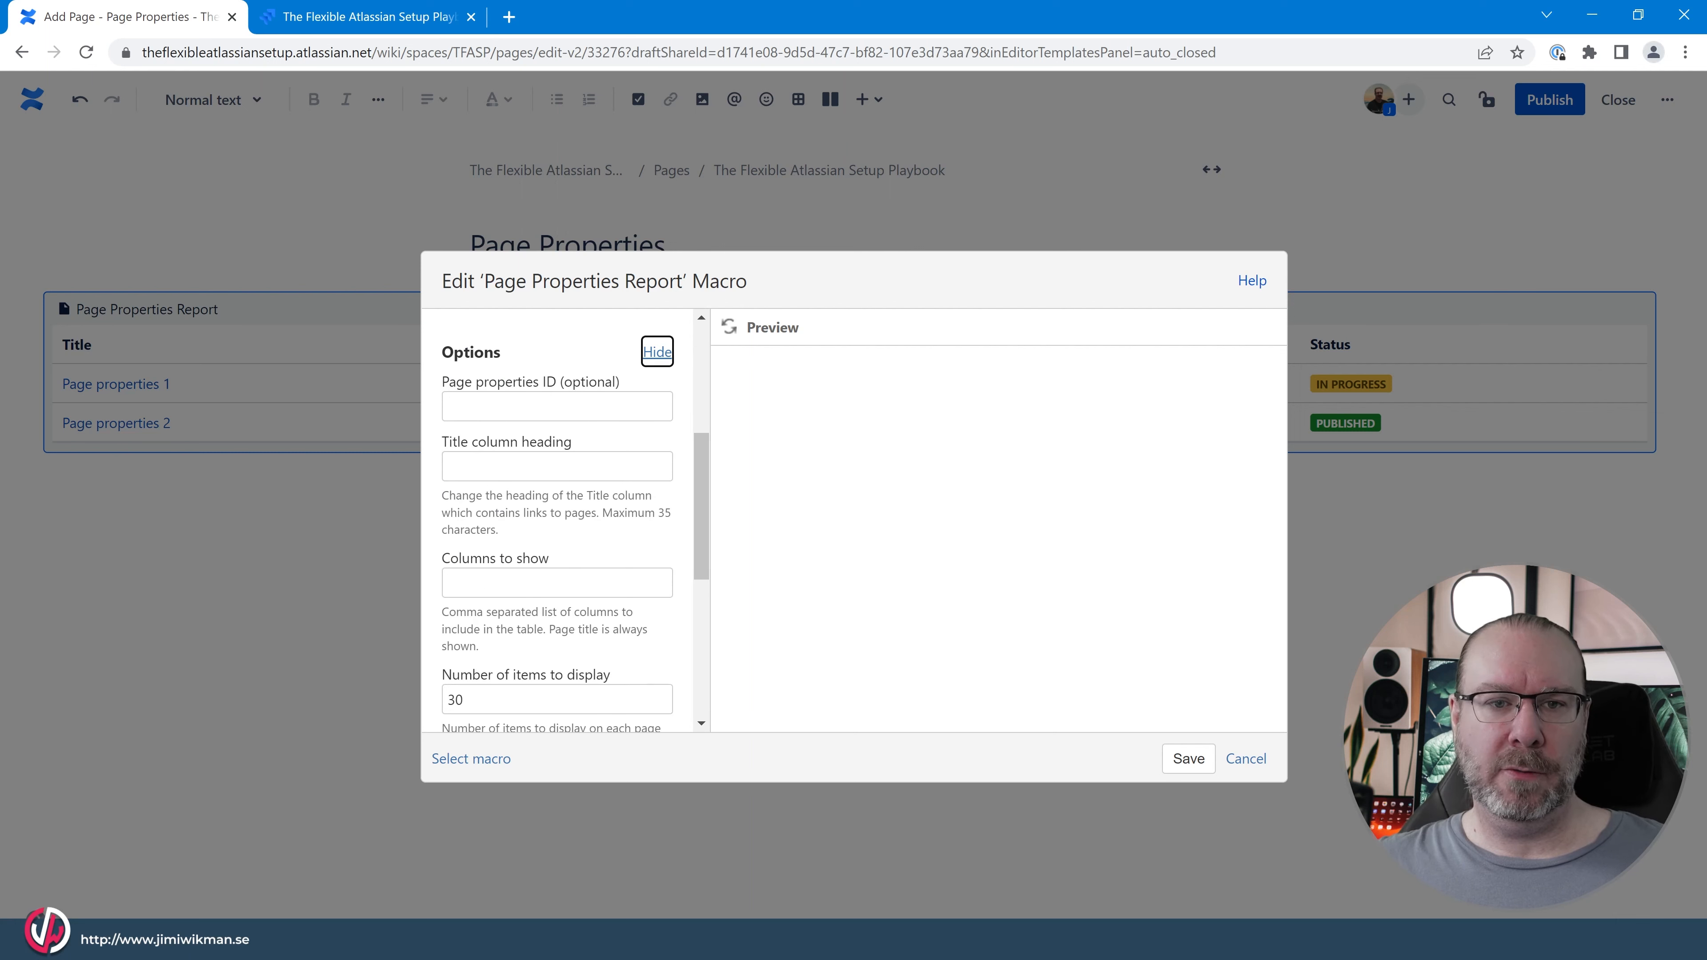
{"action": "left_click", "coordinate": [556, 407]}
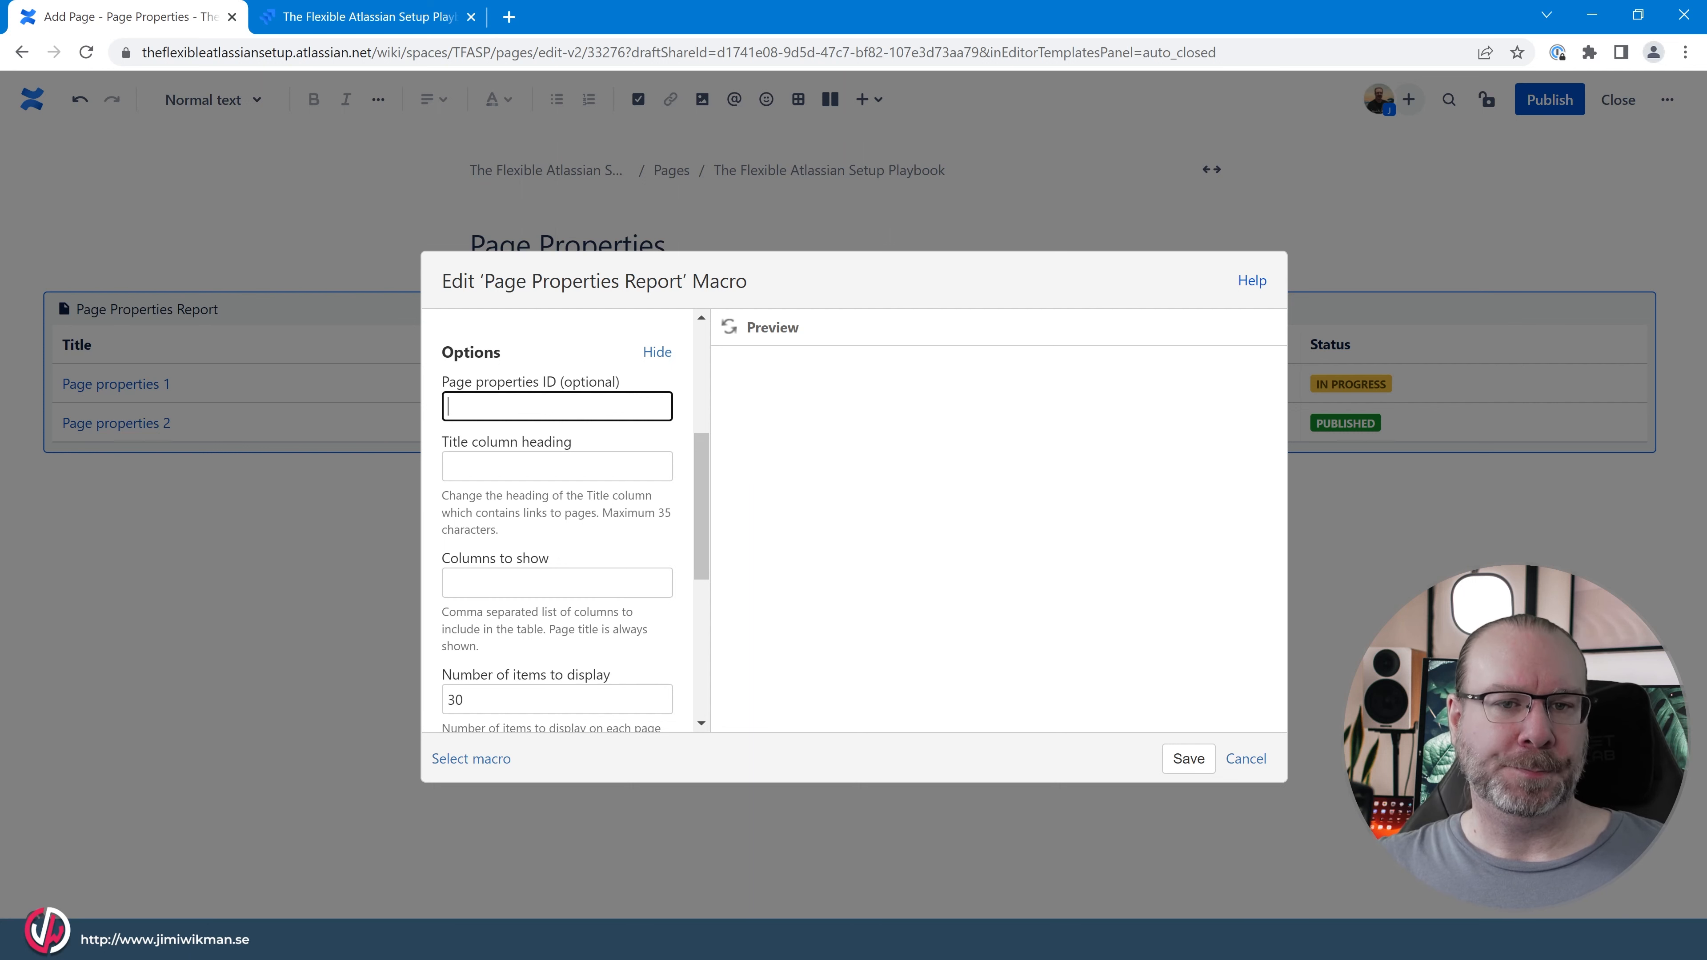
{"action": "left_click", "coordinate": [556, 466]}
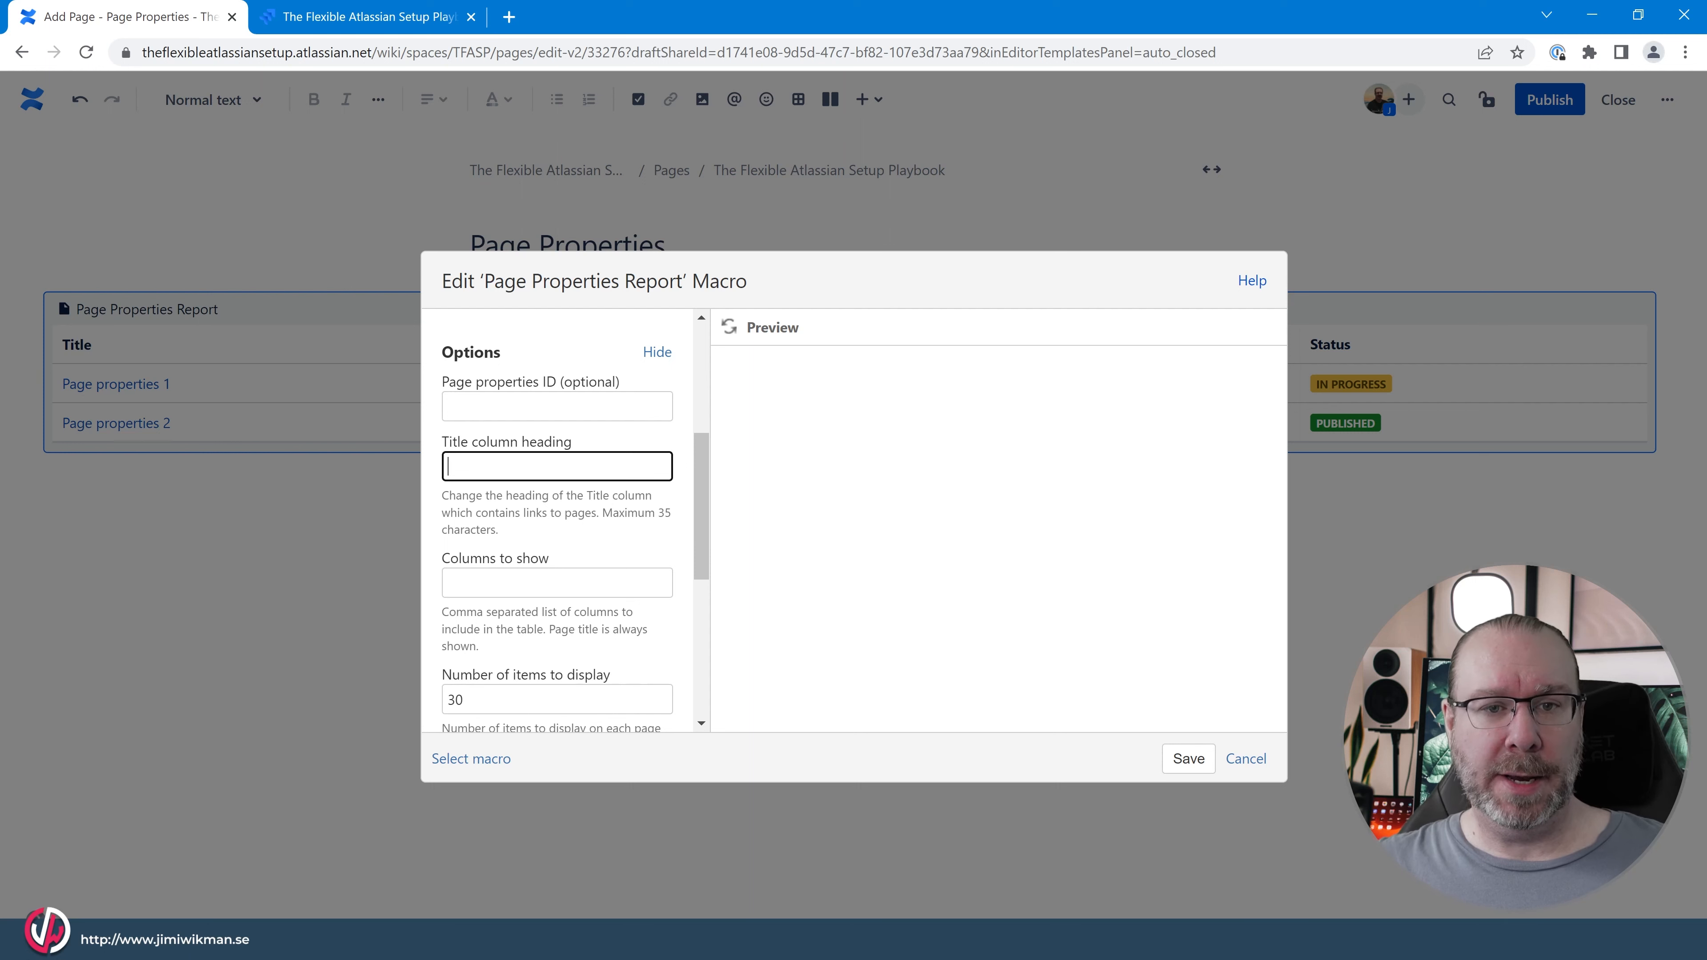
{"action": "type", "text": "Colum"}
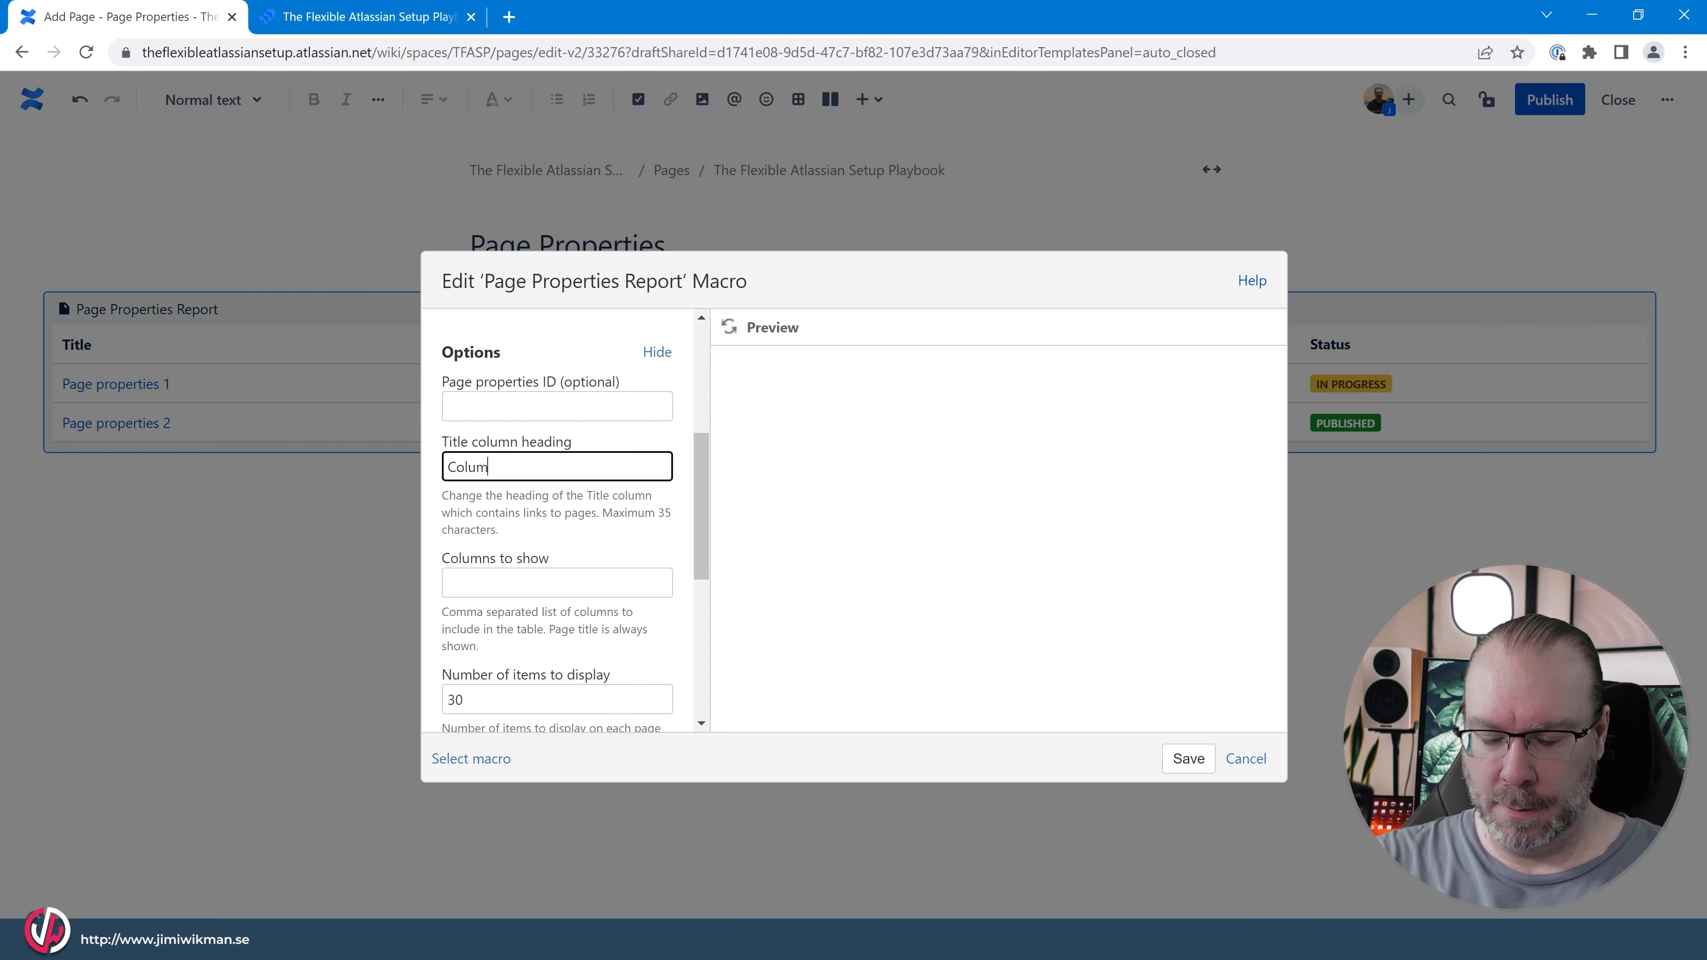
{"action": "type", "text": "n Heading"}
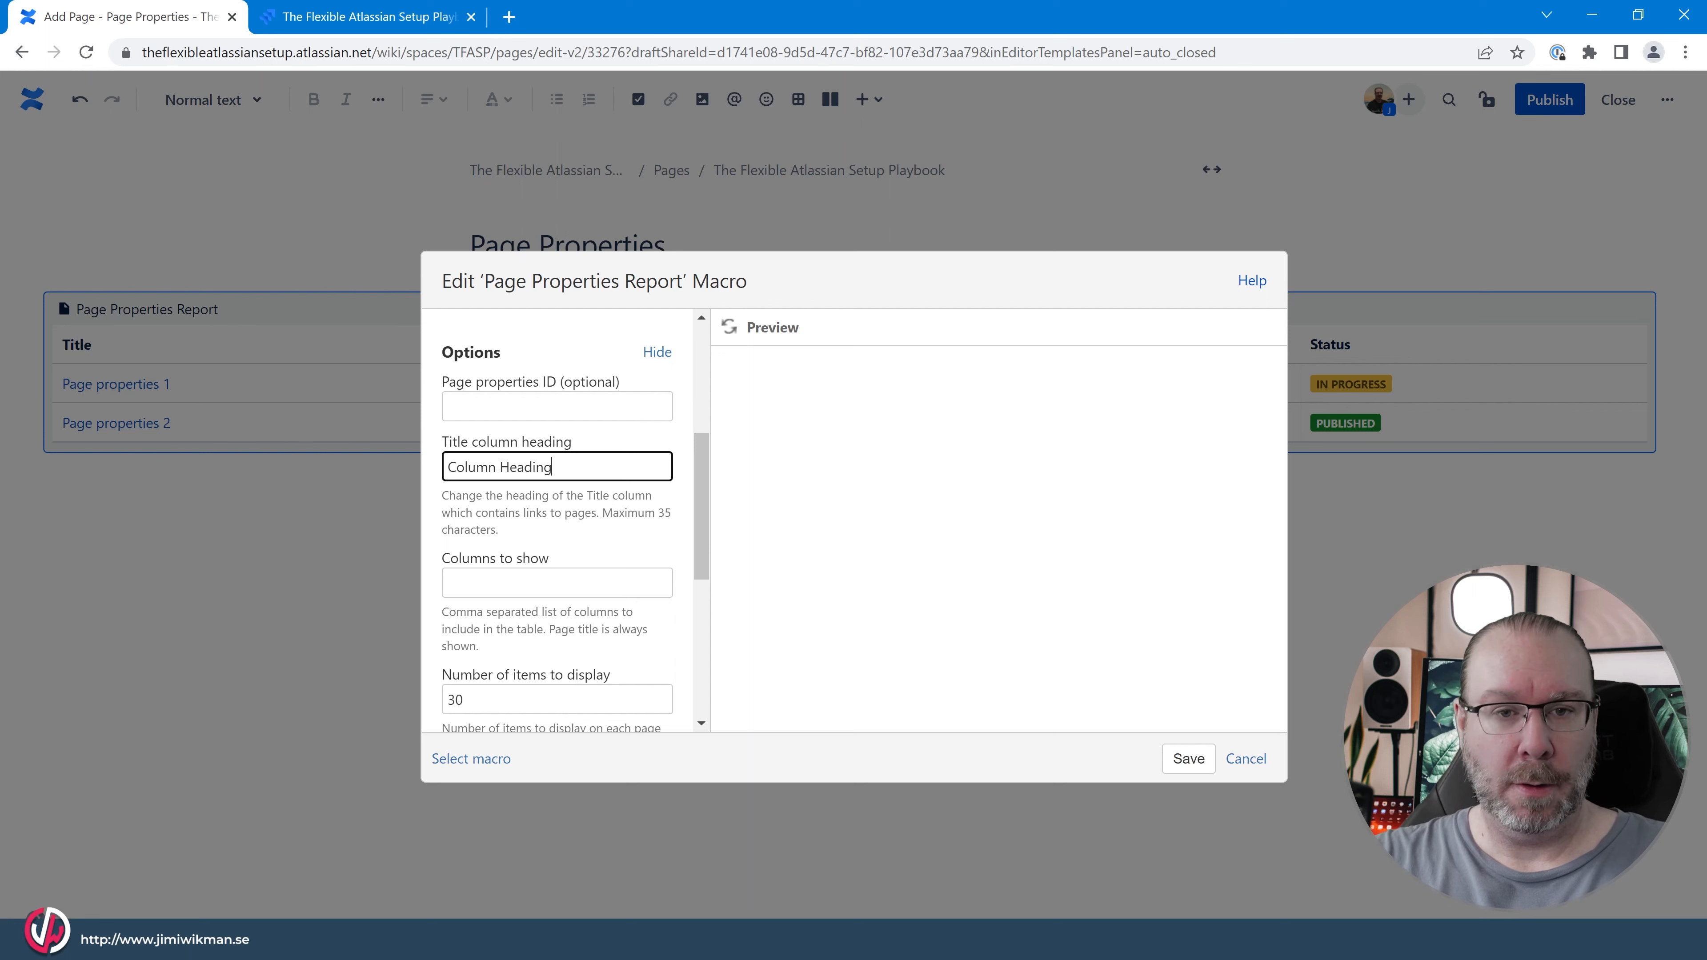
Set the report macro's Columns to show option to "status".
{"action": "scroll", "coordinate": [557, 518], "scroll_direction": "down", "scroll_amount": 3}
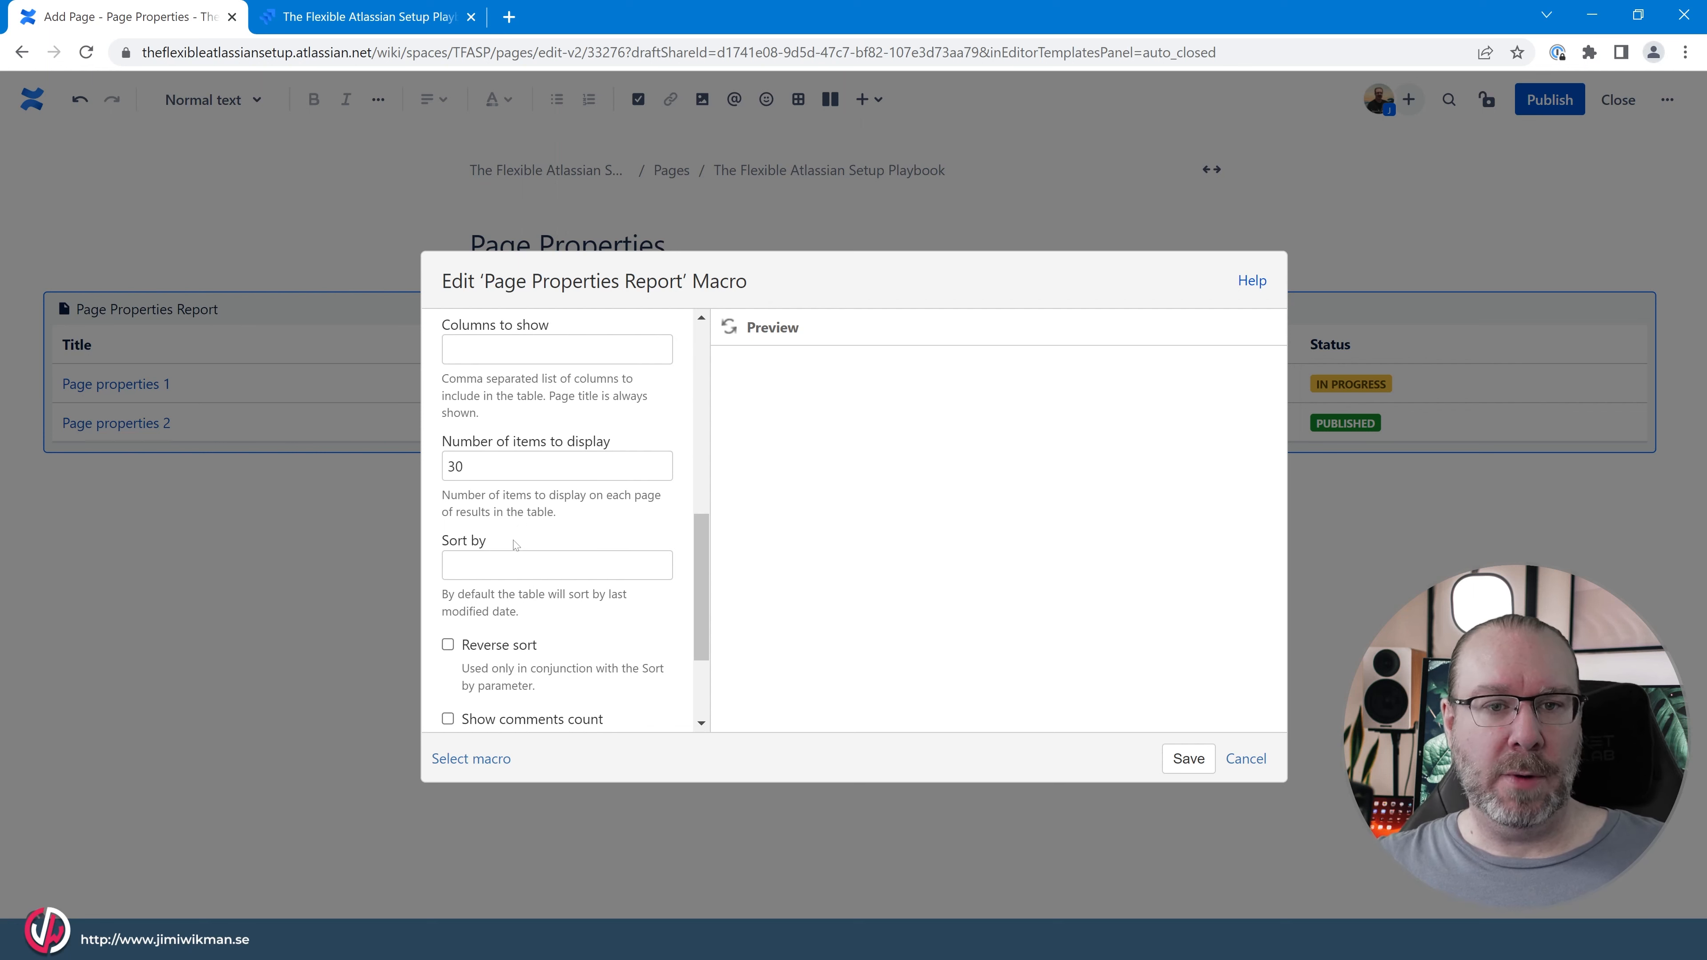
{"action": "left_click", "coordinate": [515, 349]}
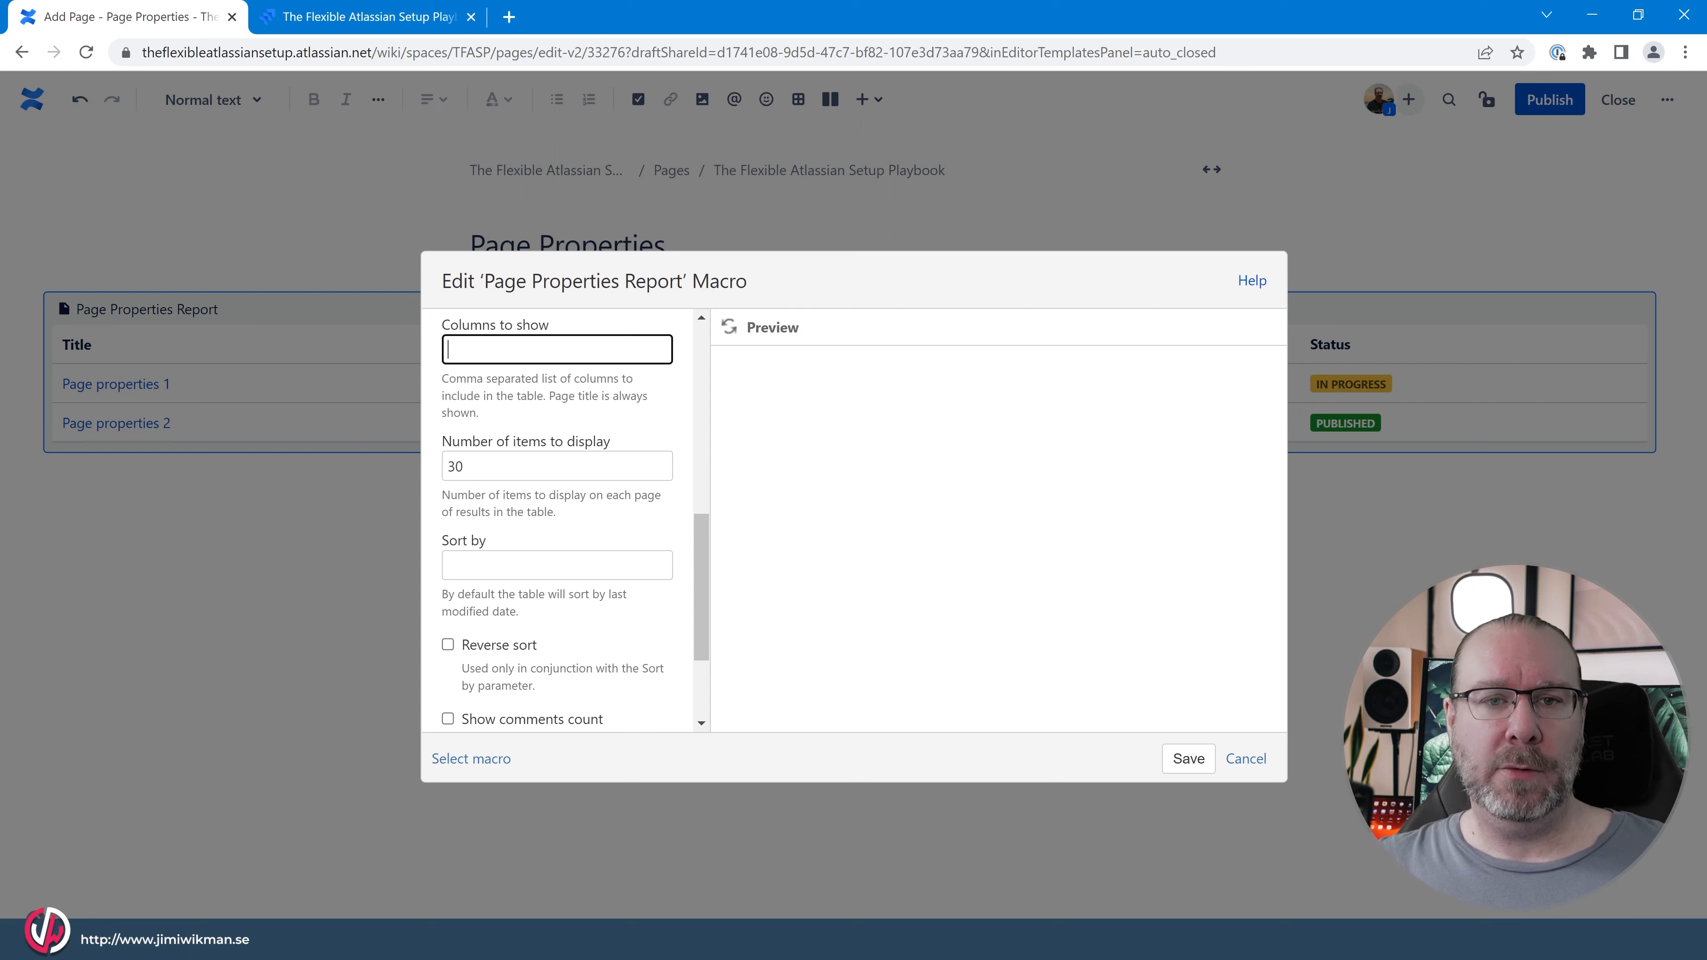
{"action": "type", "text": "status"}
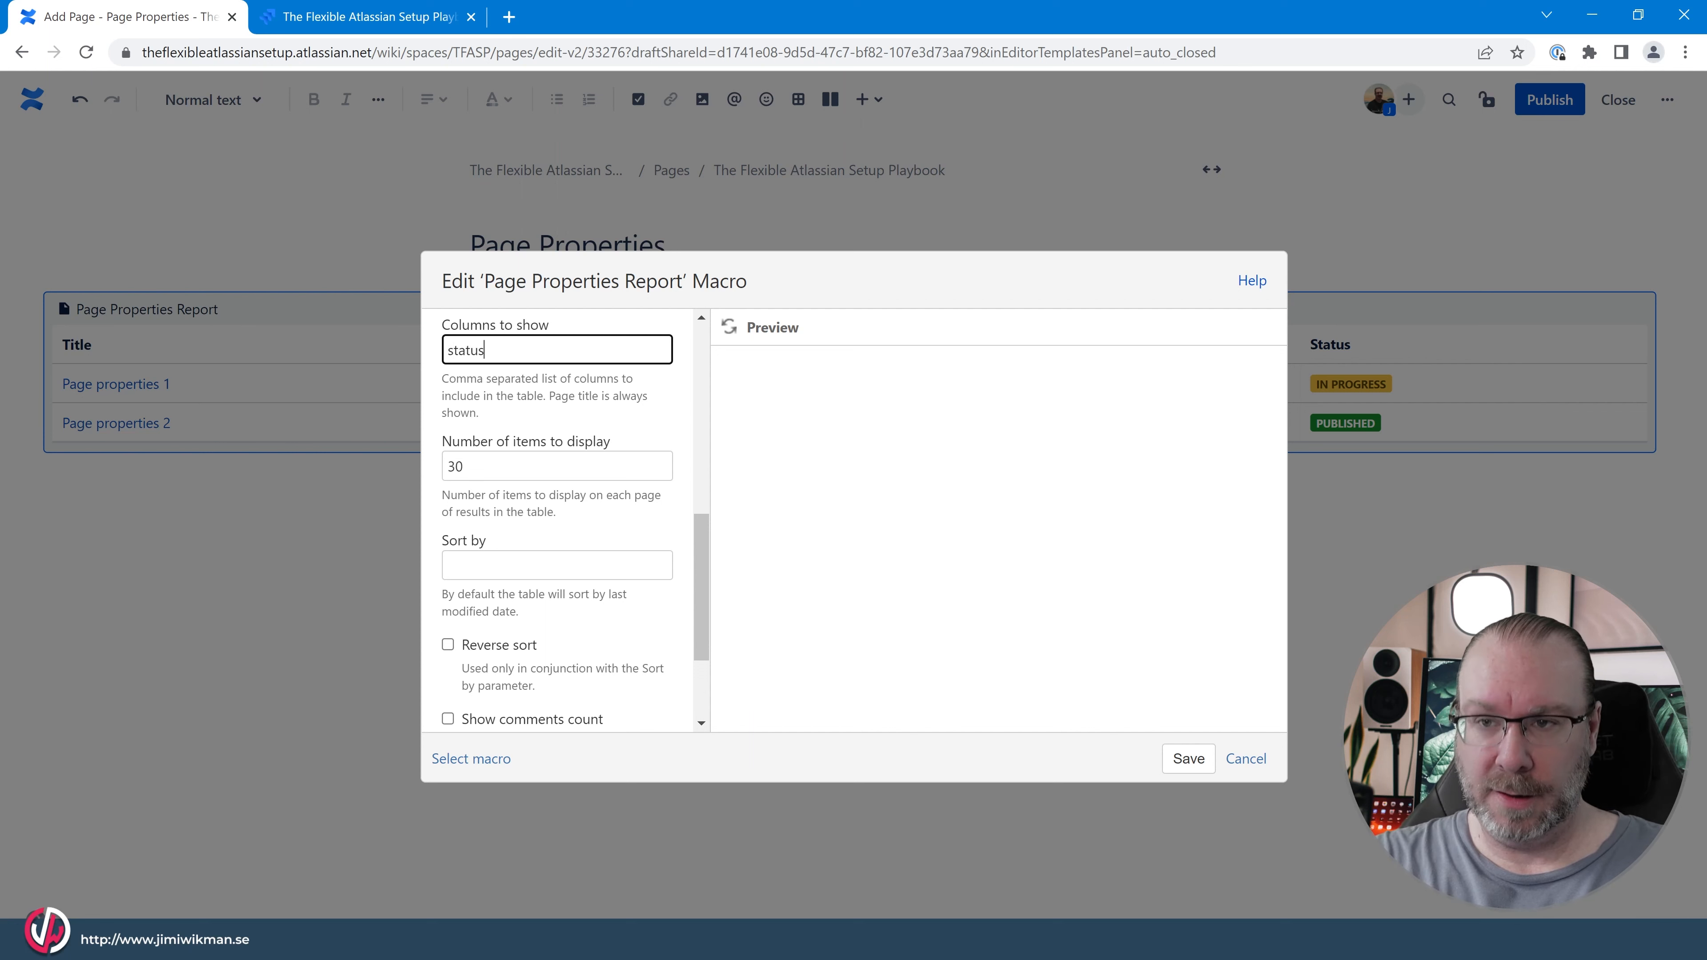
{"action": "type", "text": ", "}
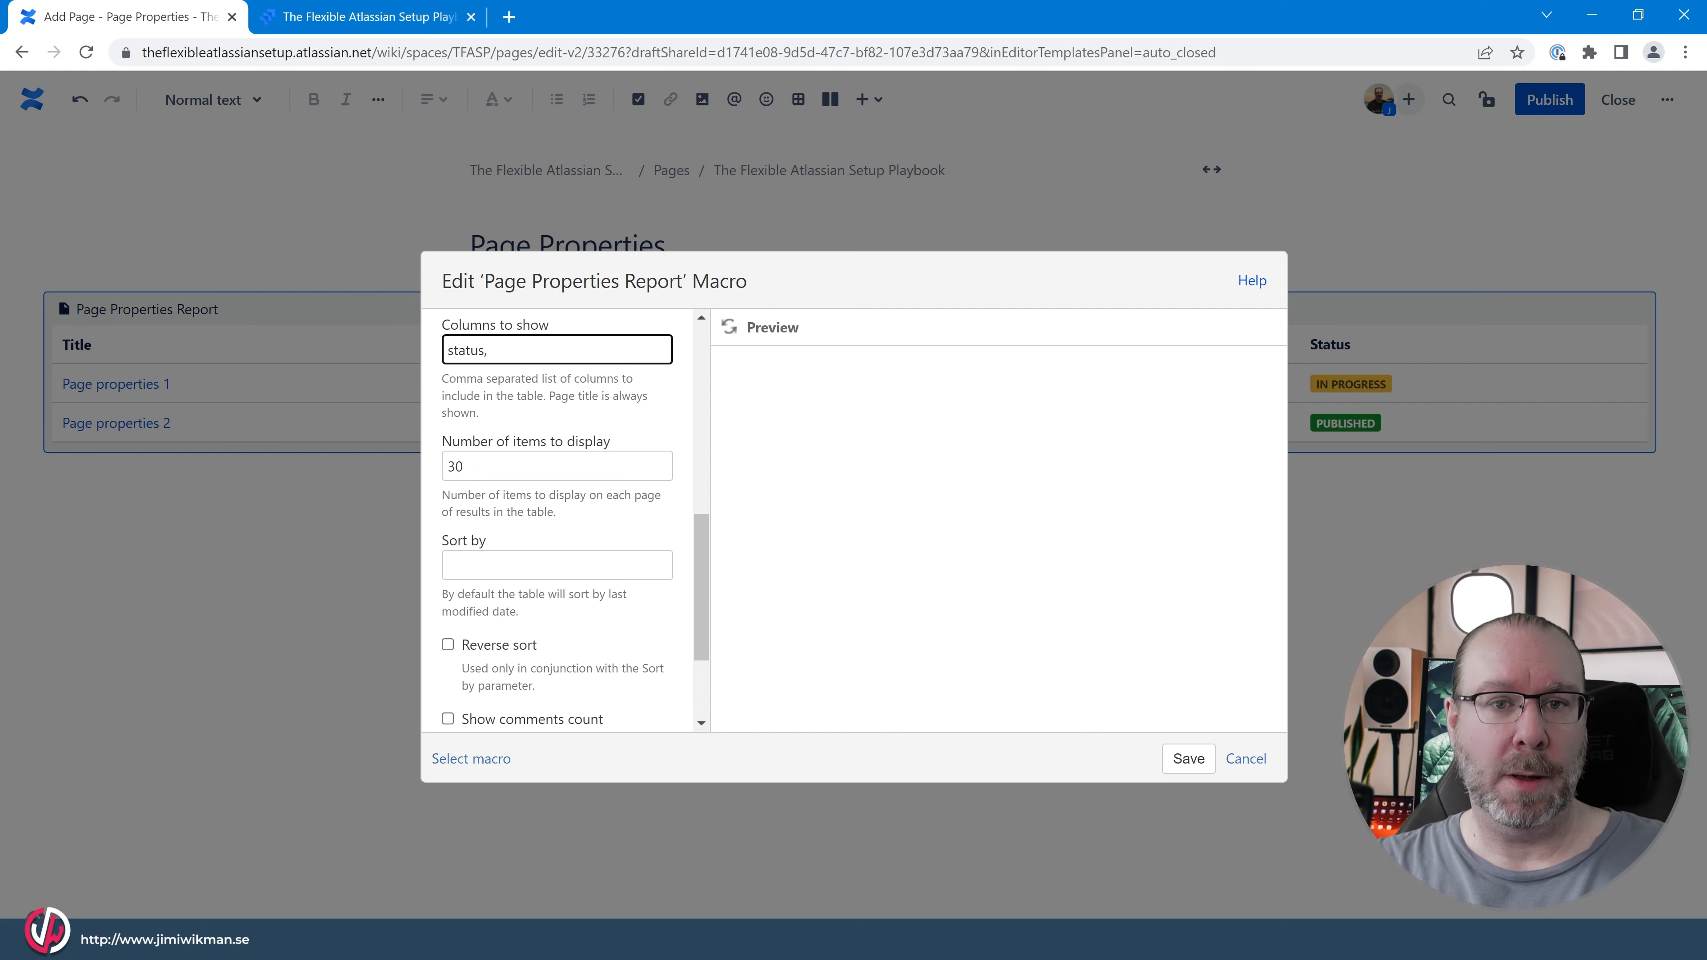
{"action": "type", "text": "res"}
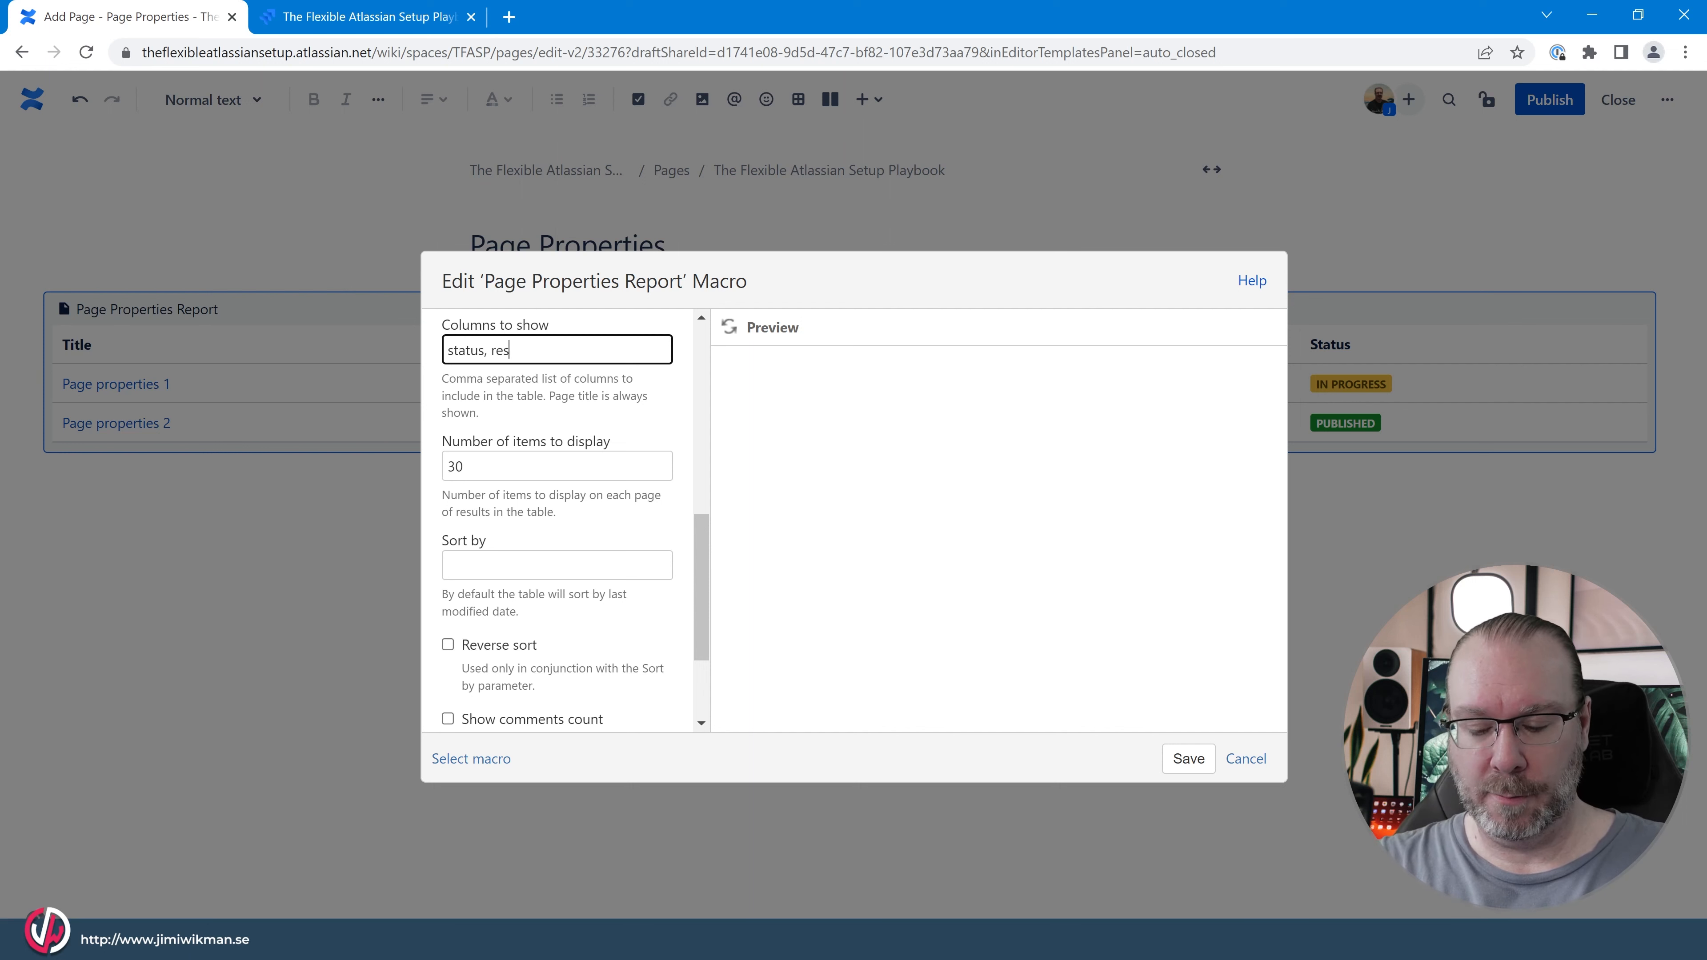
{"action": "type", "text": "oponsible"}
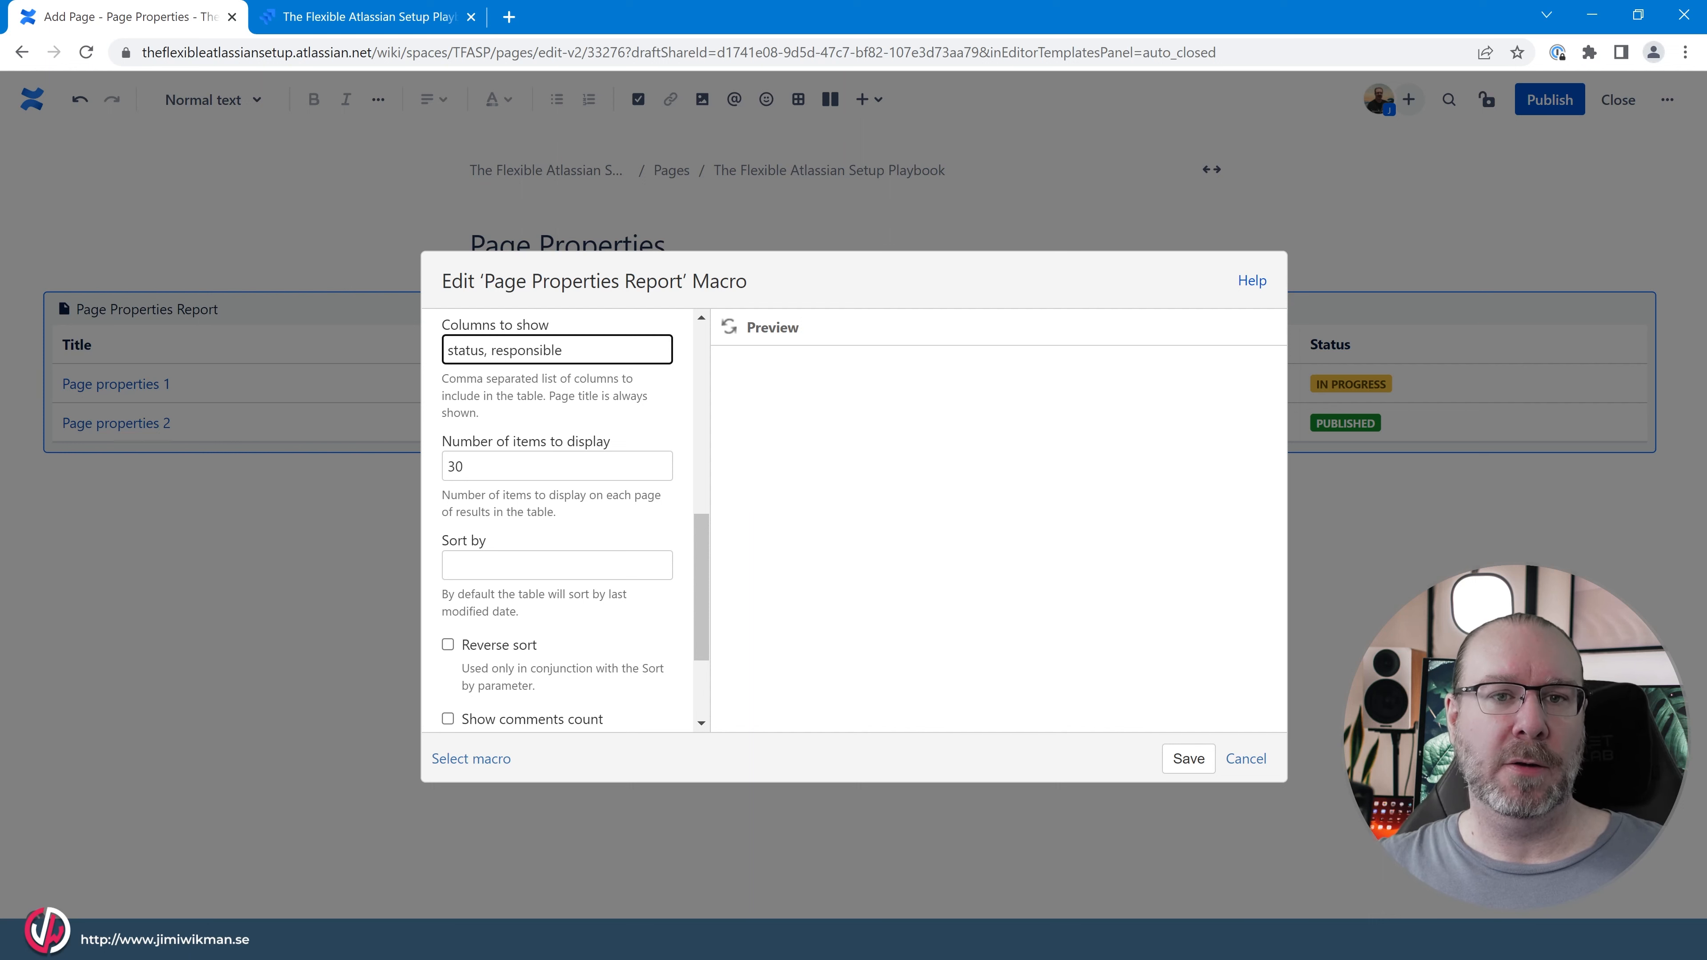
Try "status, responsible" as the report macro's Columns to show, and clear the field again.
{"action": "left_click_drag", "start_coordinate": [565, 351], "coordinate": [445, 351]}
{"action": "key", "text": "BackSpace"}
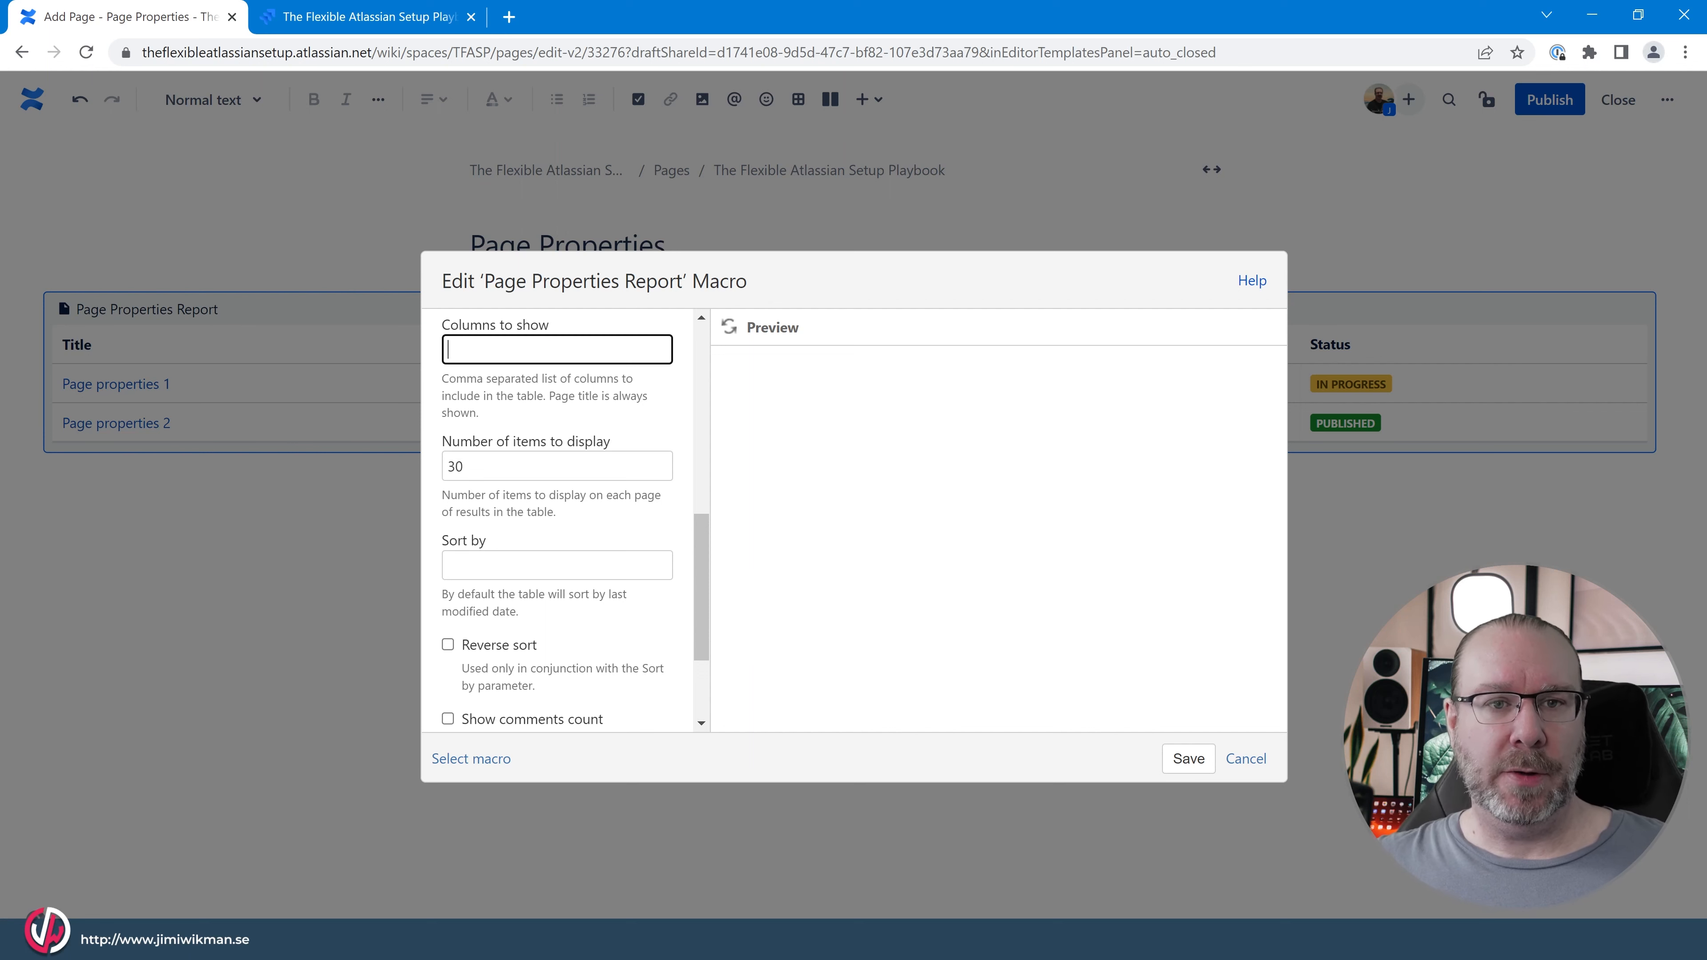
Set the report macro to sort by "Title", leaving Reverse sort off and the number of items unchanged.
{"action": "left_click", "coordinate": [487, 466]}
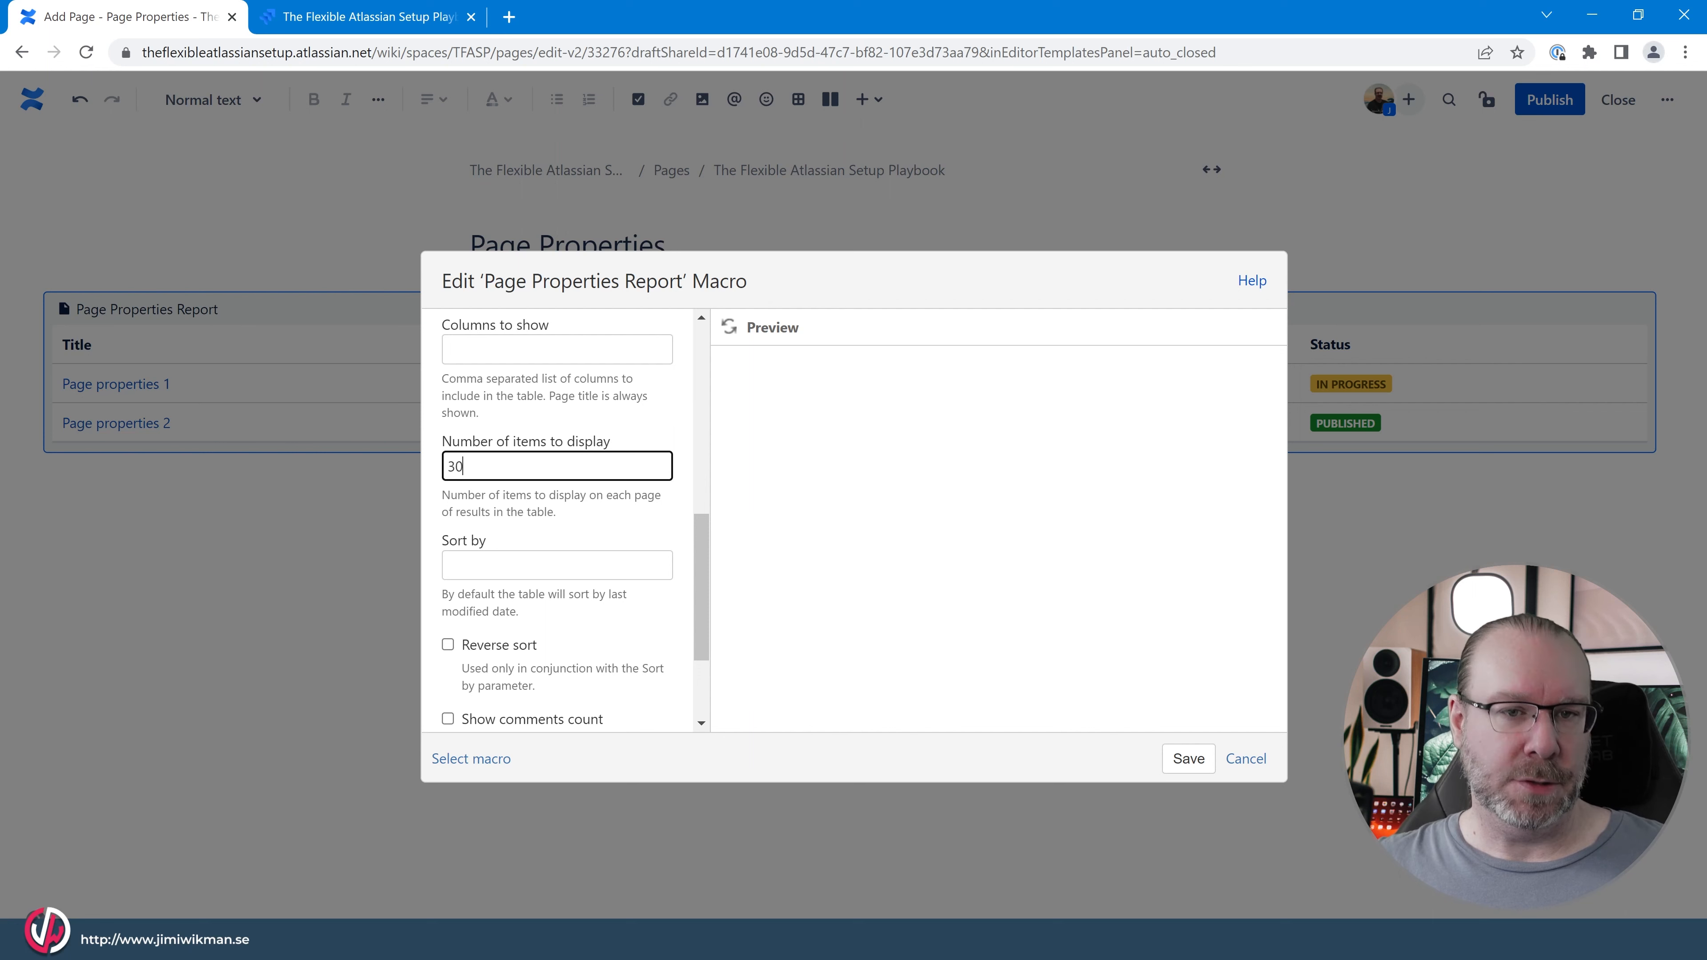
{"action": "scroll", "coordinate": [565, 518], "scroll_direction": "down", "scroll_amount": 3}
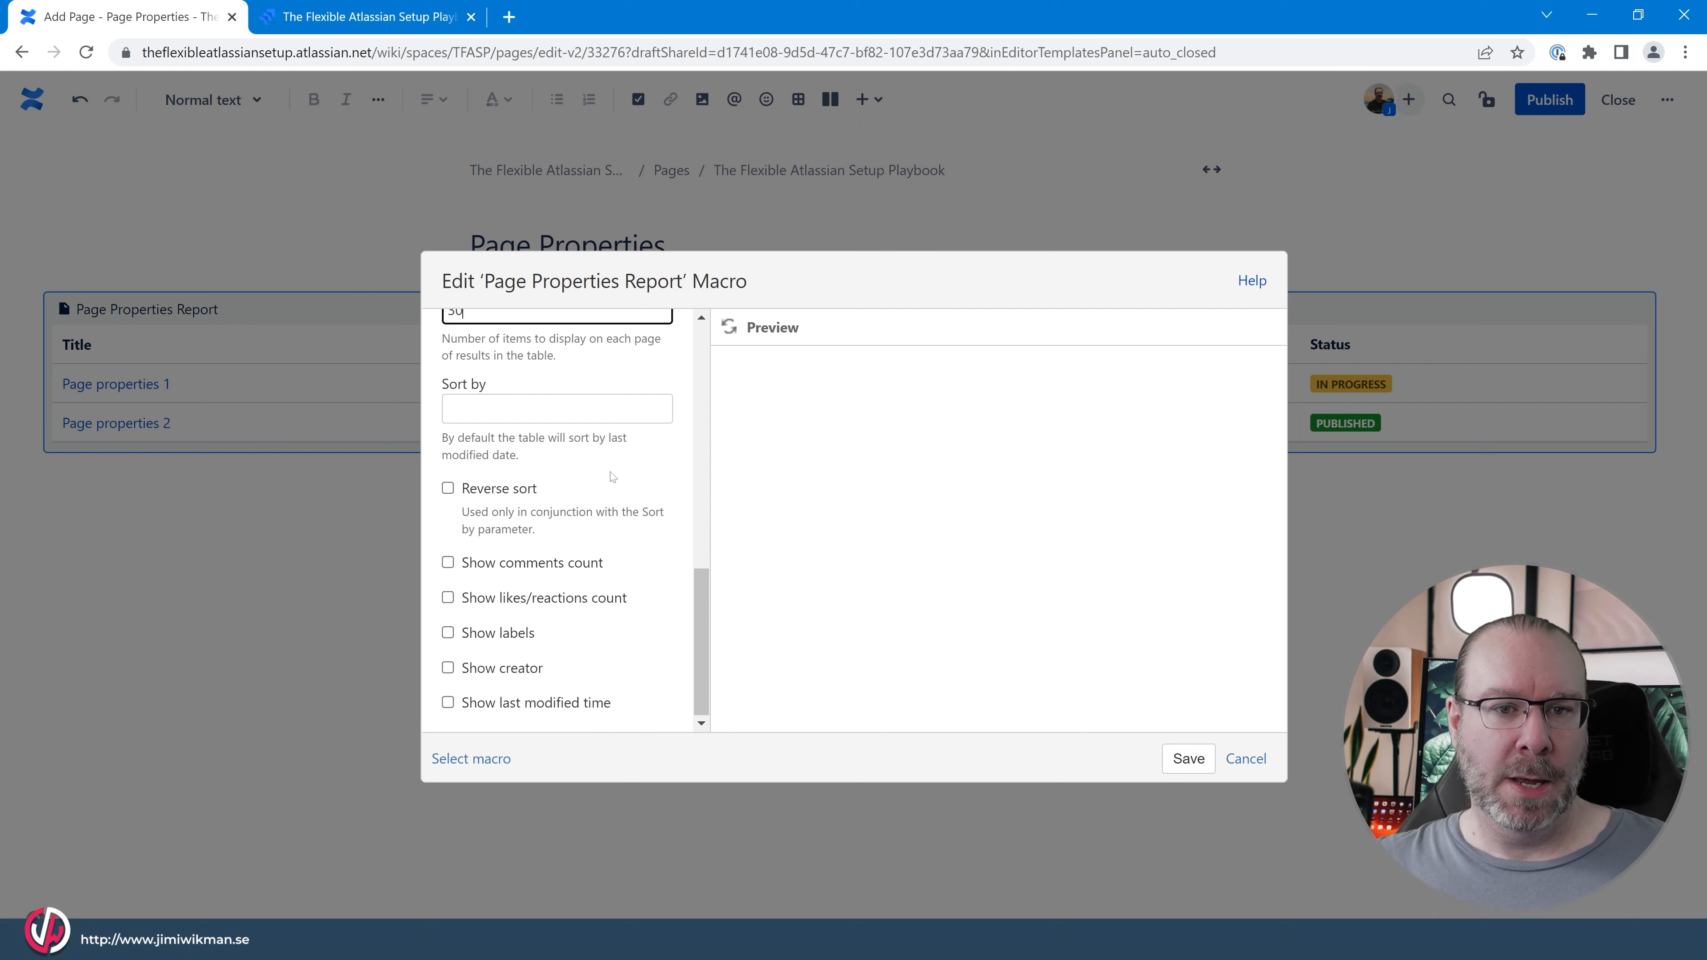
{"action": "key", "text": "Tab"}
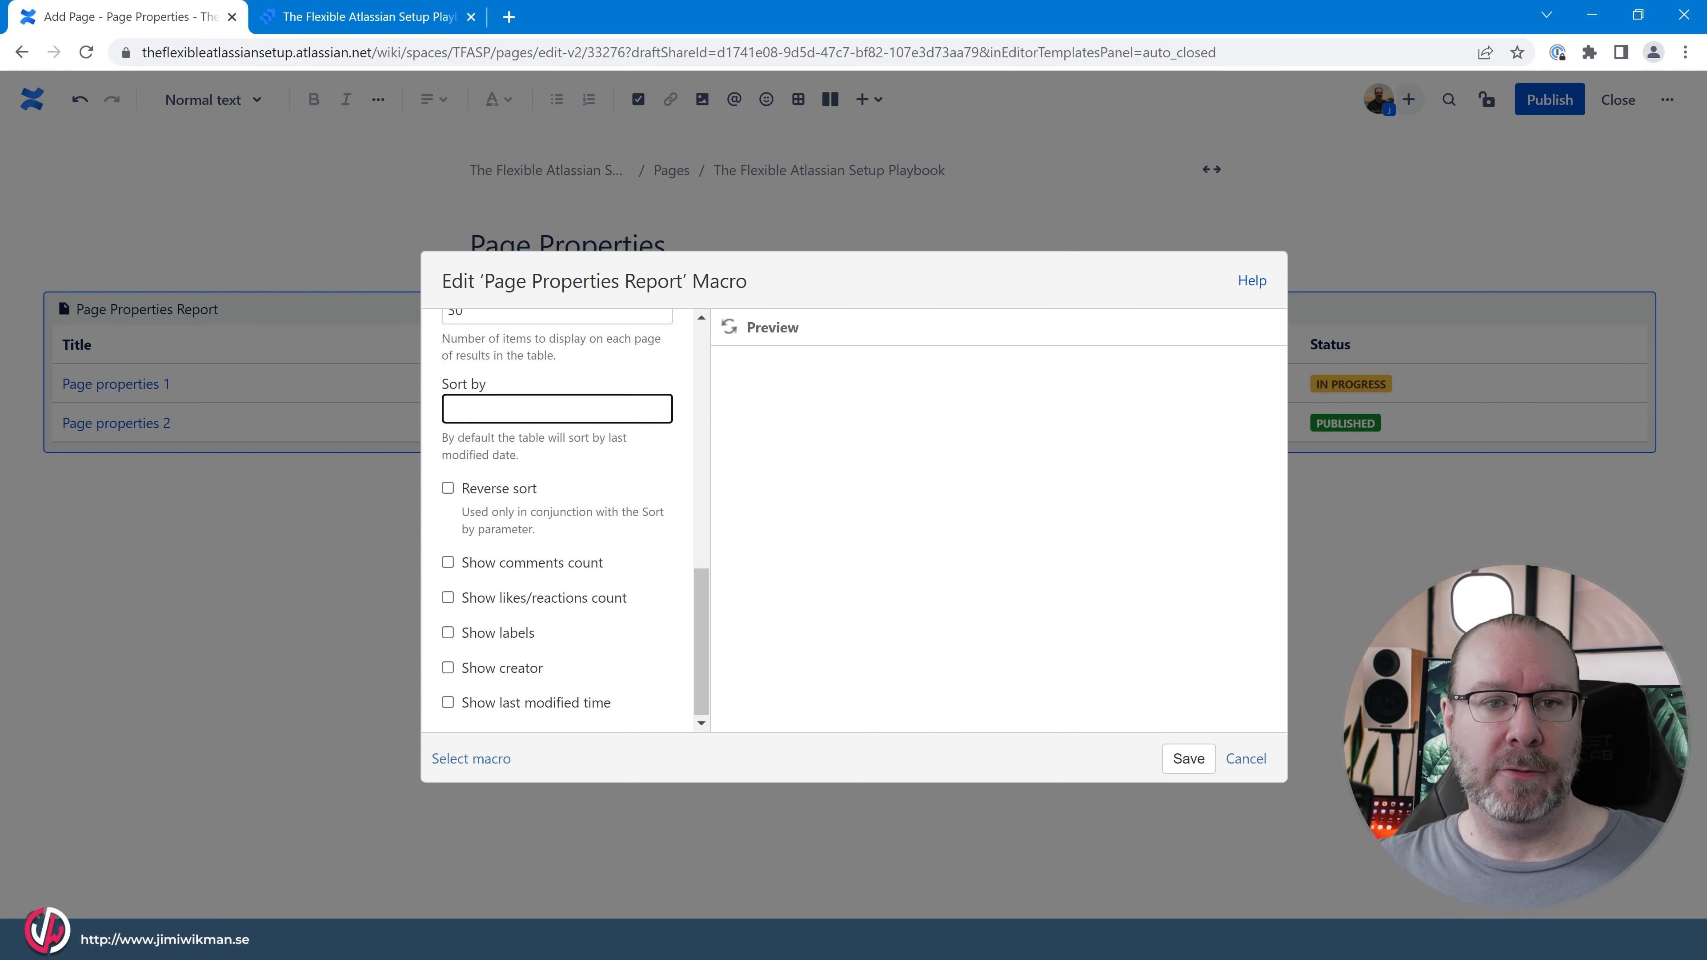
{"action": "type", "text": "Title"}
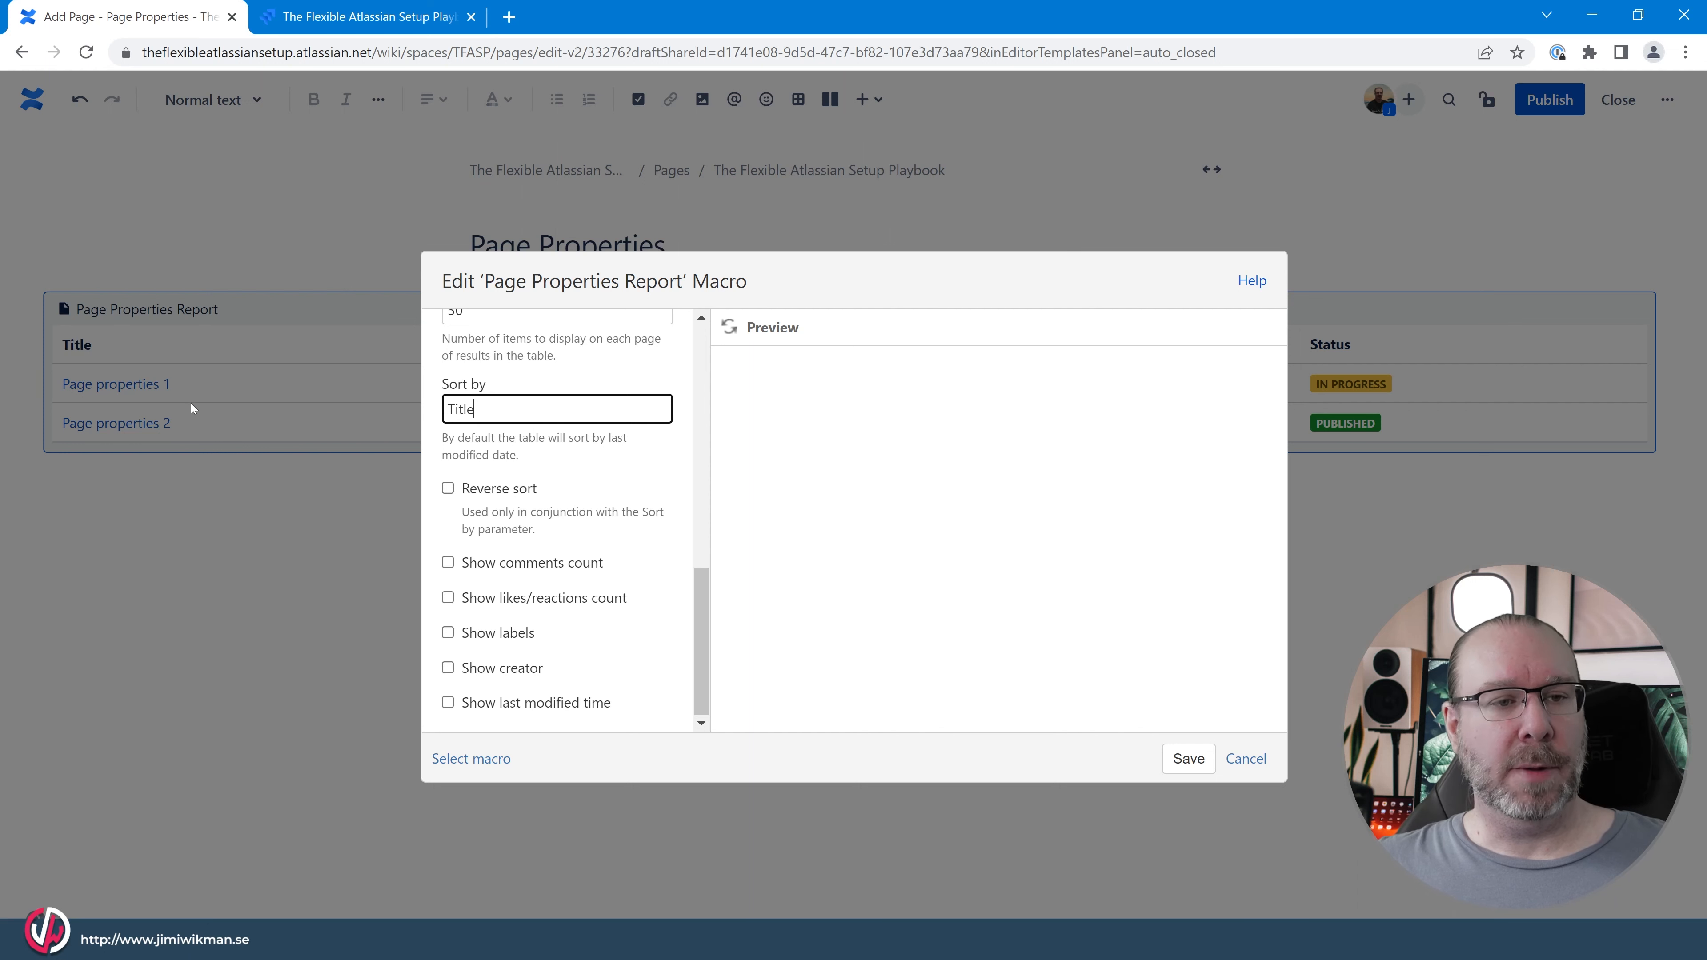
{"action": "left_click", "coordinate": [448, 489]}
{"action": "left_click", "coordinate": [448, 489]}
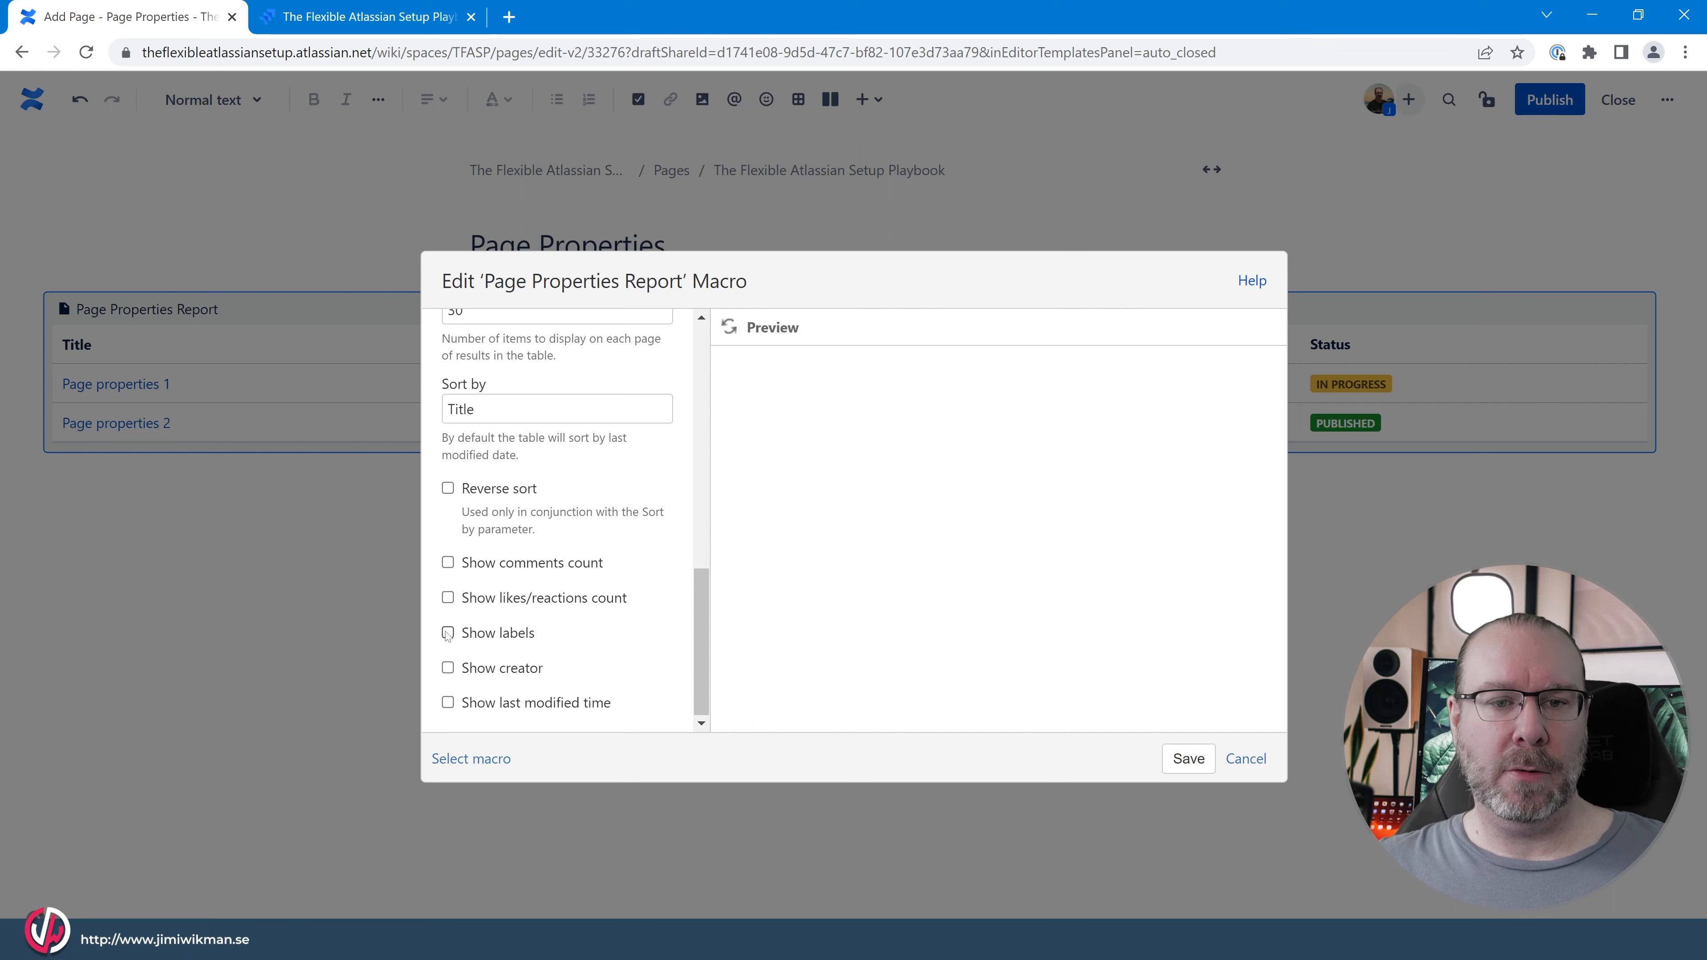
Refresh the report macro's preview, save the macro and publish the Page Properties page.
{"action": "left_click", "coordinate": [728, 329]}
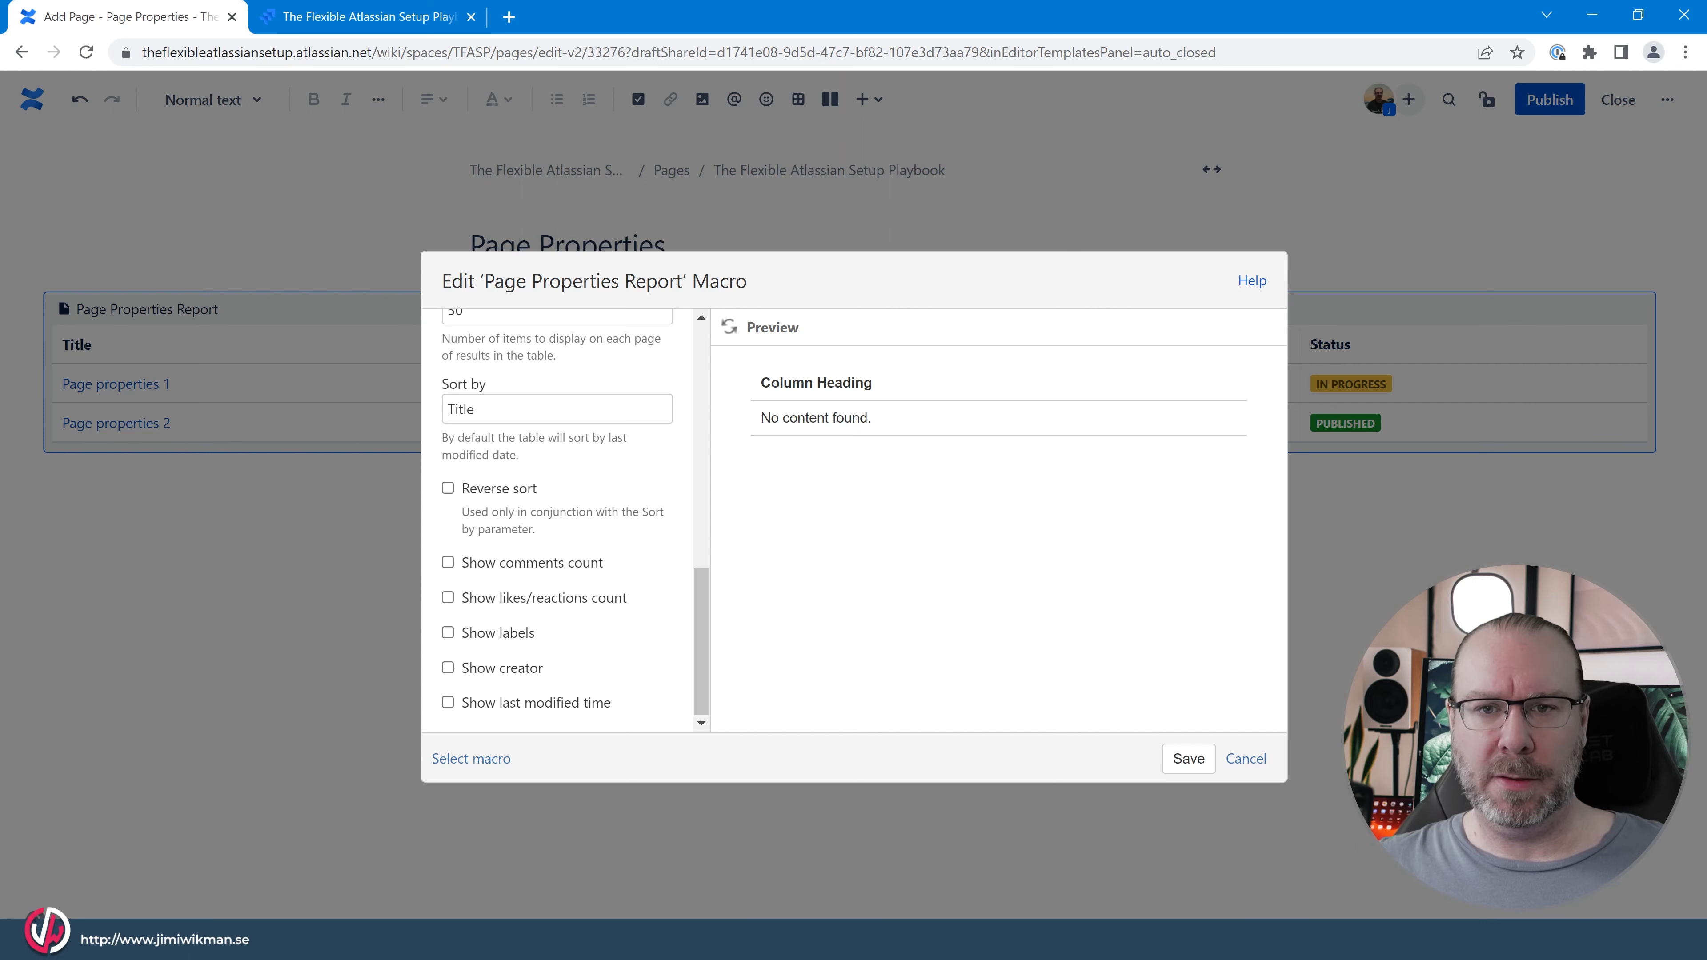
{"action": "scroll", "coordinate": [556, 500], "scroll_direction": "up", "scroll_amount": 10}
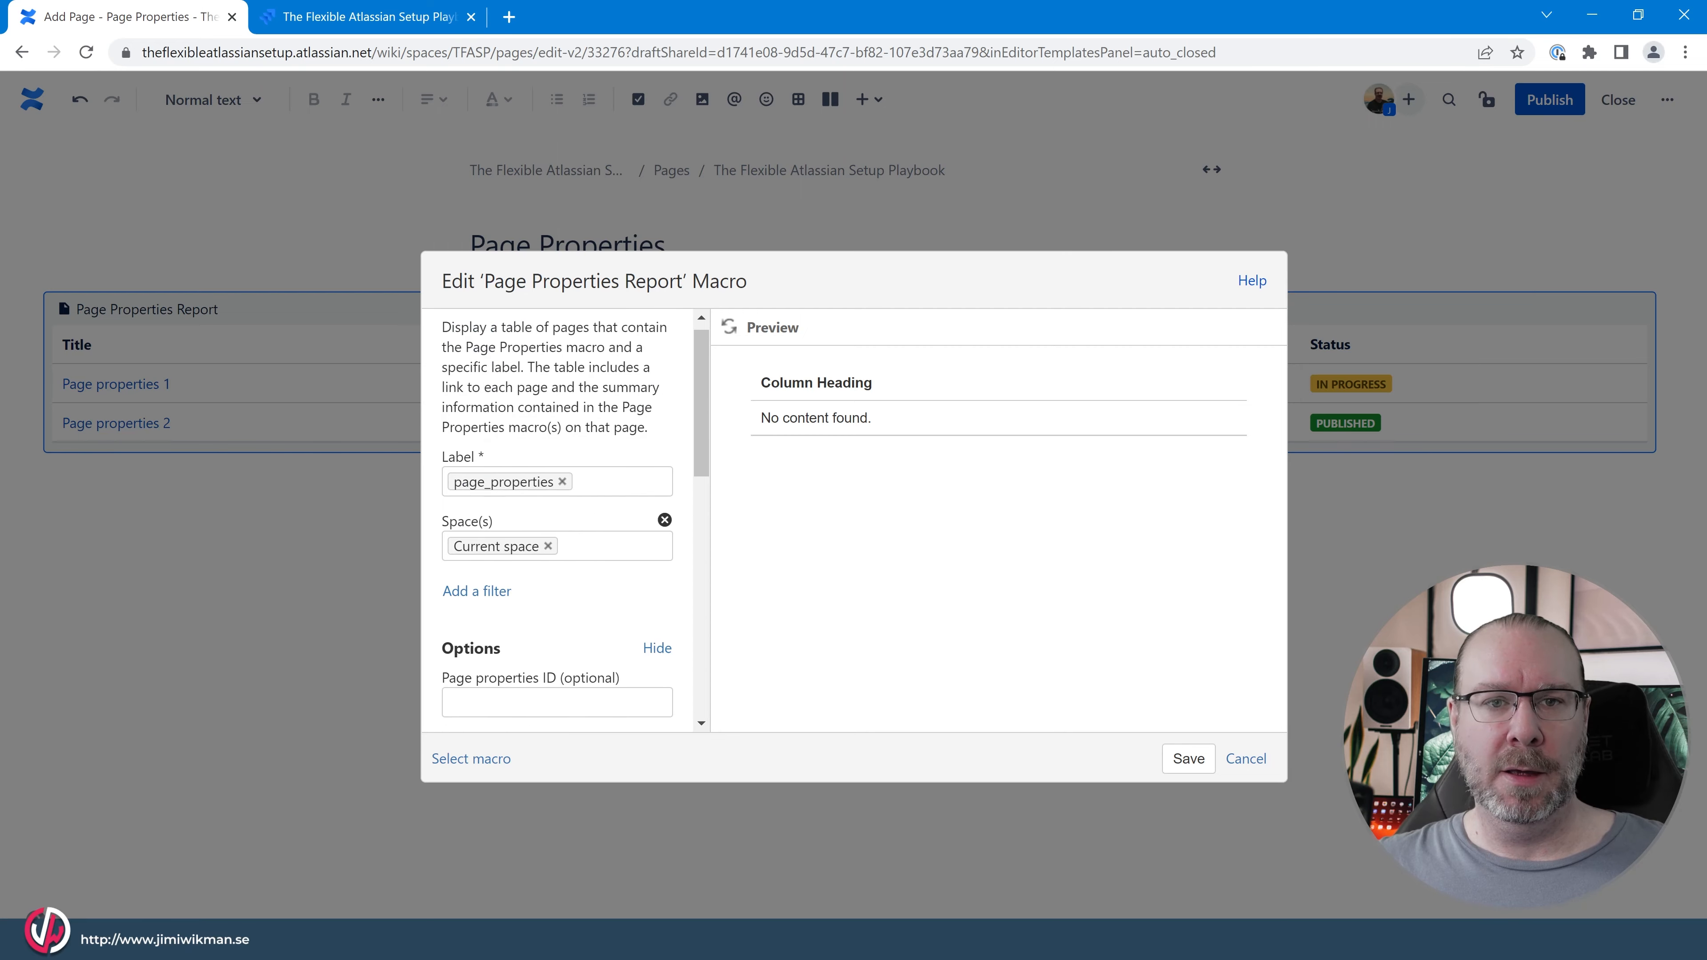
{"action": "scroll", "coordinate": [556, 524], "scroll_direction": "down", "scroll_amount": 10}
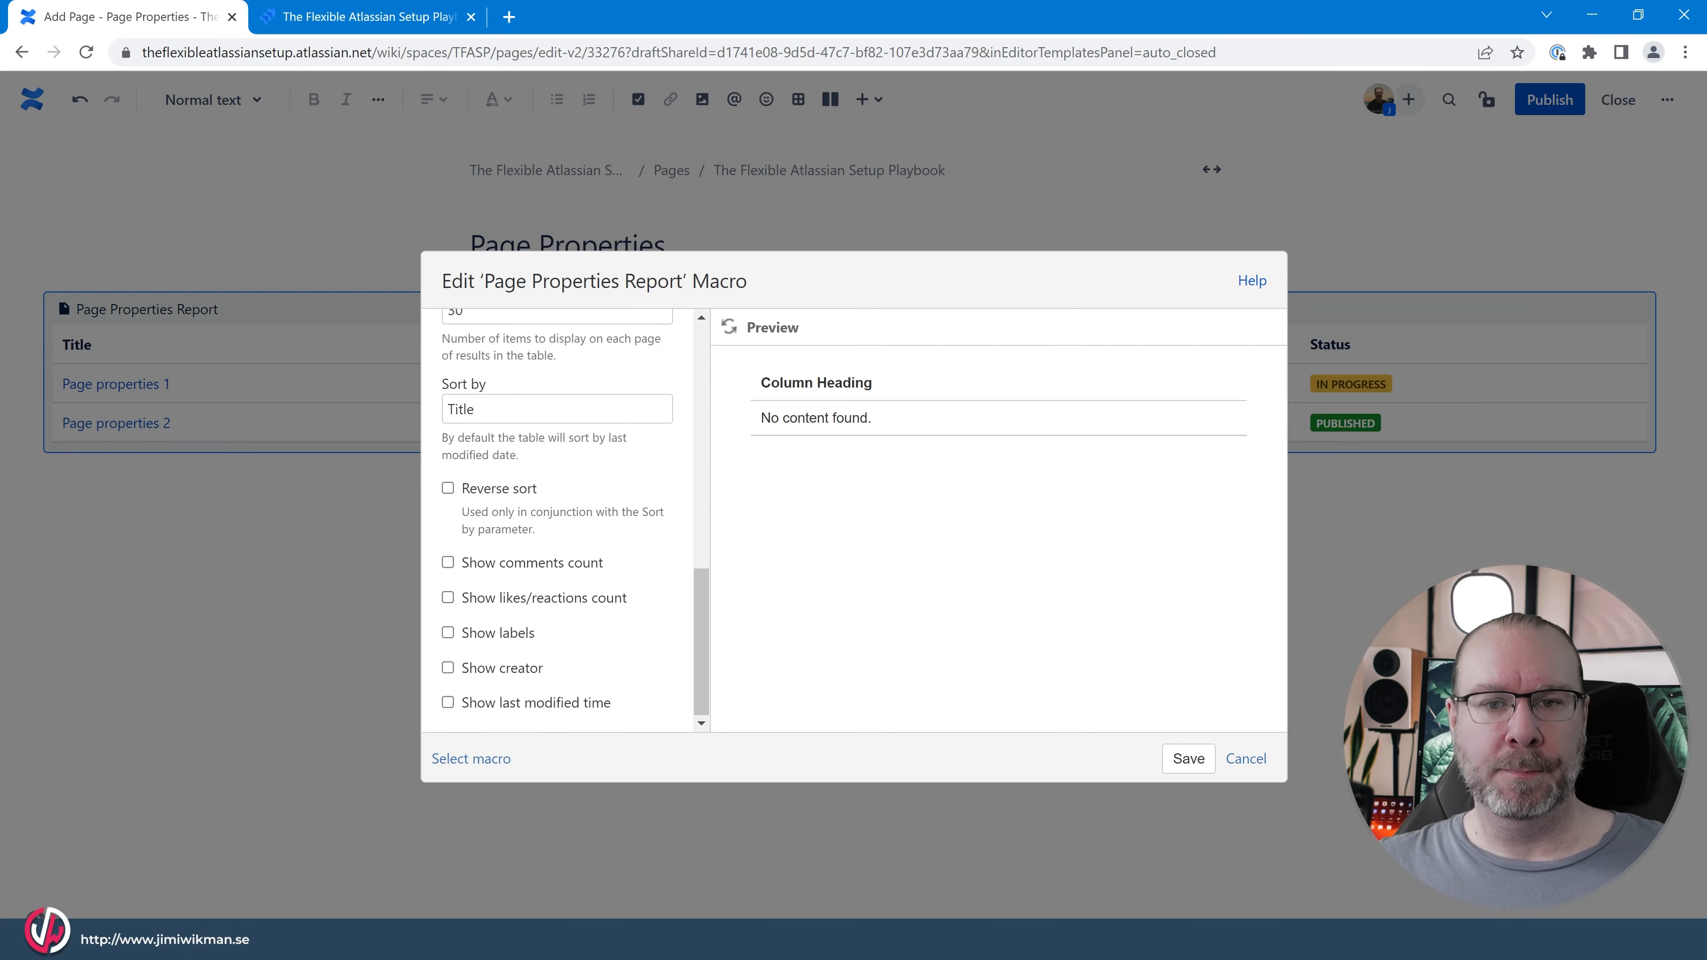
{"action": "left_click", "coordinate": [1188, 759]}
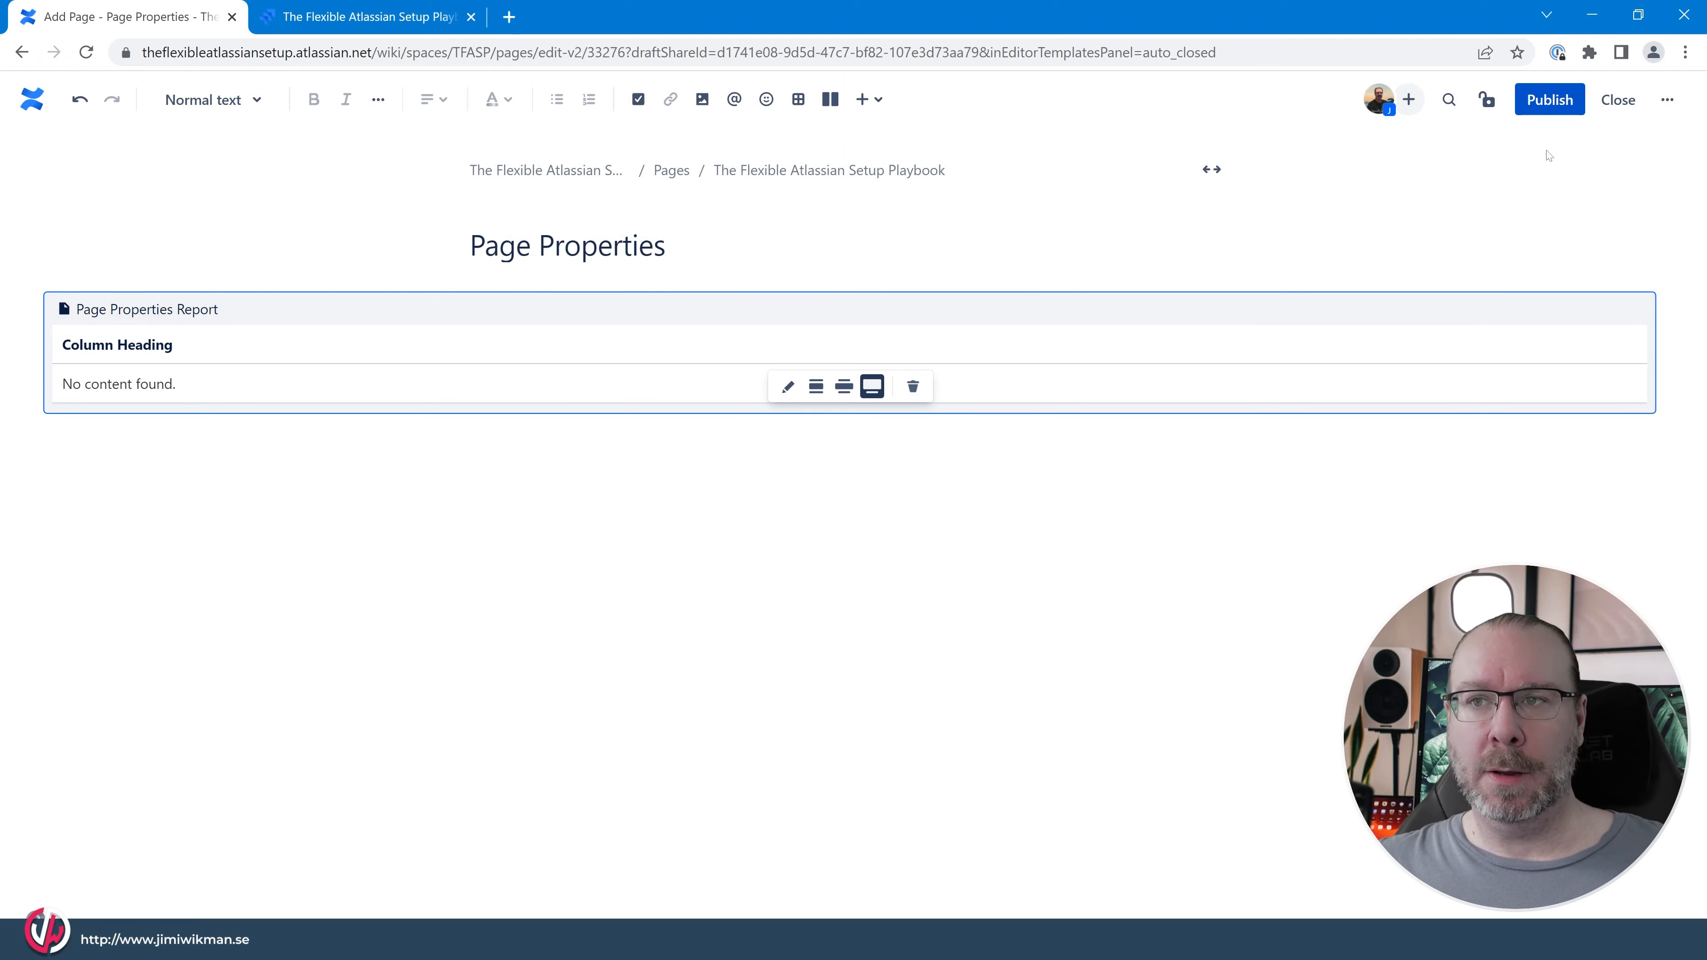
{"action": "left_click", "coordinate": [1557, 113]}
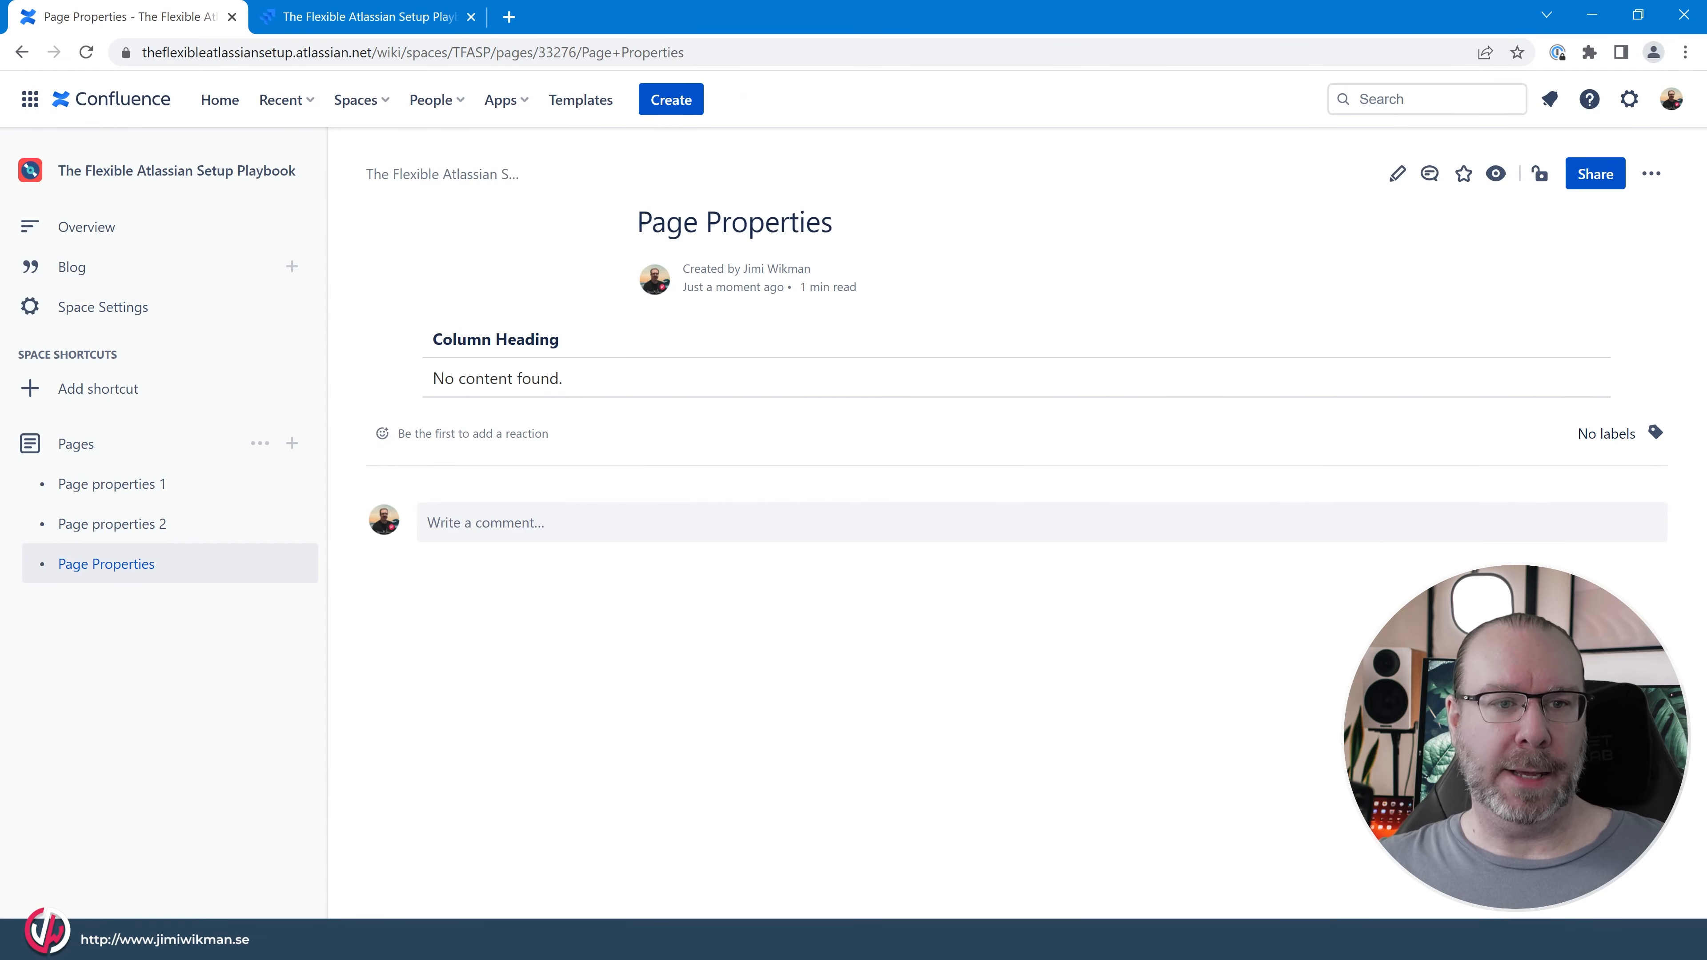
Nest Page properties 1 and Page properties 2 under the Page Properties page and expand its page tree.
{"action": "left_click_drag", "start_coordinate": [179, 564], "coordinate": [184, 478]}
{"action": "left_click_drag", "start_coordinate": [119, 524], "coordinate": [151, 488]}
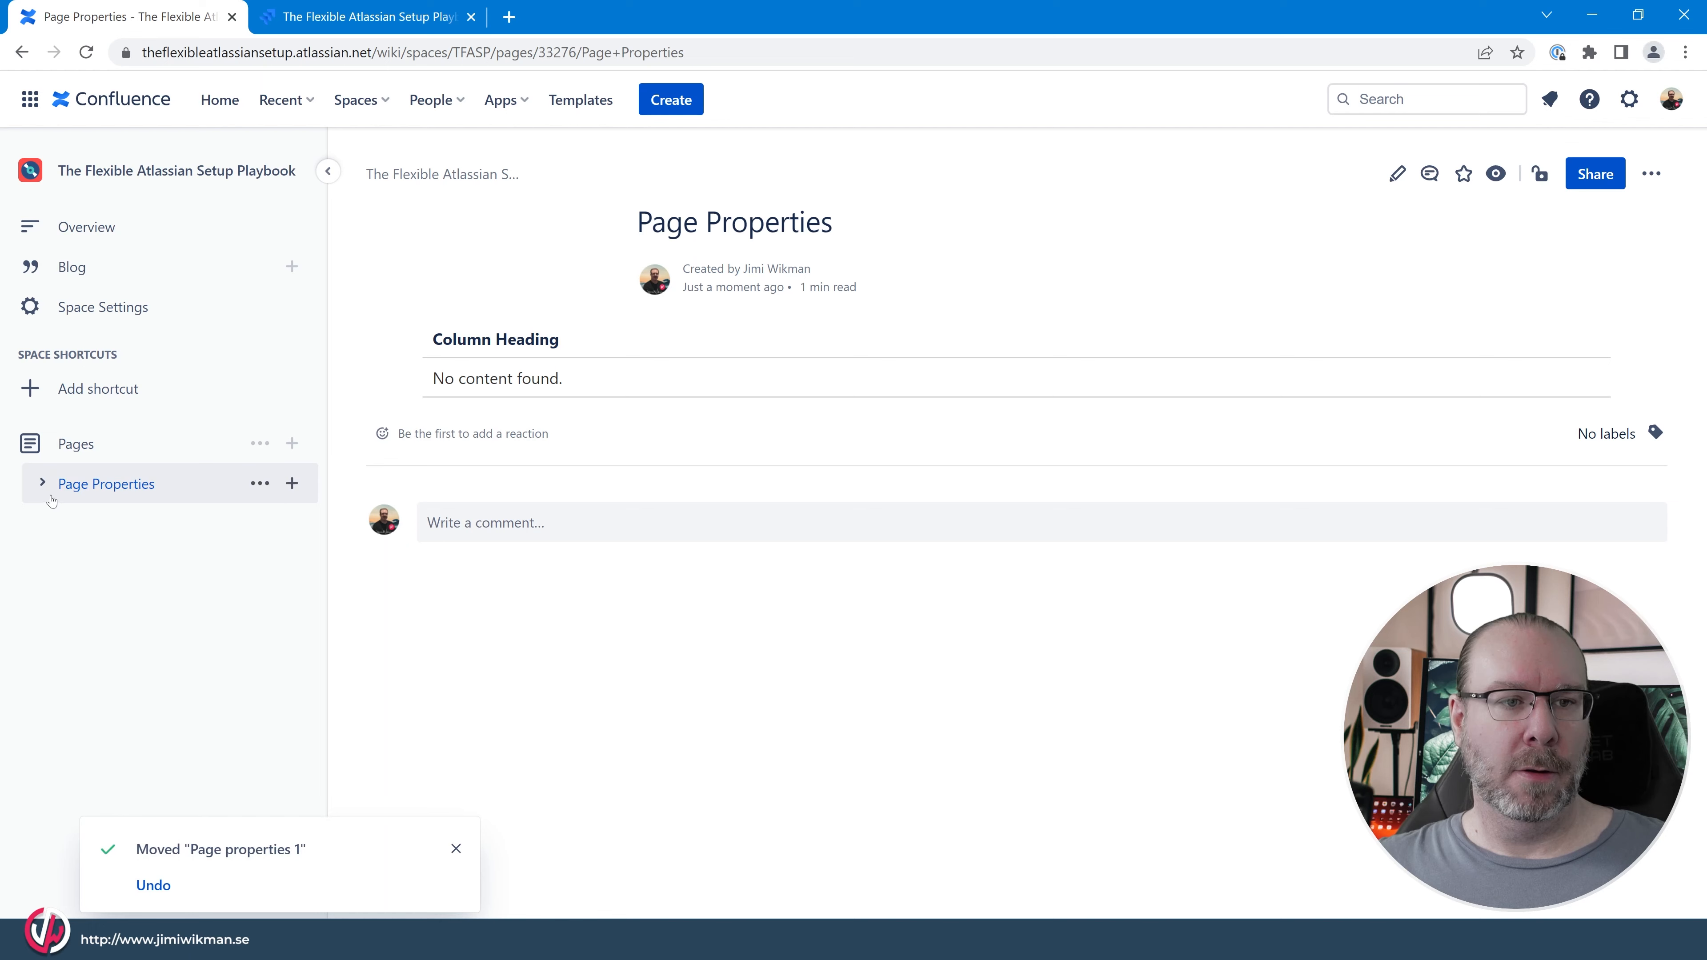
{"action": "left_click", "coordinate": [43, 484]}
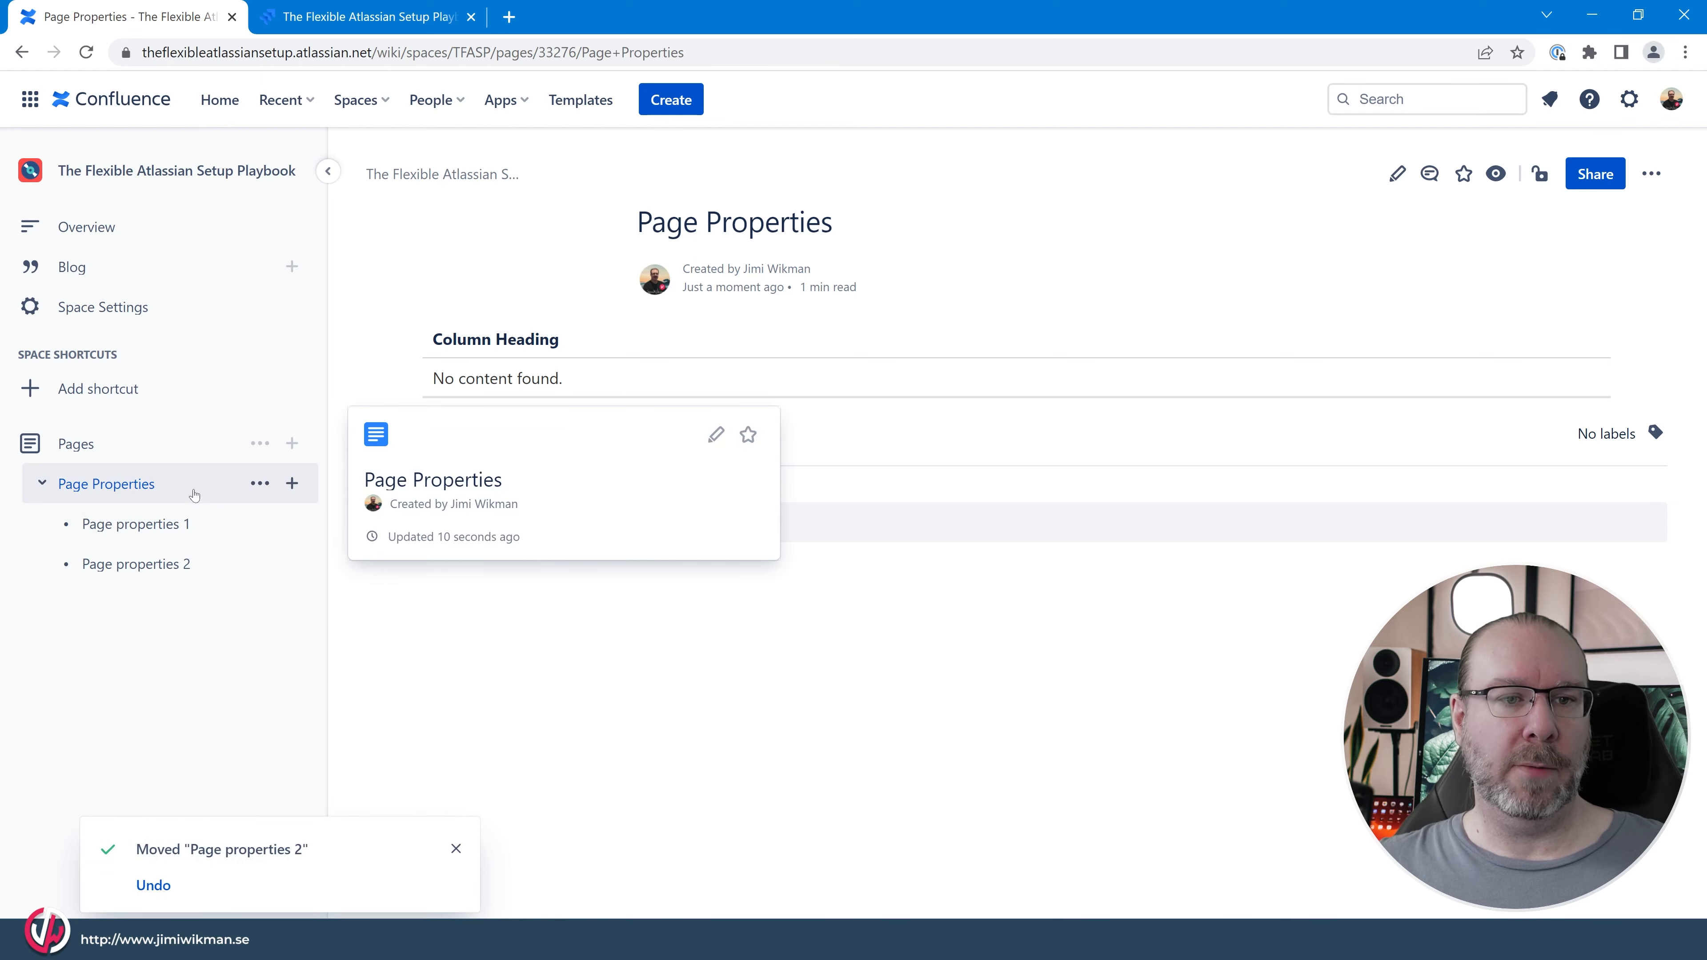
Add the new label page_properties to the Page properties 1 page.
{"action": "left_click", "coordinate": [194, 521]}
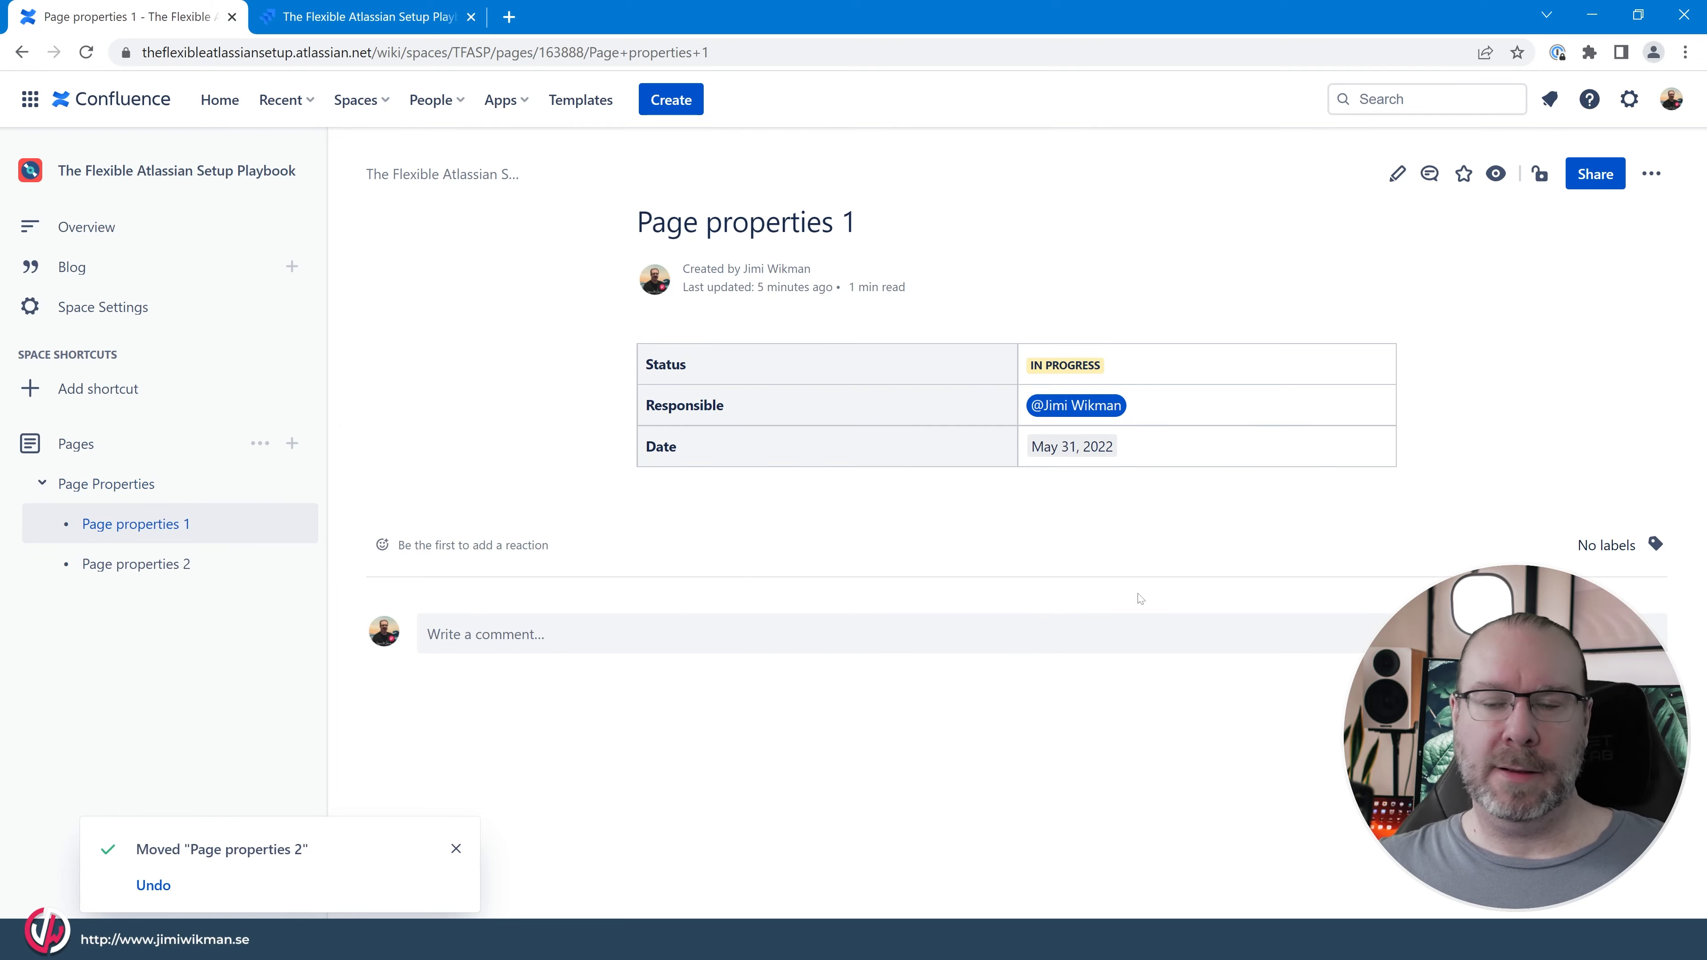
{"action": "left_click", "coordinate": [1655, 545]}
{"action": "type", "text": "page_"}
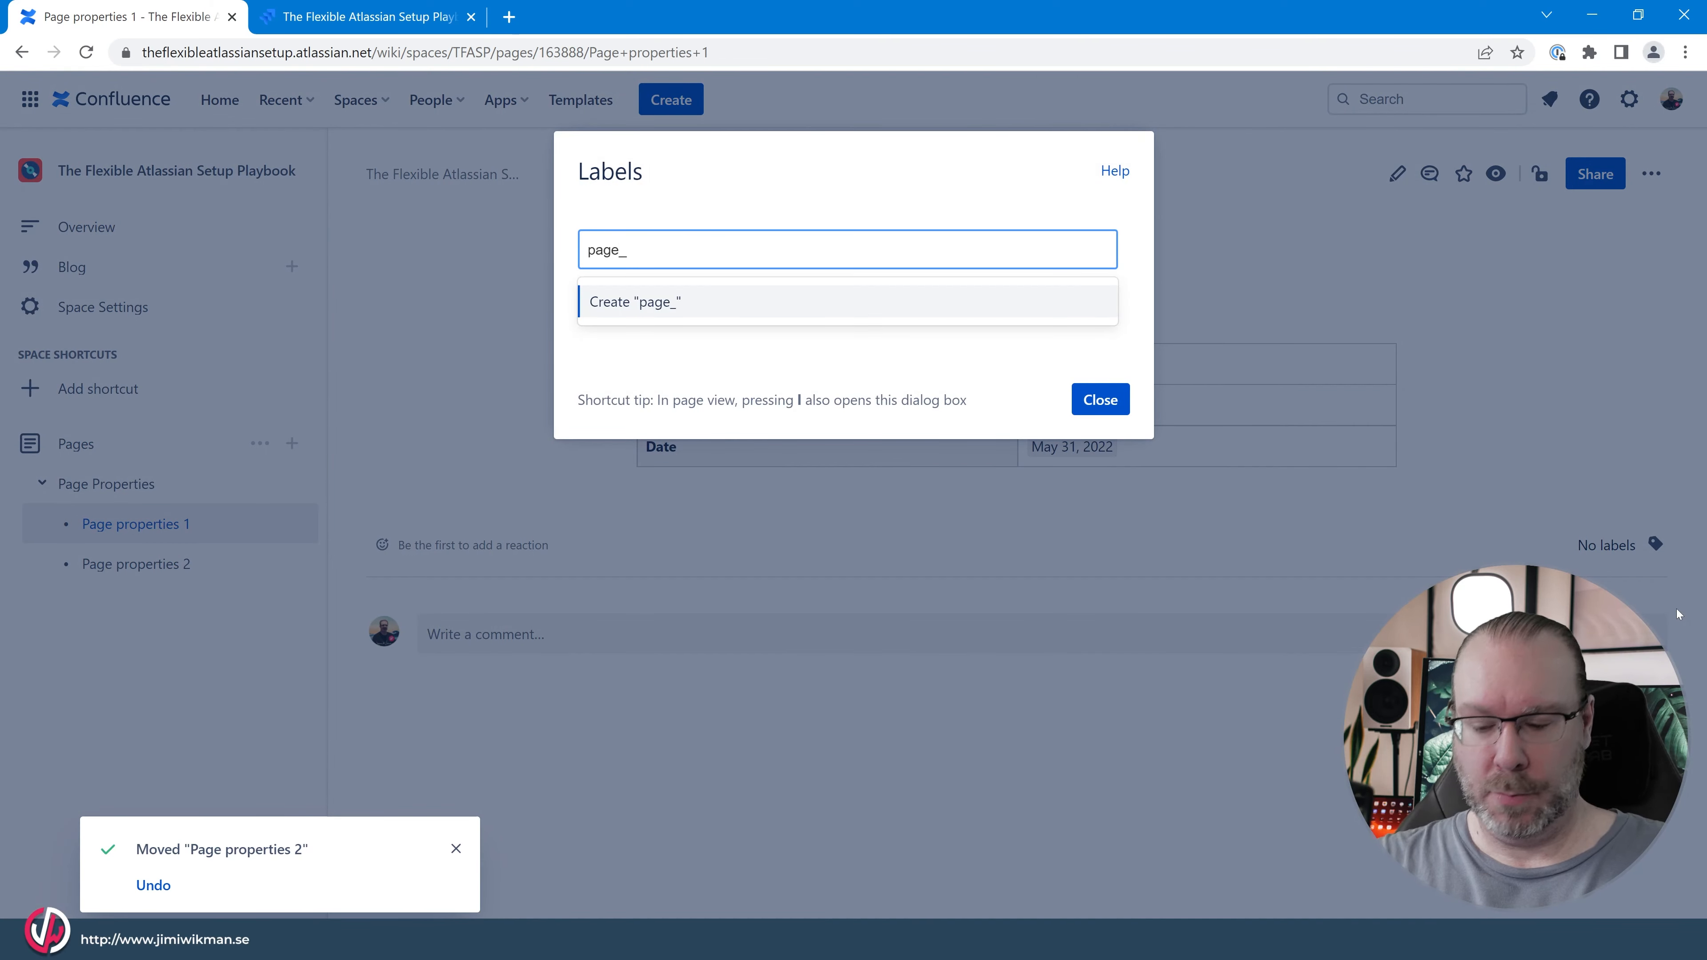
{"action": "type", "text": "properties"}
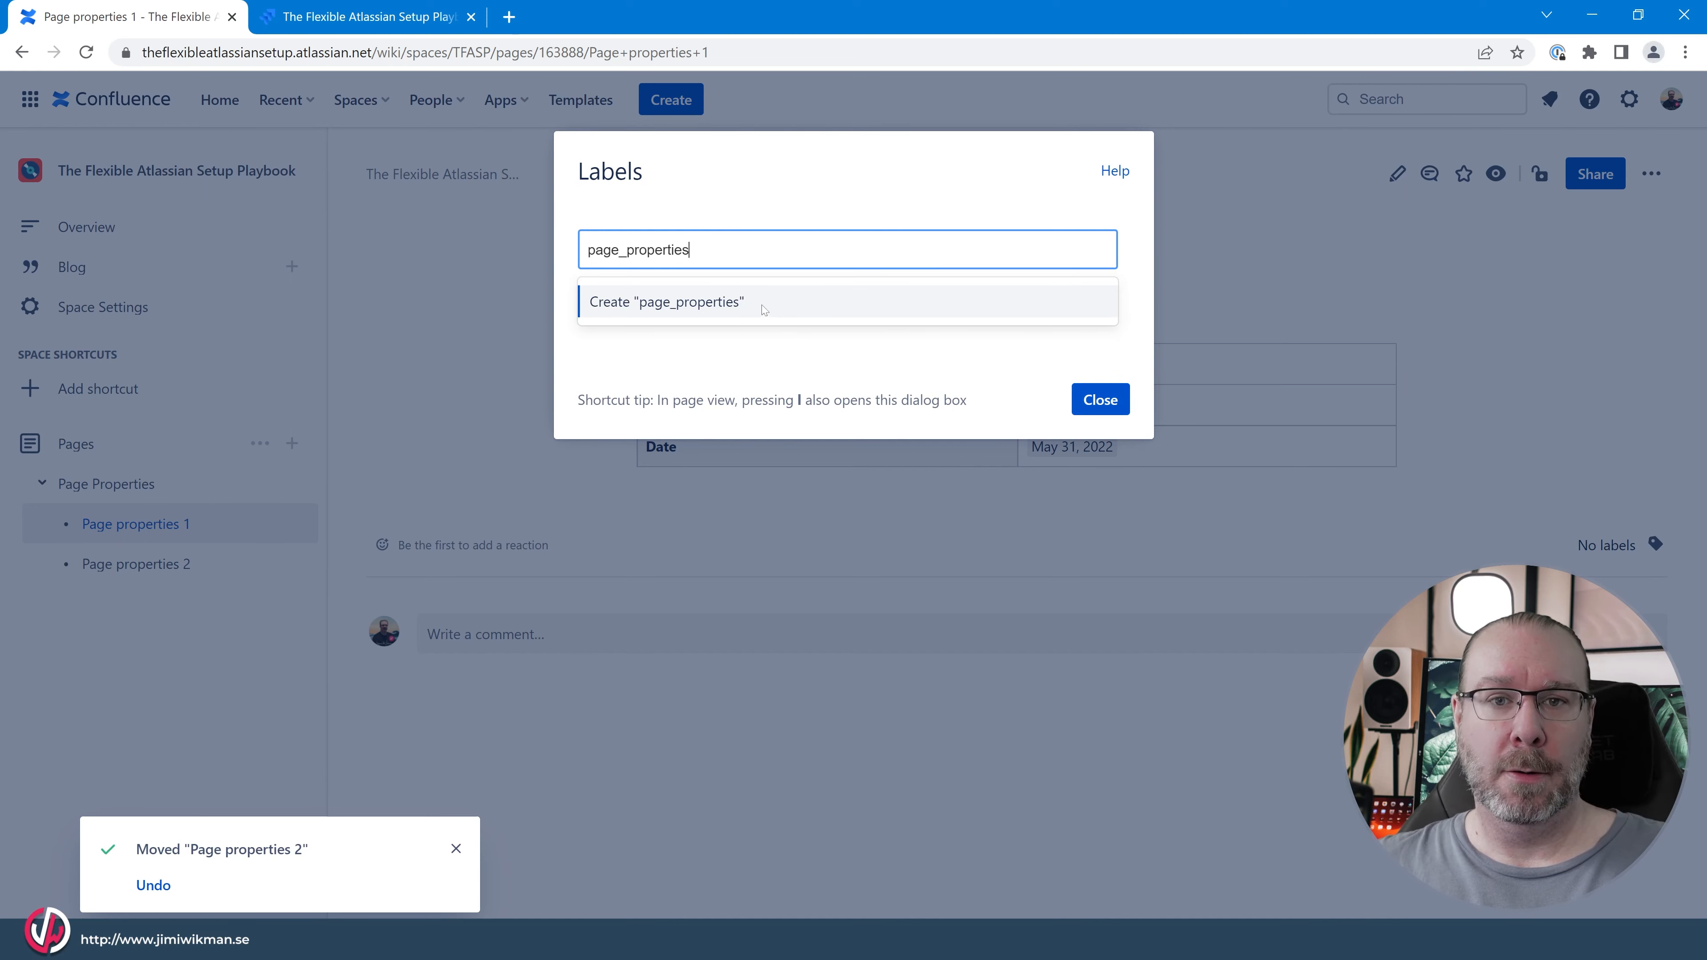
{"action": "left_click", "coordinate": [764, 309]}
{"action": "left_click", "coordinate": [1099, 399]}
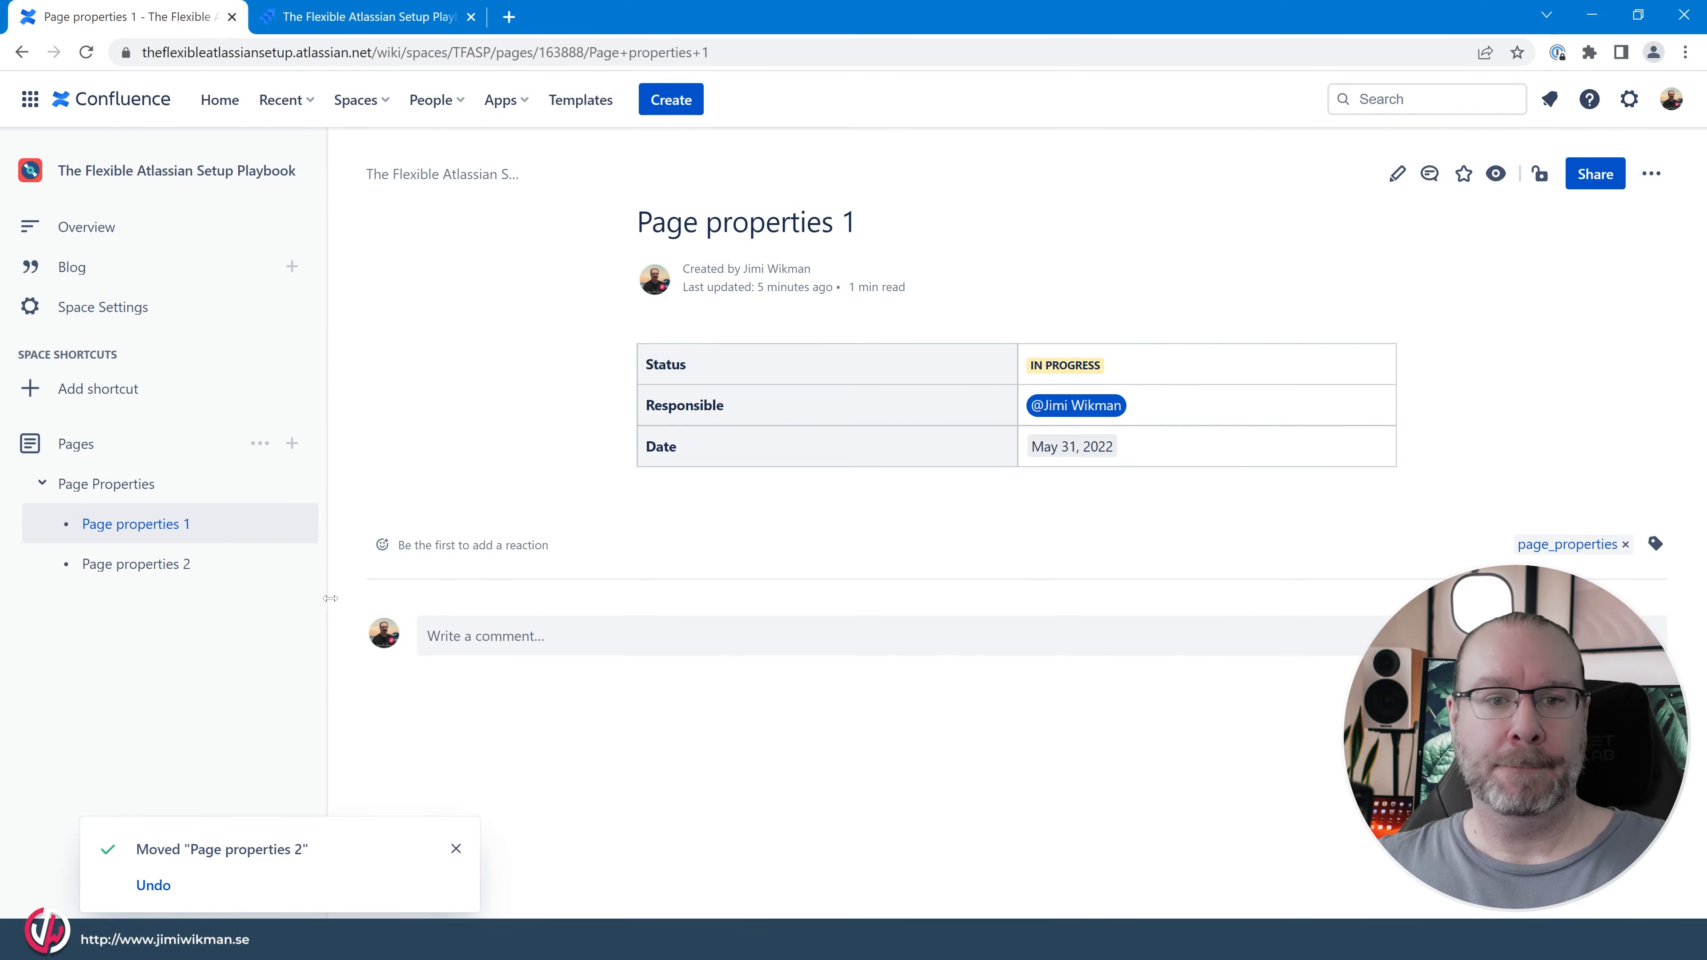
Add the existing label page_properties to Page properties 2, and reopen and reload the Page Properties report page.
{"action": "left_click", "coordinate": [135, 563]}
{"action": "left_click", "coordinate": [1656, 543]}
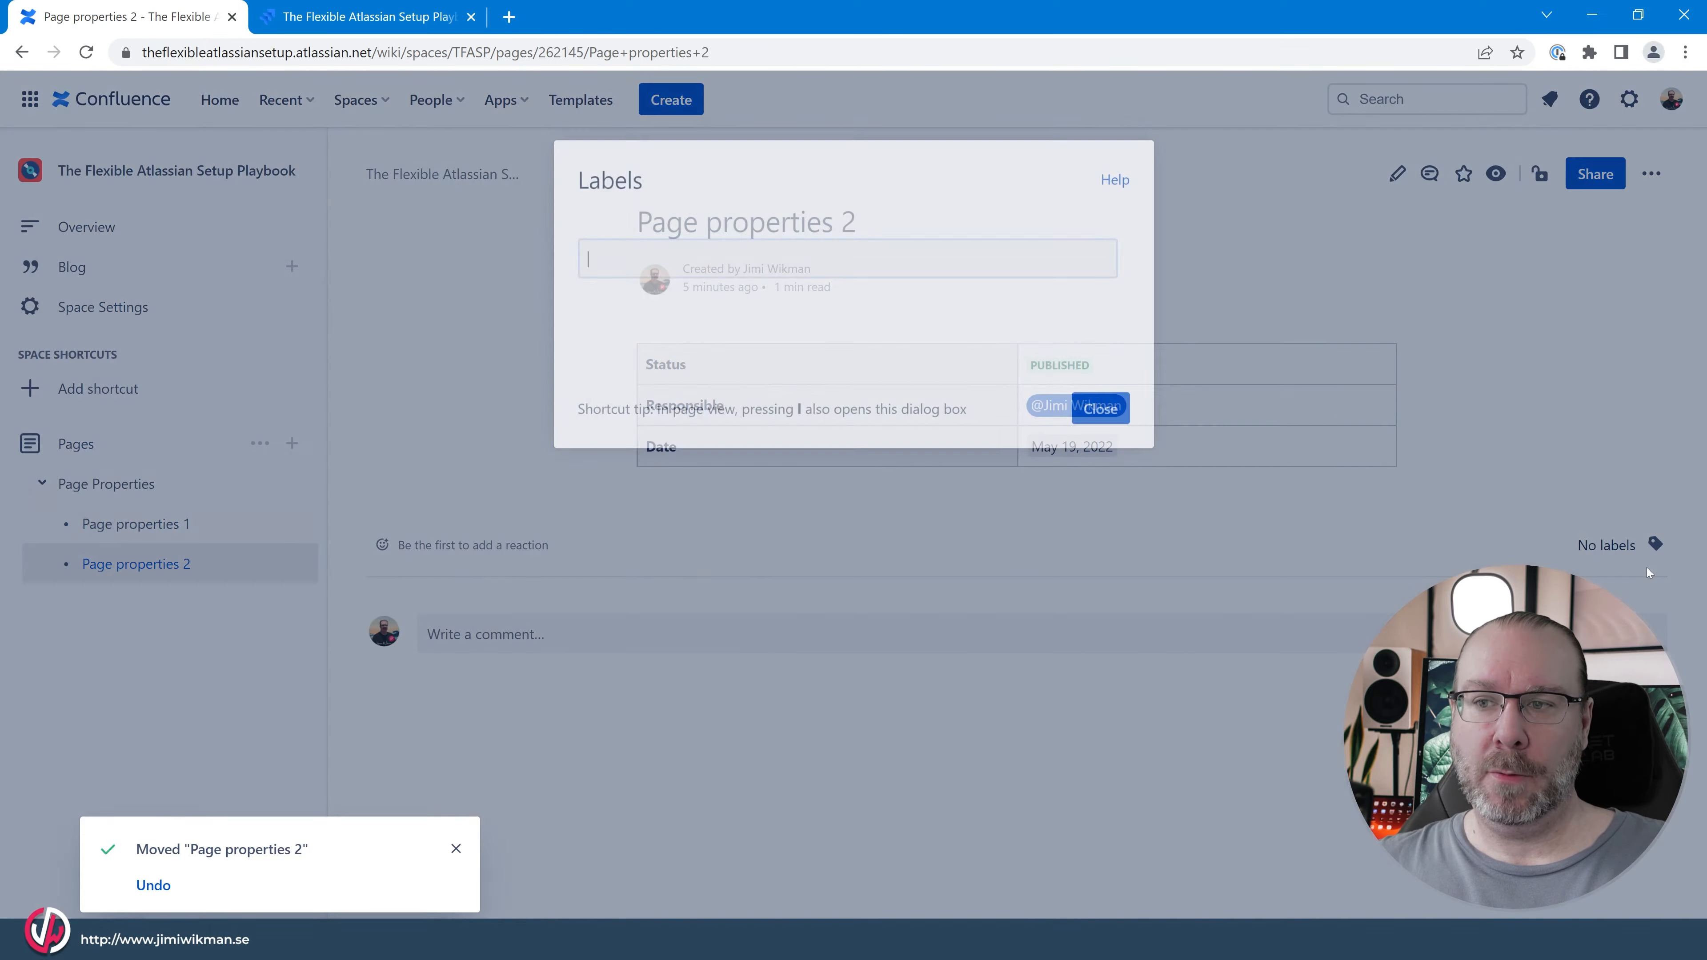
{"action": "type", "text": "page"}
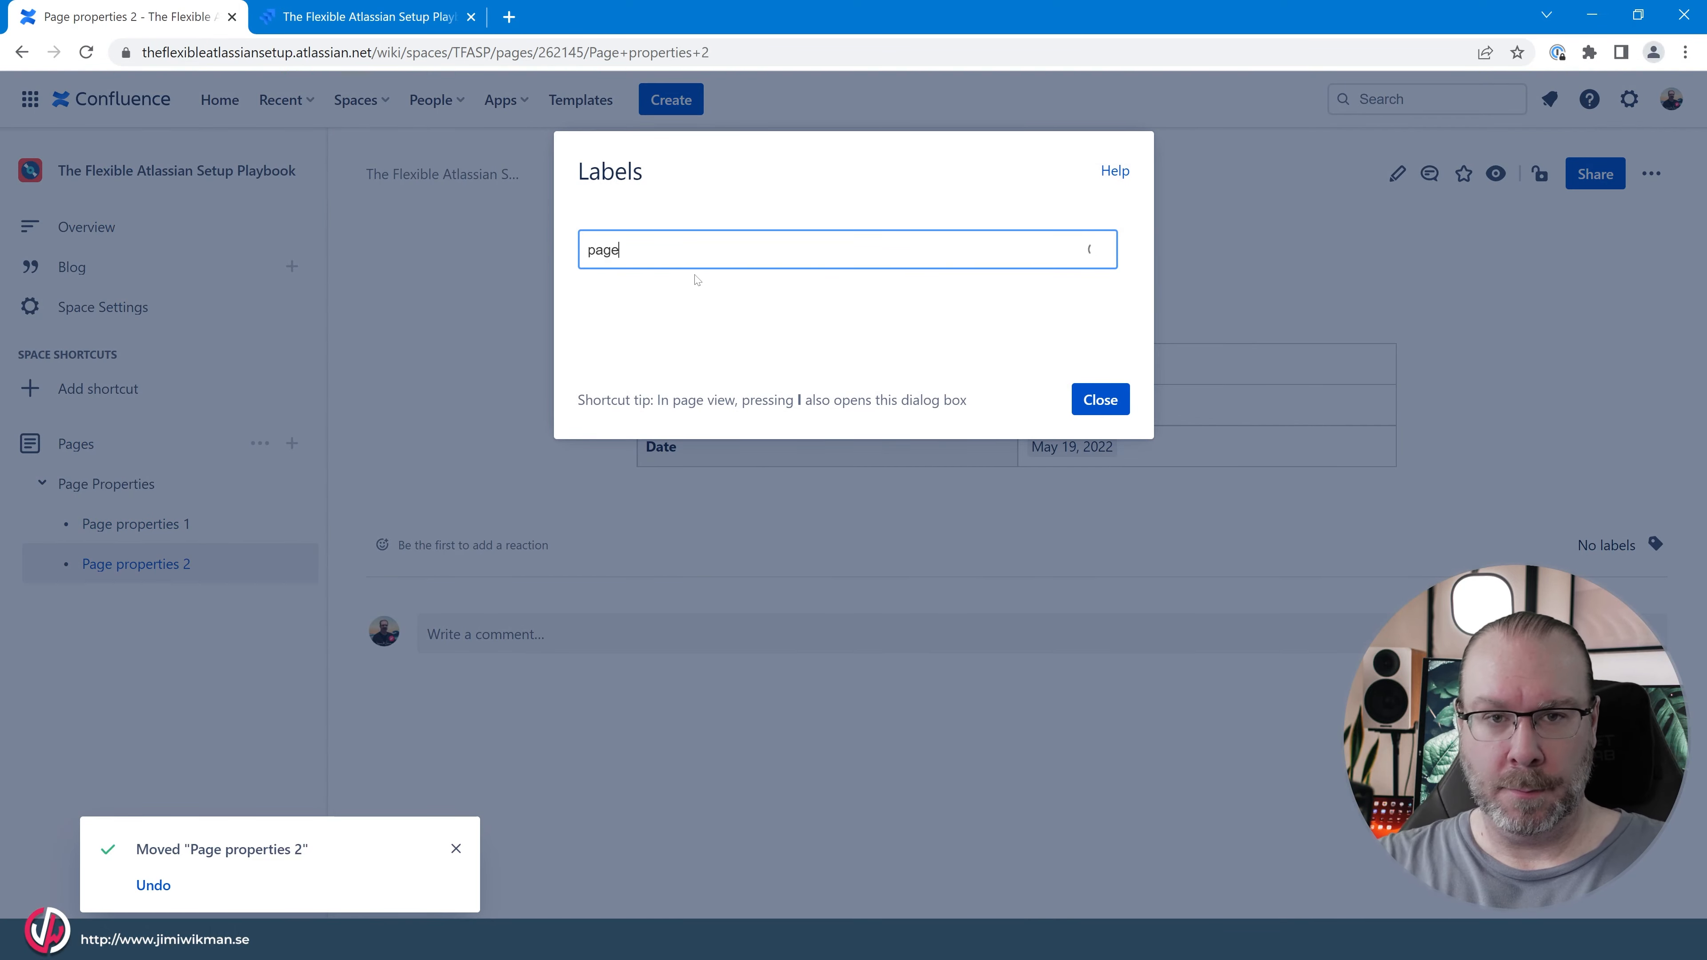
{"action": "type", "text": "_pr"}
{"action": "key", "text": "BackSpace"}
{"action": "key", "text": "BackSpace"}
{"action": "type", "text": "p"}
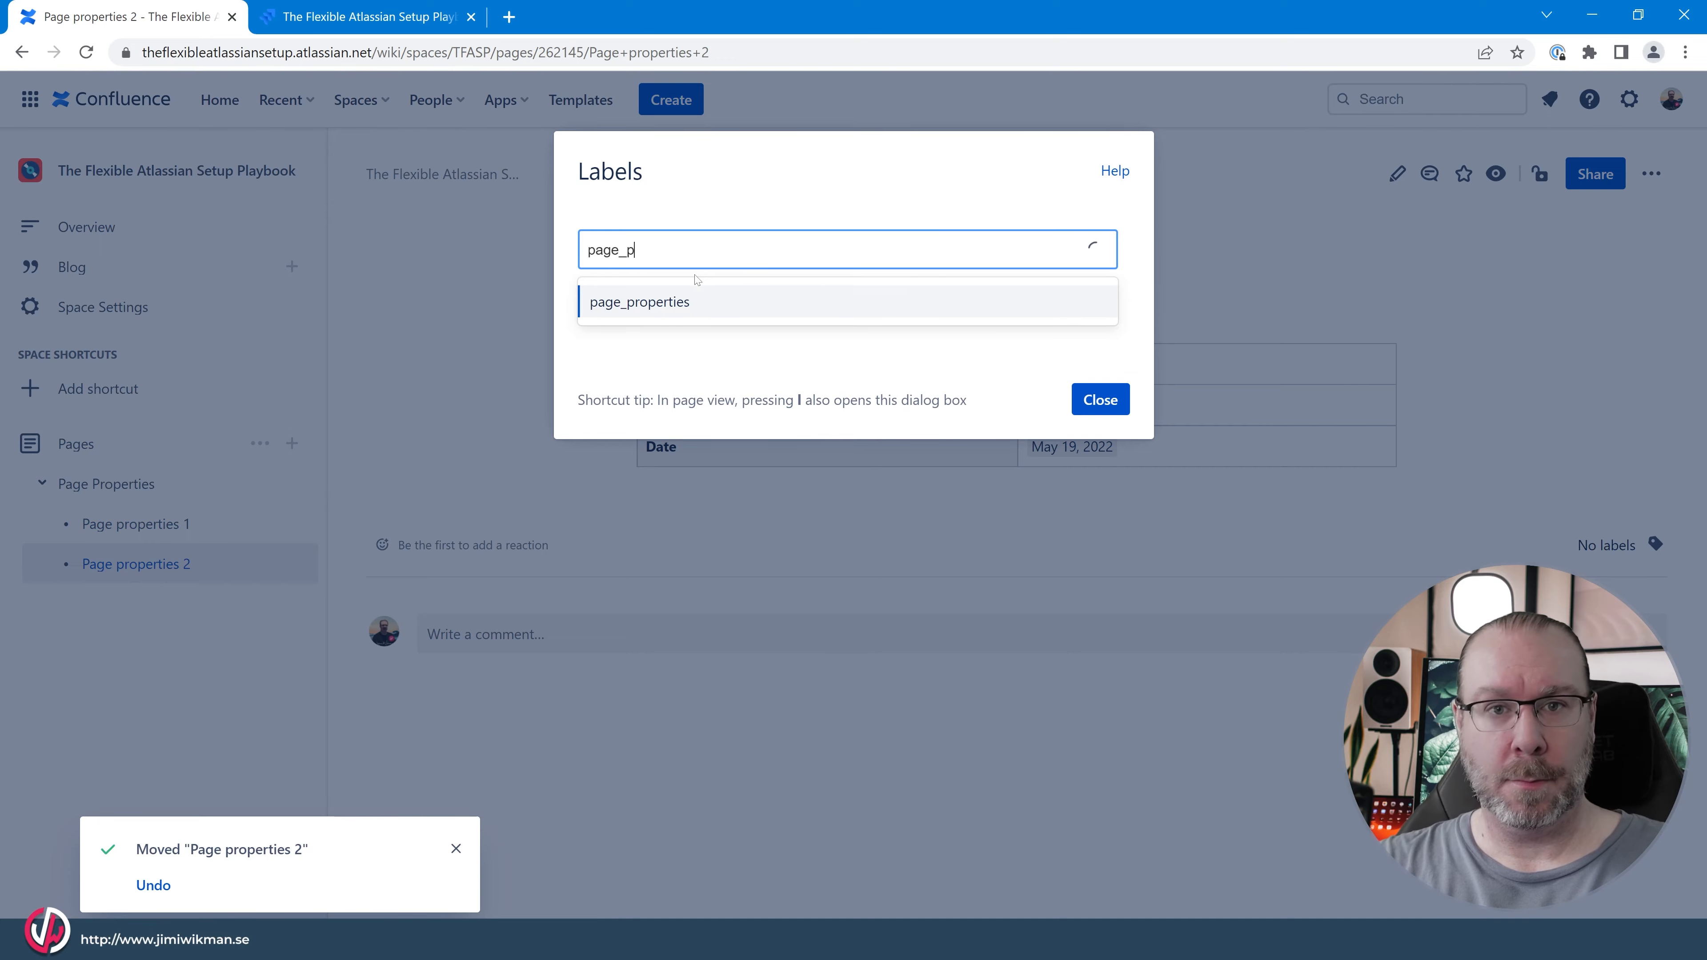
{"action": "key", "text": "Return"}
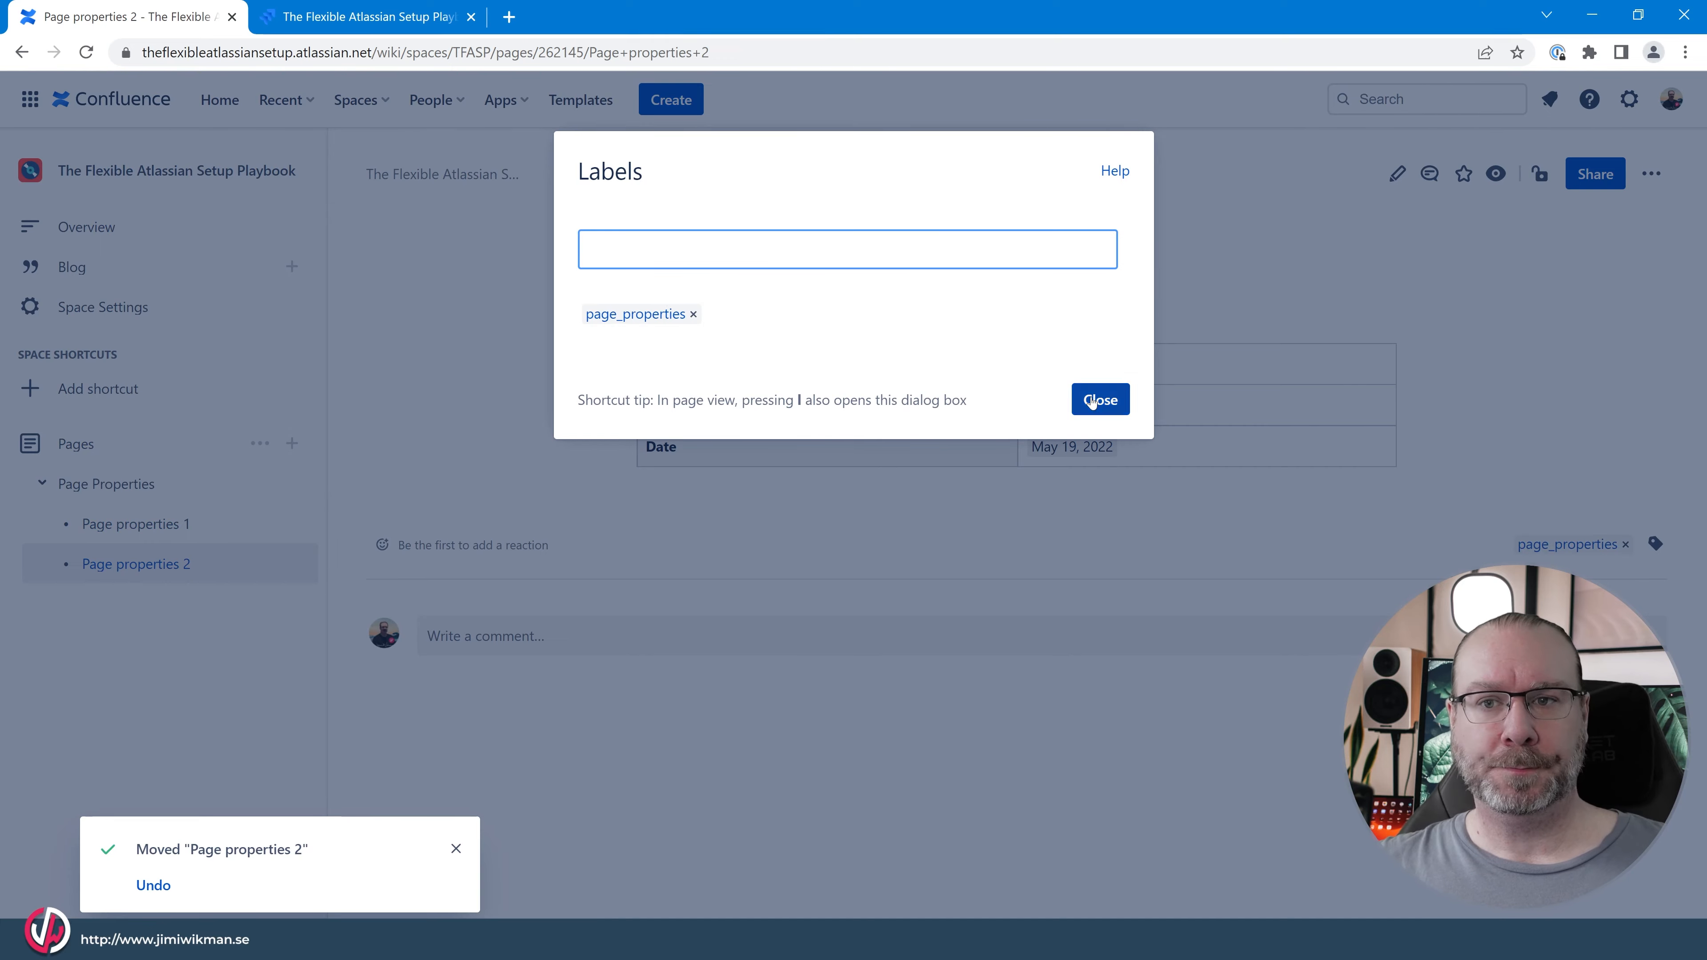
{"action": "left_click", "coordinate": [1091, 402]}
{"action": "left_click", "coordinate": [170, 486]}
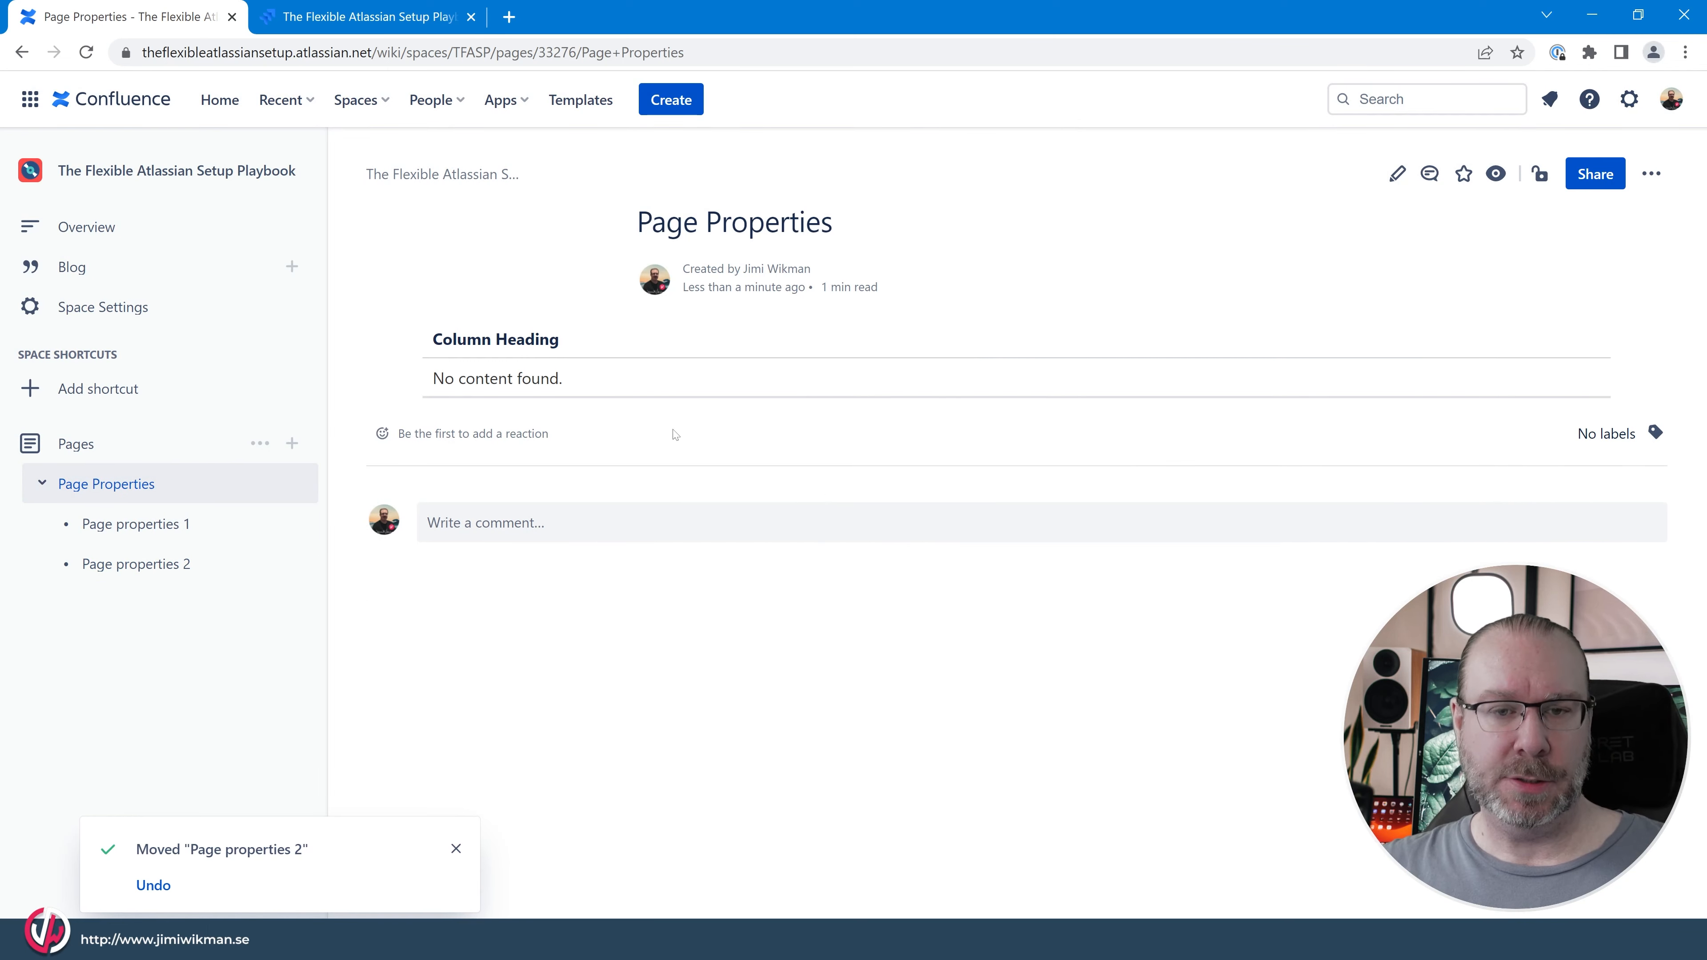
{"action": "key", "text": "F5"}
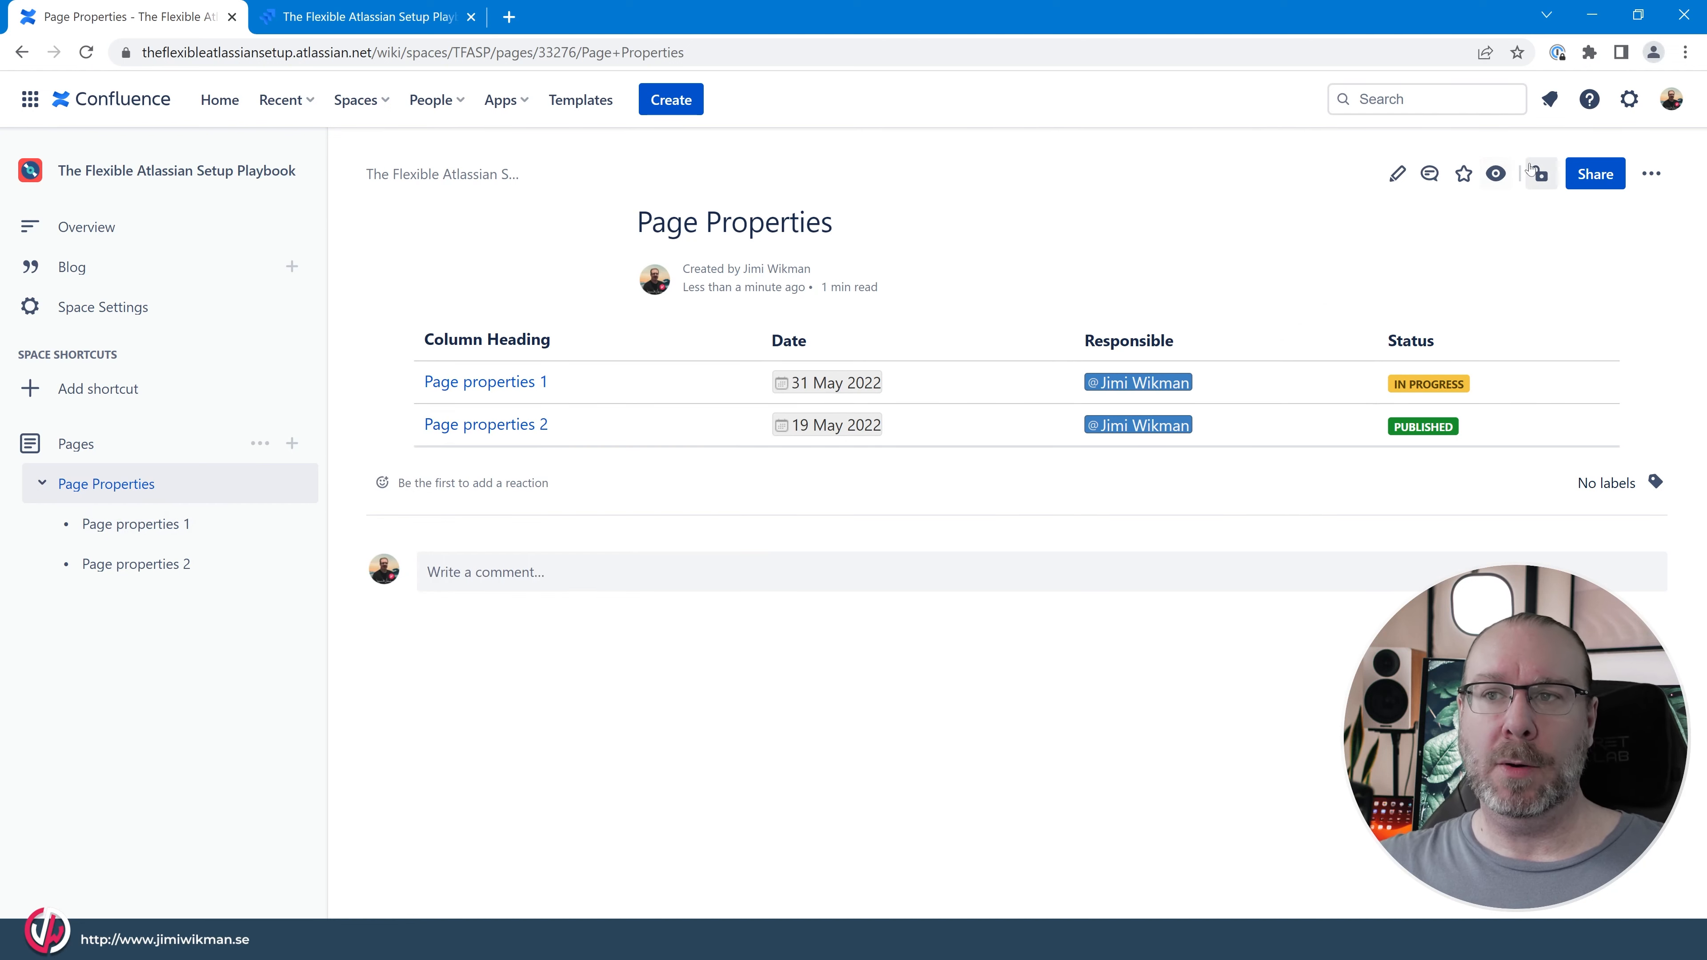
Make the report macro show comments count, likes/reactions count, labels, creator and last modified time, and publish the page.
{"action": "left_click", "coordinate": [1397, 173]}
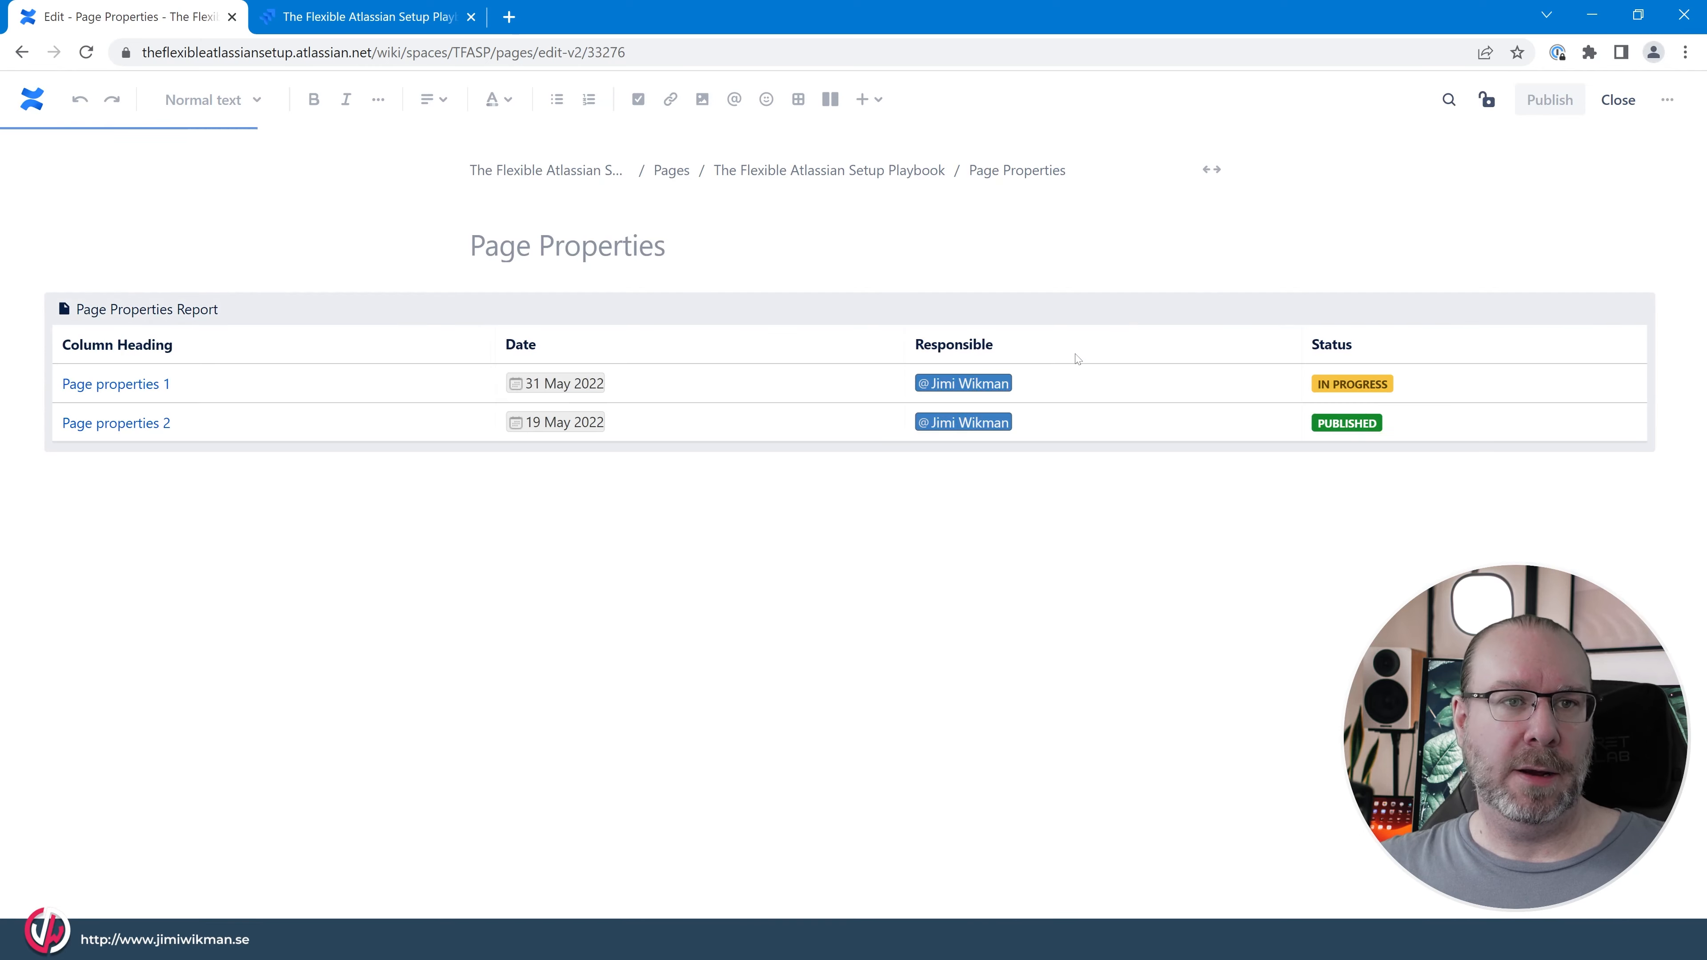
{"action": "left_click", "coordinate": [775, 328]}
{"action": "left_click", "coordinate": [788, 478]}
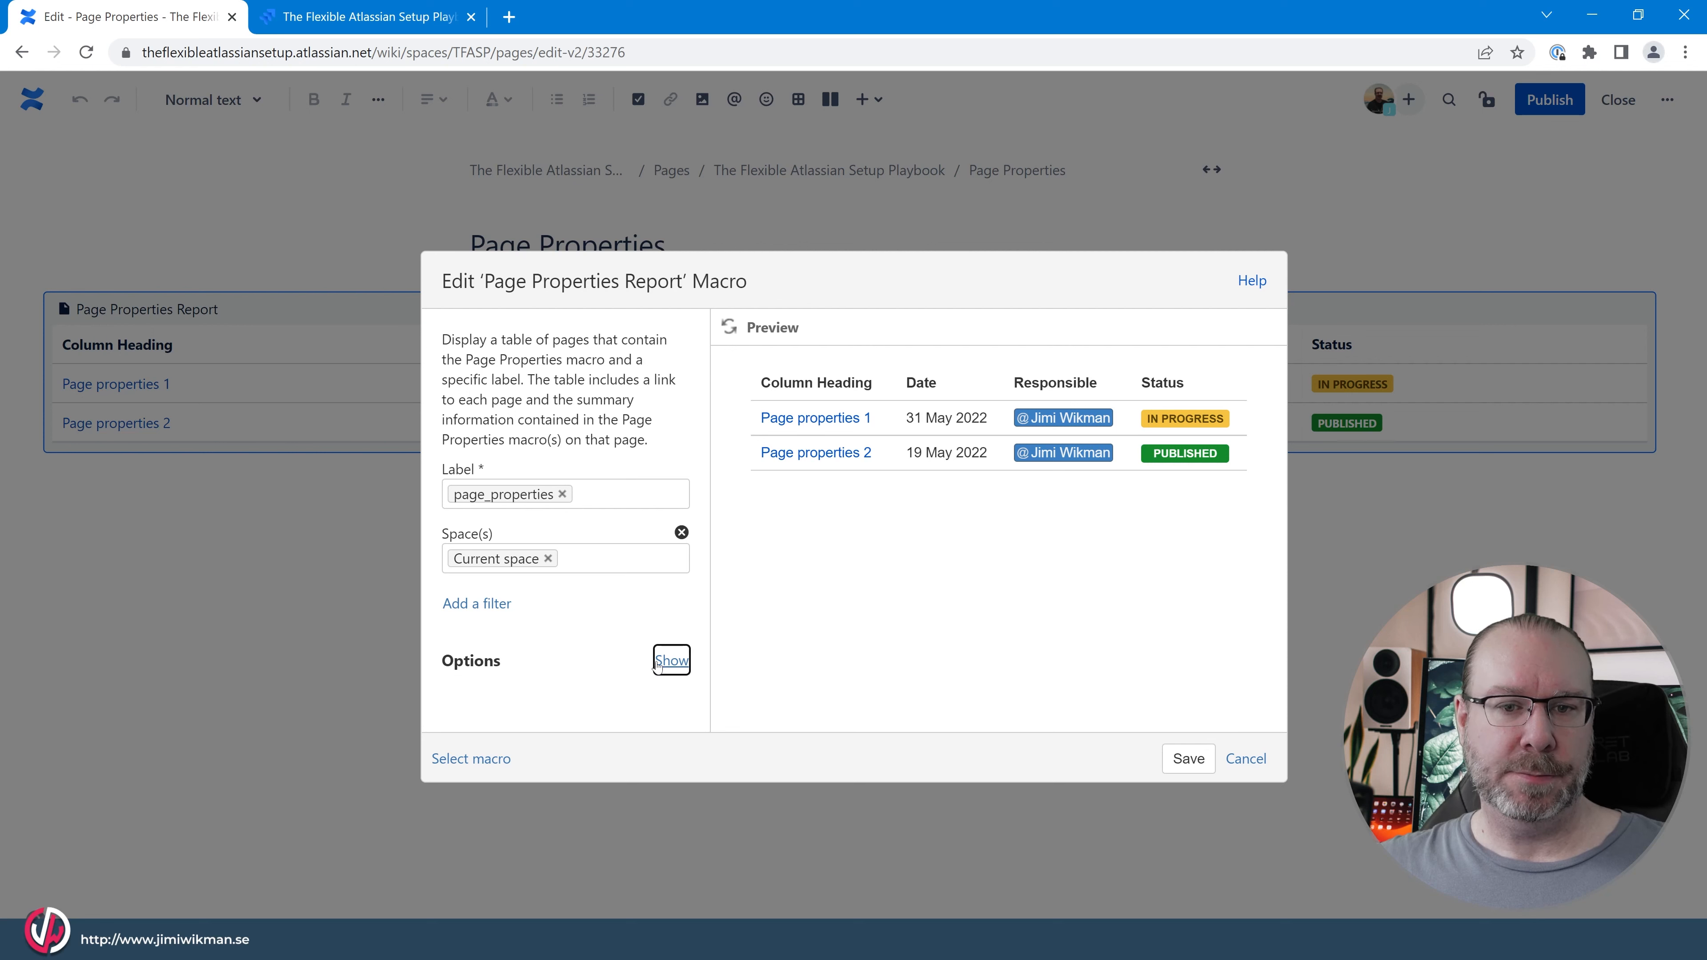
{"action": "left_click", "coordinate": [671, 660]}
{"action": "scroll", "coordinate": [635, 625], "scroll_direction": "down", "scroll_amount": 5}
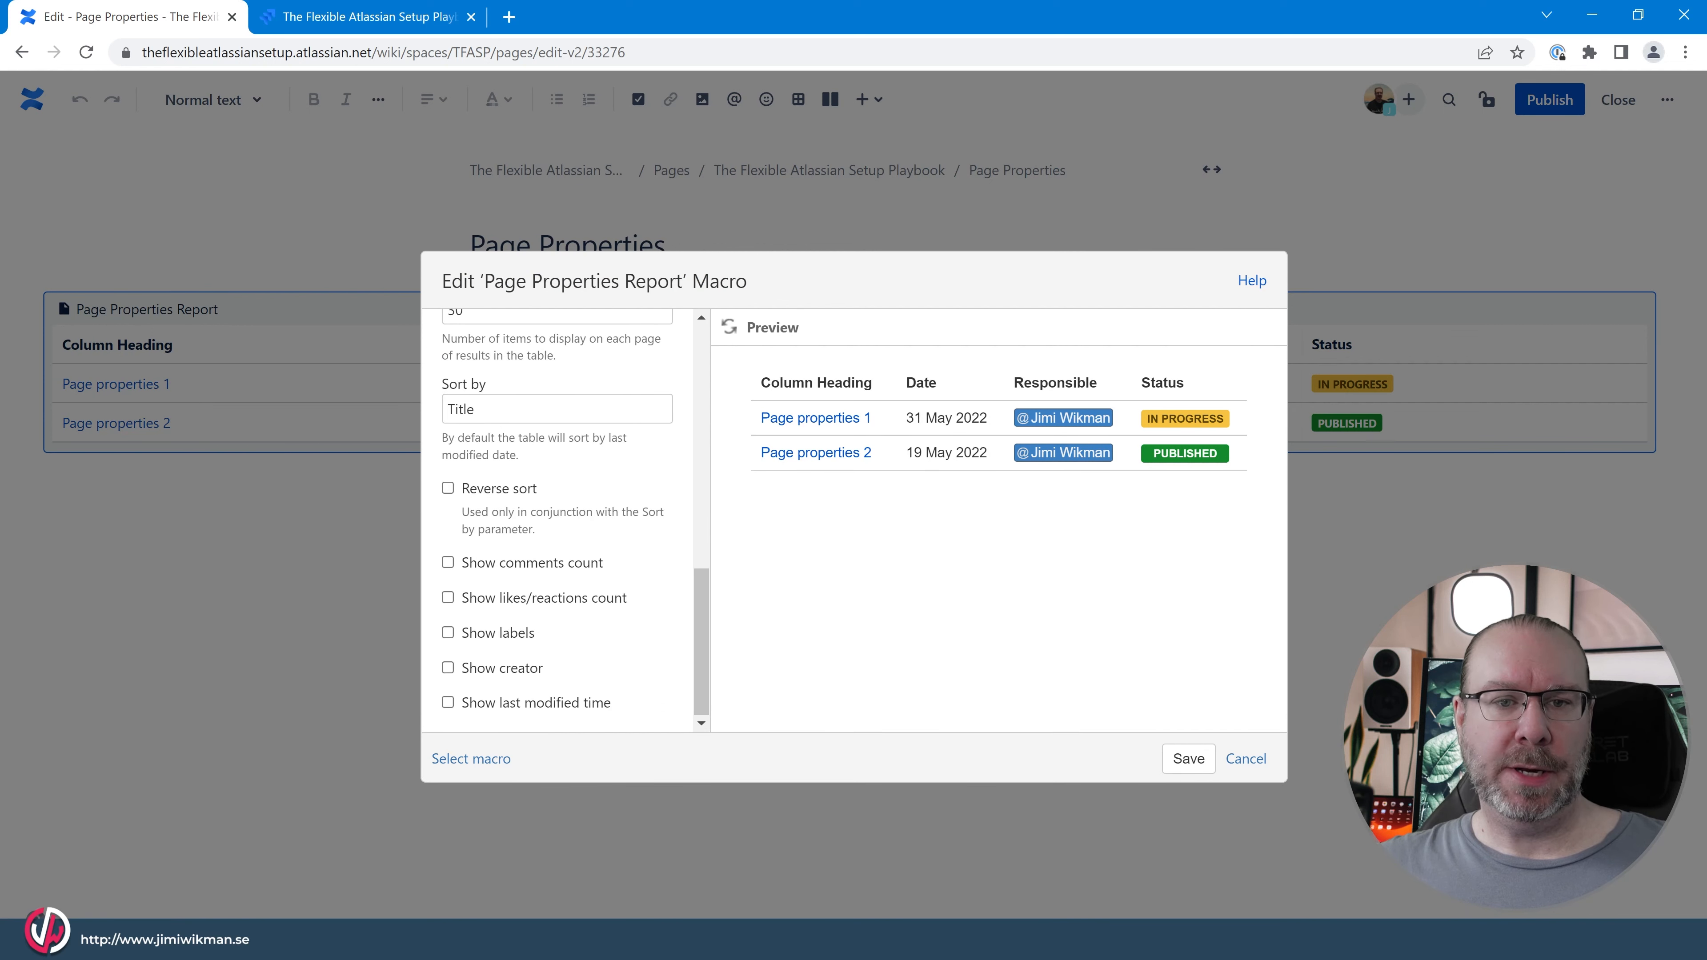
{"action": "left_click", "coordinate": [447, 562]}
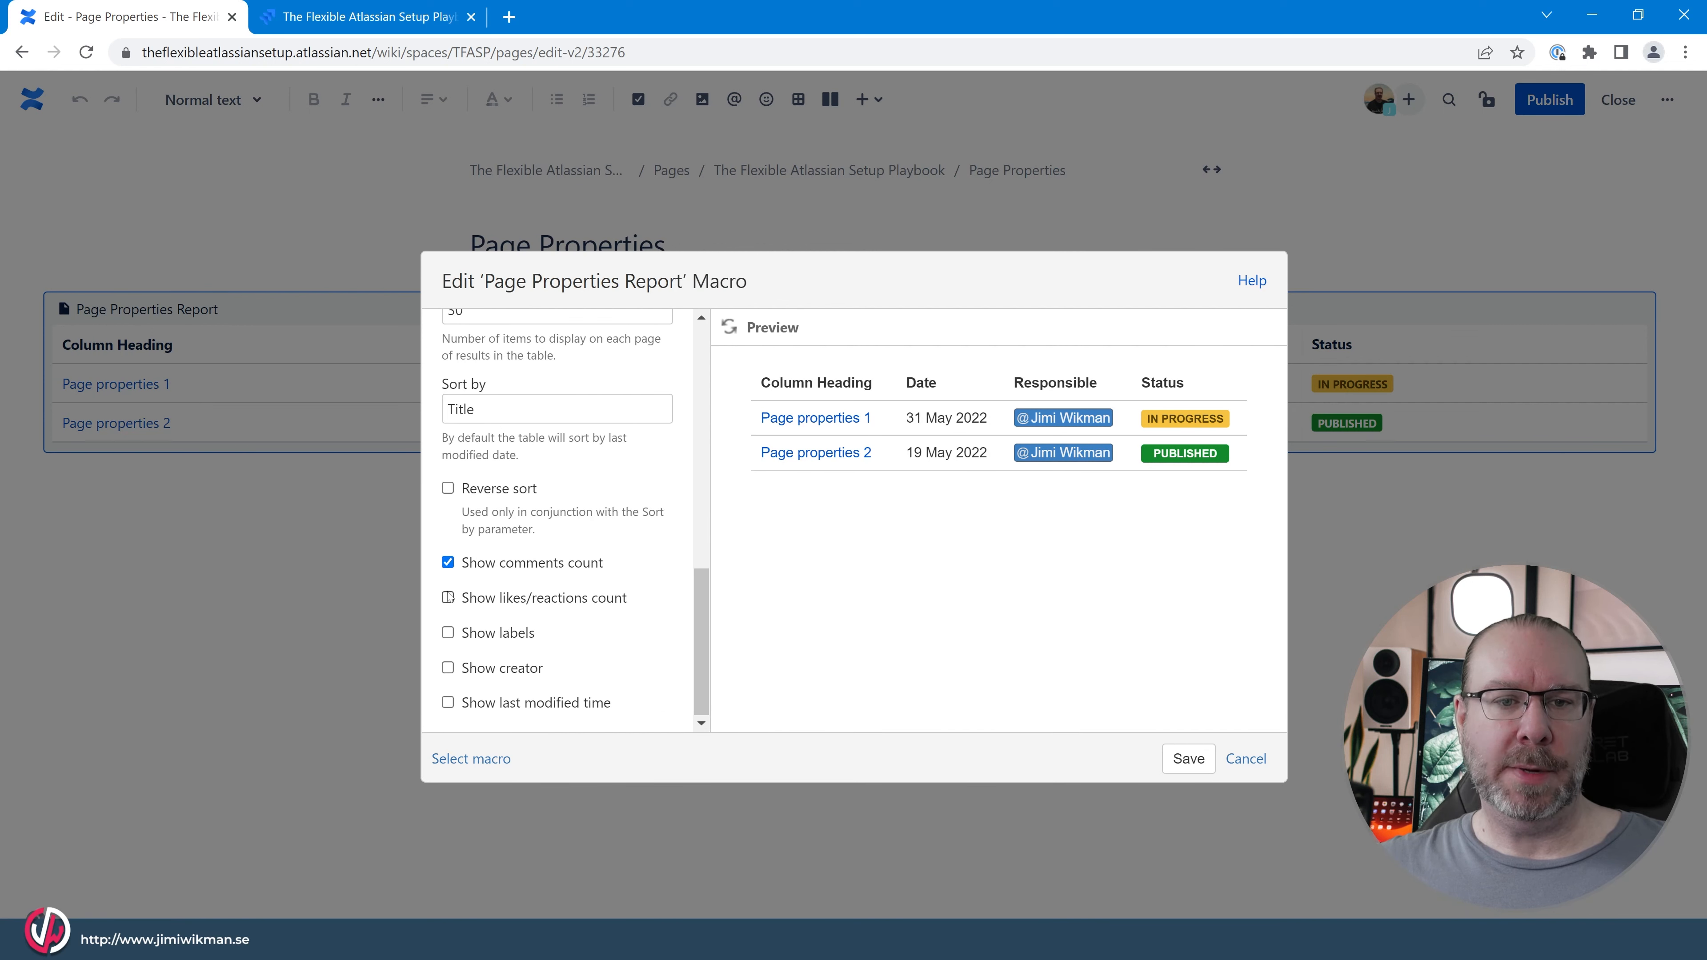
{"action": "left_click", "coordinate": [448, 632]}
{"action": "left_click", "coordinate": [448, 668]}
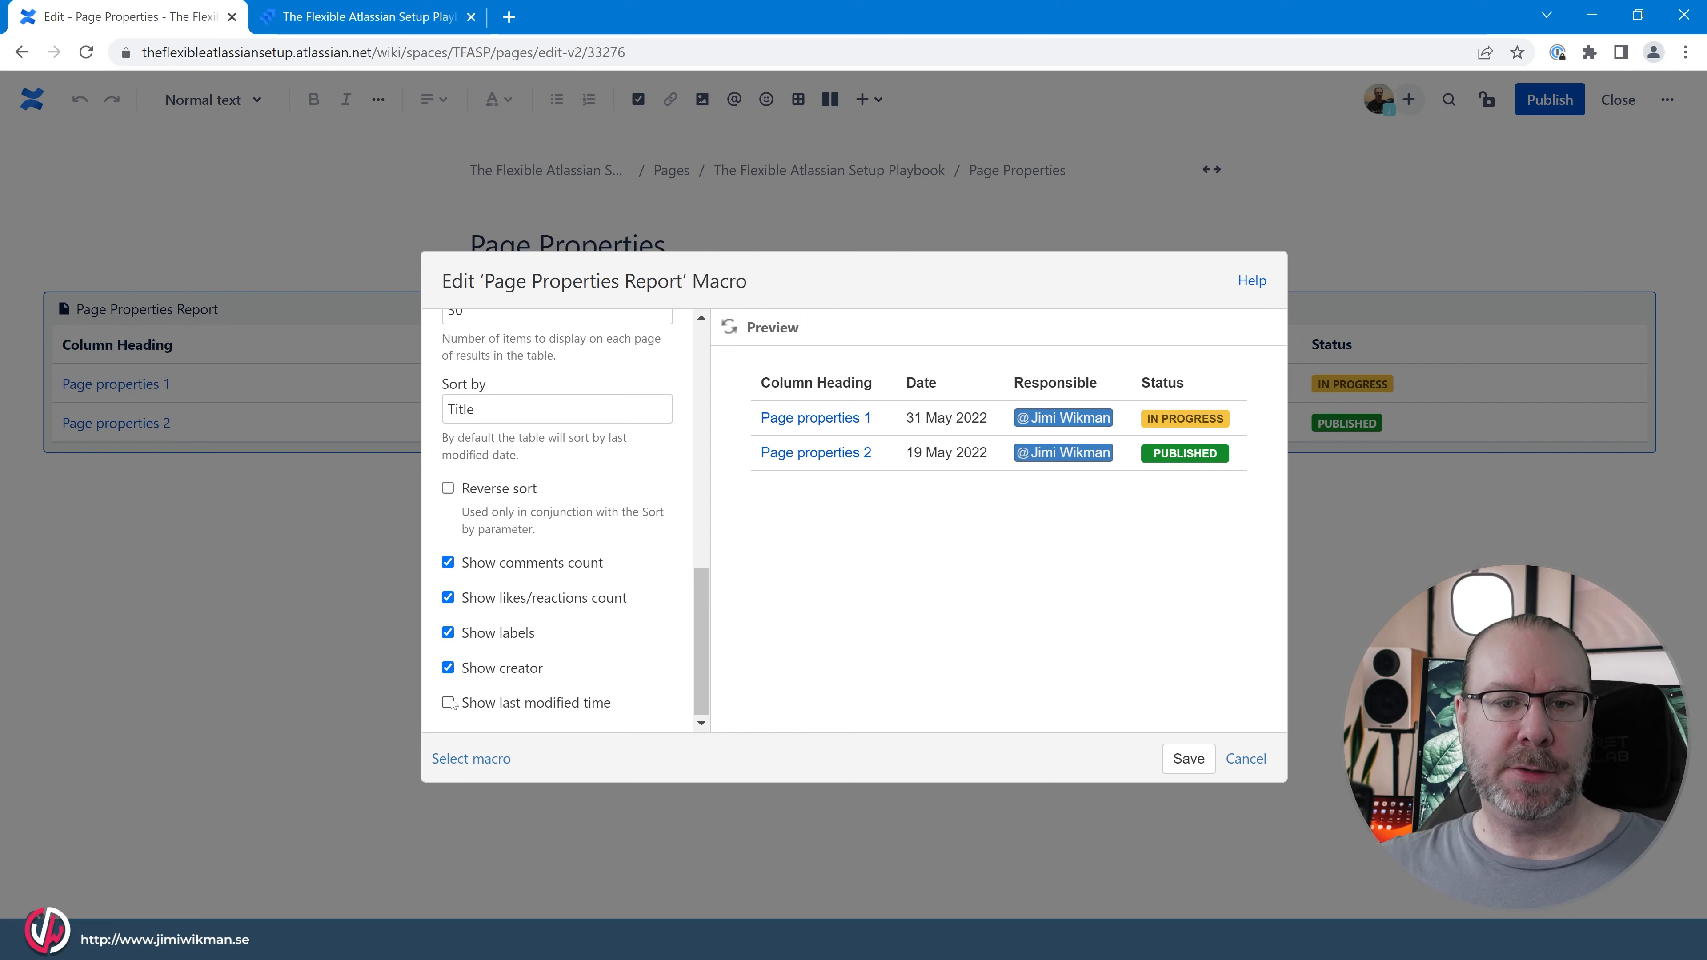
{"action": "left_click", "coordinate": [1188, 758]}
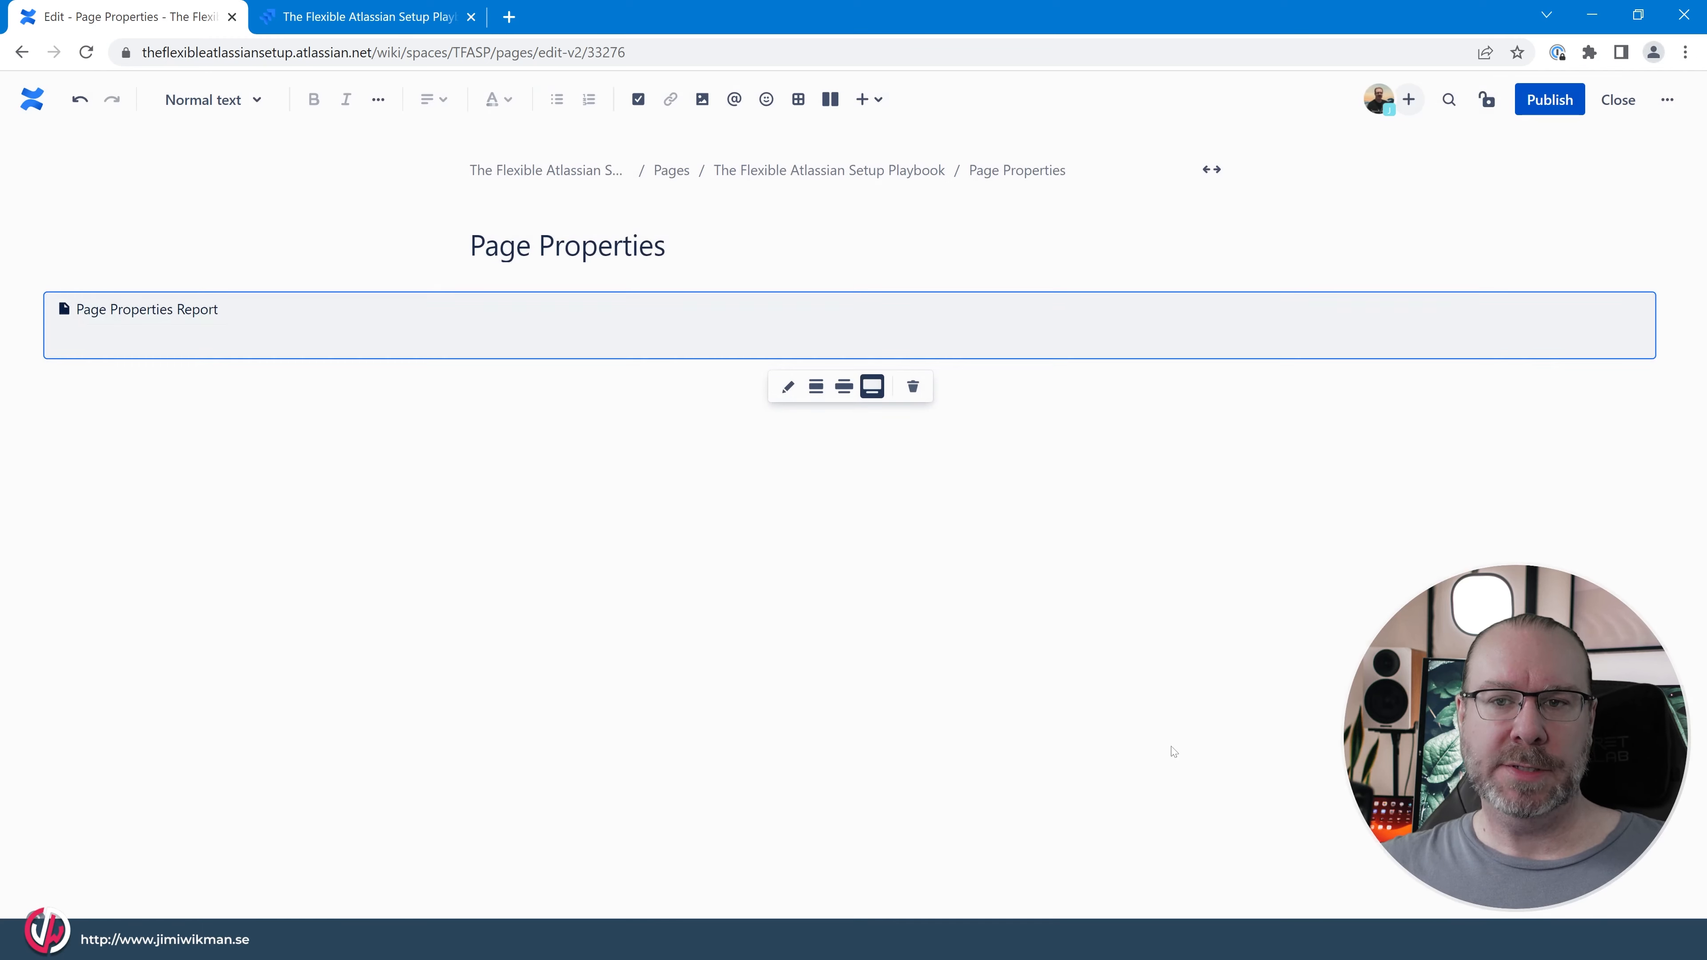
{"action": "left_click", "coordinate": [789, 660]}
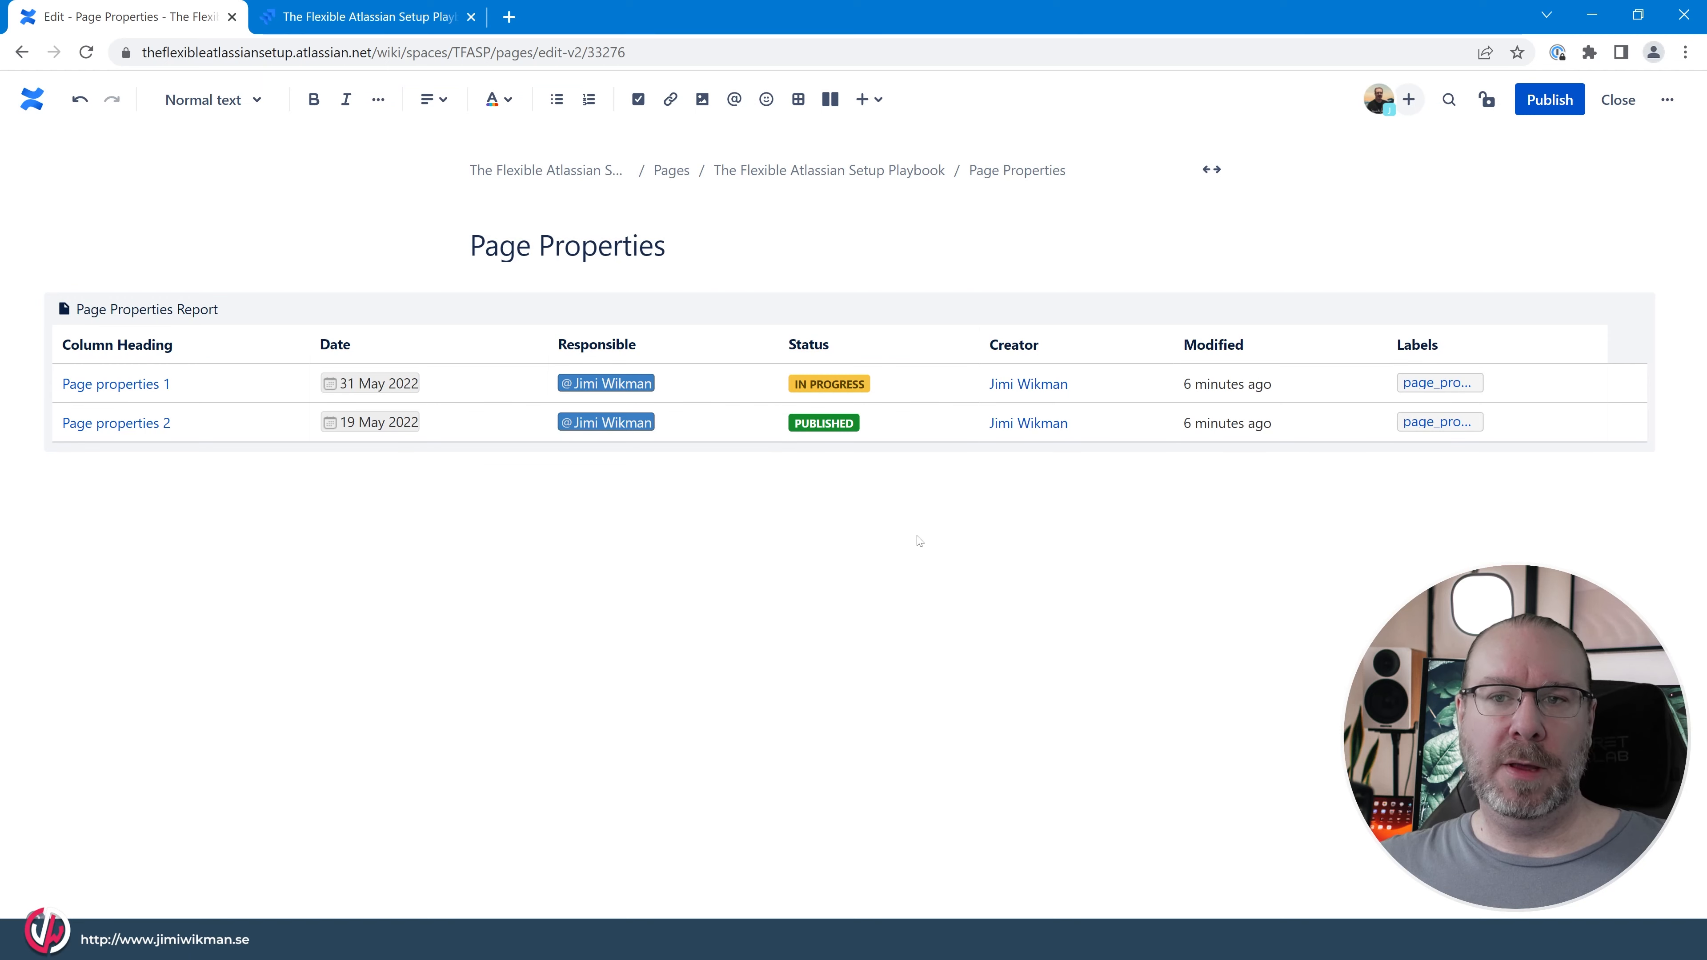
{"action": "left_click", "coordinate": [1563, 100]}
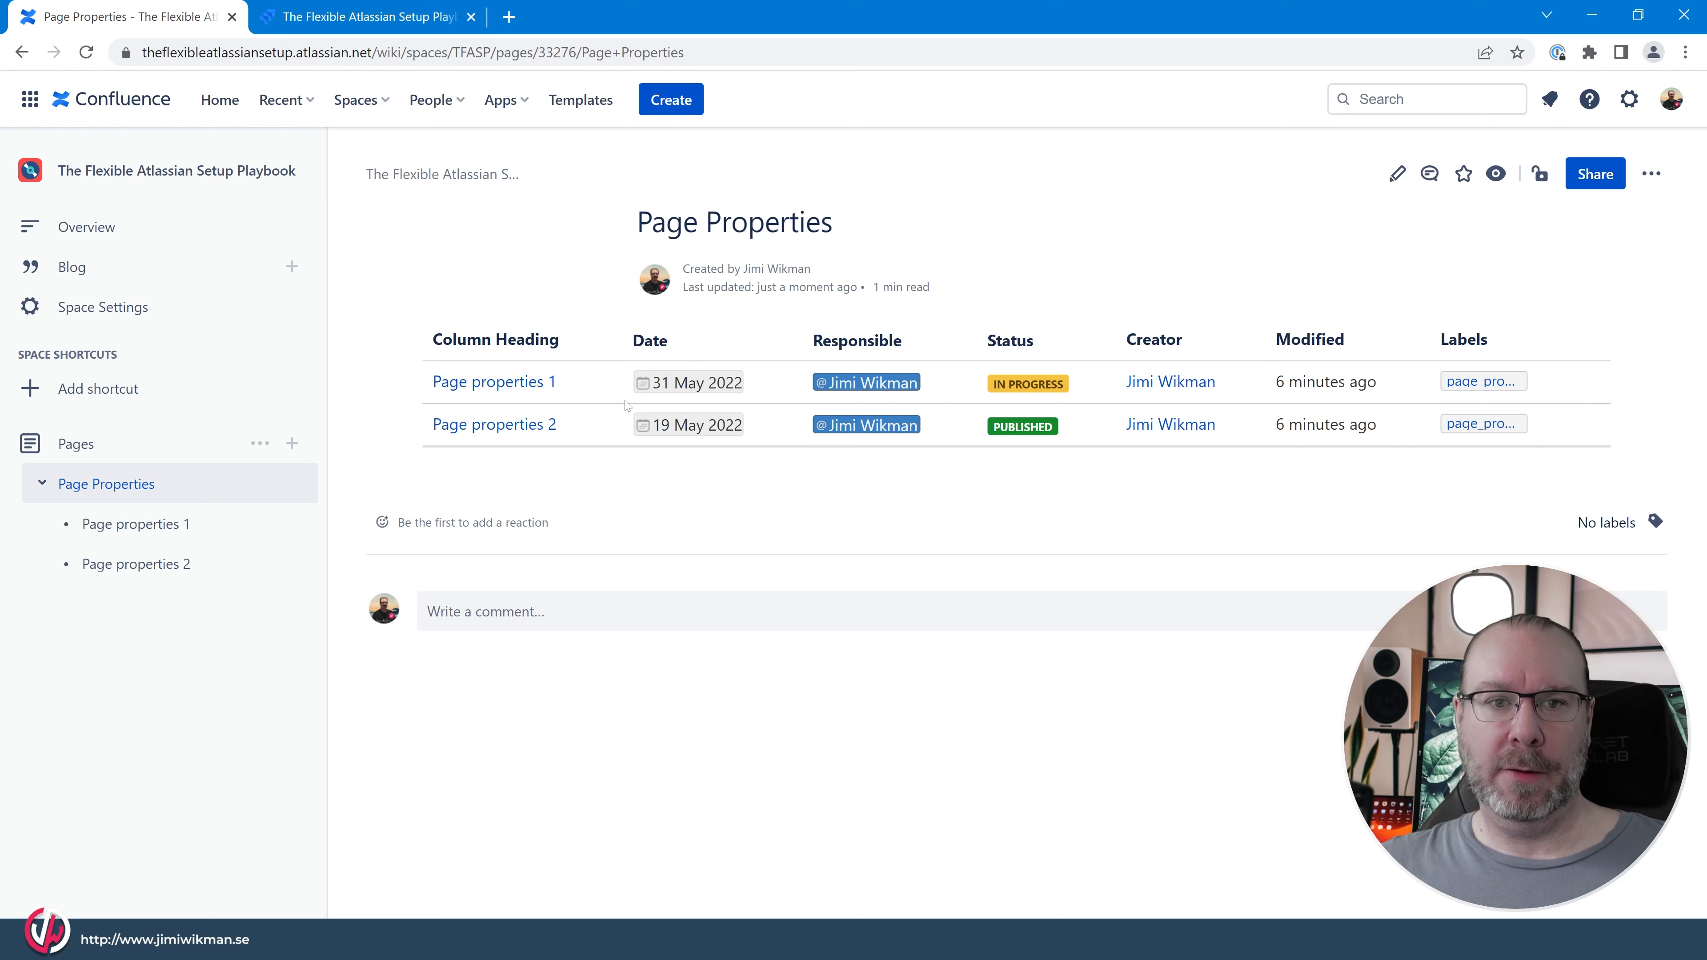
Post the comment "Comment." on Page properties 1, and reopen and reload the Page Properties report page.
{"action": "left_click", "coordinate": [494, 378]}
{"action": "left_click", "coordinate": [628, 647]}
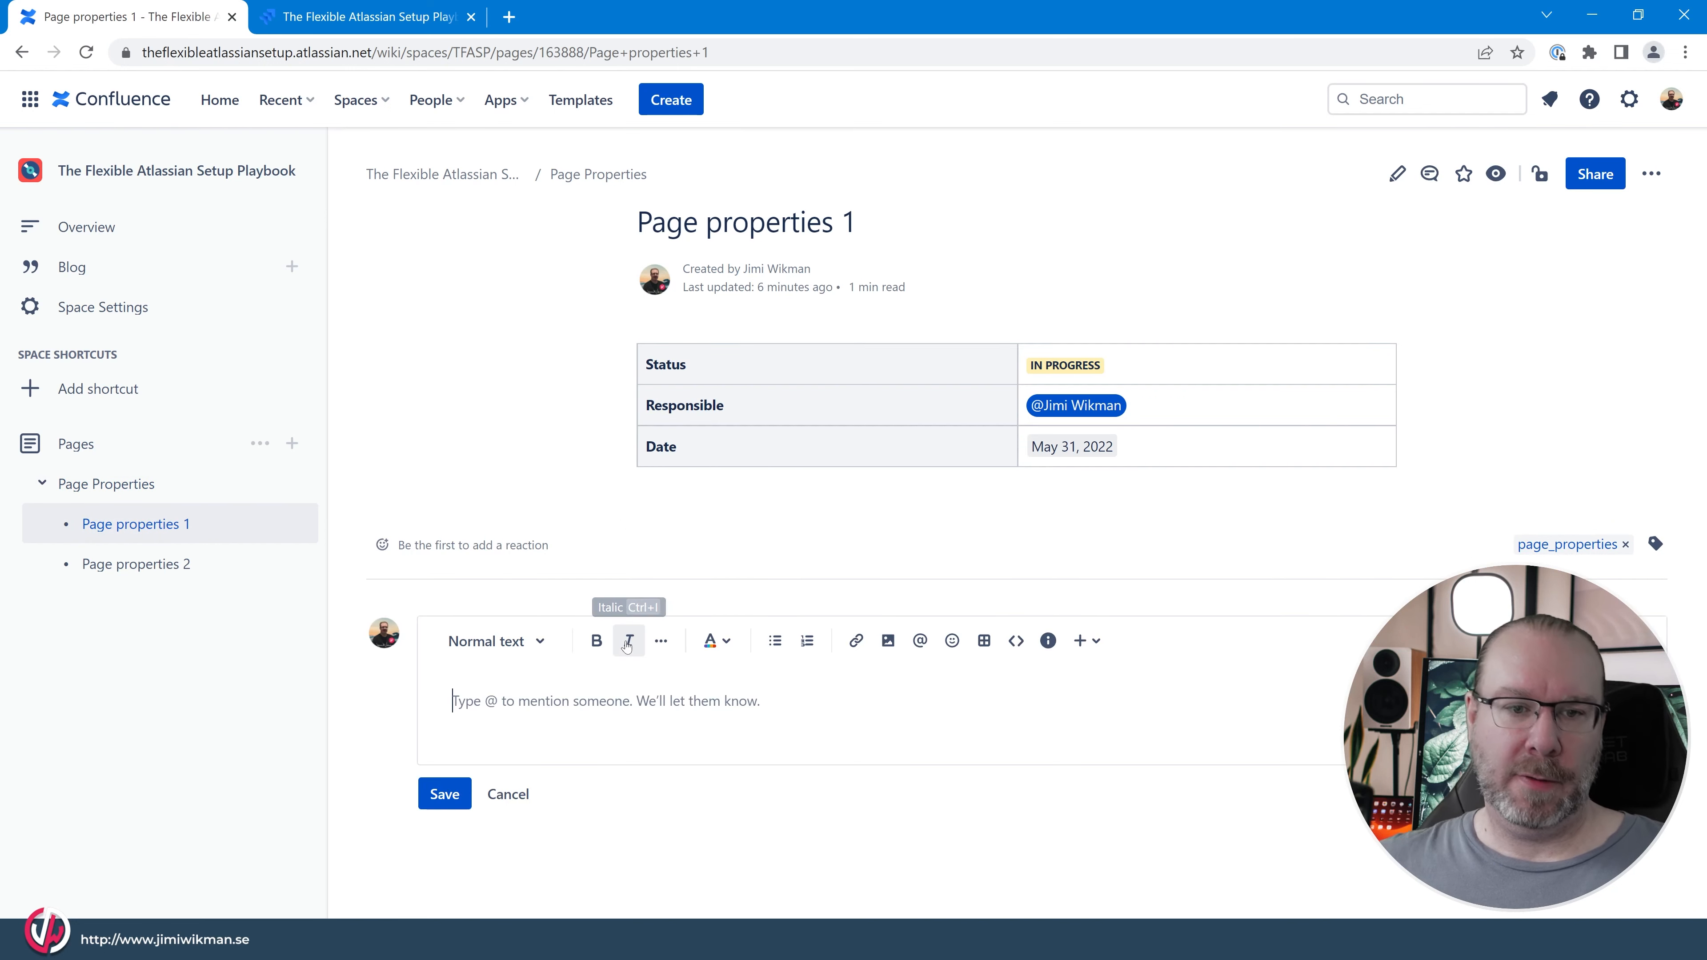
{"action": "type", "text": "Comment."}
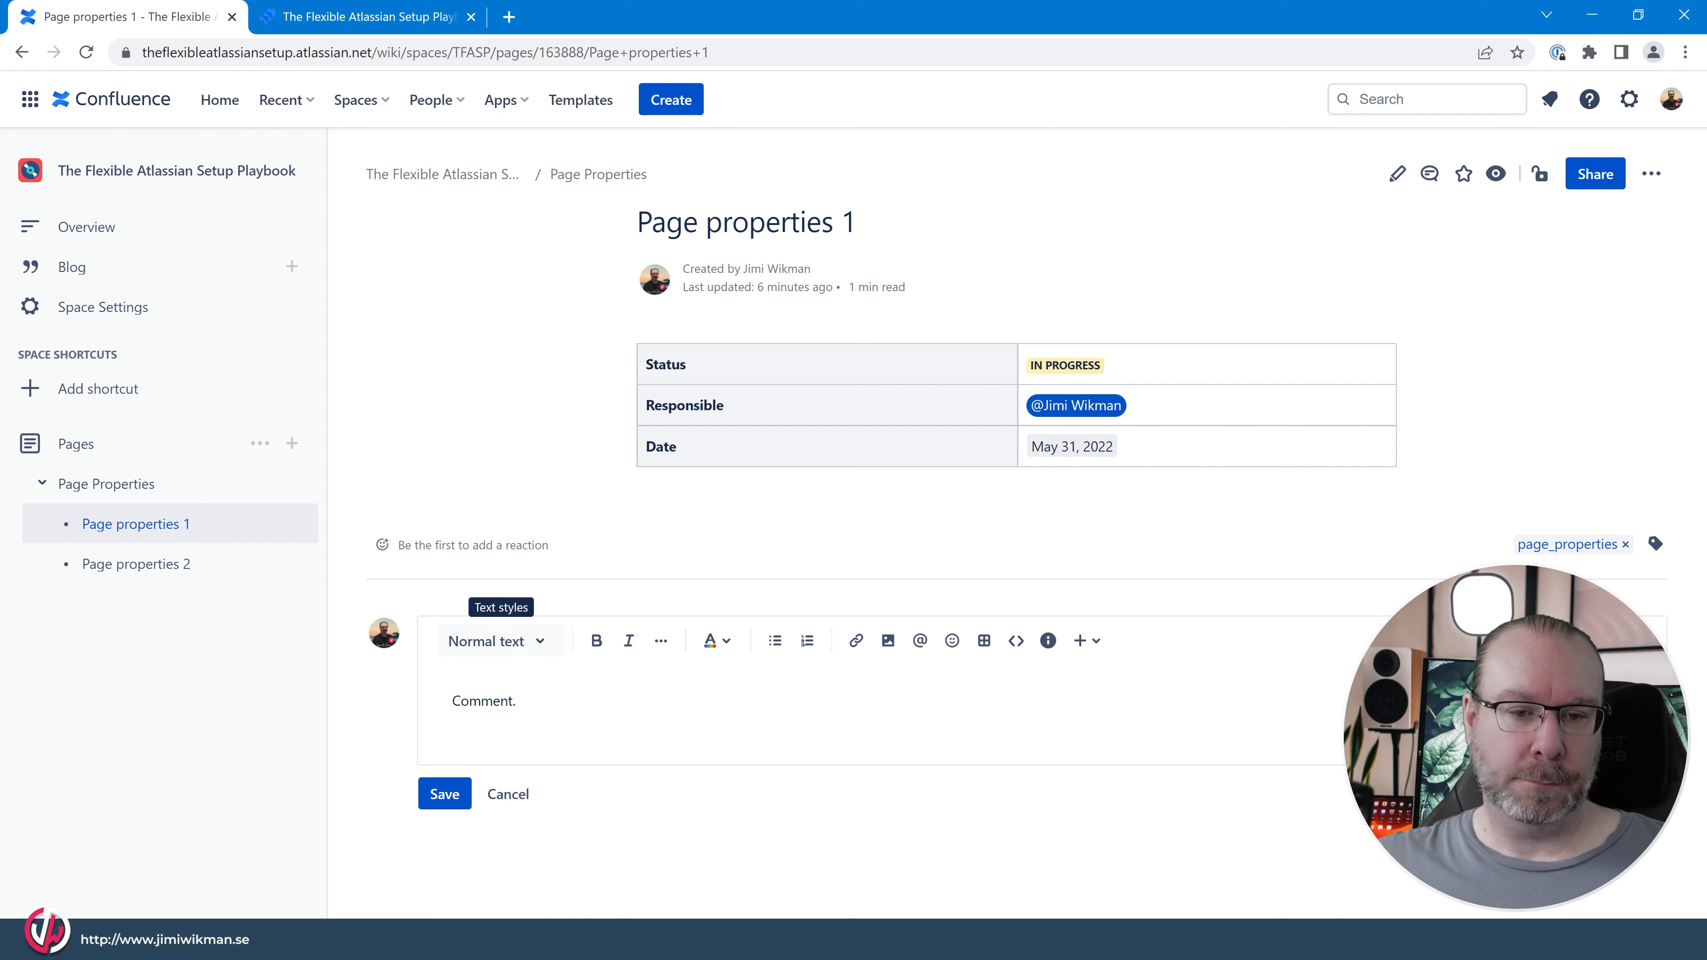
{"action": "left_click", "coordinate": [444, 793]}
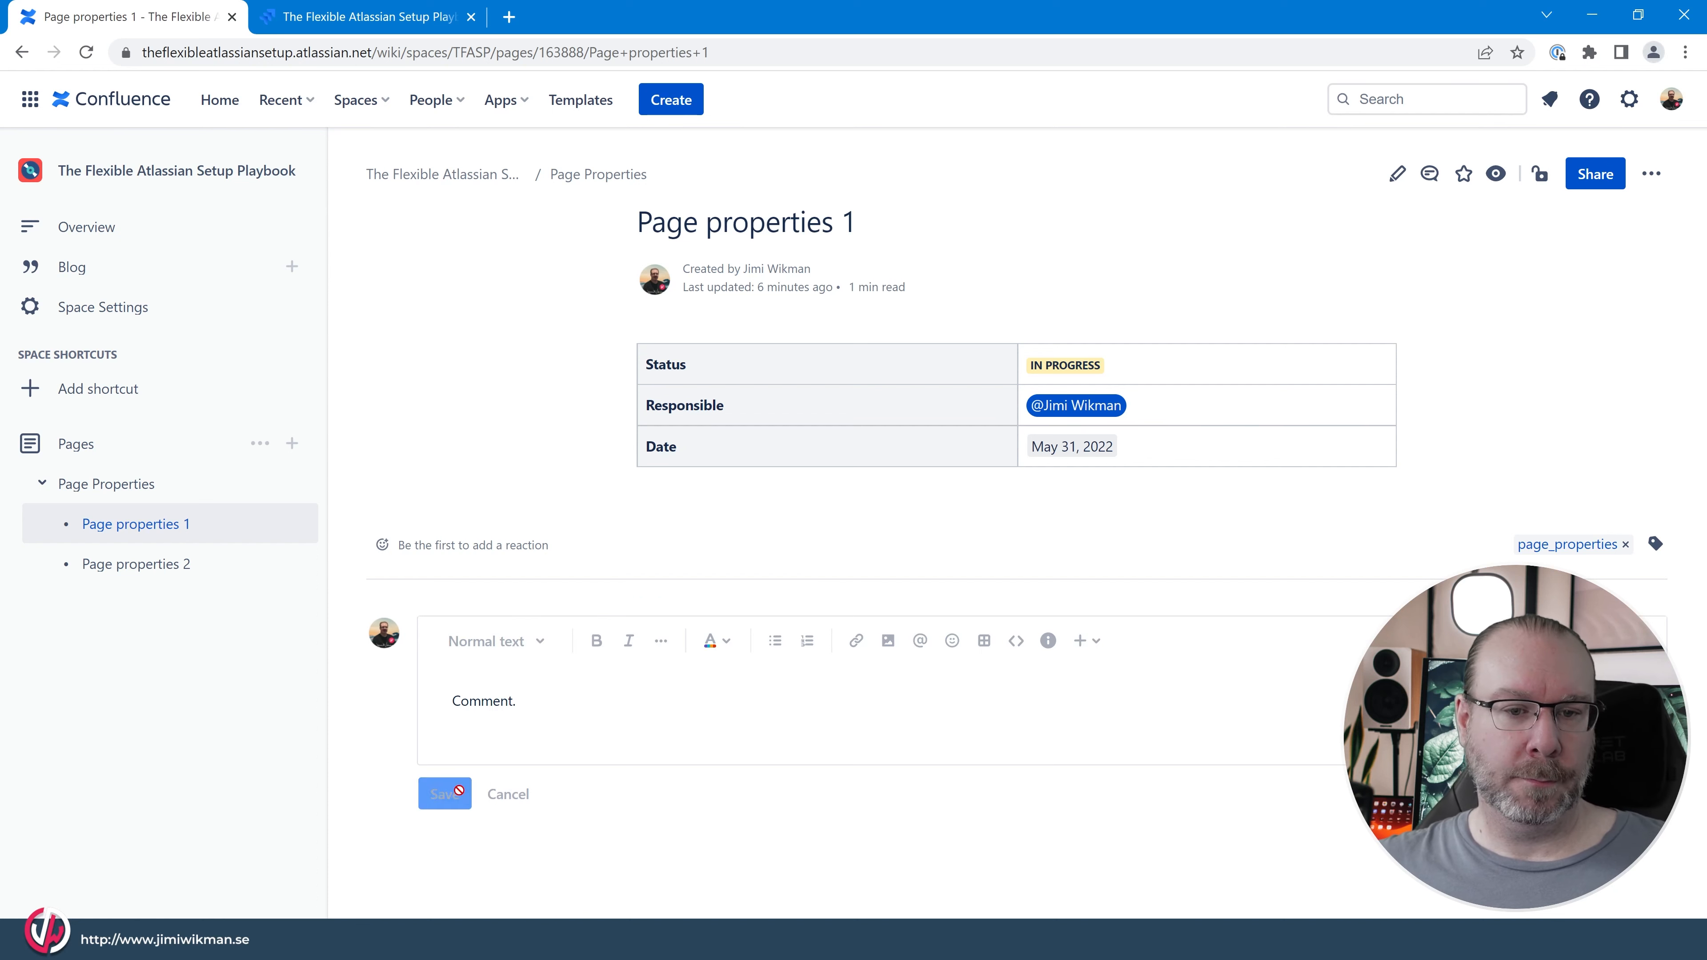
{"action": "left_click", "coordinate": [168, 483]}
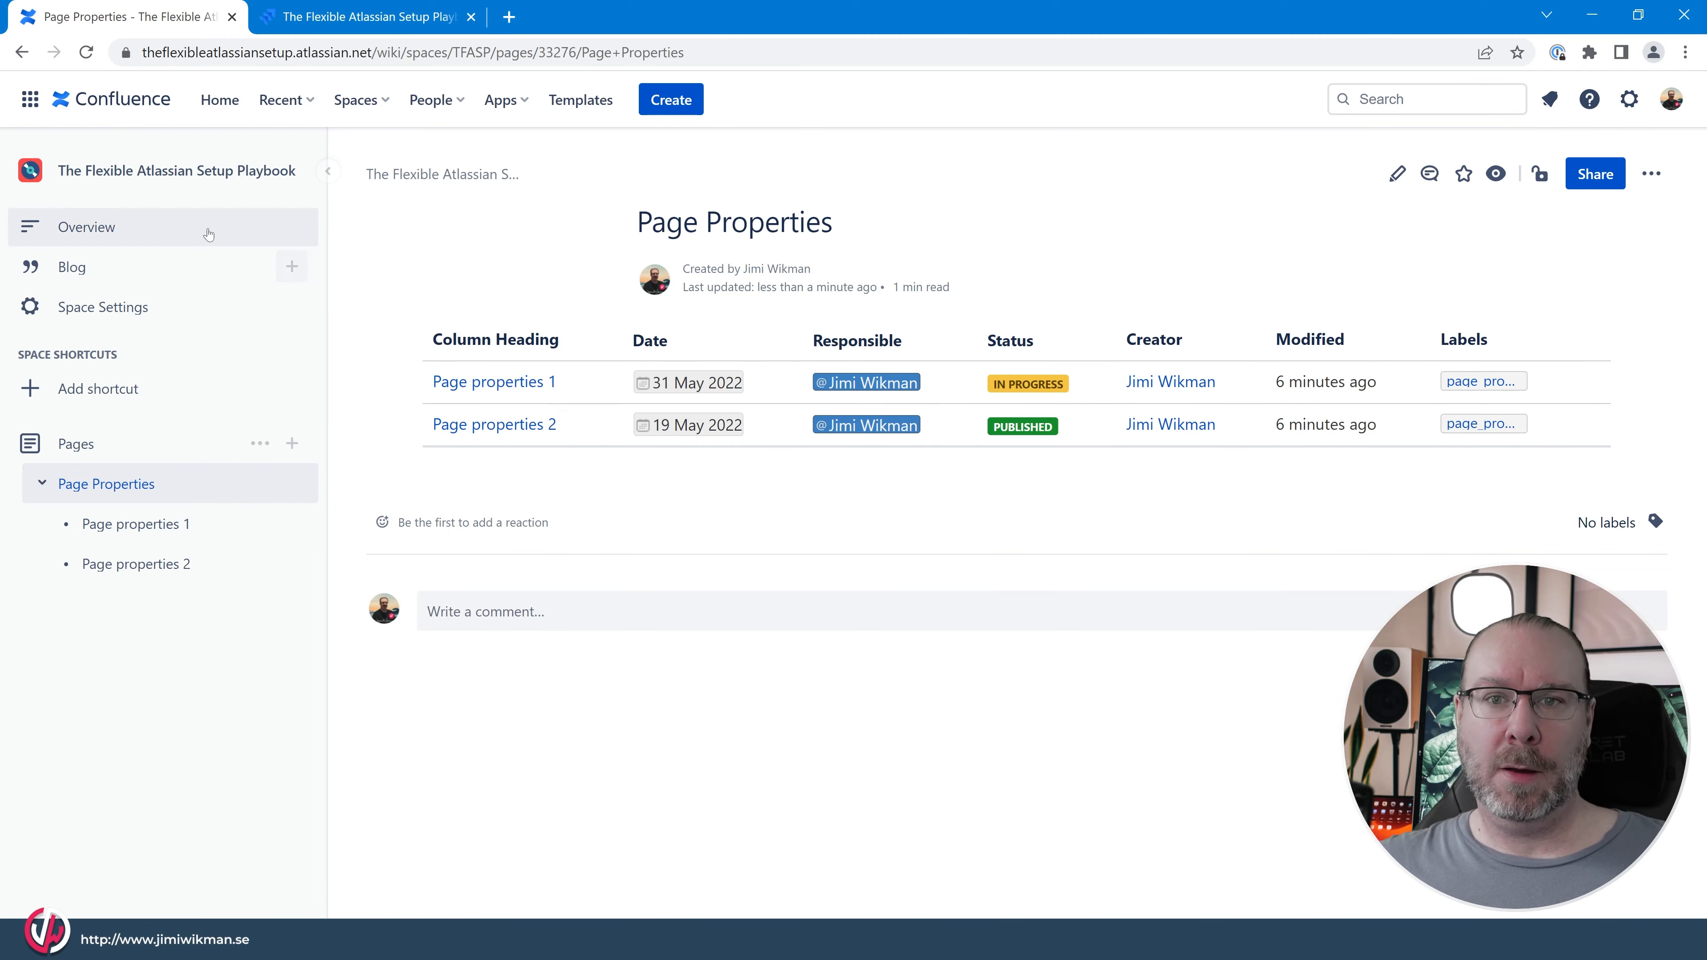
{"action": "left_click", "coordinate": [86, 53]}
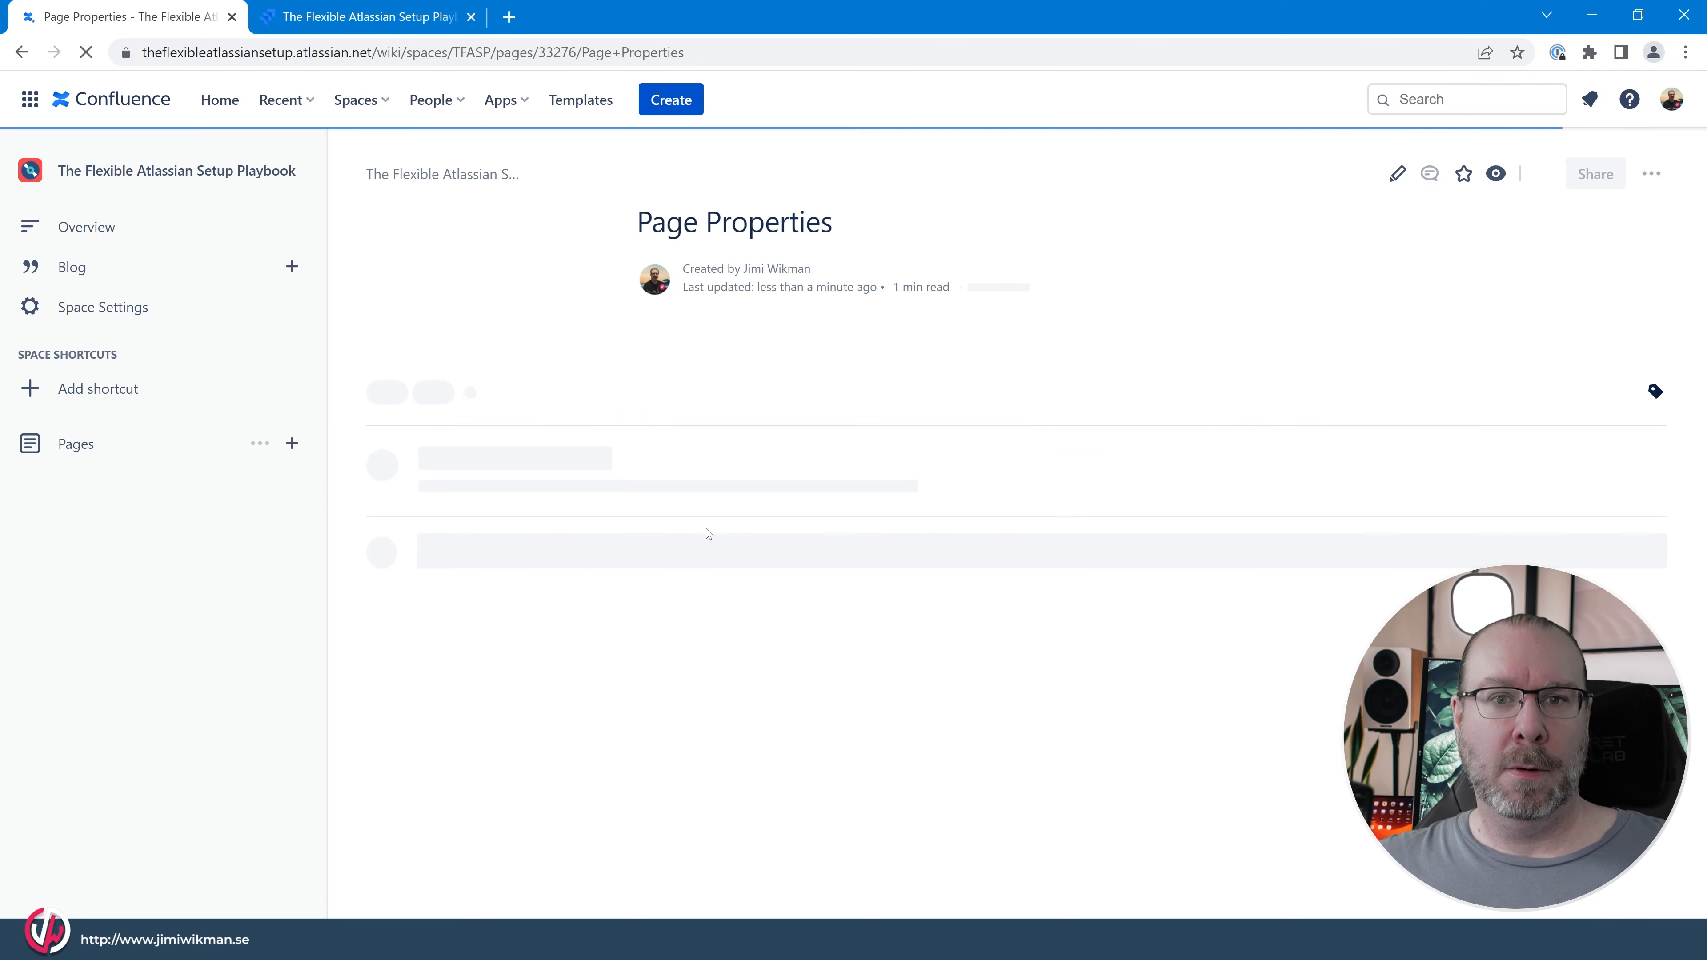